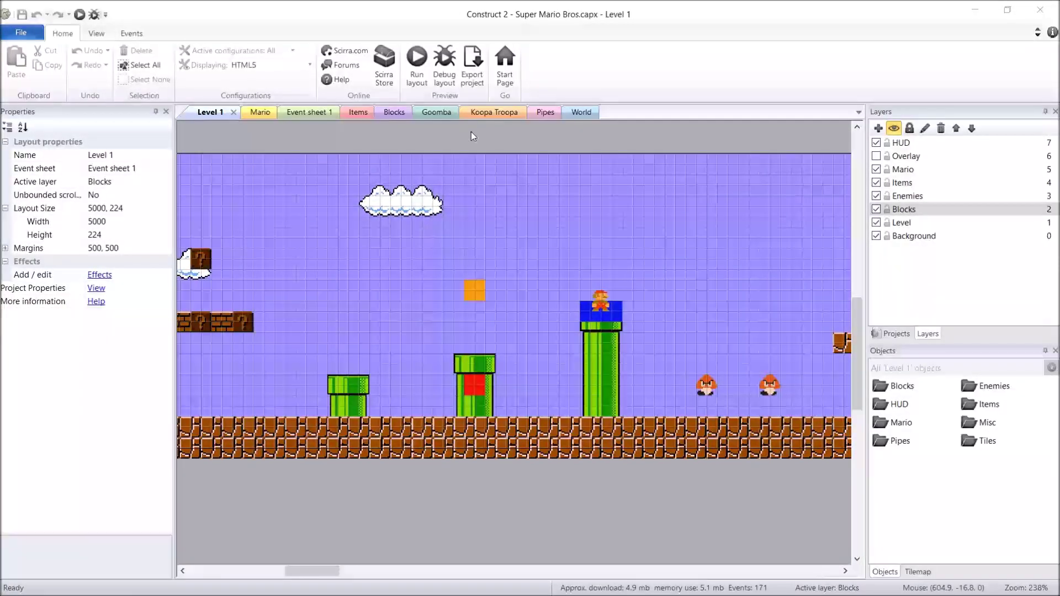
Preview the Level 1 layout and steer Mario off the ground into the gap beyond the Goombas.
middle_drag(648, 318, 540, 320)
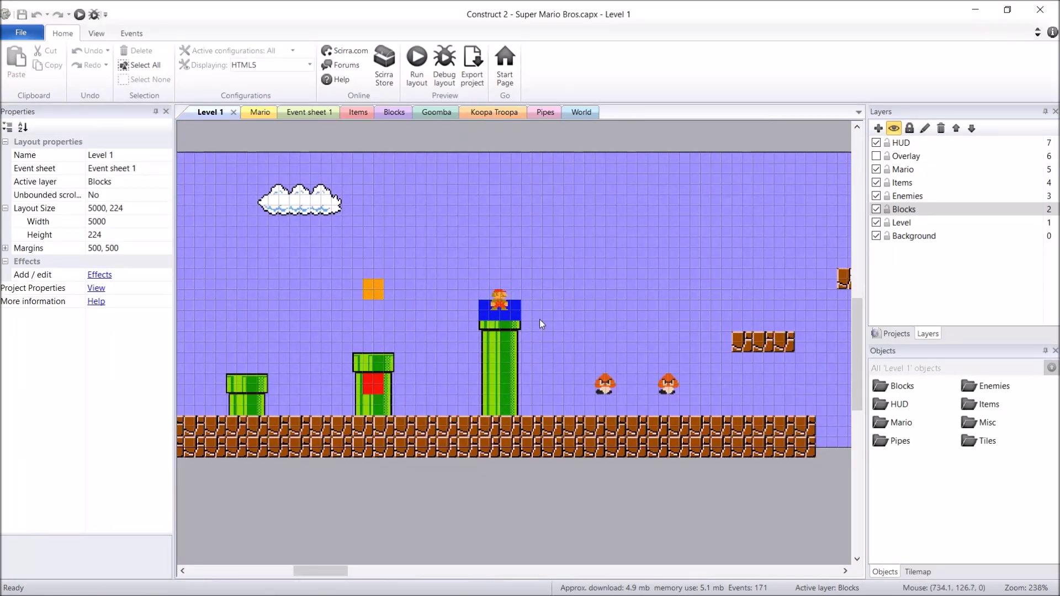
middle_drag(540, 320, 552, 335)
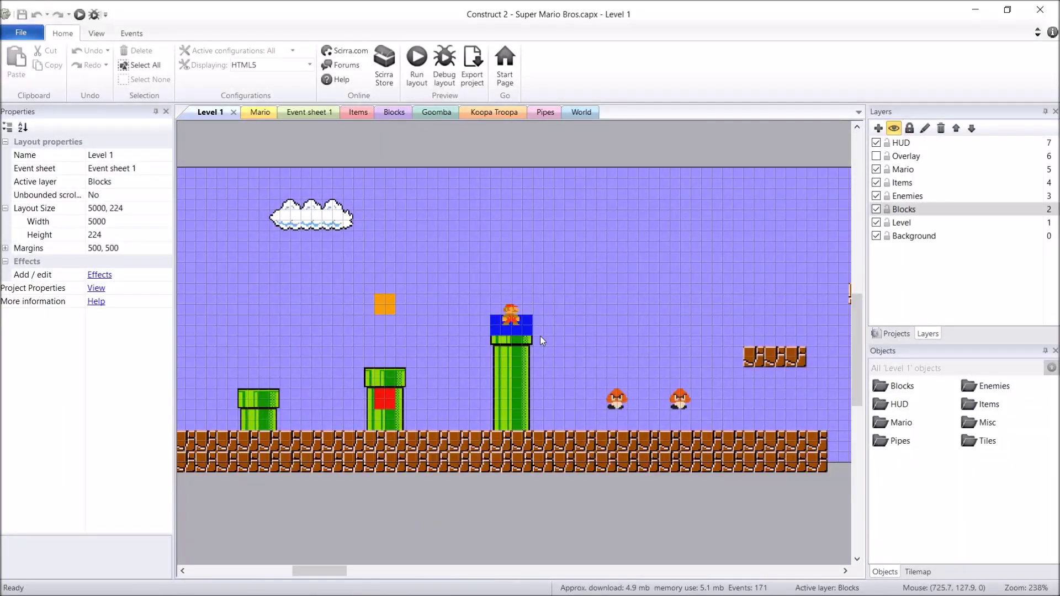
click(417, 66)
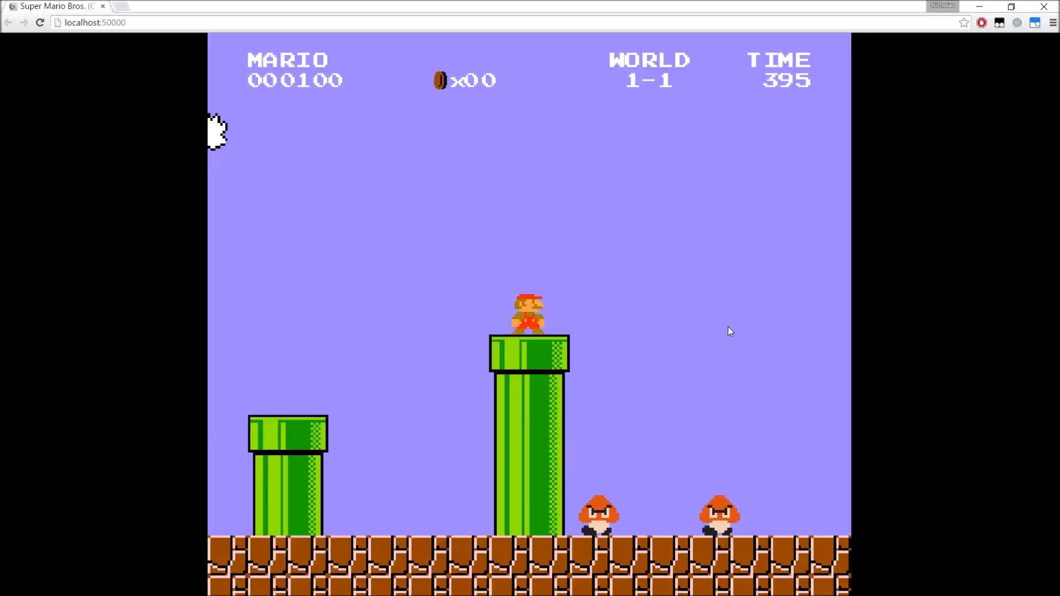
key(Right)
key(Up)
key(Up)
key(Up)
key(Right)
key(Up)
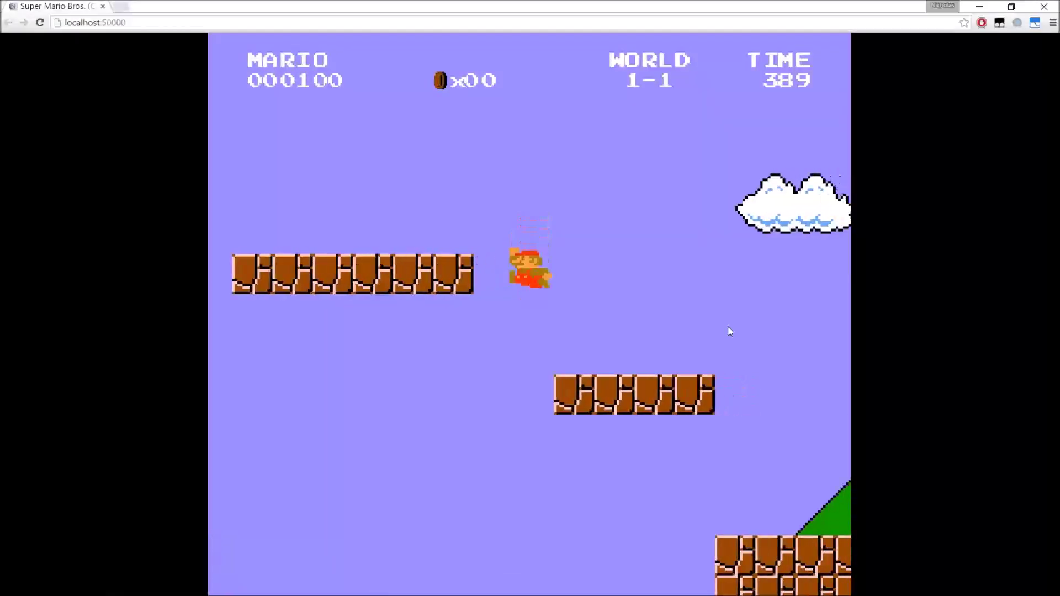
key(Left)
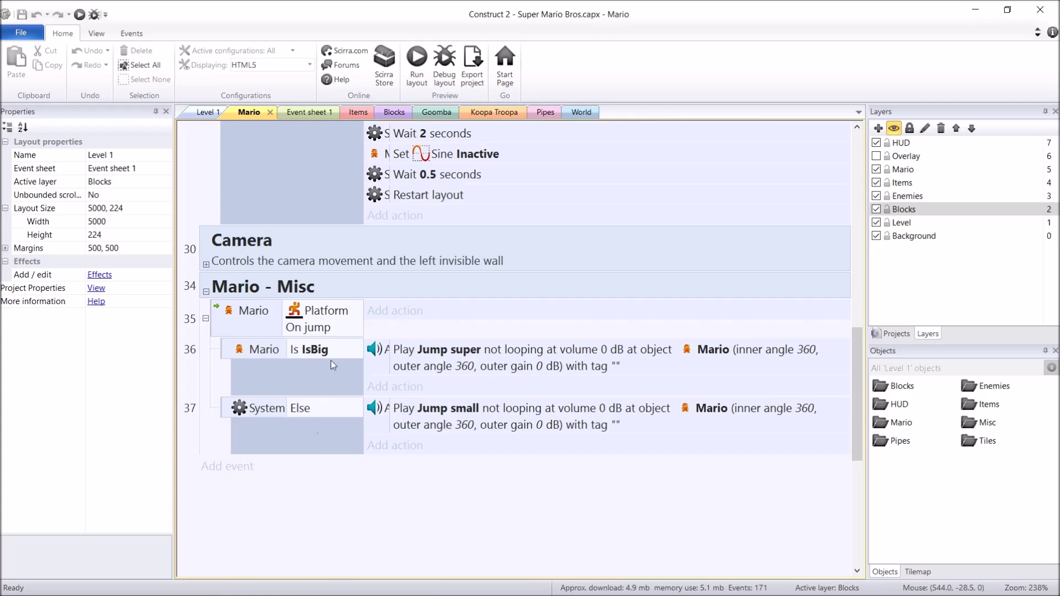
Add a new event to the Mario - Misc group using Mario's Compare Y condition.
click(309, 289)
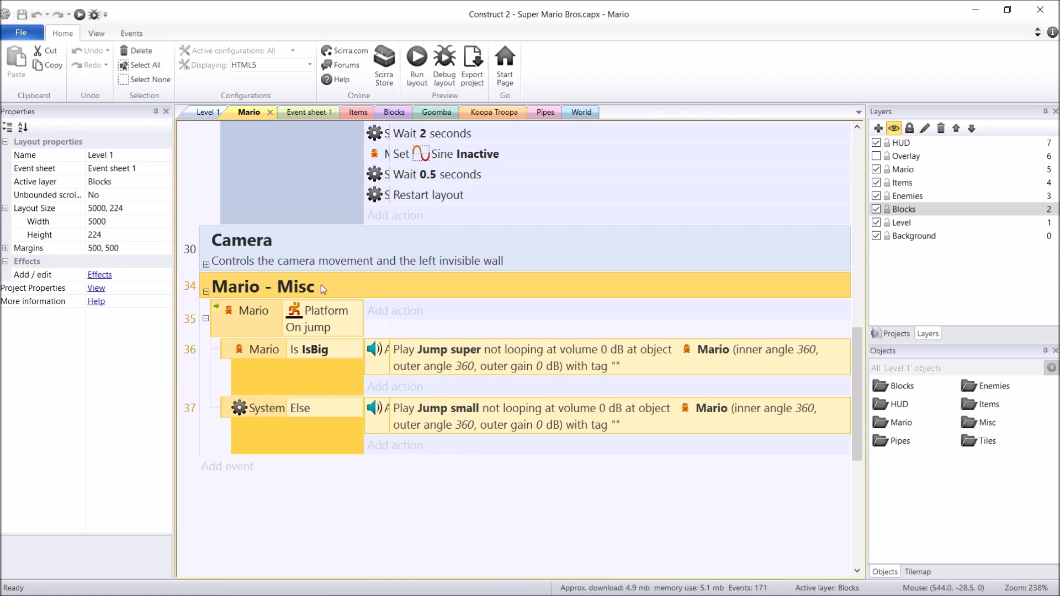
key(e)
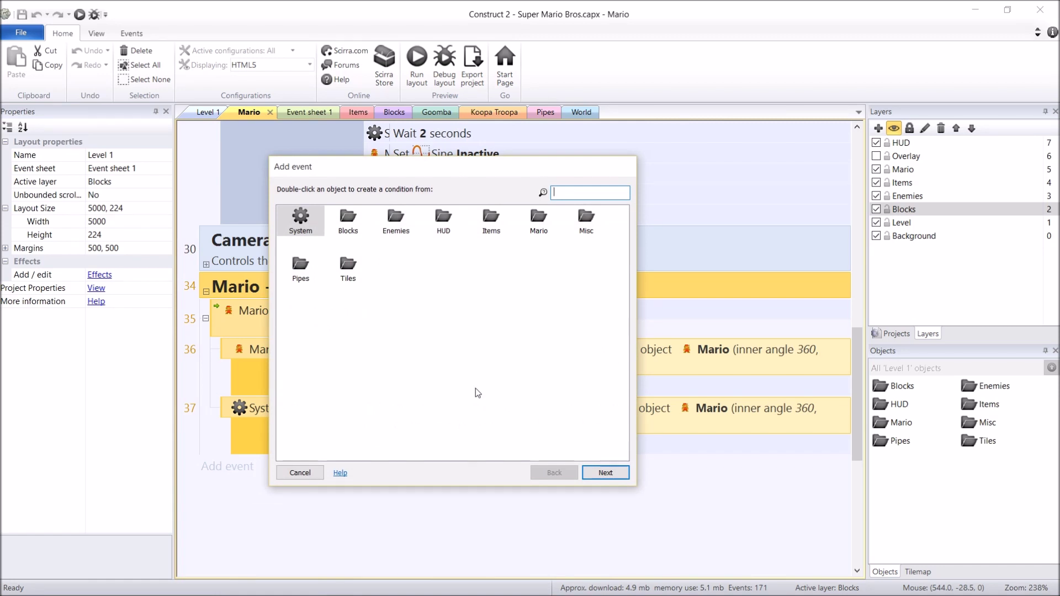
text(mario)
key(Return)
text(compare y)
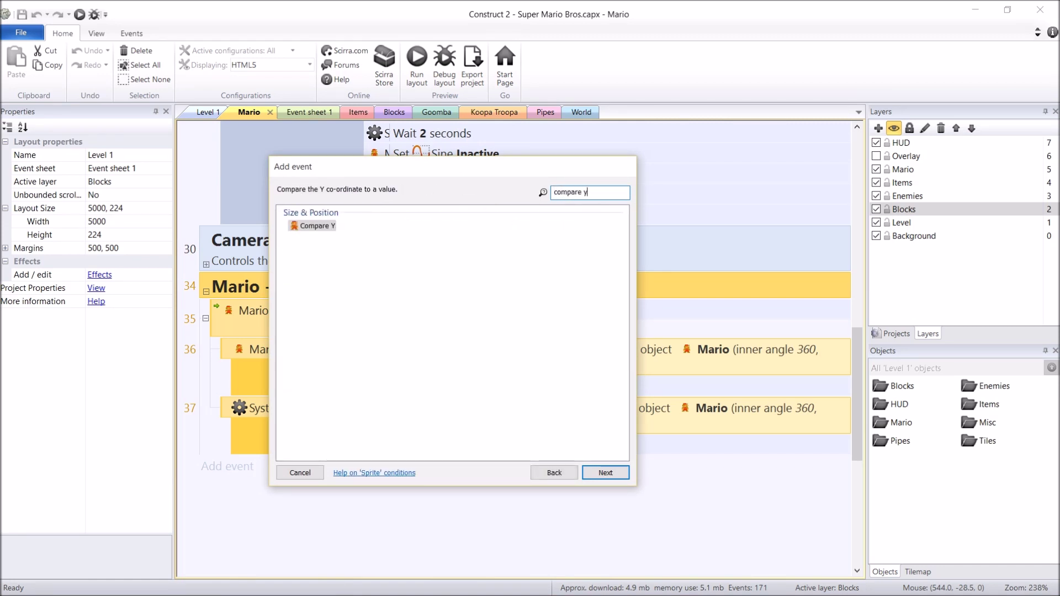
key(Return)
Set the Compare Y condition to Greater than LayoutHeight + Mario.Height / 2.
key(Down)
key(Down)
key(Down)
key(Down)
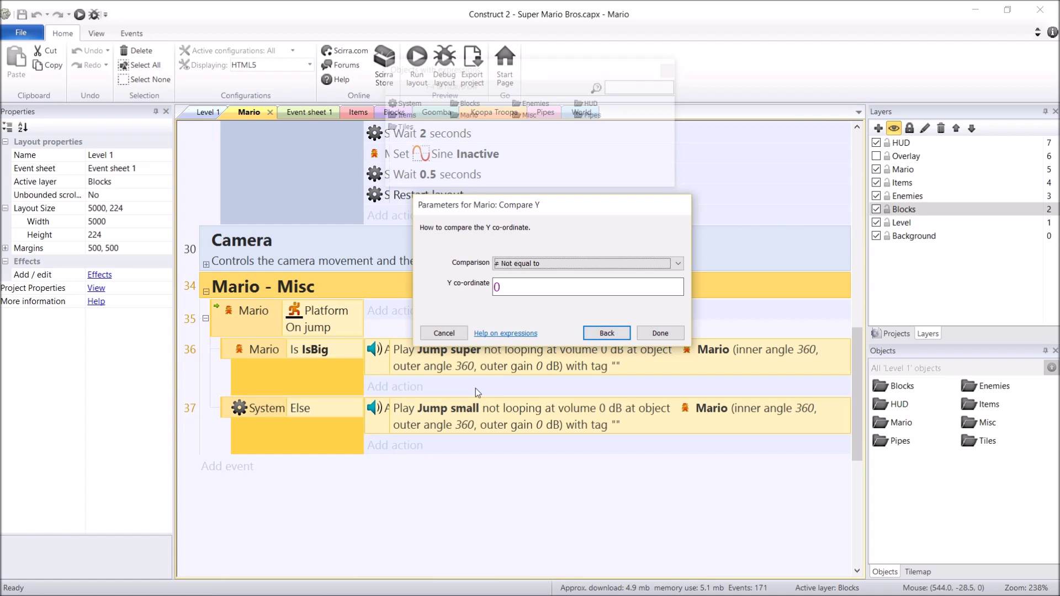
key(Tab)
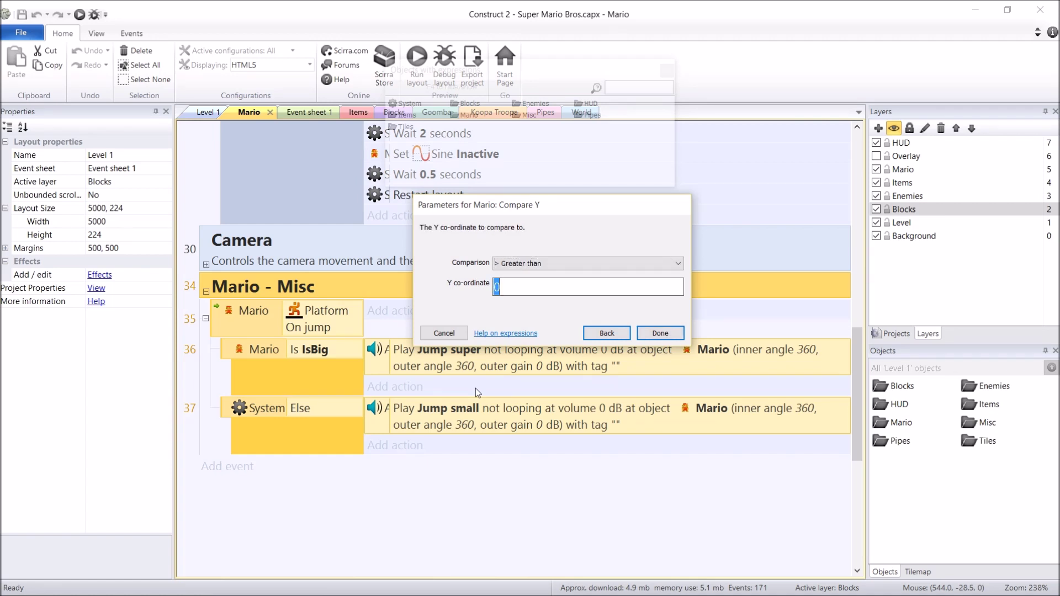
text(Lay)
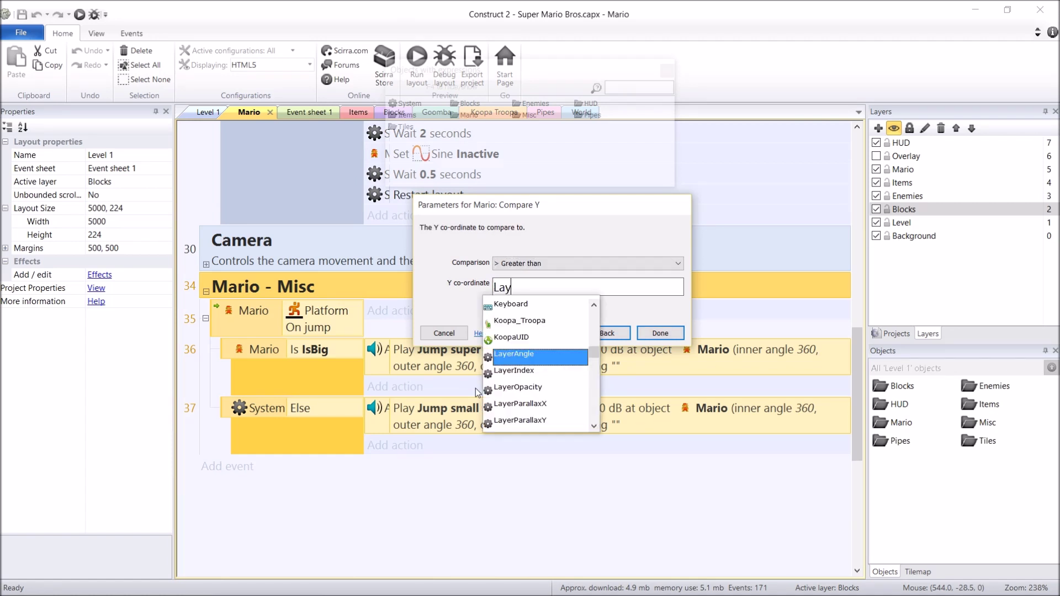
key(Down)
key(Down)
key(Down)
key(Down)
key(Down)
key(Down)
key(Down)
key(Down)
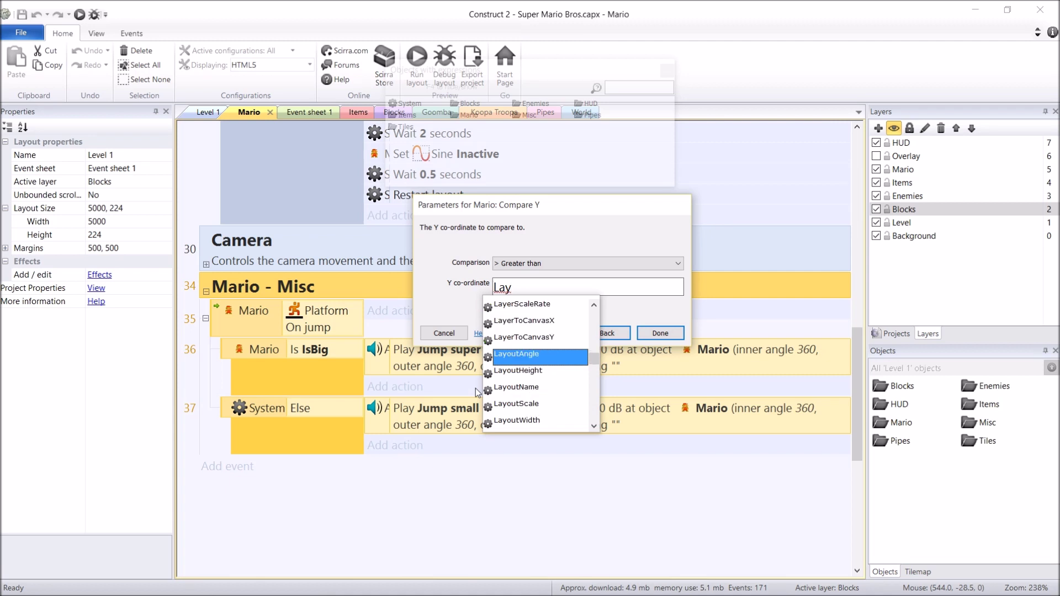
key(Return)
text(+)
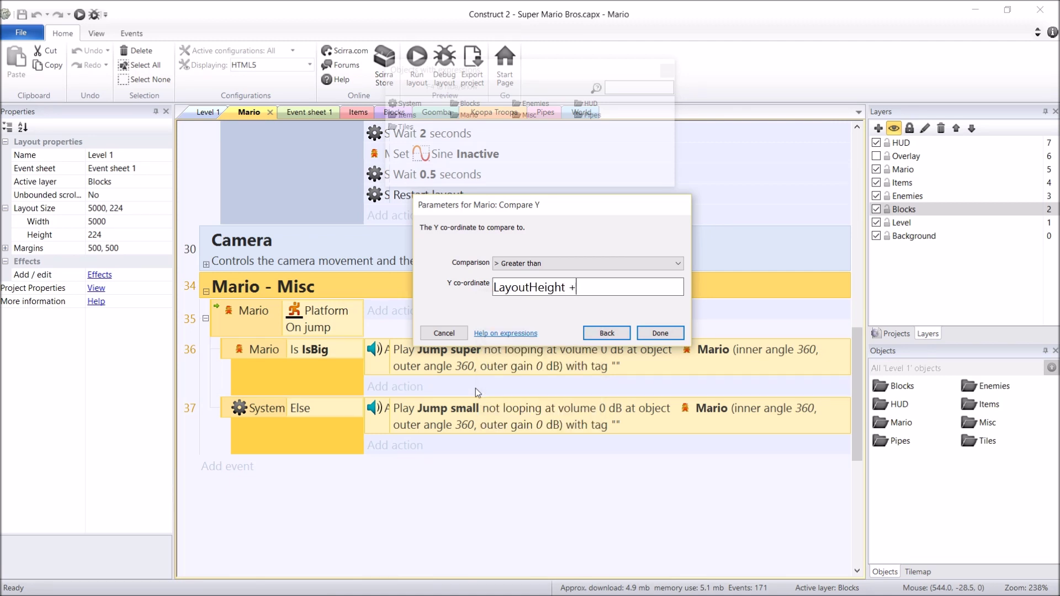
text( Mario.He)
key(Return)
text(/2)
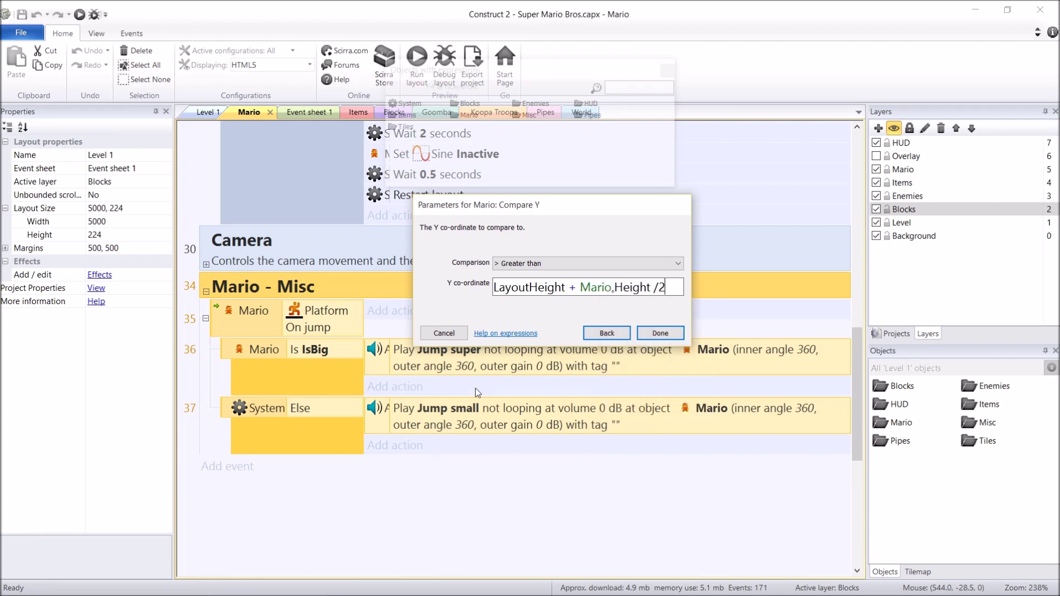
text(2)
click(659, 333)
Add a System Trigger once condition to the new Mario Y-coordinate event.
scroll(422, 544, down, 1)
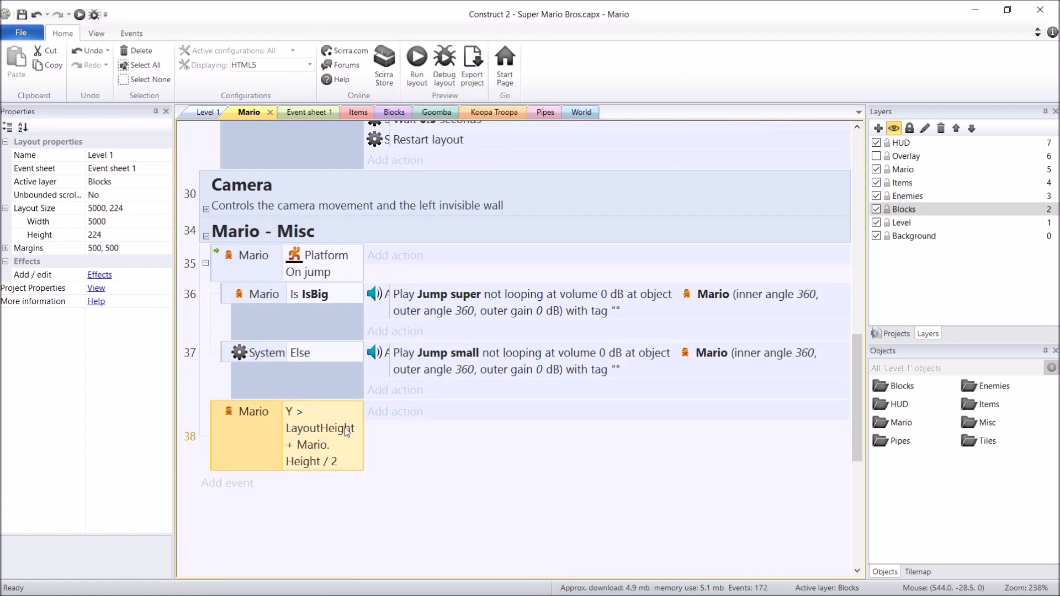
key(c)
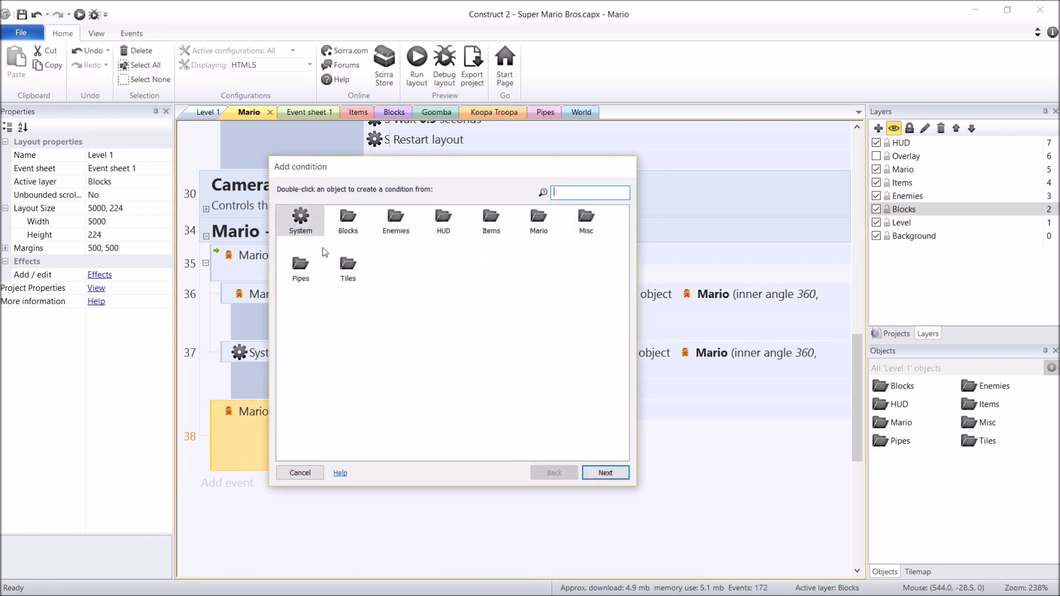
key(Escape)
key(c)
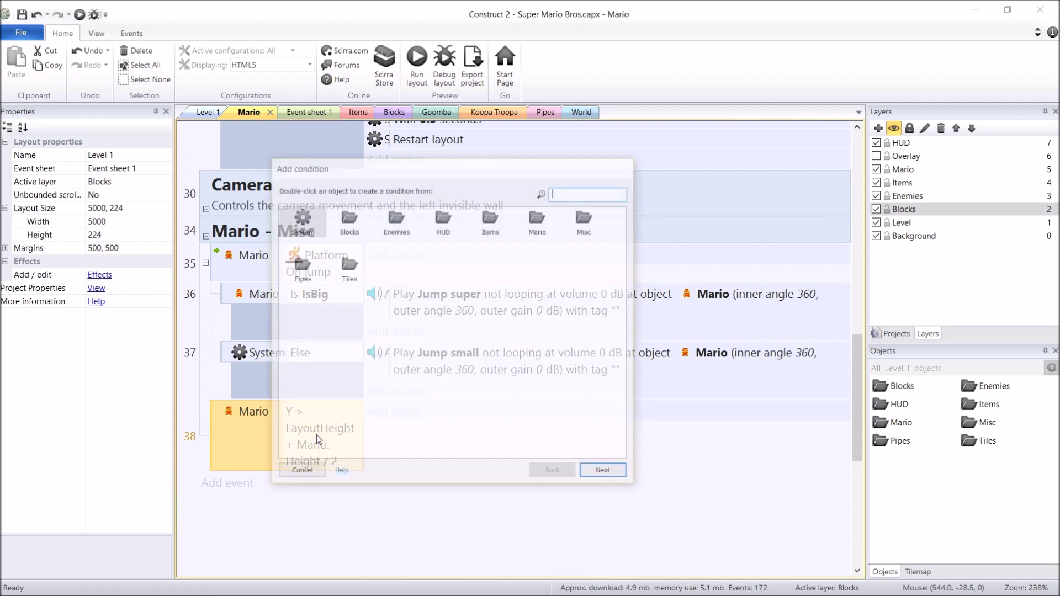
double_click(303, 222)
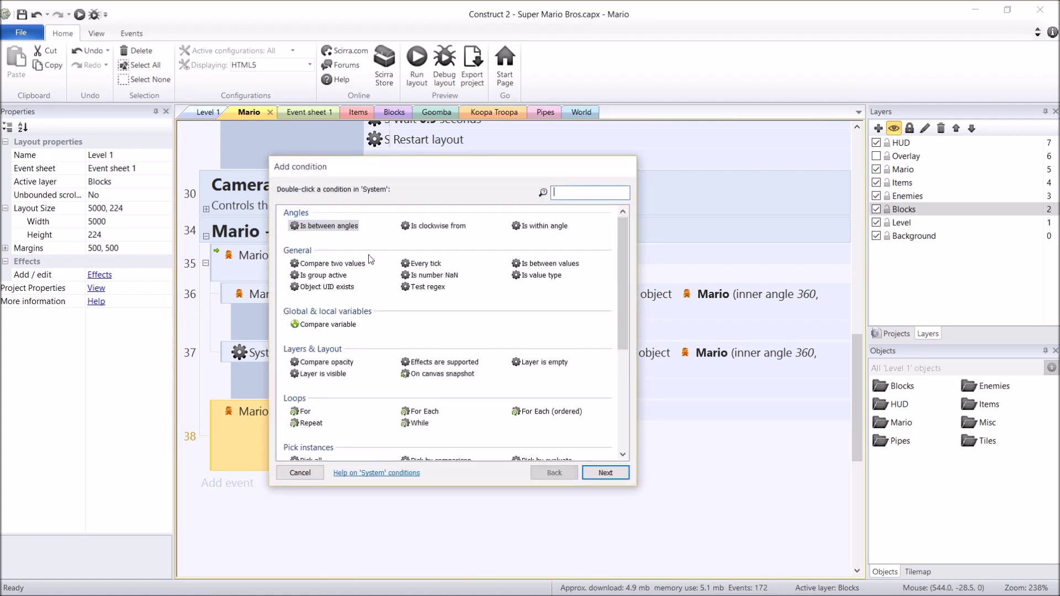
text(trig)
key(Return)
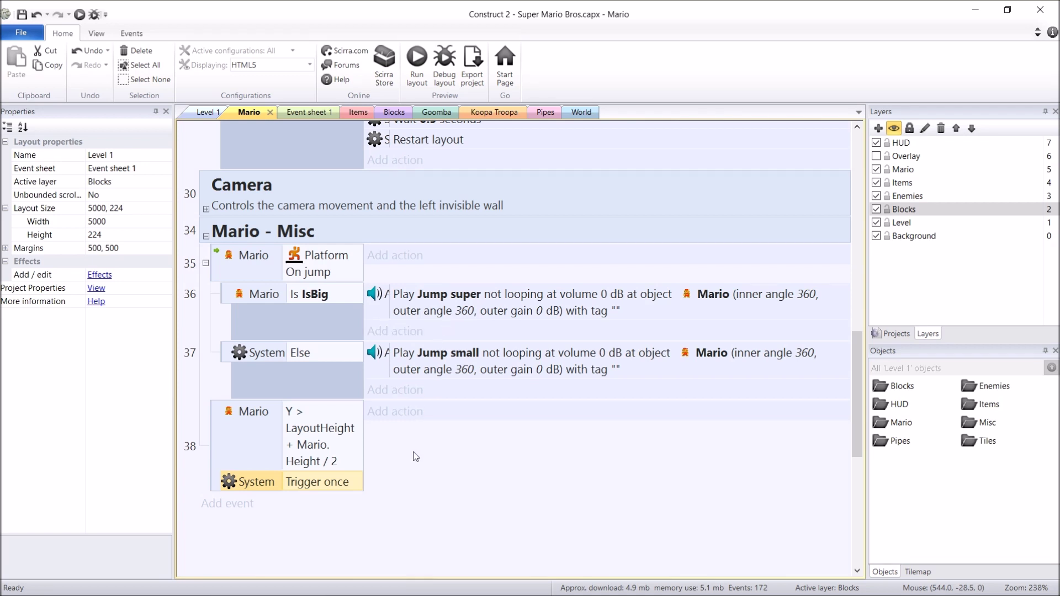
Add a Mario boolean instance variable condition to the same event, testing IsActive.
scroll(416, 457, down, 1)
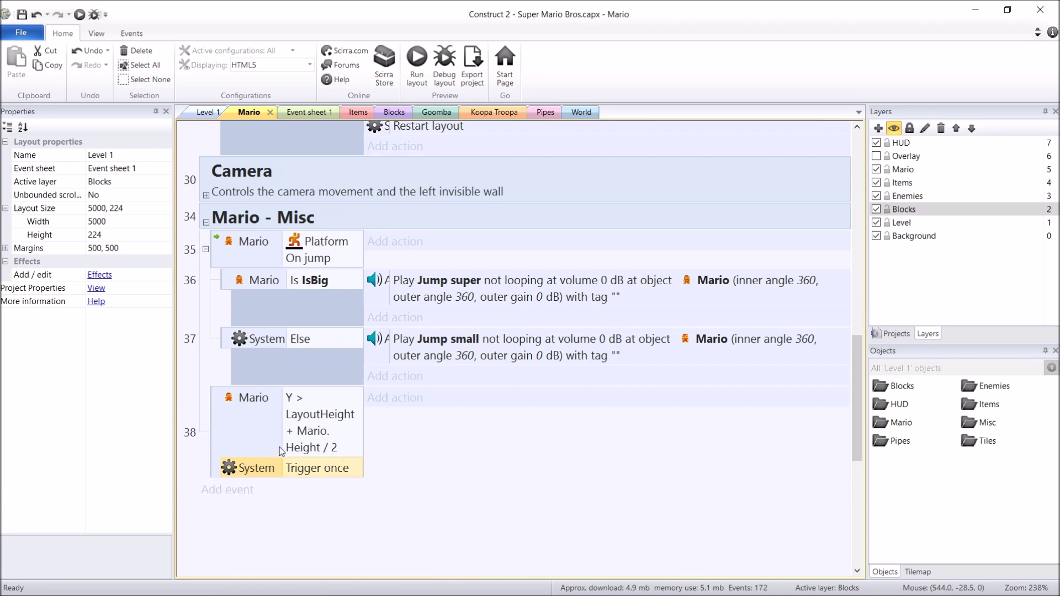
text(c)
text(mario)
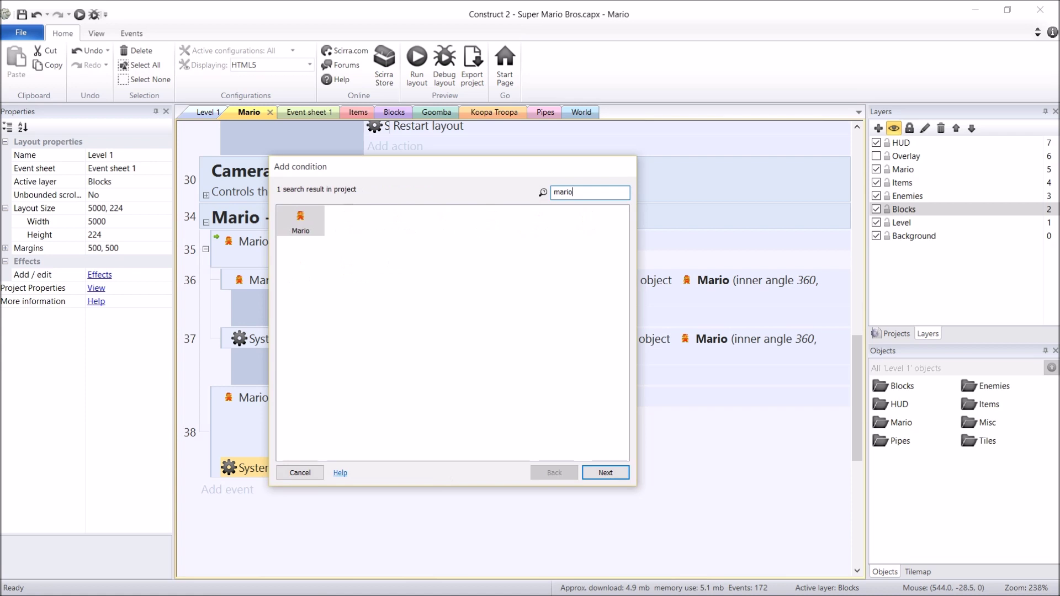
key(Return)
text(bopo)
key(BackSpace)
key(BackSpace)
text(o)
key(Return)
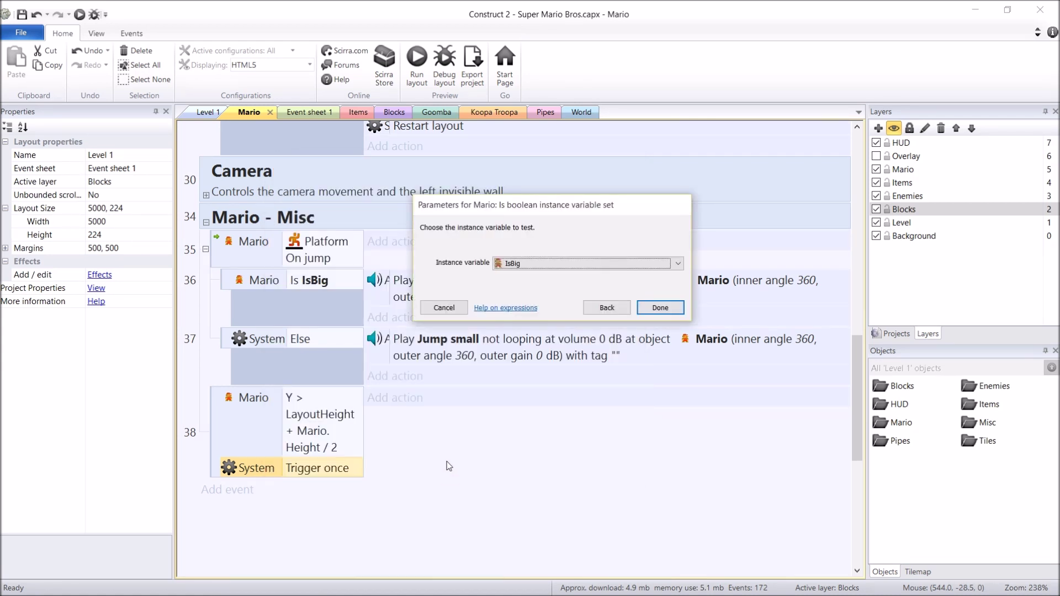
click(526, 263)
click(566, 297)
click(649, 307)
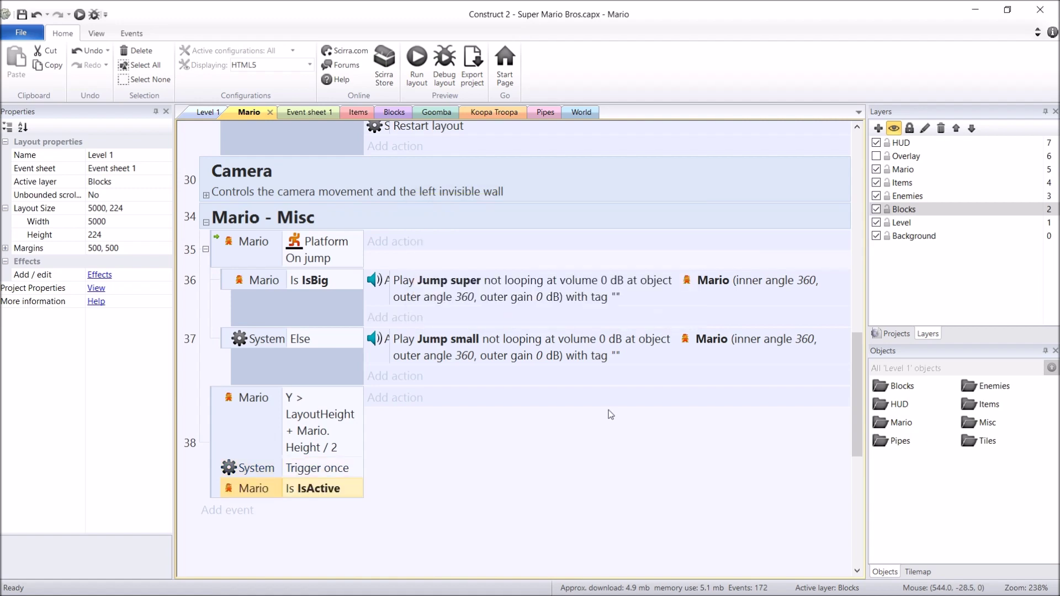
scroll(497, 414, down, 1)
click(325, 376)
click(313, 445)
click(326, 427)
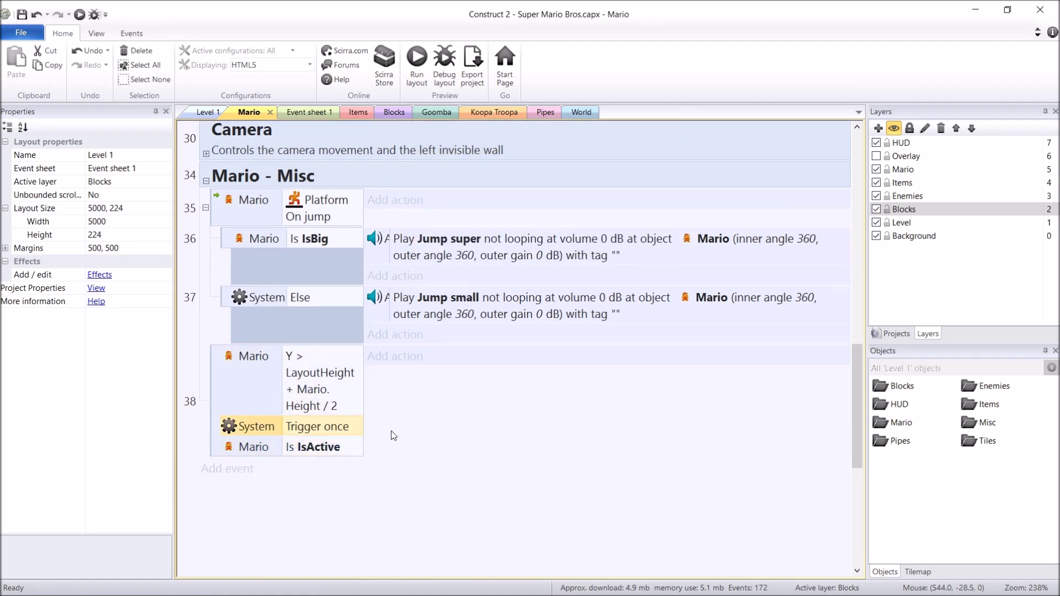
Add a Function action to the Mario Y-coordinate event that calls the function "Dead".
click(420, 357)
text(fun)
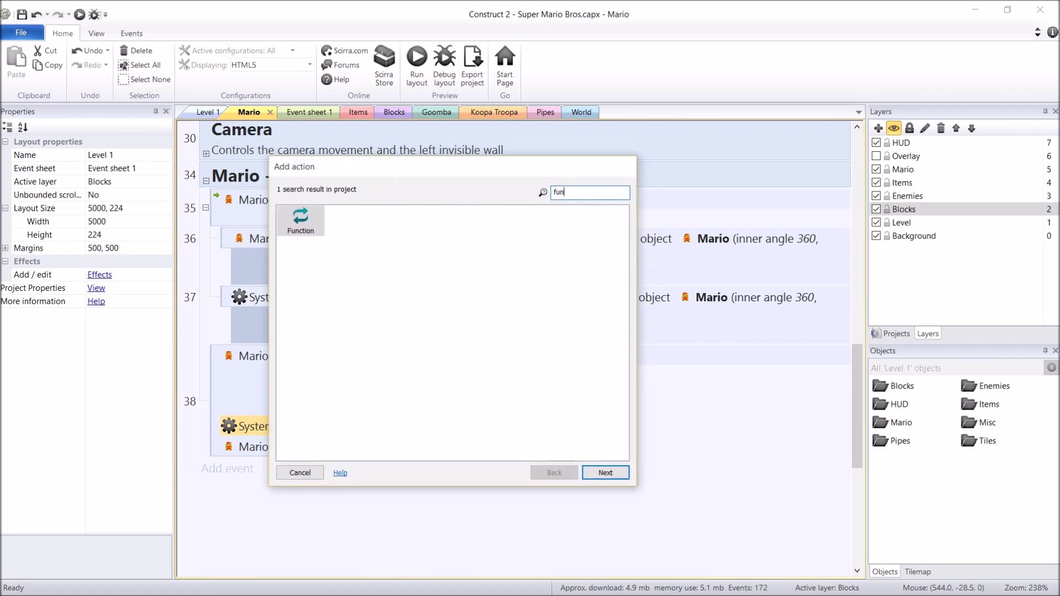
key(Return)
text(call)
key(Tab)
key(Right)
key(Return)
text("D)
key(Return)
key(Return)
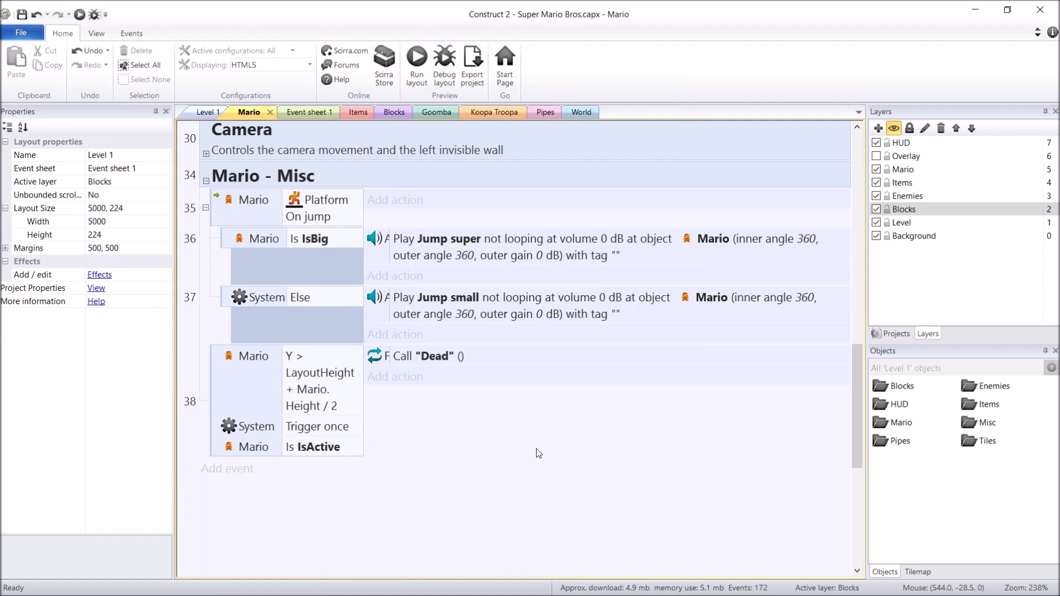
Preview the game, let Mario fall into the gap to test his death, and return to the event sheet.
key(F5)
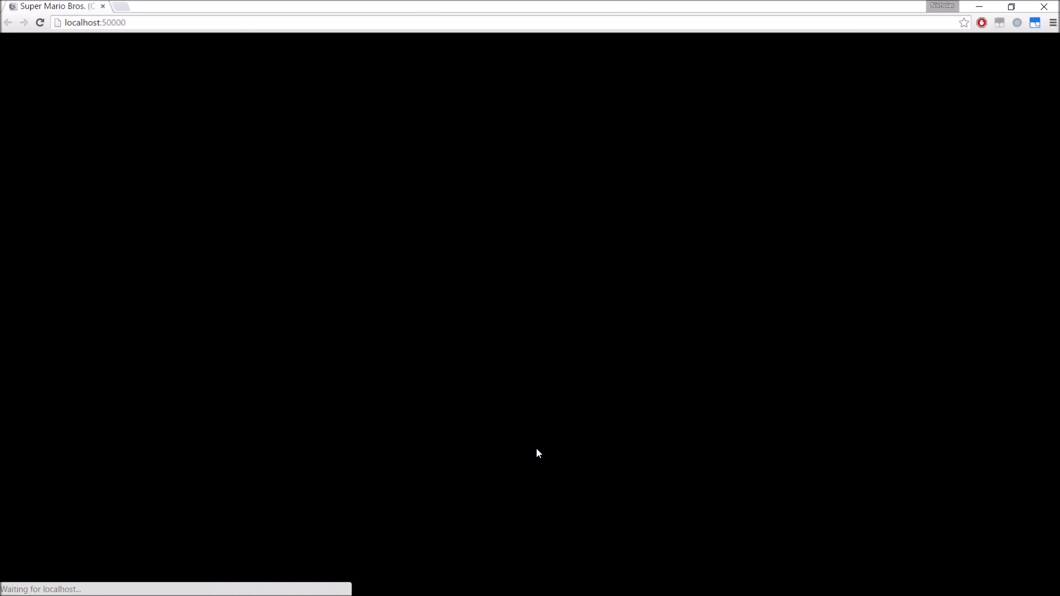
key(Right)
key(Up)
key(Up)
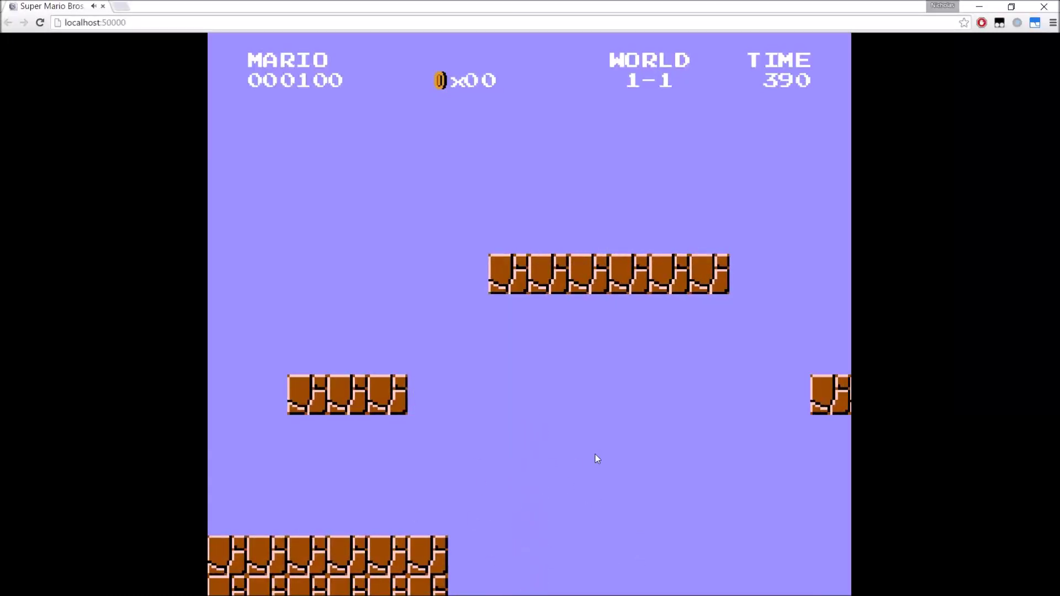
key(alt+Tab)
key(alt+Tab)
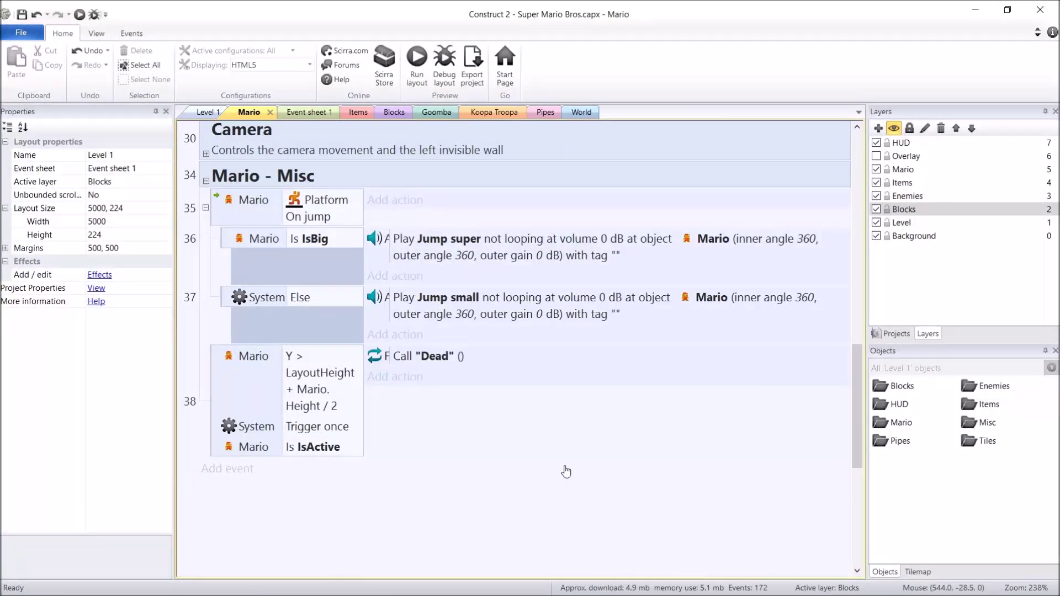
Add a sub-event to the On "Dead" function event with a Function Compare parameter condition, index 0 equal to 0.
scroll(569, 471, up, 1)
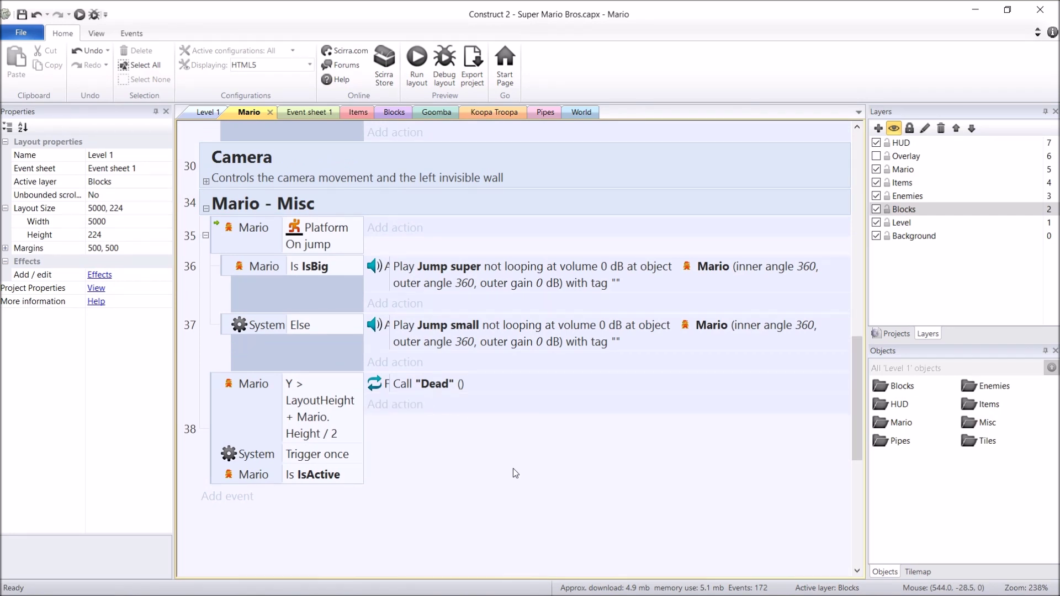
click(500, 386)
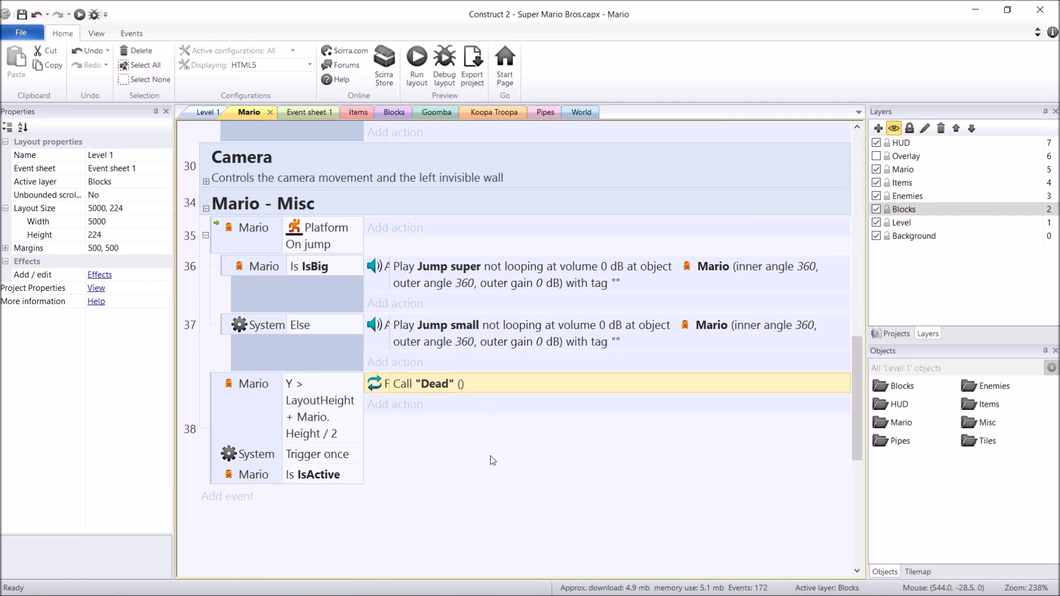
scroll(490, 459, up, 12)
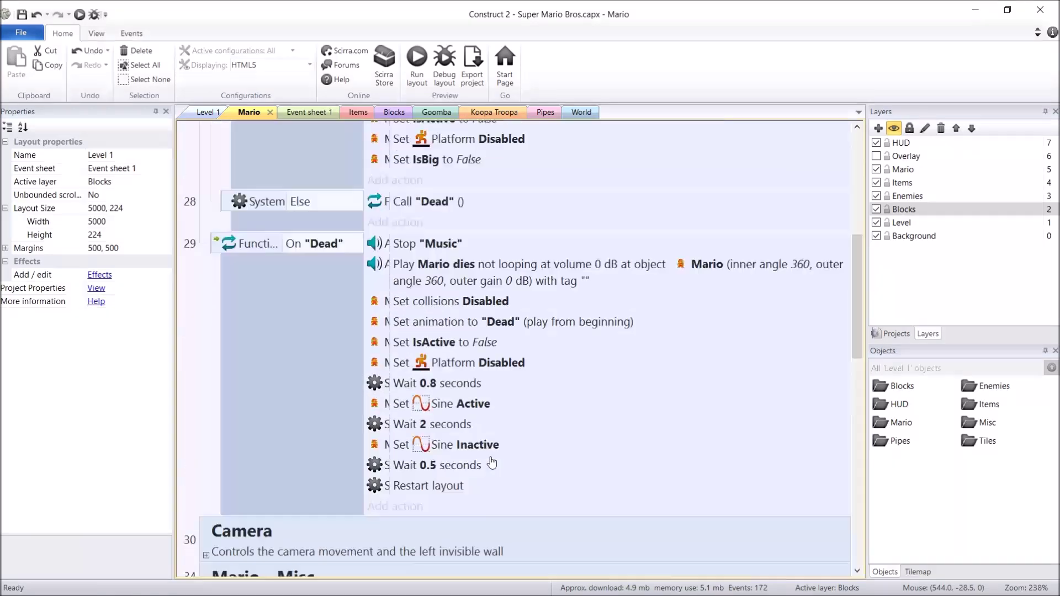
click(304, 241)
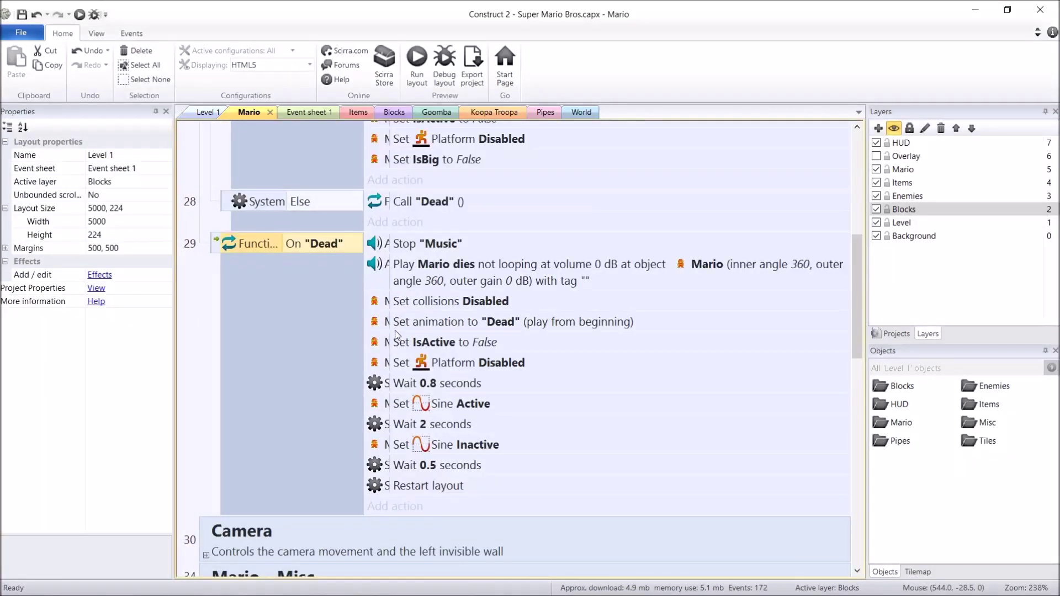
scroll(396, 334, down, 2)
click(219, 191)
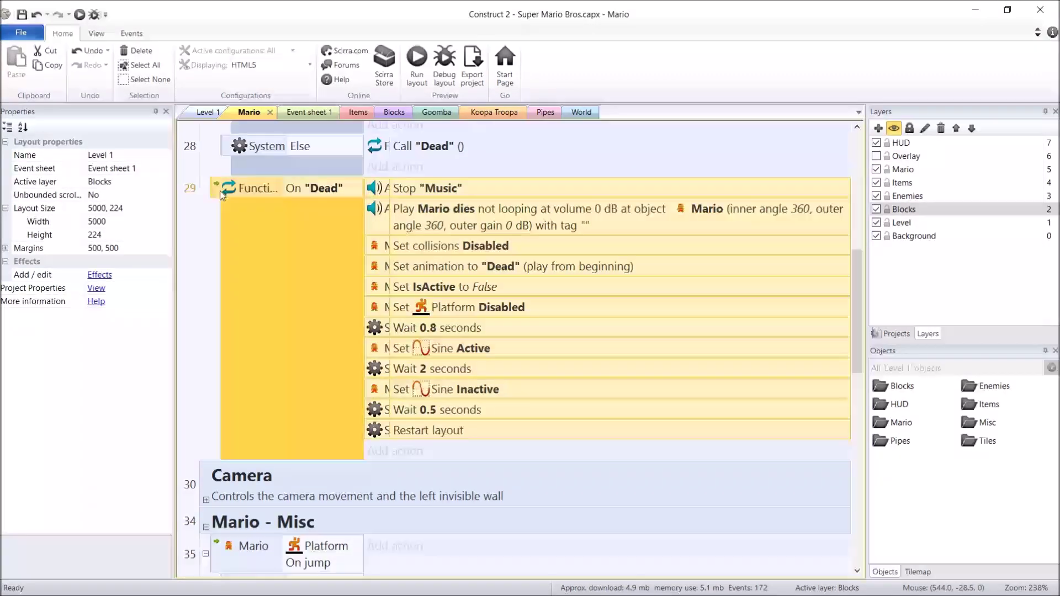
double_click(223, 198)
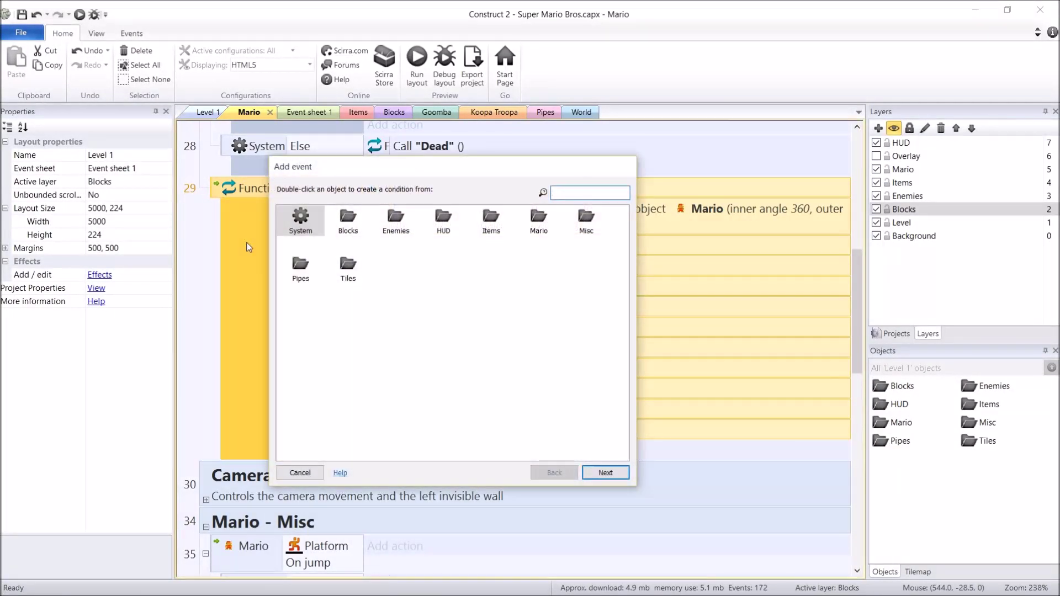
text(func)
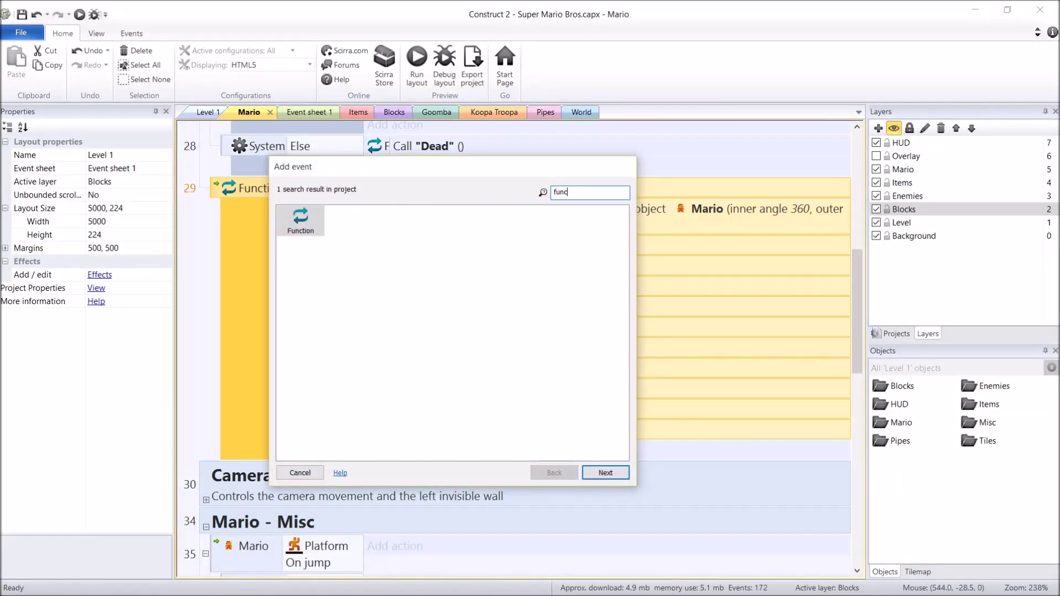
key(Return)
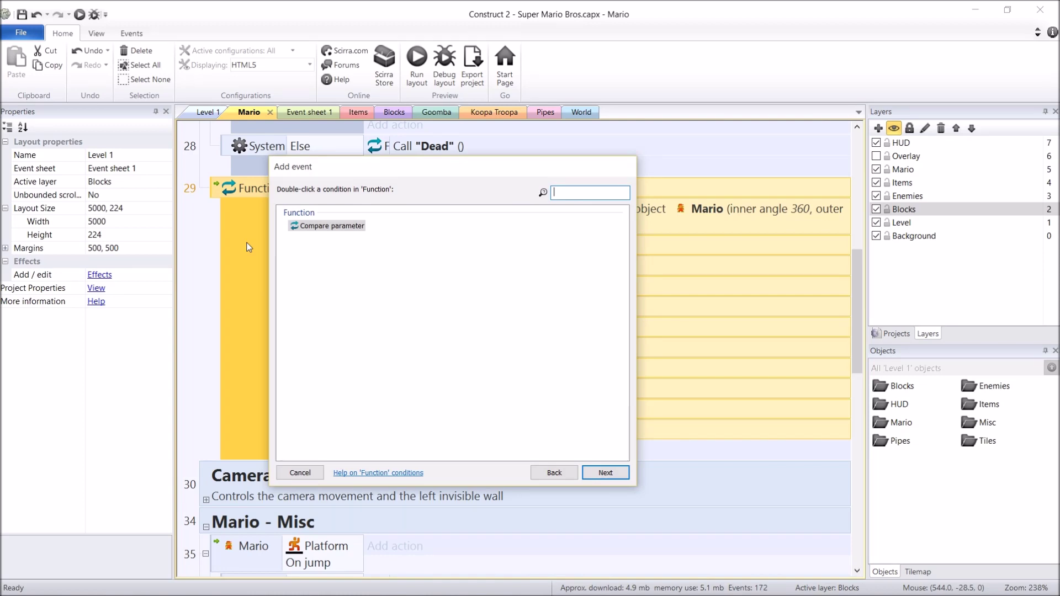
key(Return)
click(528, 270)
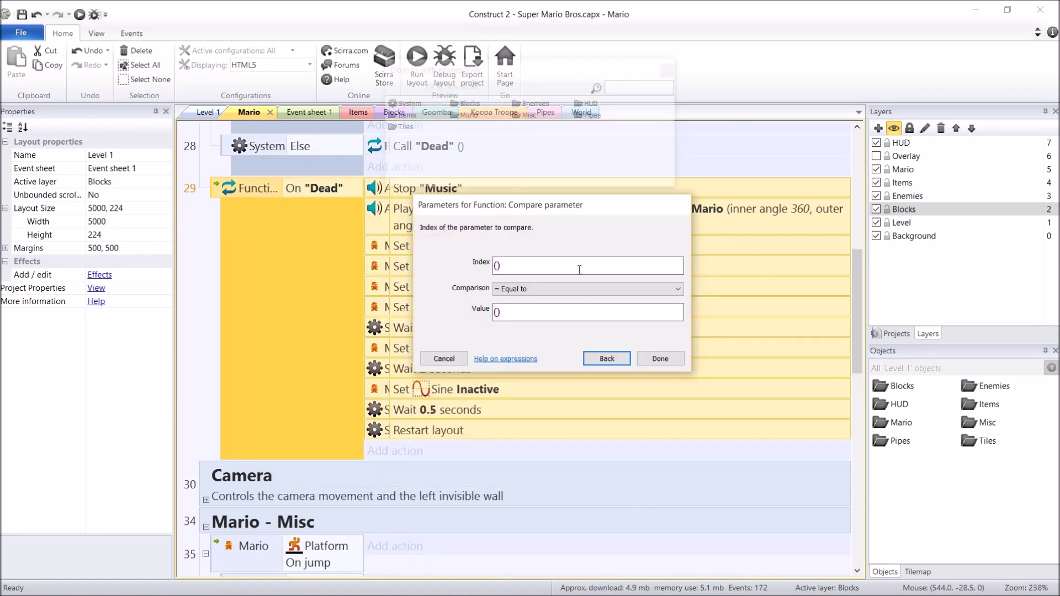
key(Return)
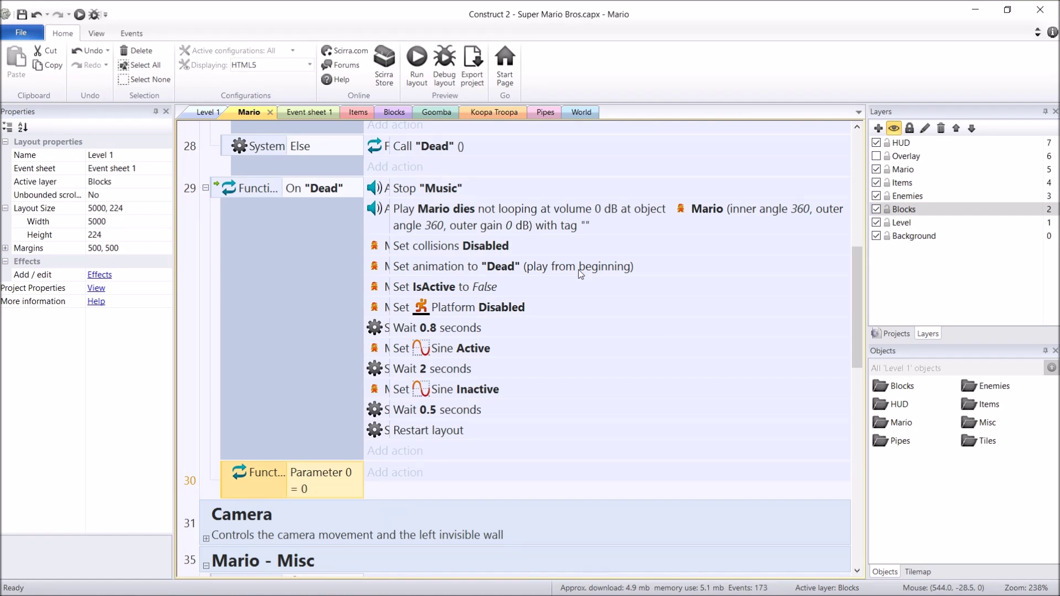
Move the "Dead" function's actions from Wait 0.8 seconds through Restart layout into the Parameter 0 = 0 sub-event.
click(444, 328)
shift+click(436, 431)
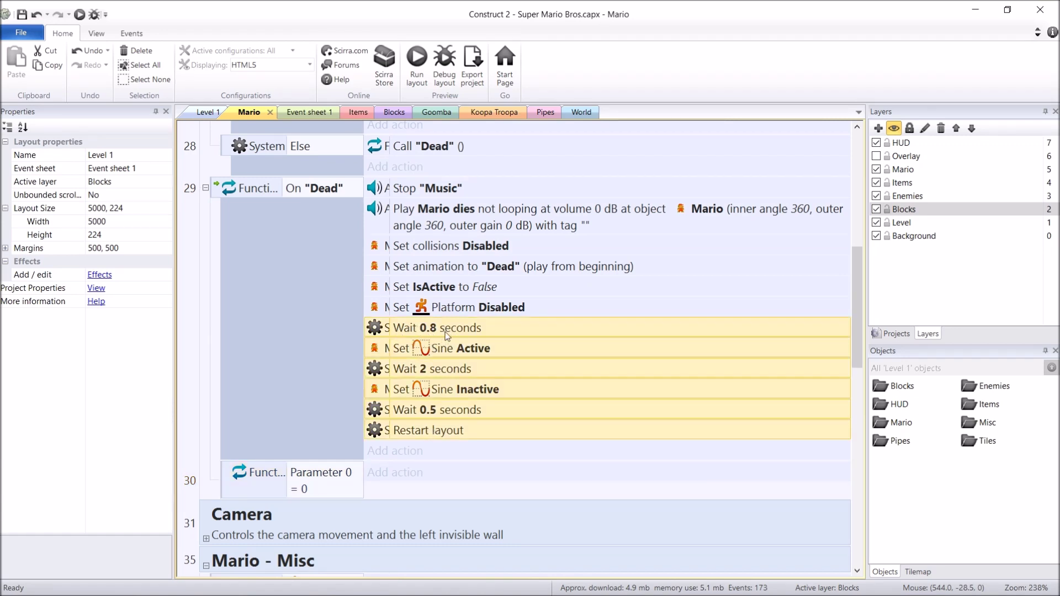
drag(432, 331, 406, 469)
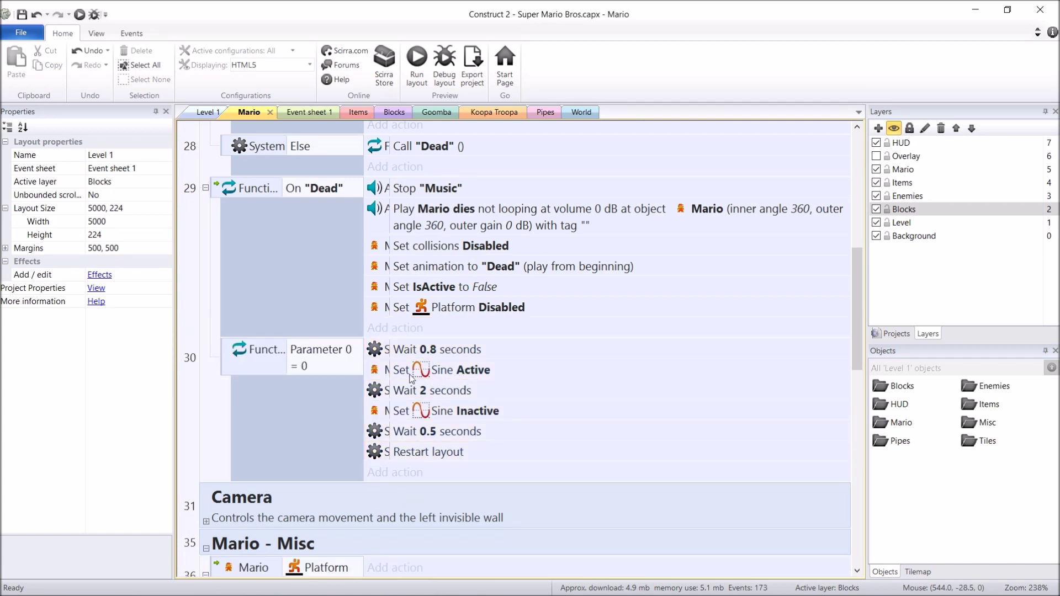
Add a System Else event directly below the Parameter 0 = 0 sub-event.
scroll(439, 417, down, 1)
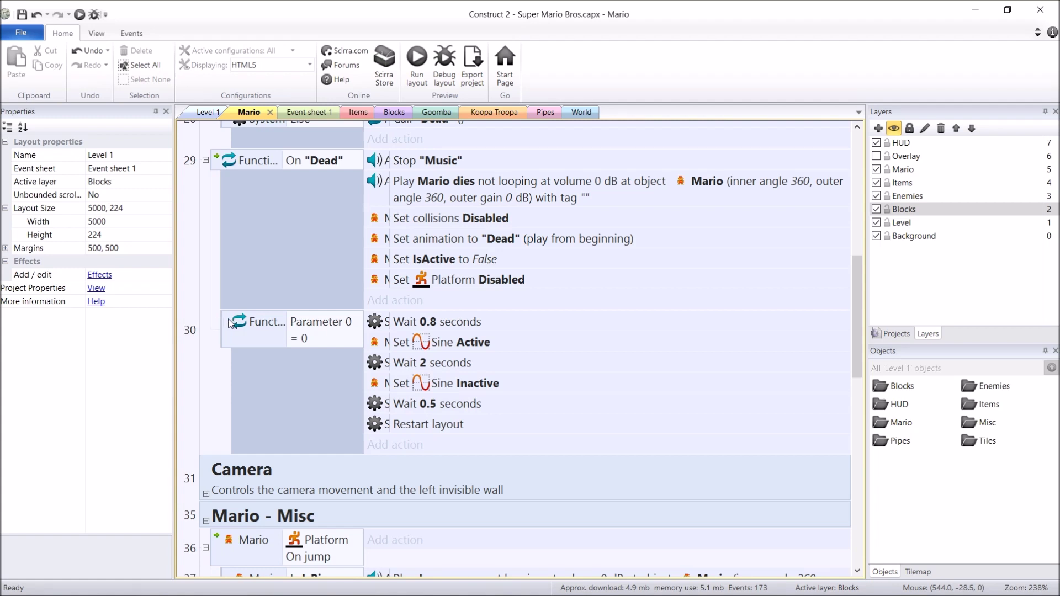
click(250, 332)
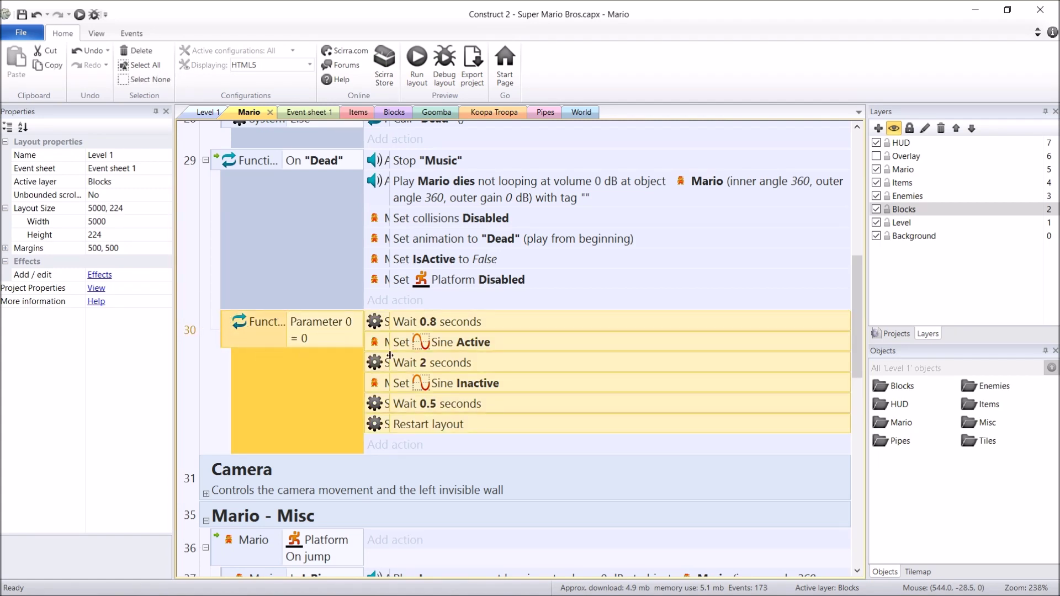
key(x)
scroll(213, 425, down, 1)
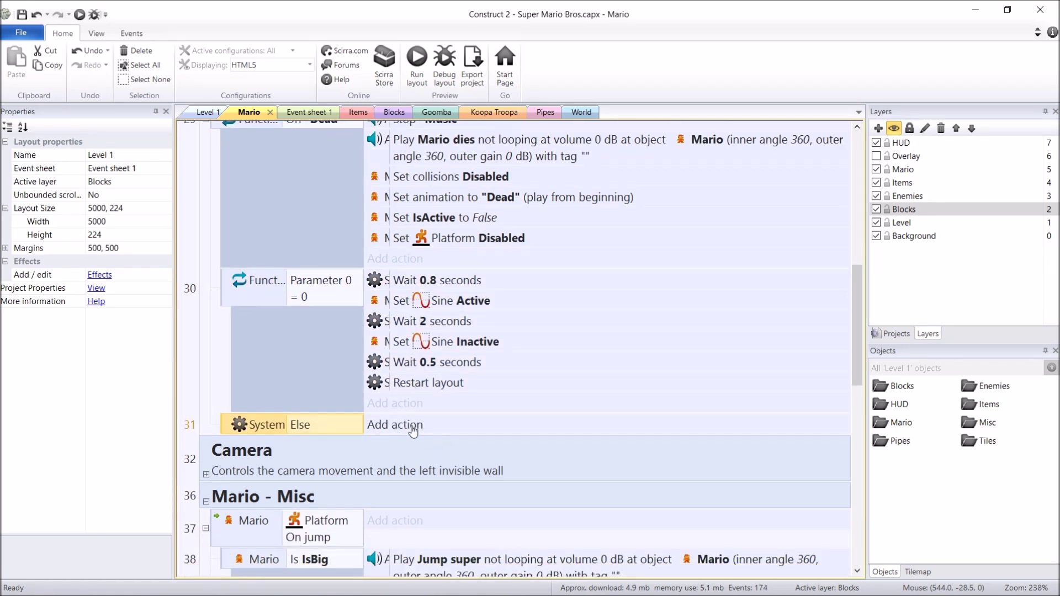
Copy the Wait 0.5 seconds and Restart layout actions from the Parameter 0 = 0 sub-event into the Else event.
click(418, 381)
click(420, 363)
shift+click(442, 381)
key(ctrl+c)
click(345, 426)
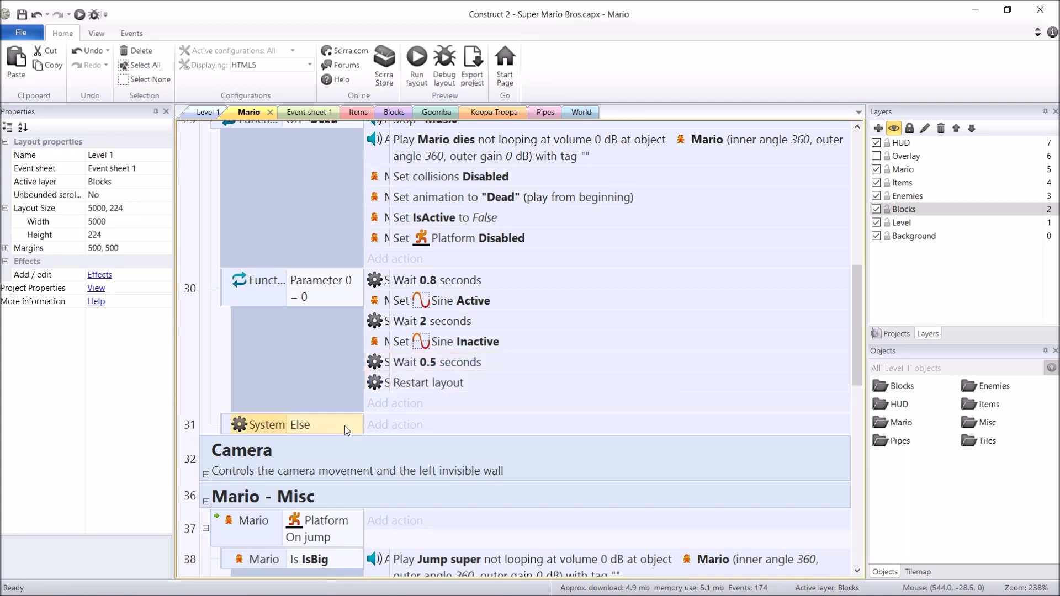
key(ctrl+v)
Set the Wait action in the new Else event to 3.5 seconds.
click(423, 428)
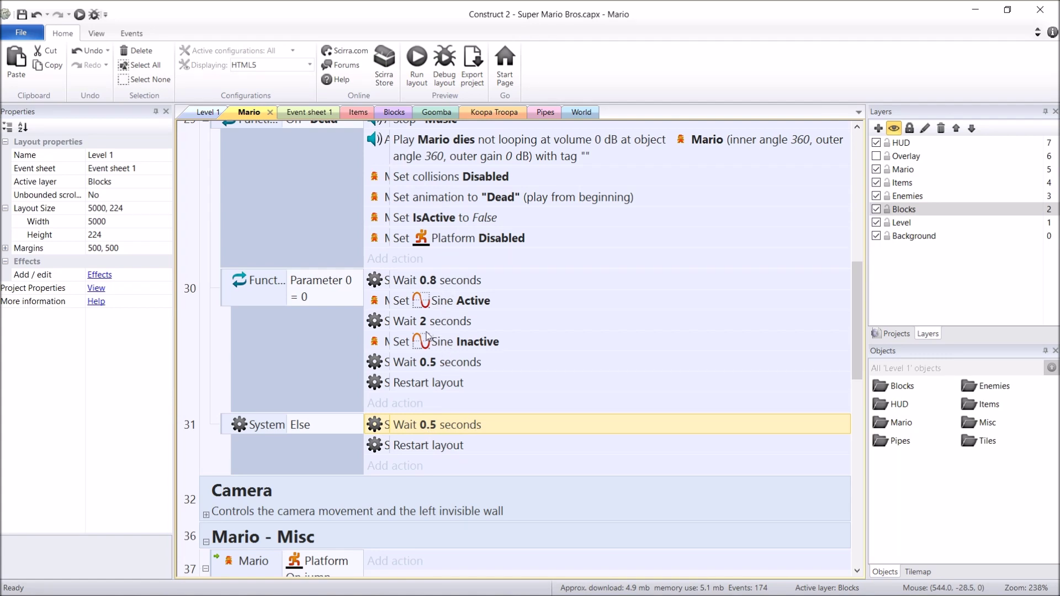
double_click(457, 424)
text(3.5)
key(Return)
click(210, 340)
Preview the game, reloading it once, run and jump Mario toward the Goombas to test his death, and return to the event sheet.
click(416, 65)
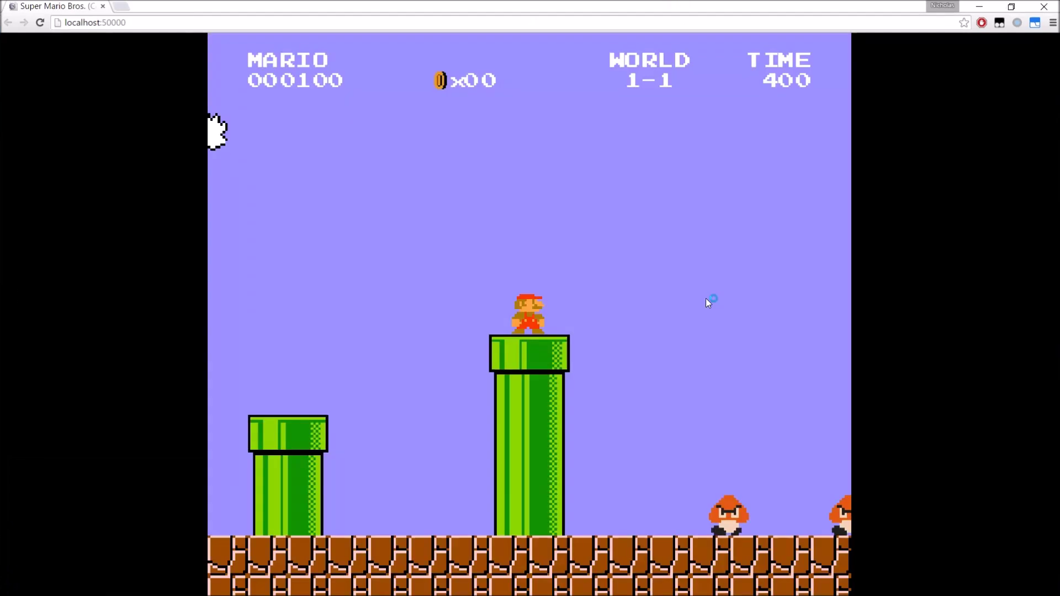
key(Right)
key(Up)
key(Right)
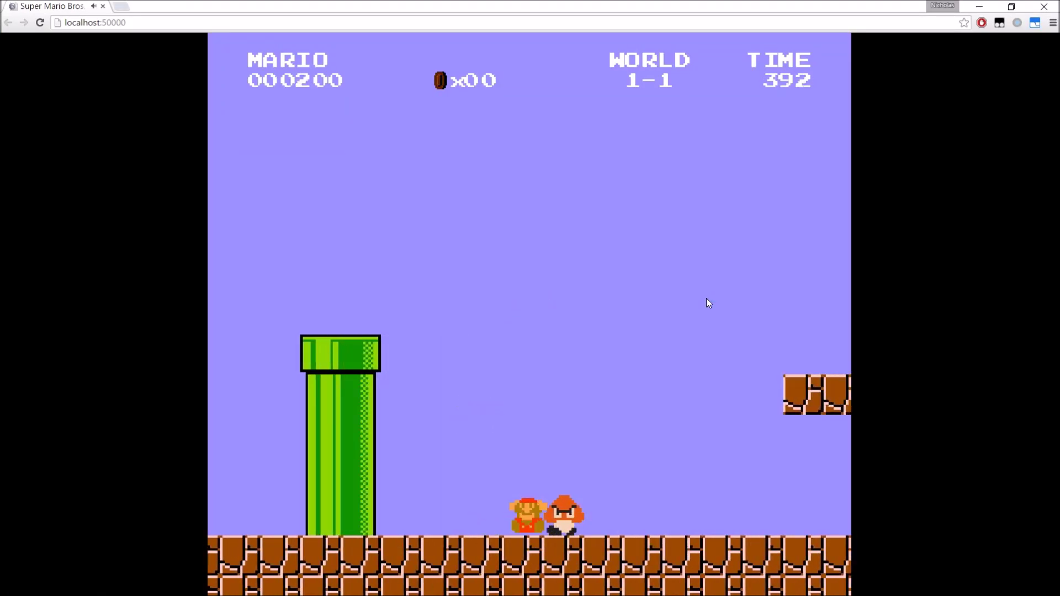
key(F5)
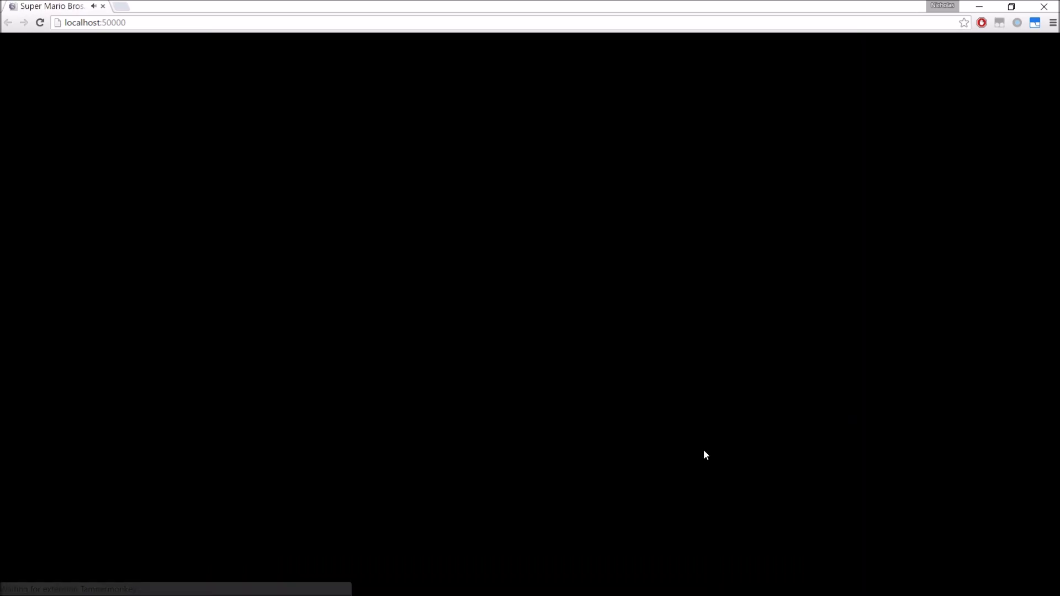
key(Right)
key(Up)
key(Right)
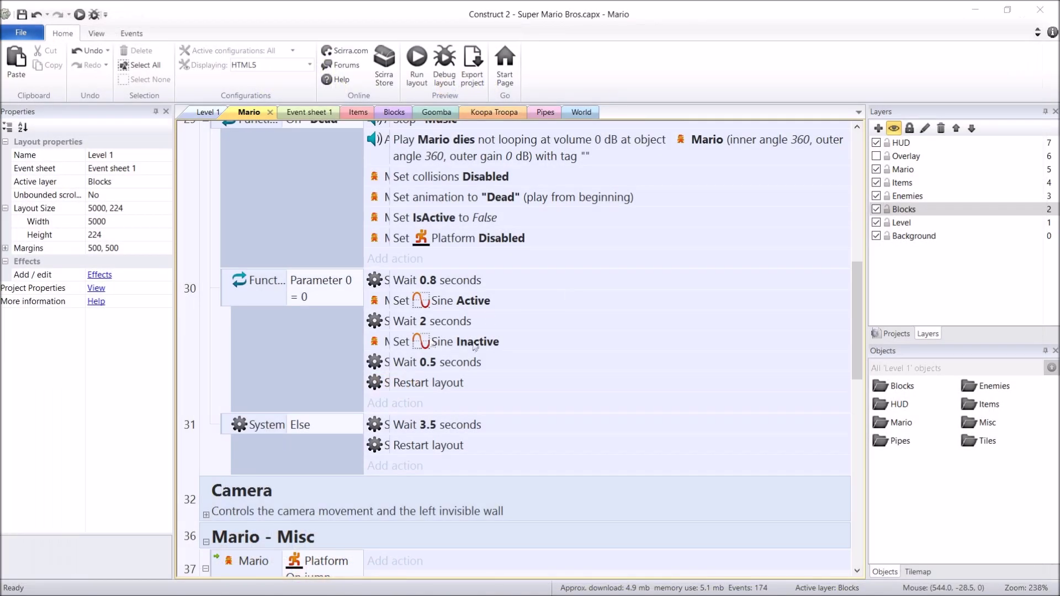
Add Parameter 0 with value 0 to the Call "Dead" action in the Else event above the On "Dead" function.
scroll(475, 403, up, 4)
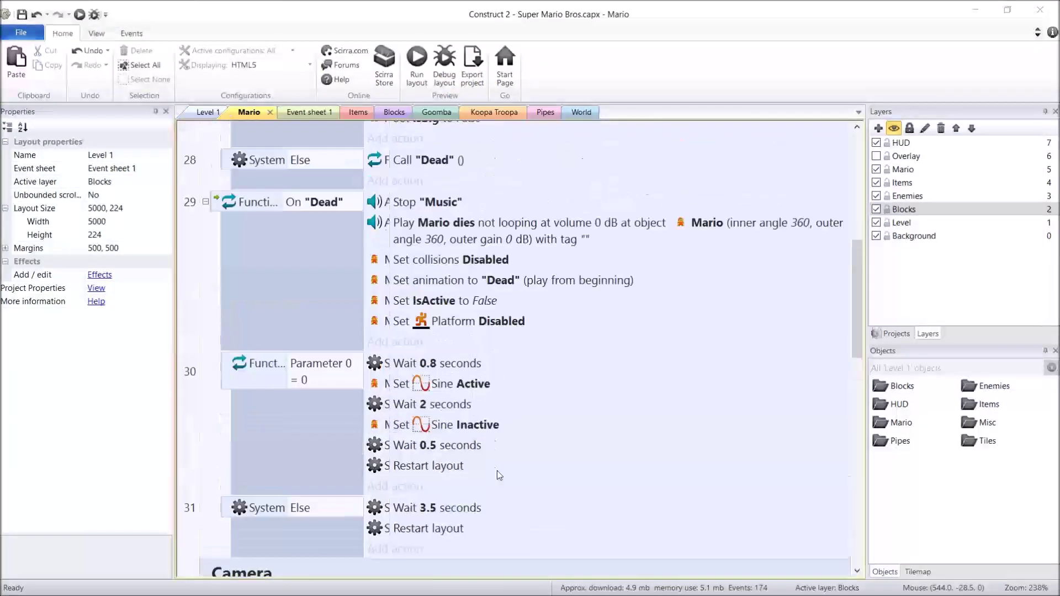
click(420, 315)
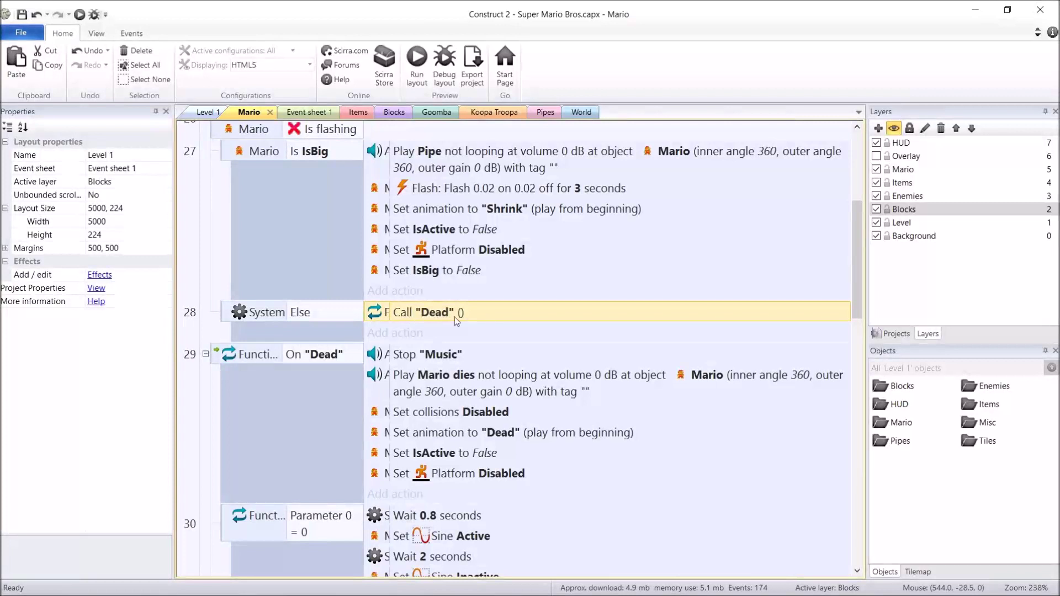
double_click(488, 314)
click(522, 289)
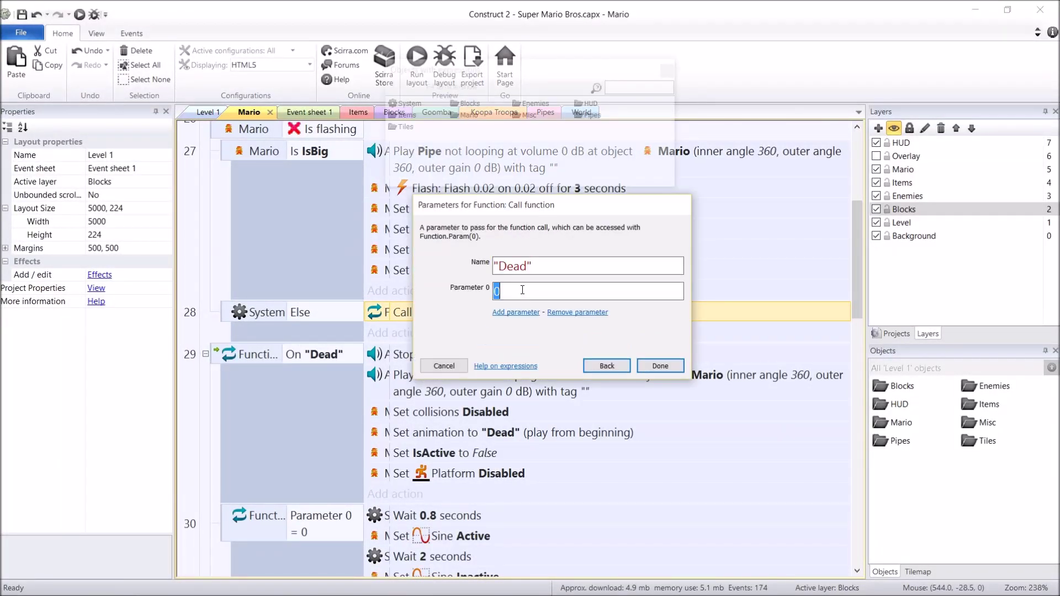
click(661, 365)
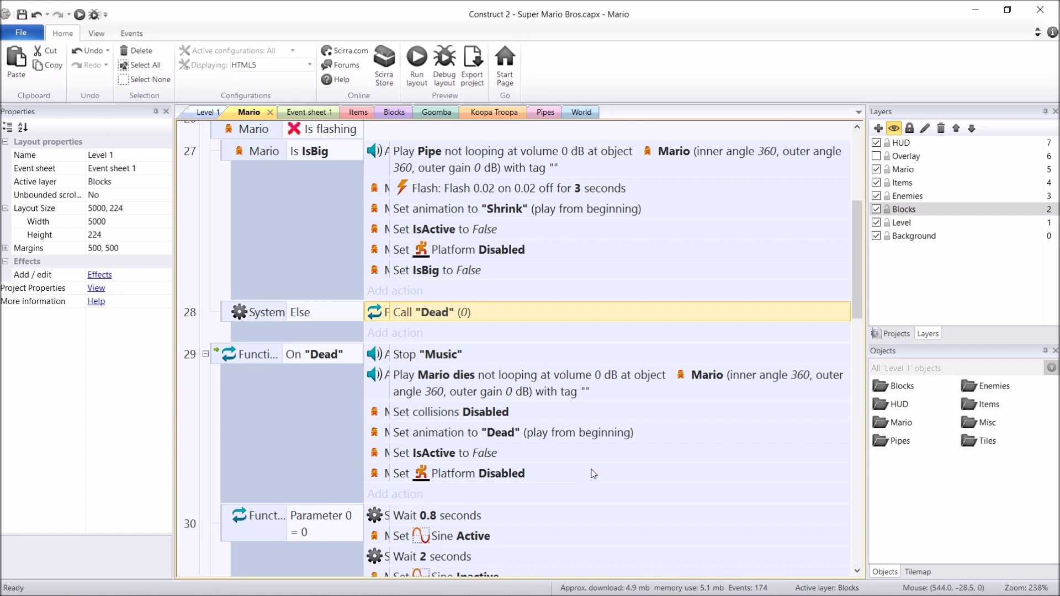
double_click(459, 313)
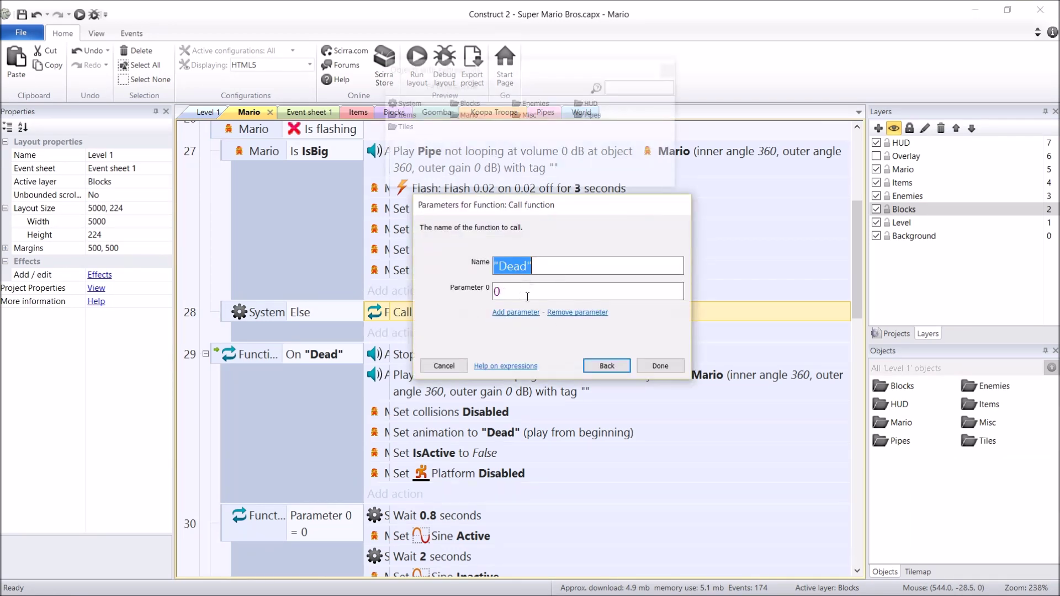
click(684, 368)
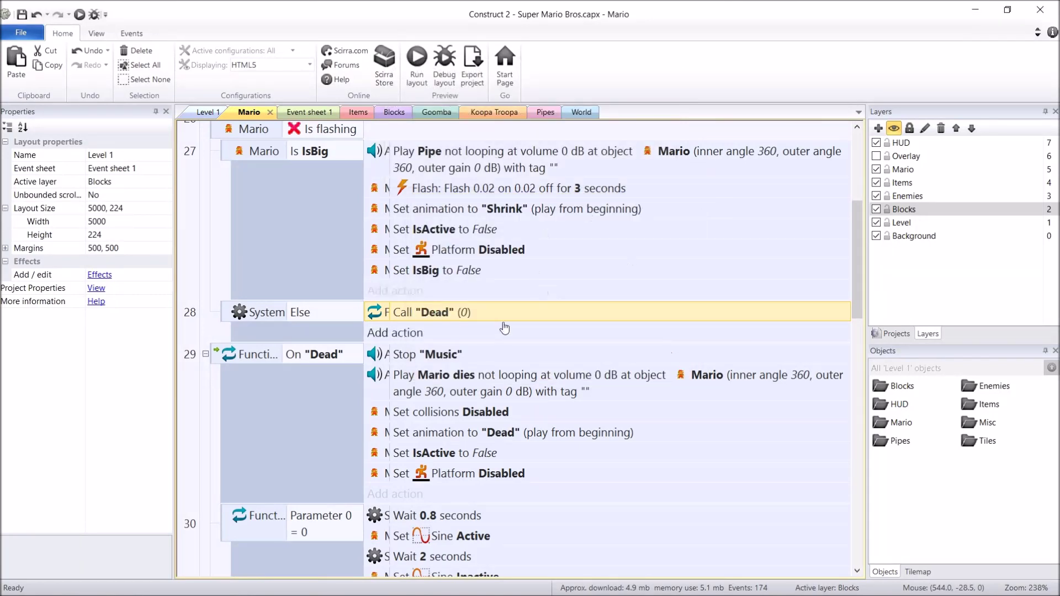
click(412, 522)
Preview the game again with the parameterised "Dead" call, reload it, and move Mario into a Goomba.
click(417, 61)
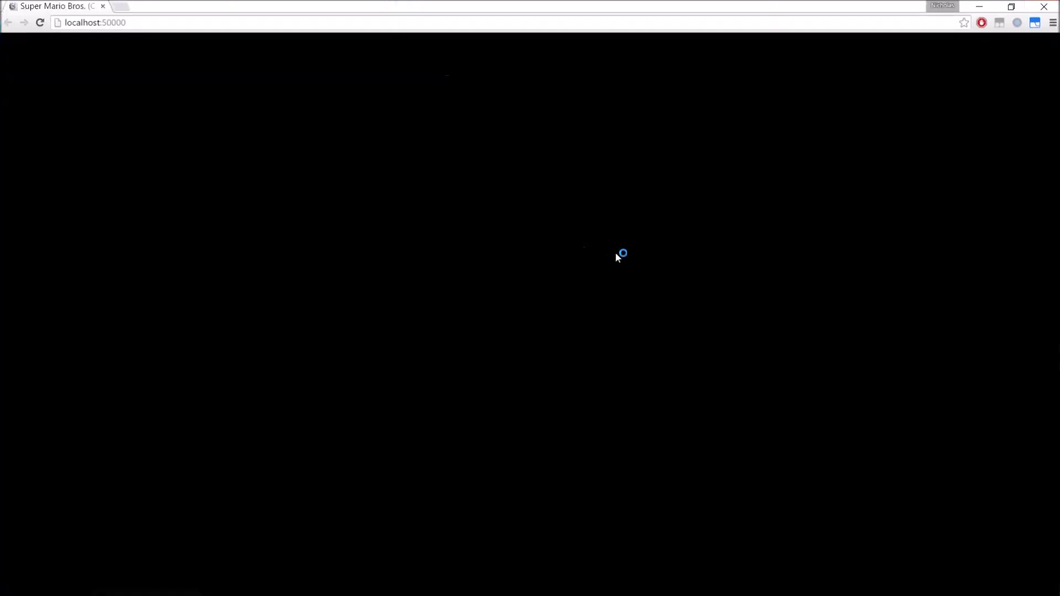
key(Right)
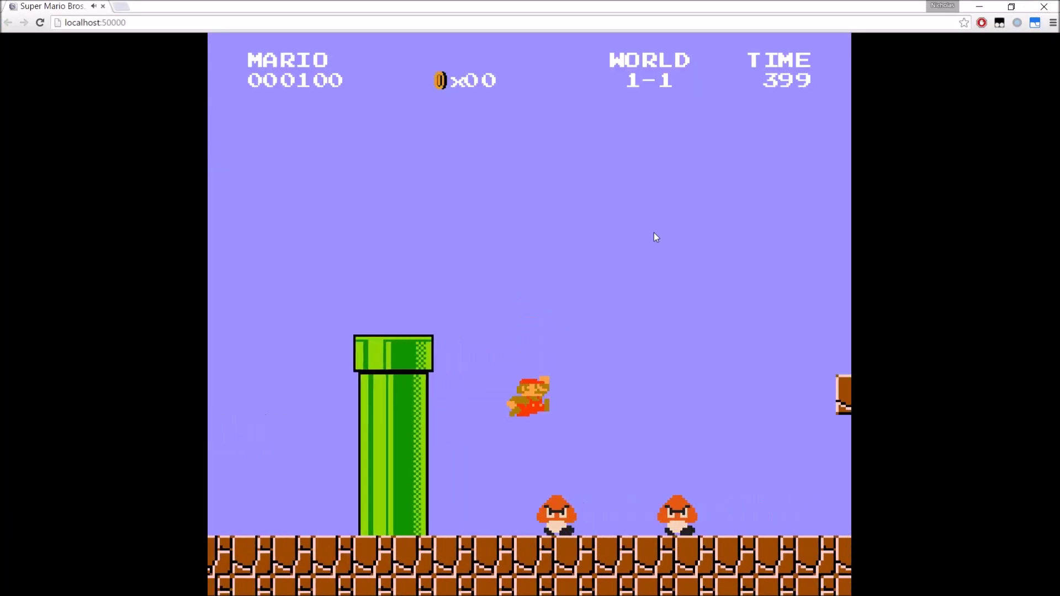
key(F5)
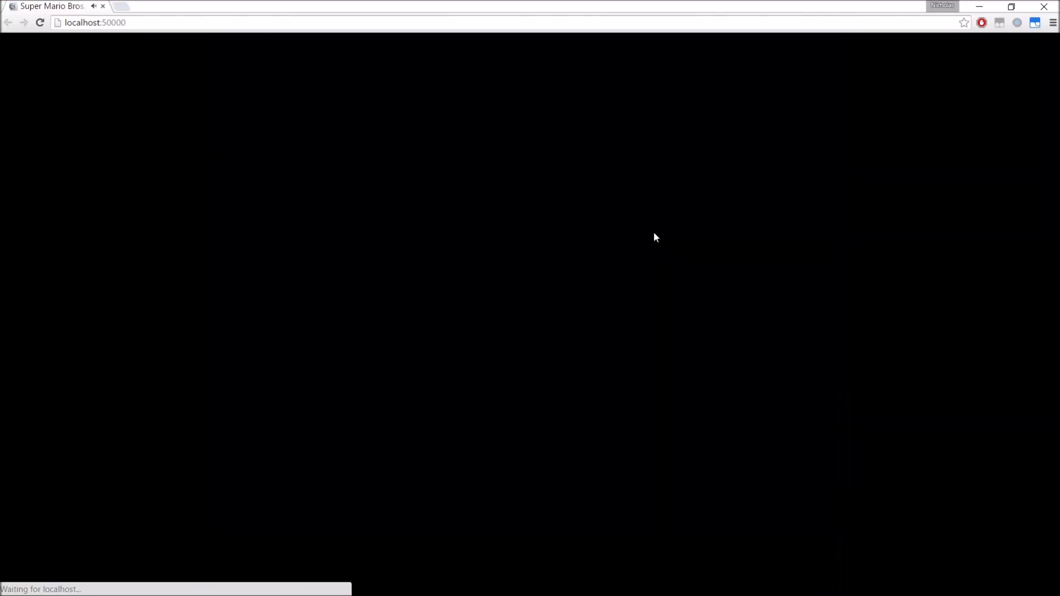
key(Right)
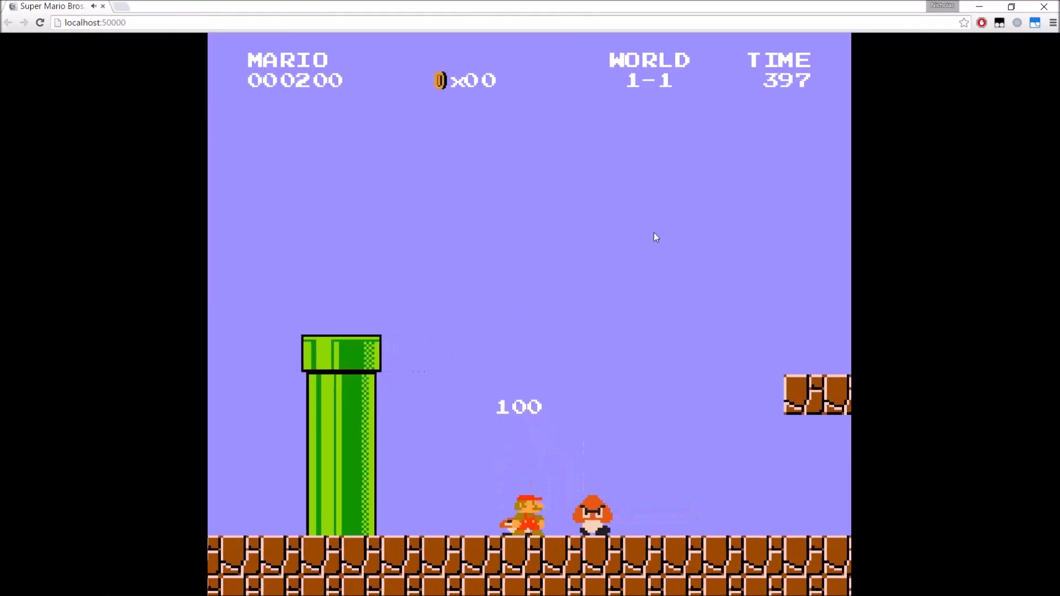
key(Up)
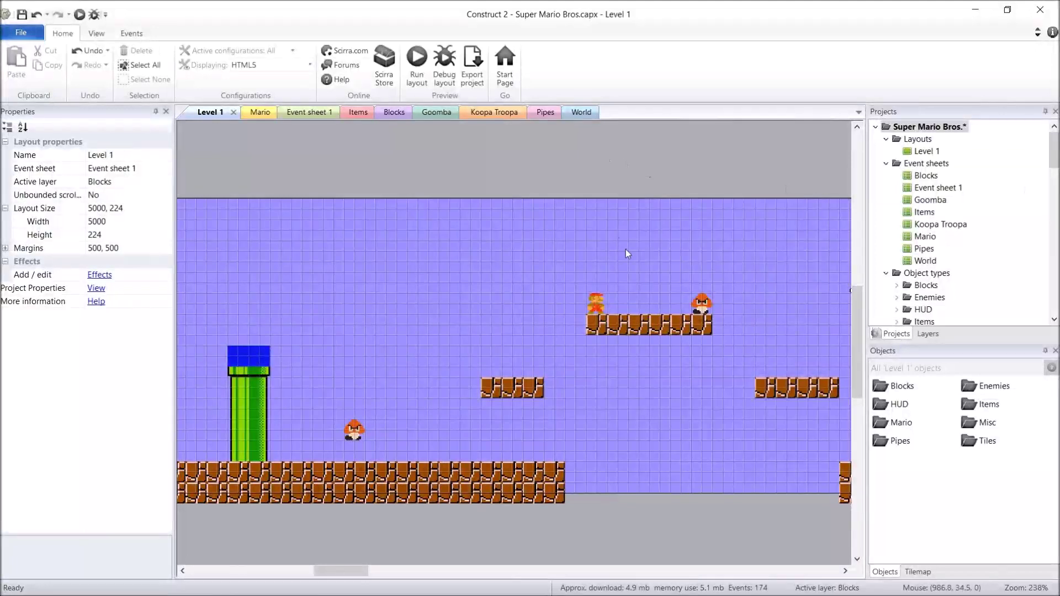
Select Mario on the upper platform in Level 1, check his start beside the Goomba in the game preview, and return to the layout.
click(596, 303)
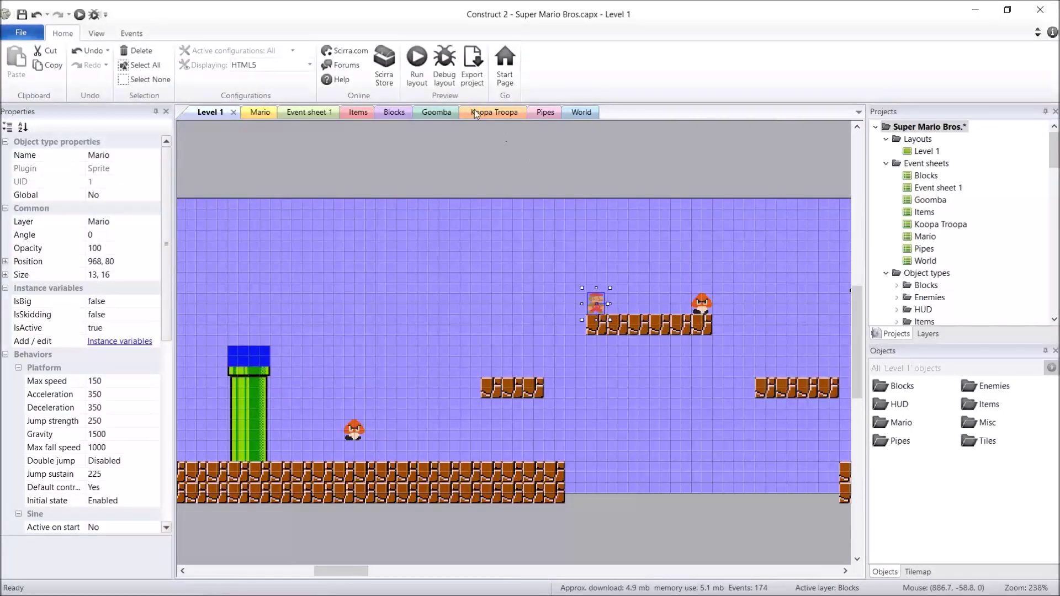
mouse_move(285, 575)
click(157, 583)
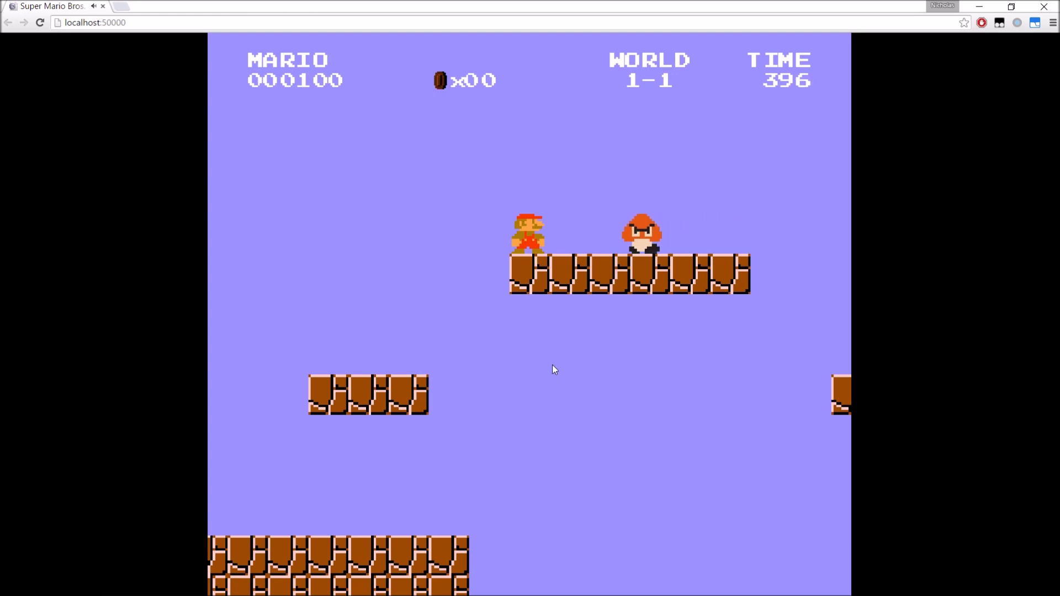
key(alt+Tab)
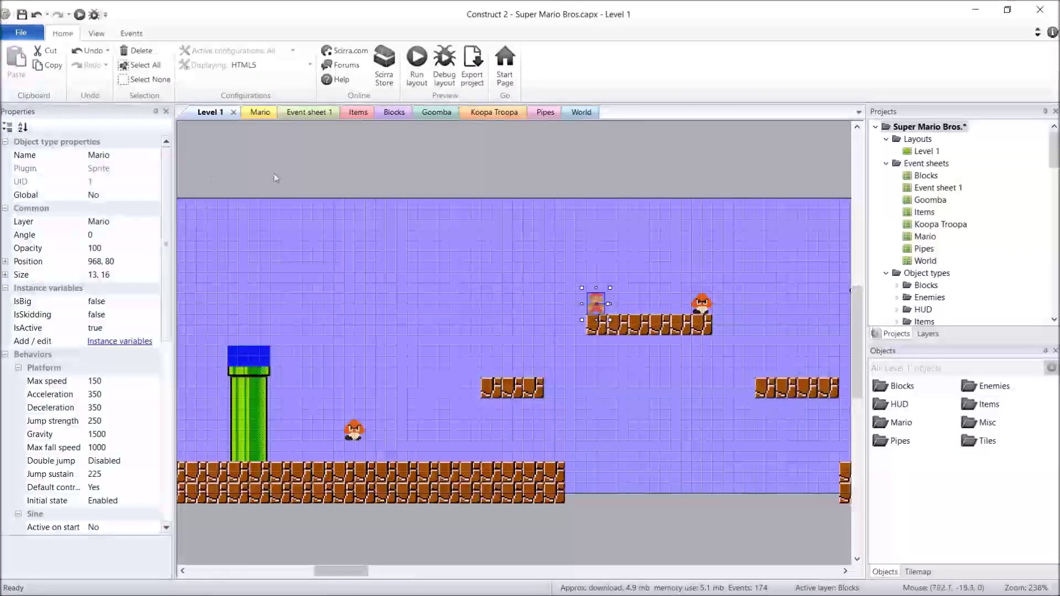
Set Mario's Sine behavior to a period of 9, a period offset of 1.6 and a magnitude of -500.
drag(171, 198, 164, 327)
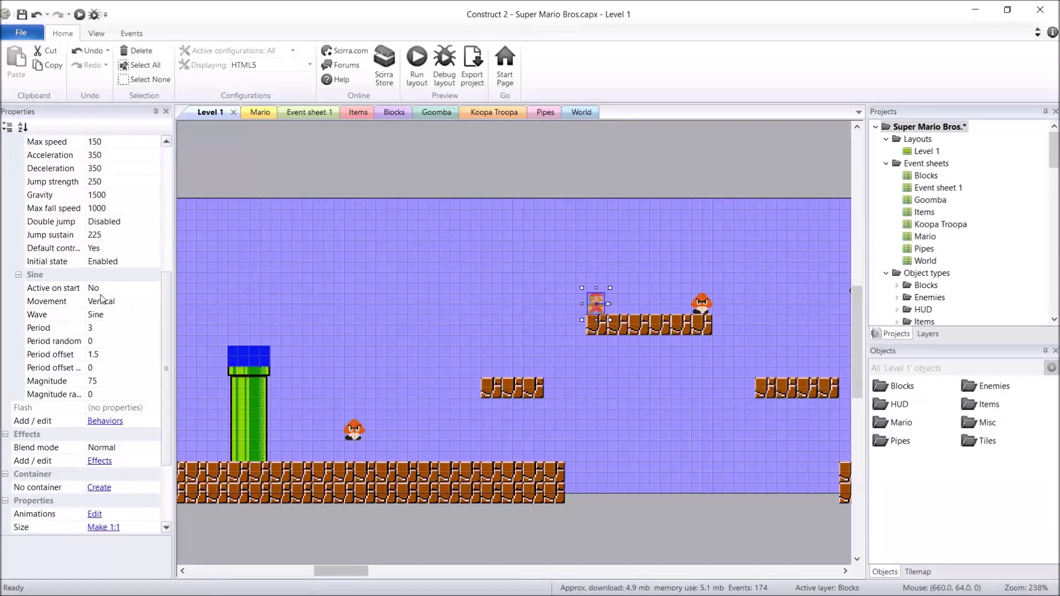
click(112, 327)
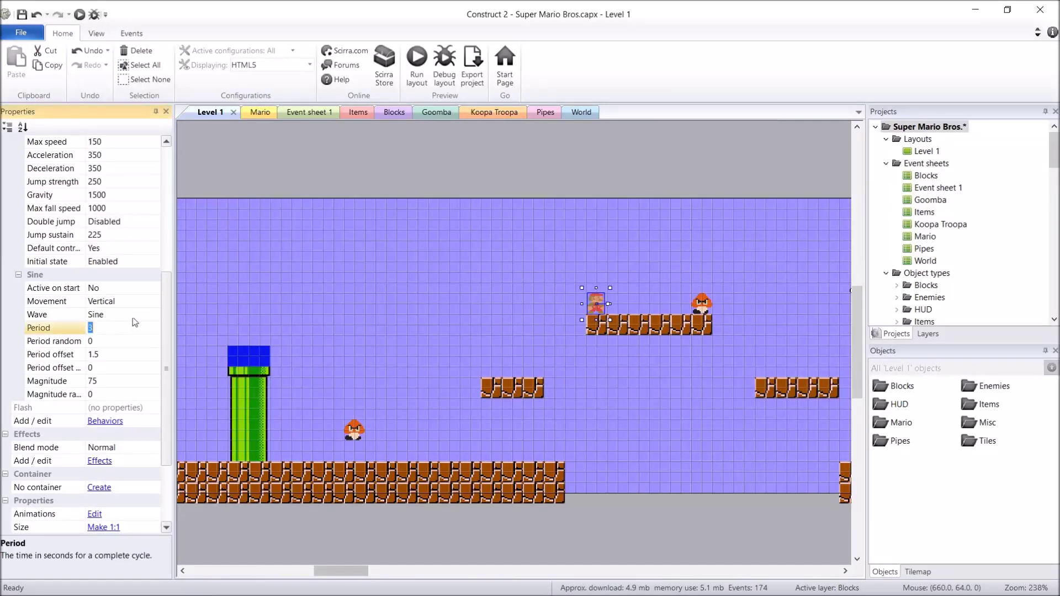
text(9)
click(122, 354)
text(1.6)
click(108, 381)
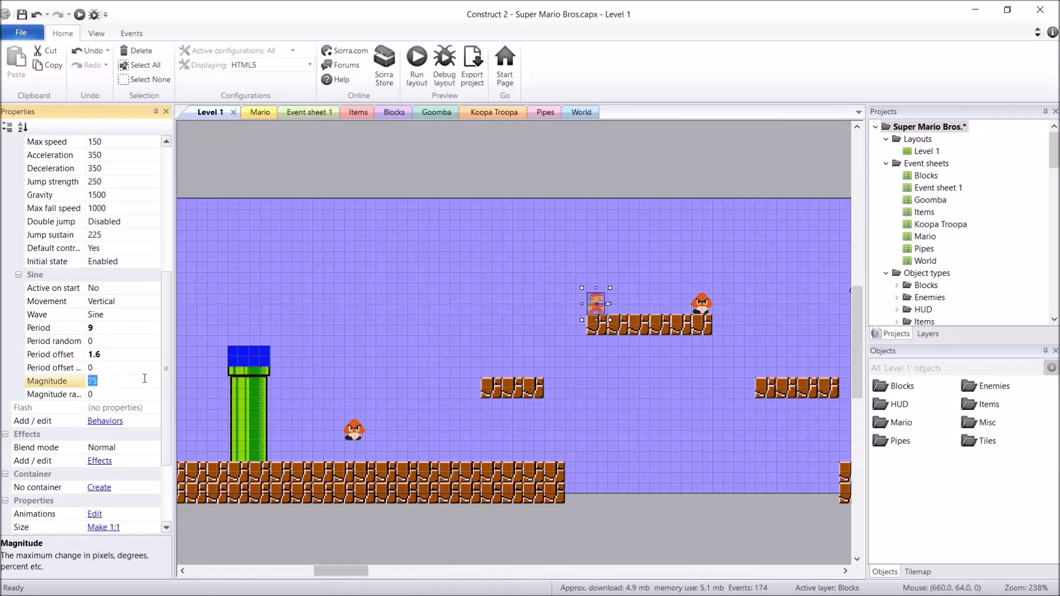
text(-500)
key(Return)
Preview the layout, move Mario into the Goomba to test the new Sine death motion, and return to the editor.
click(423, 80)
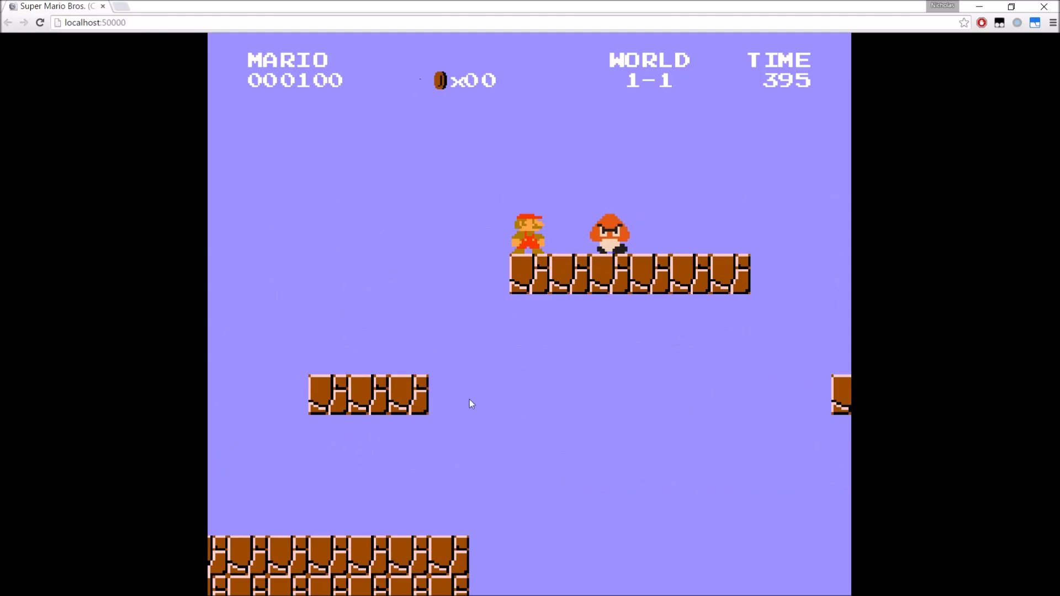
key(Right)
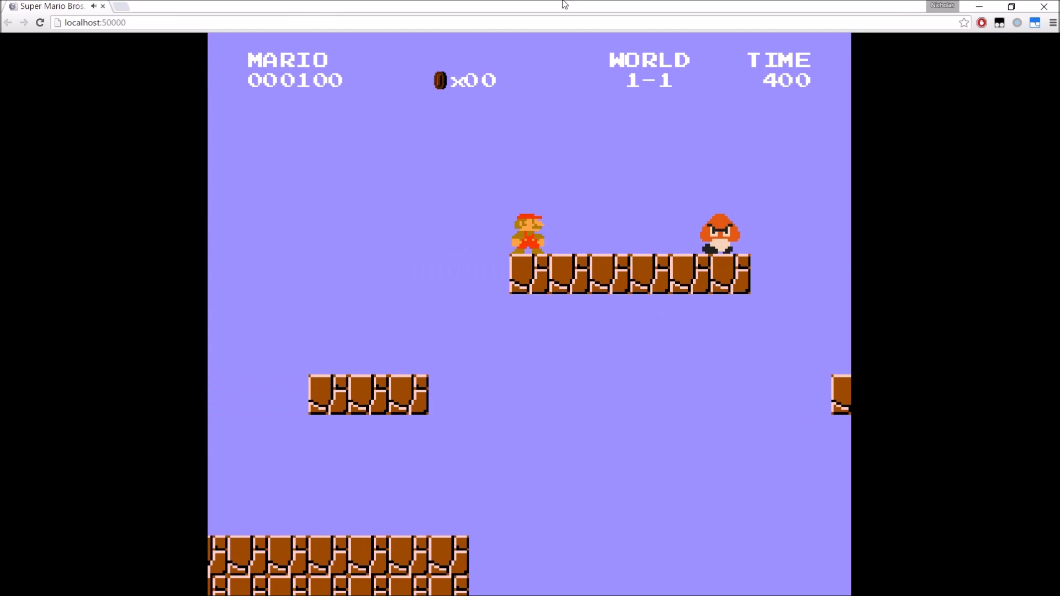
key(alt+Tab)
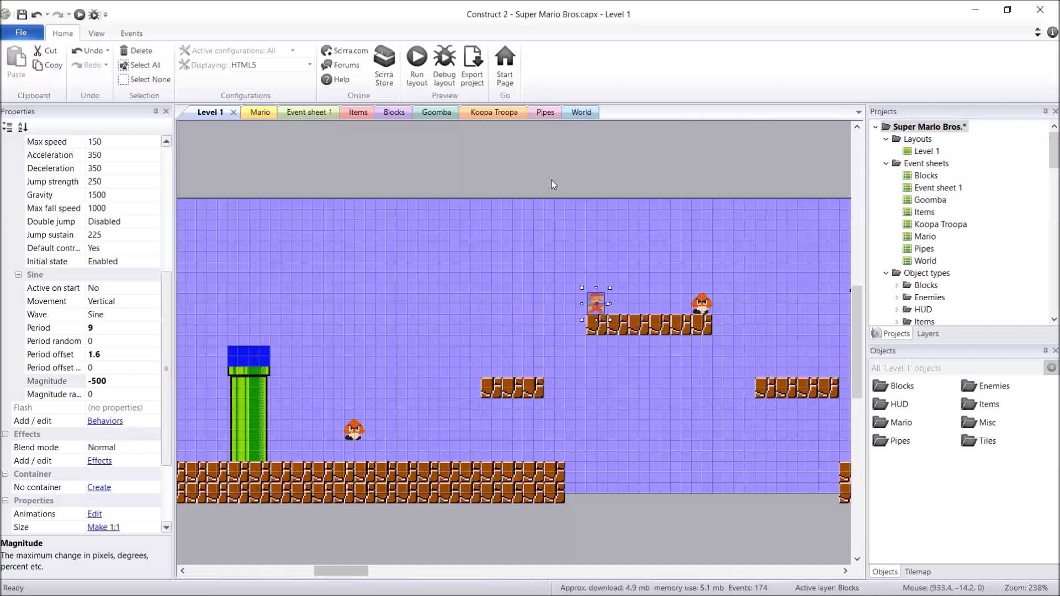
In Mario's event sheet, add a Mario Set Y action of Self.Y + 450 directly after Set Sine Active under Parameter 0 = 0.
click(260, 113)
scroll(651, 428, down, 10)
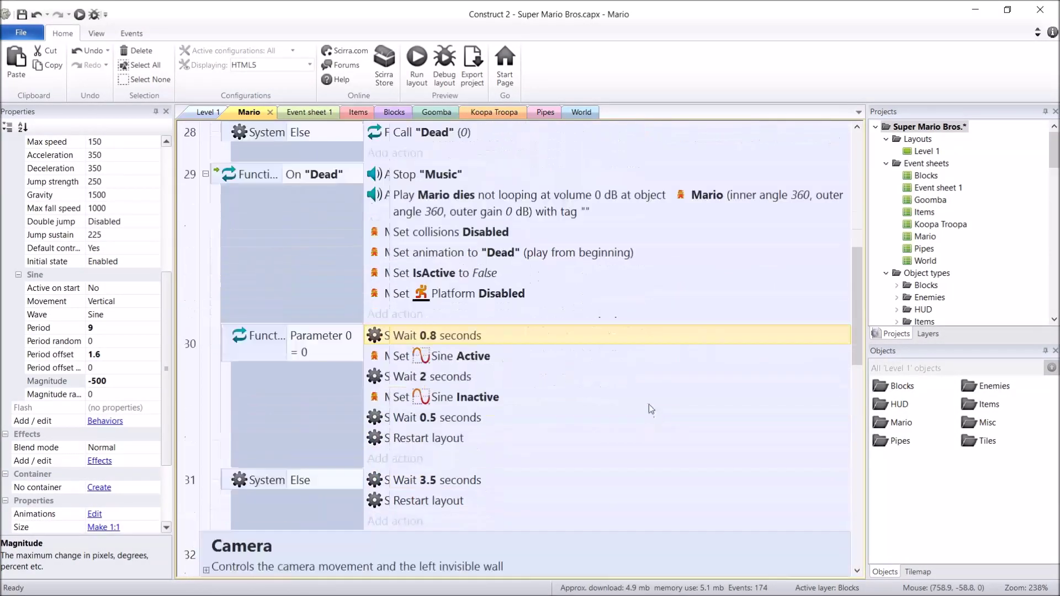
scroll(651, 413, up, 10)
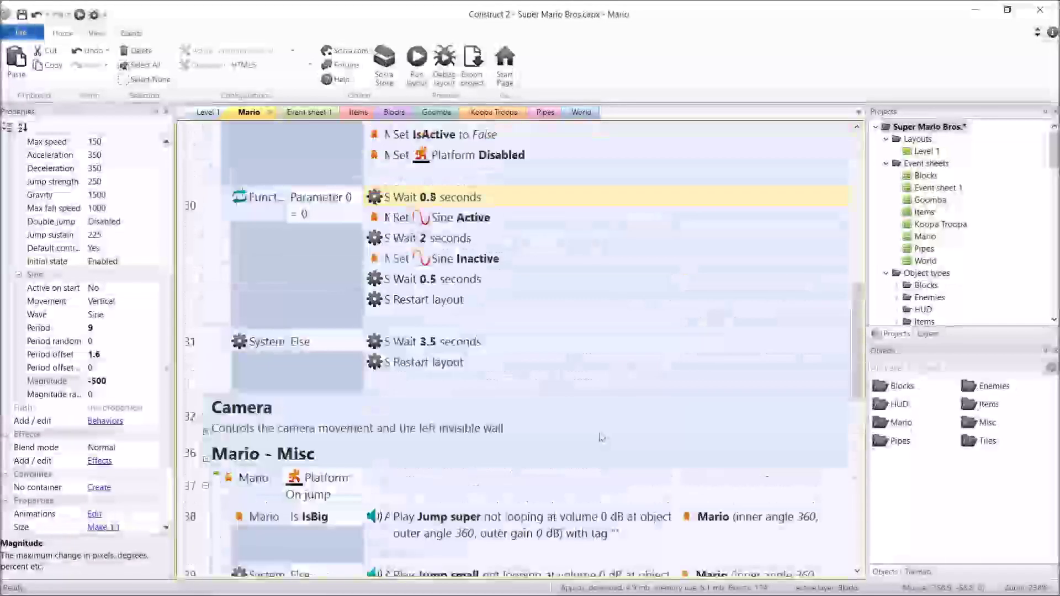
scroll(461, 418, down, 1)
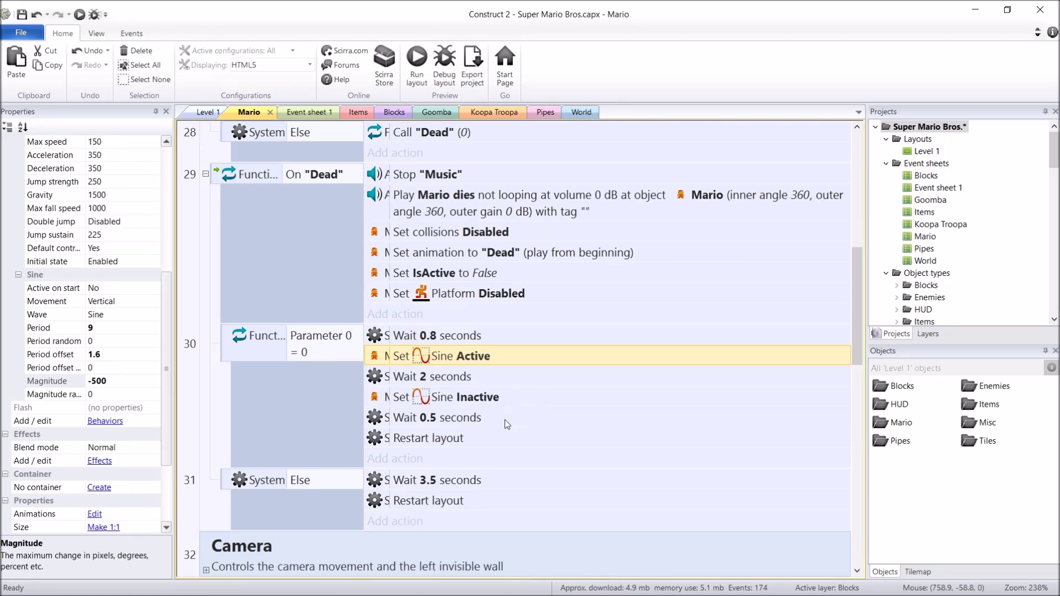
click(470, 379)
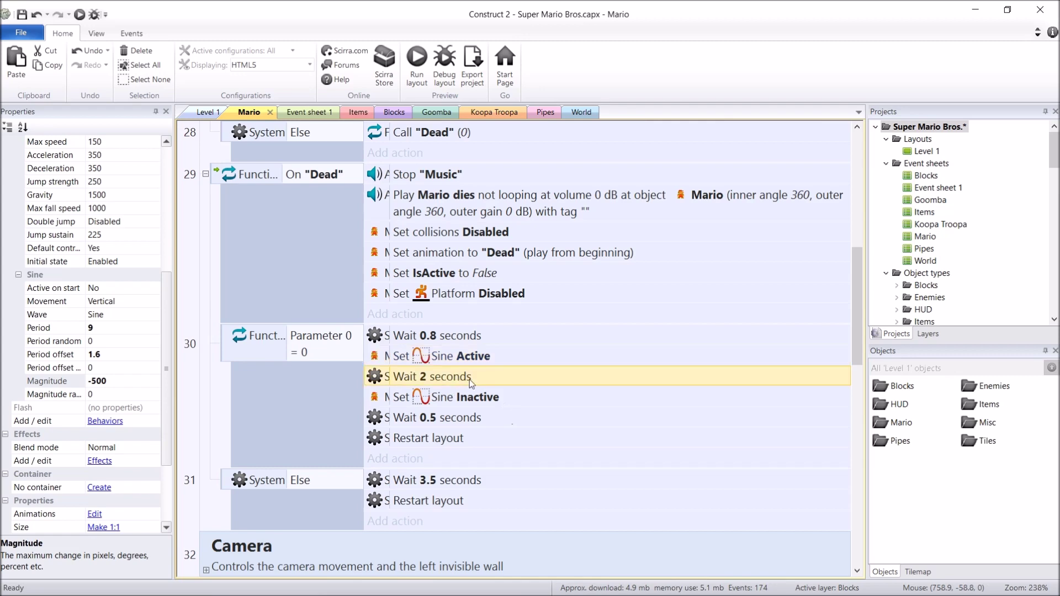
click(424, 459)
text(mario)
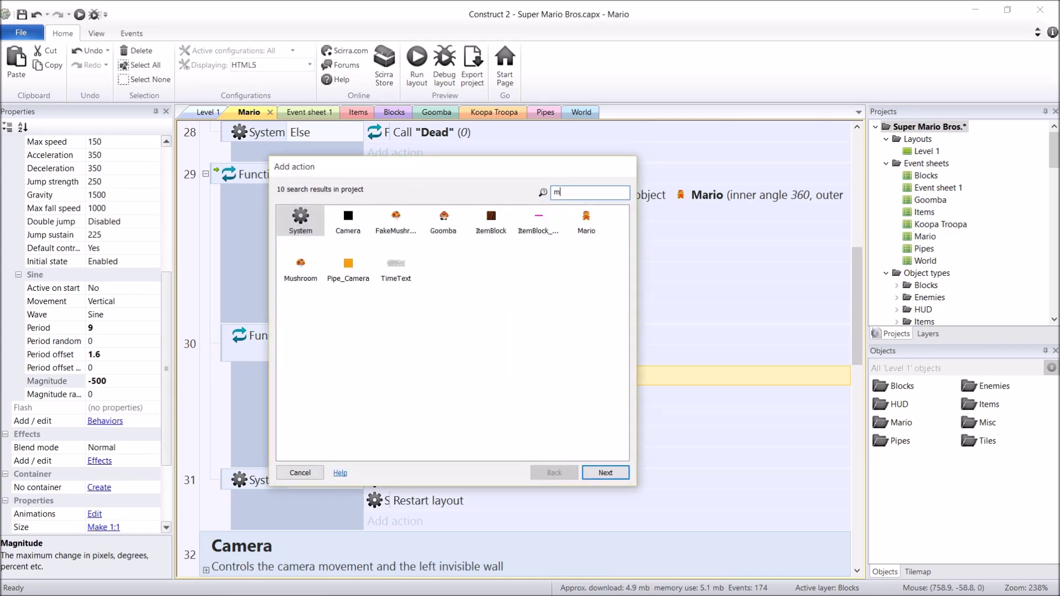
key(Return)
text(set y)
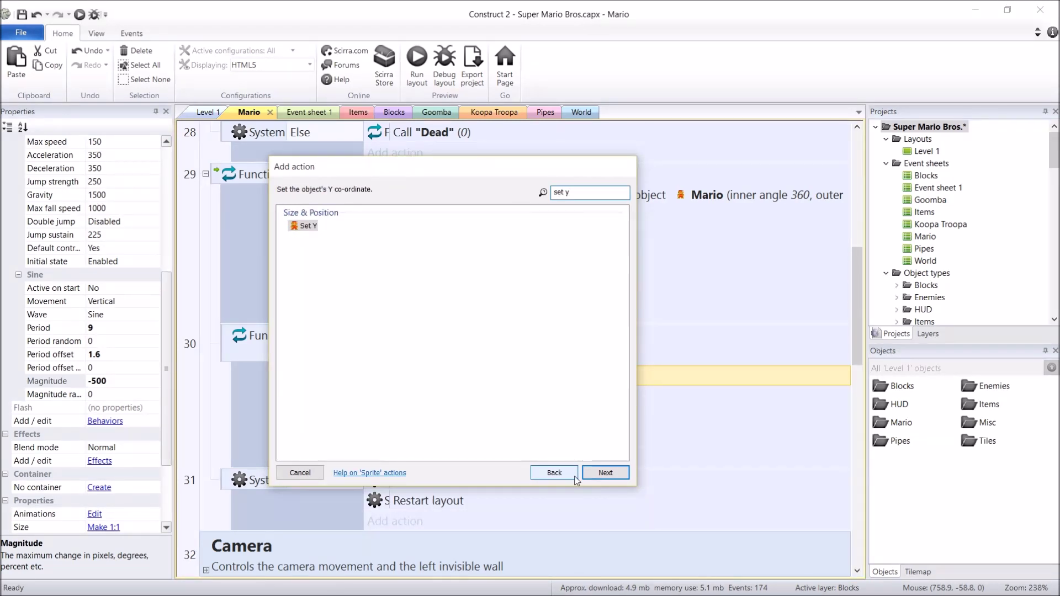
key(Return)
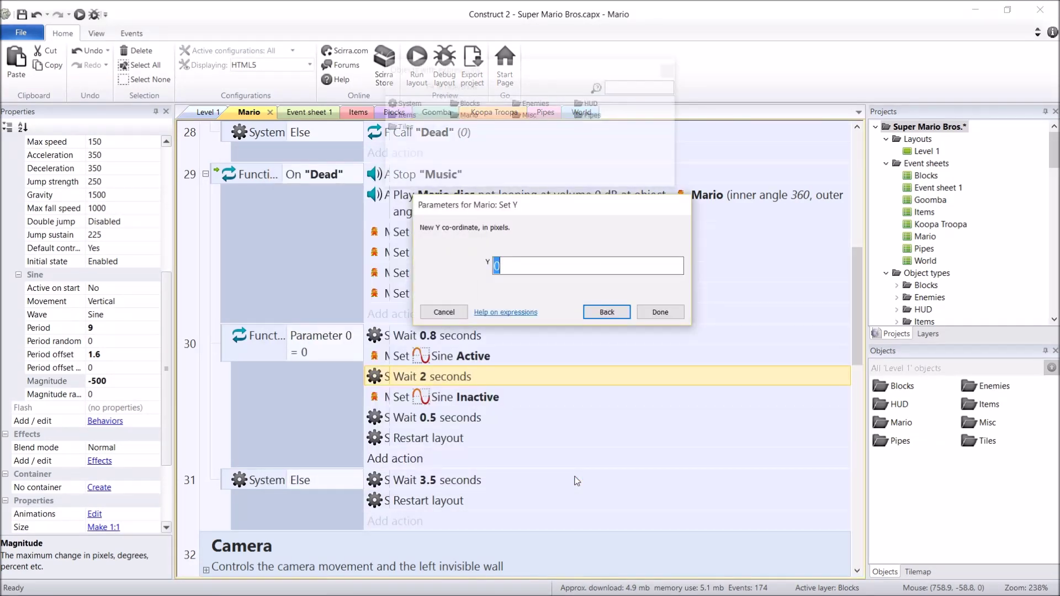
text(Self.Y)
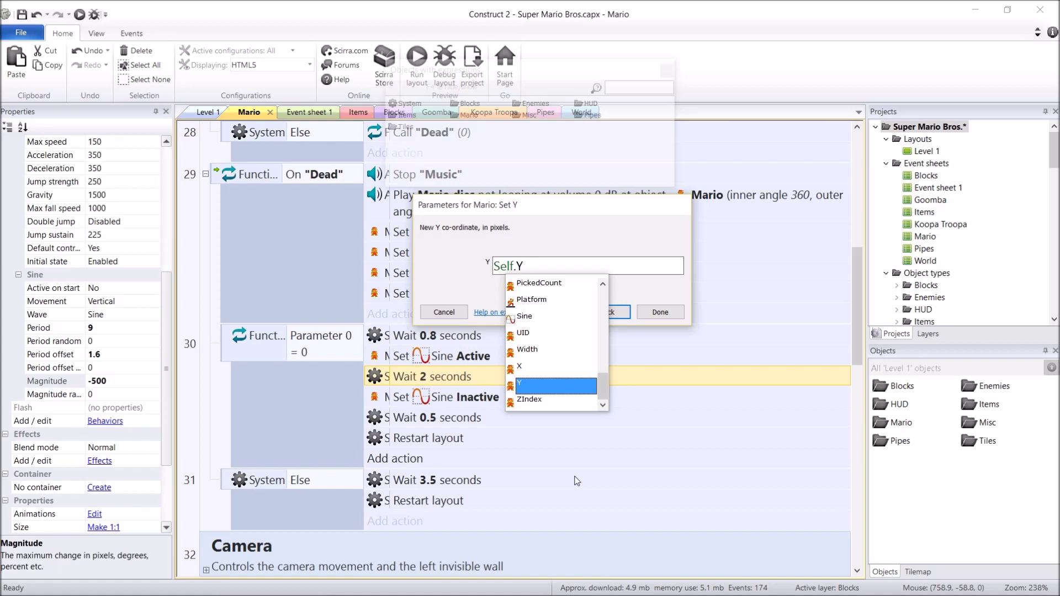
text( + 450)
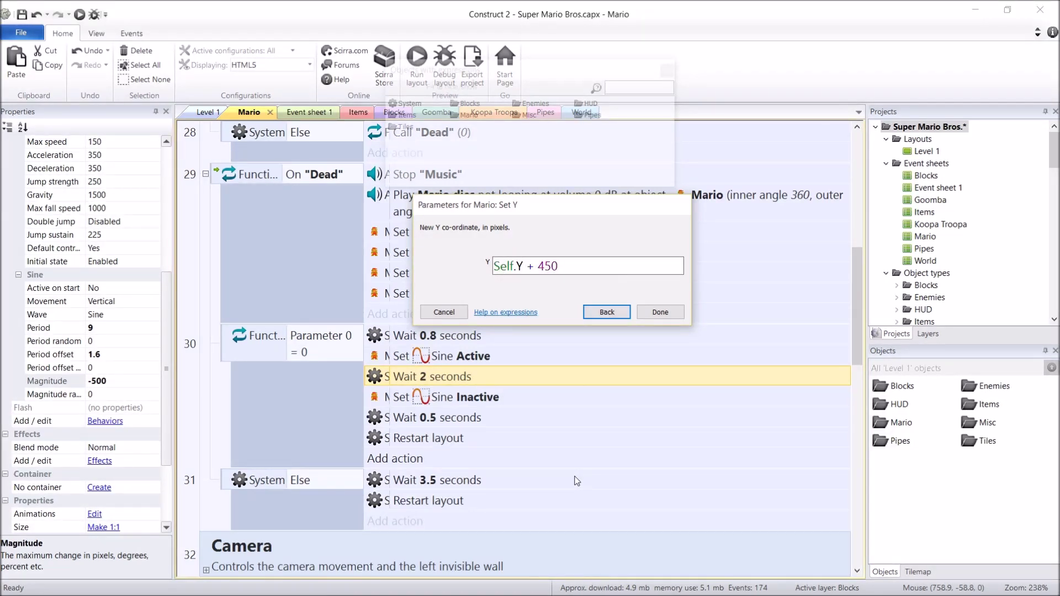
key(Return)
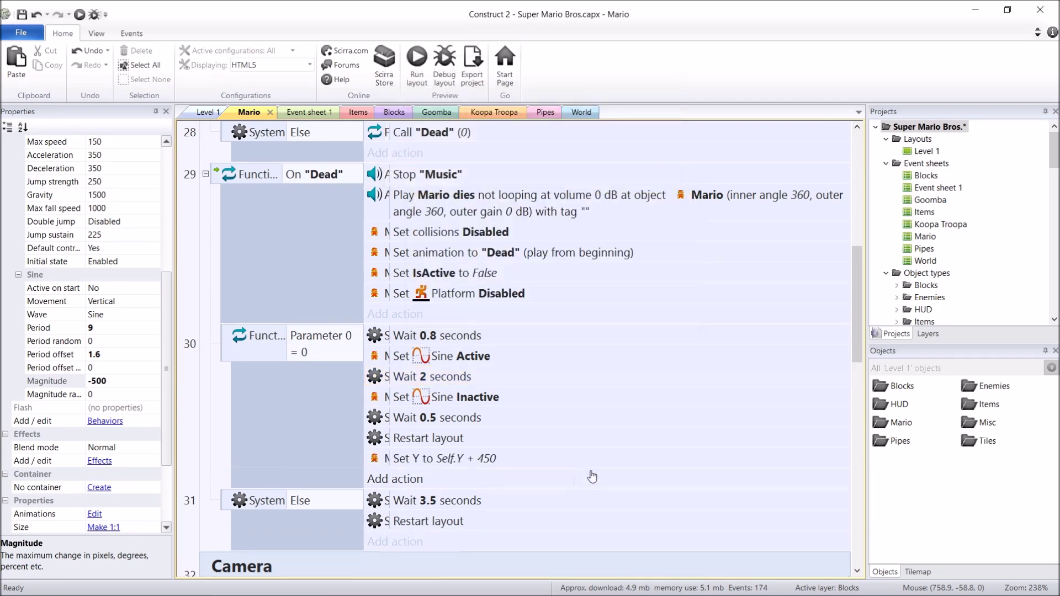
drag(505, 453, 500, 371)
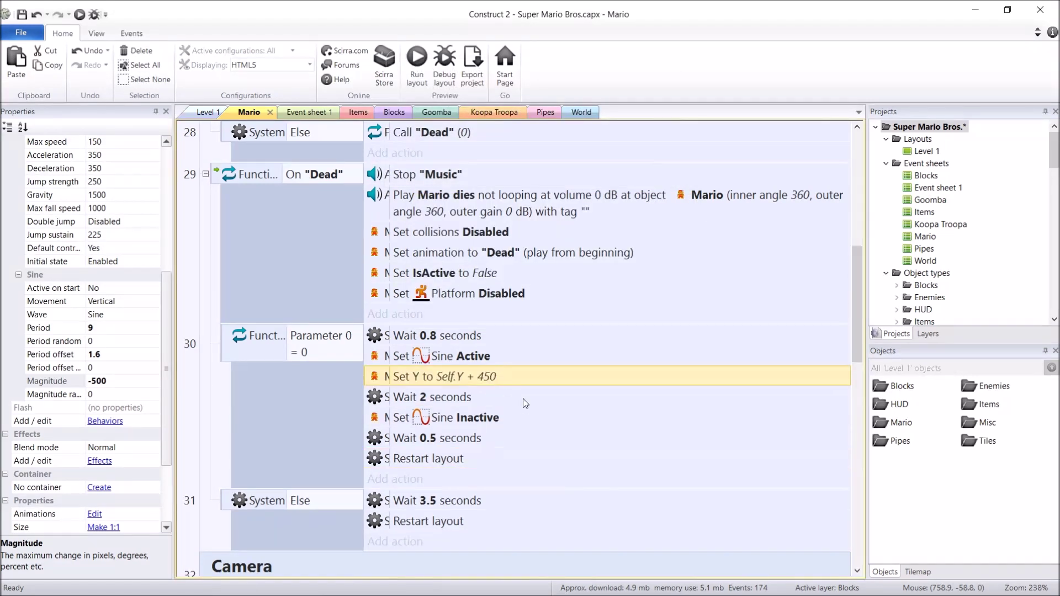
Set the wait after the Set Y action to 2.5 seconds and the wait in the Else event below it to 4 seconds.
click(470, 397)
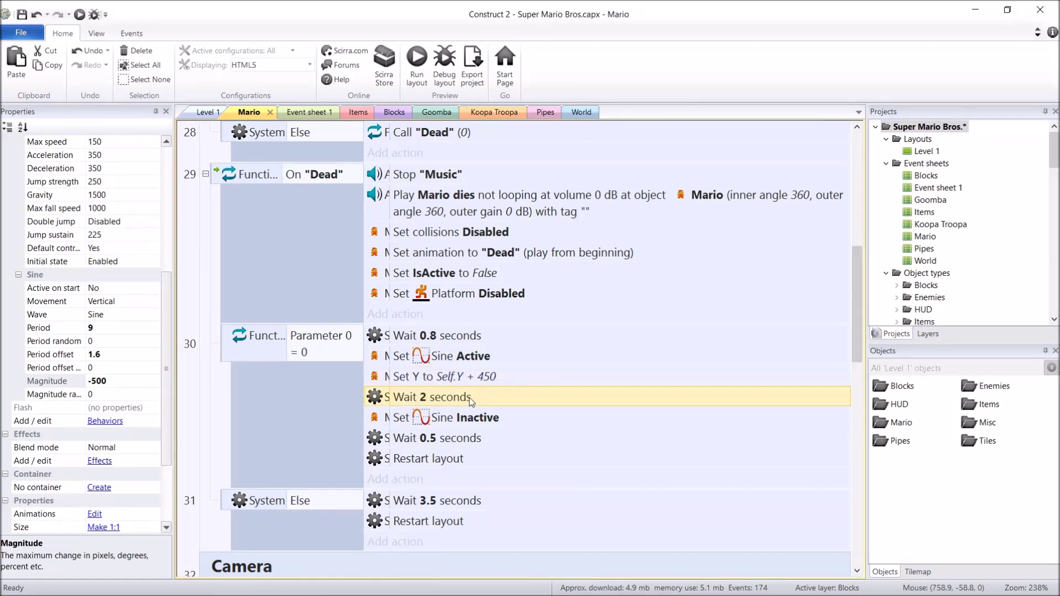
double_click(440, 399)
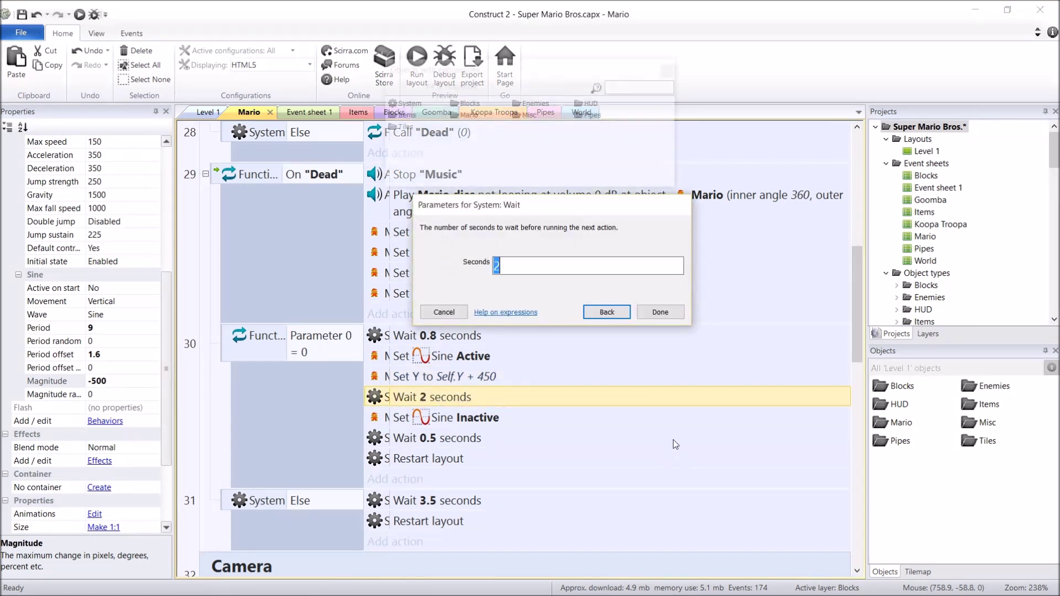
text(2.5)
key(Return)
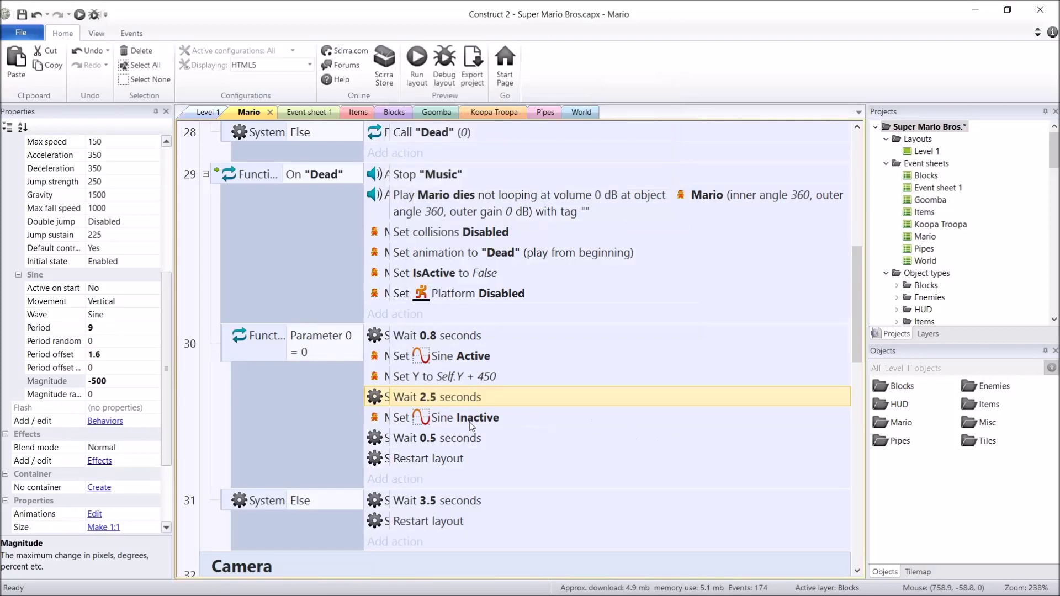
click(462, 505)
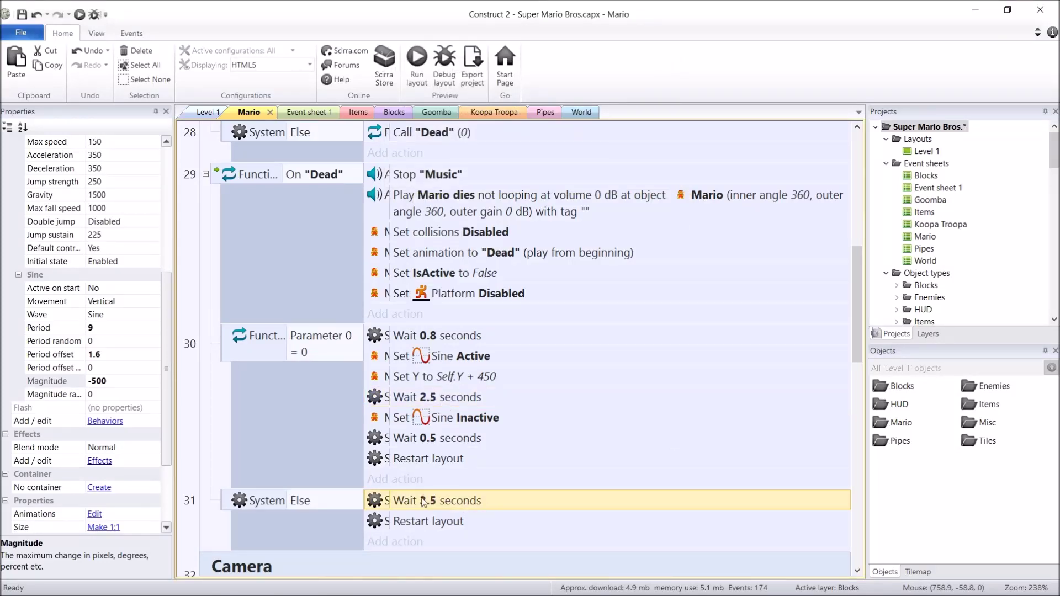
double_click(464, 505)
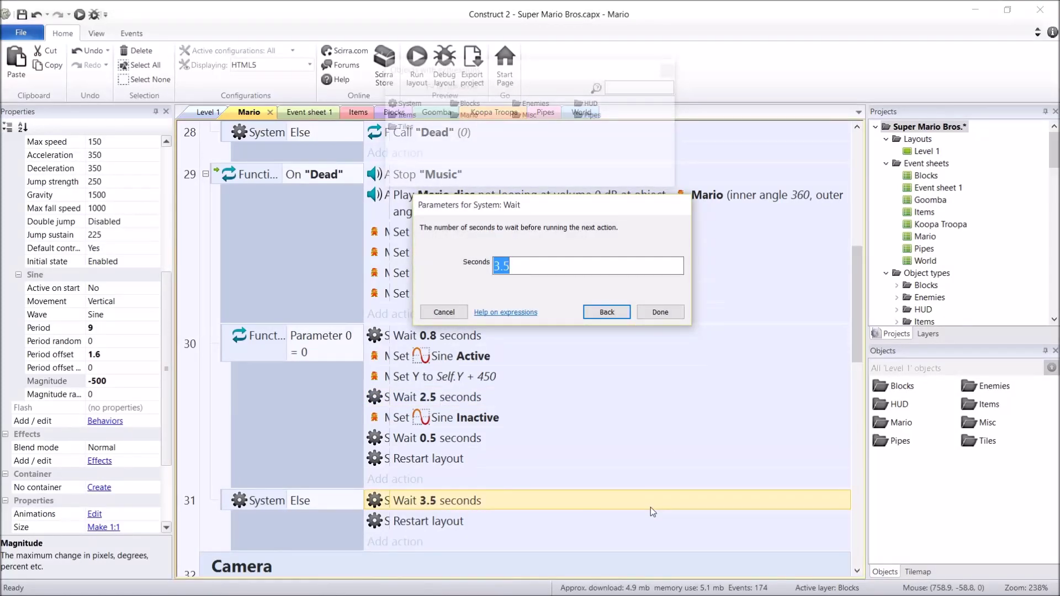
text(4)
key(Return)
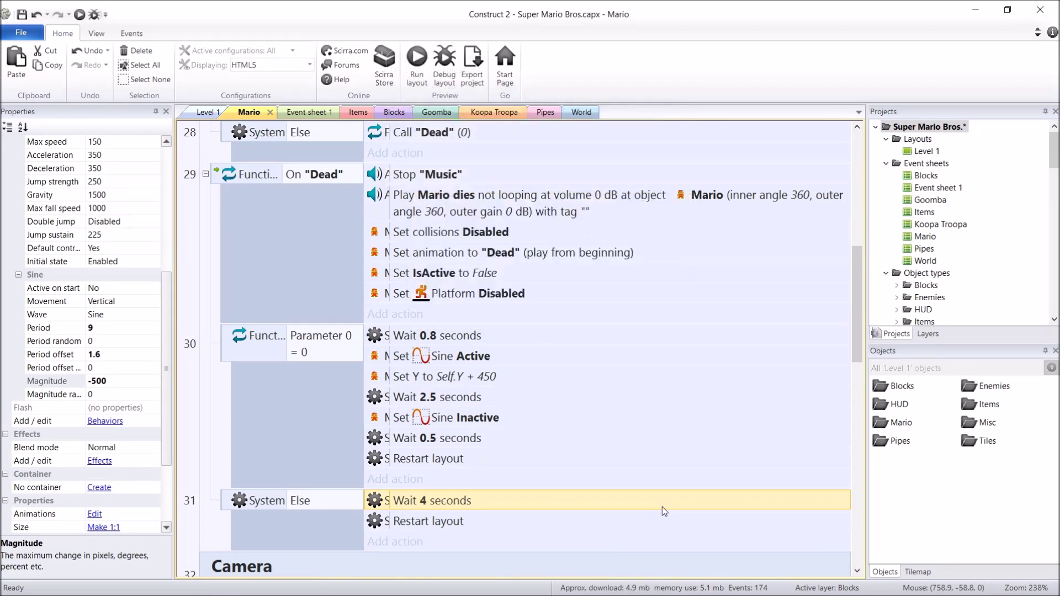
click(219, 276)
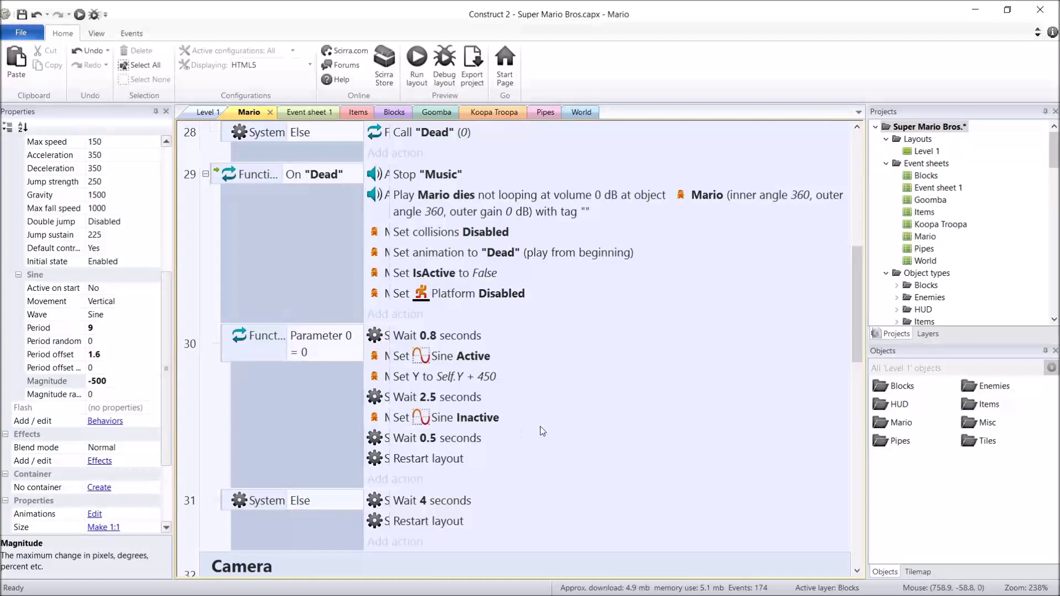
Preview the game, run Mario into the platform Goomba to check his death motion, and return to the event sheet.
click(418, 65)
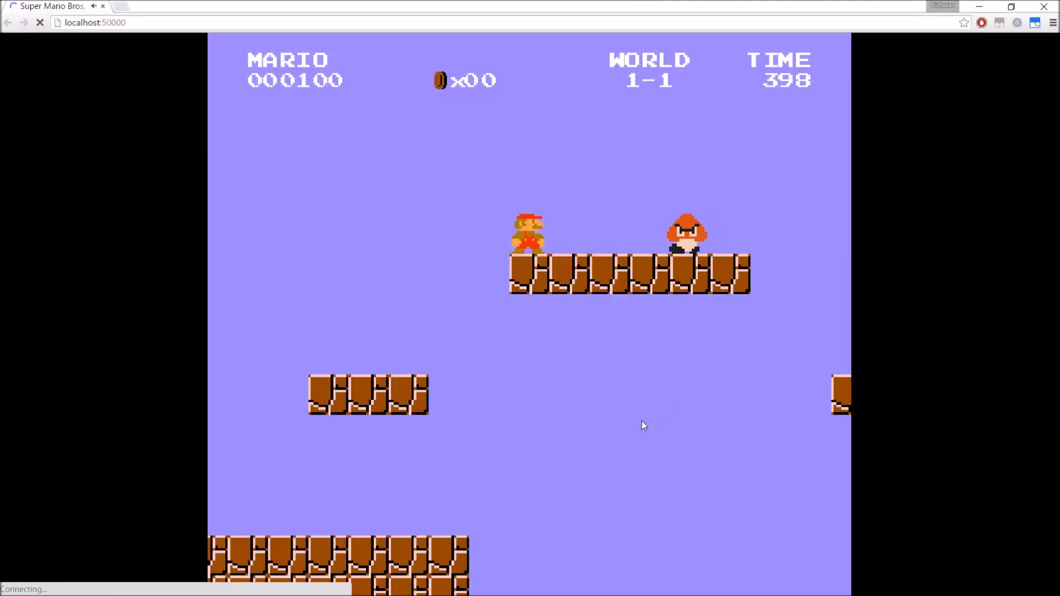
key(Right)
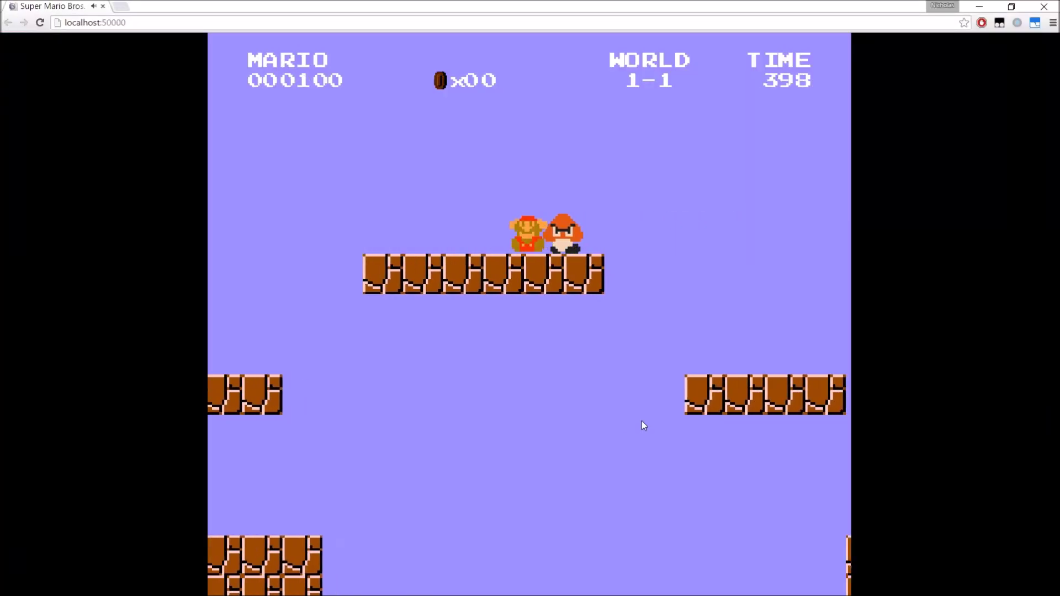
key(Up)
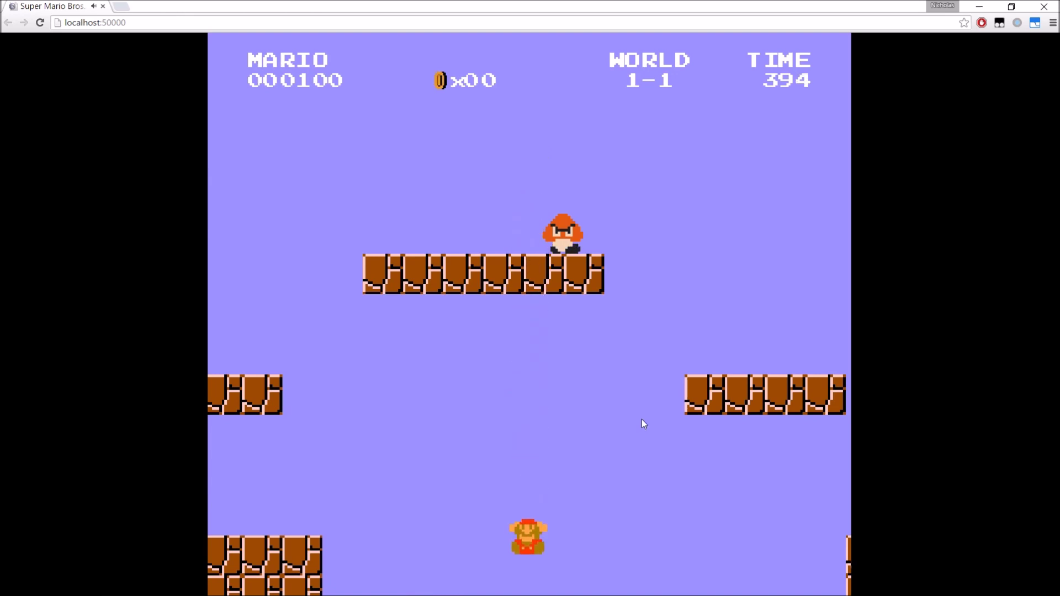
key(alt+Tab)
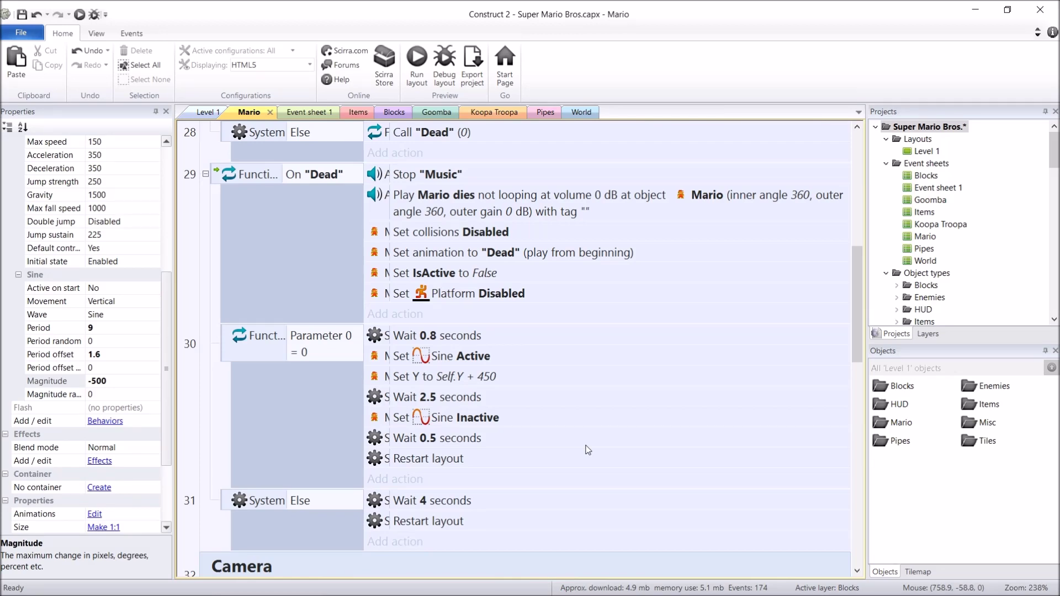
Switch back to the game preview and move and jump Mario between the two green pipes near the ground Goomba.
key(alt+Tab)
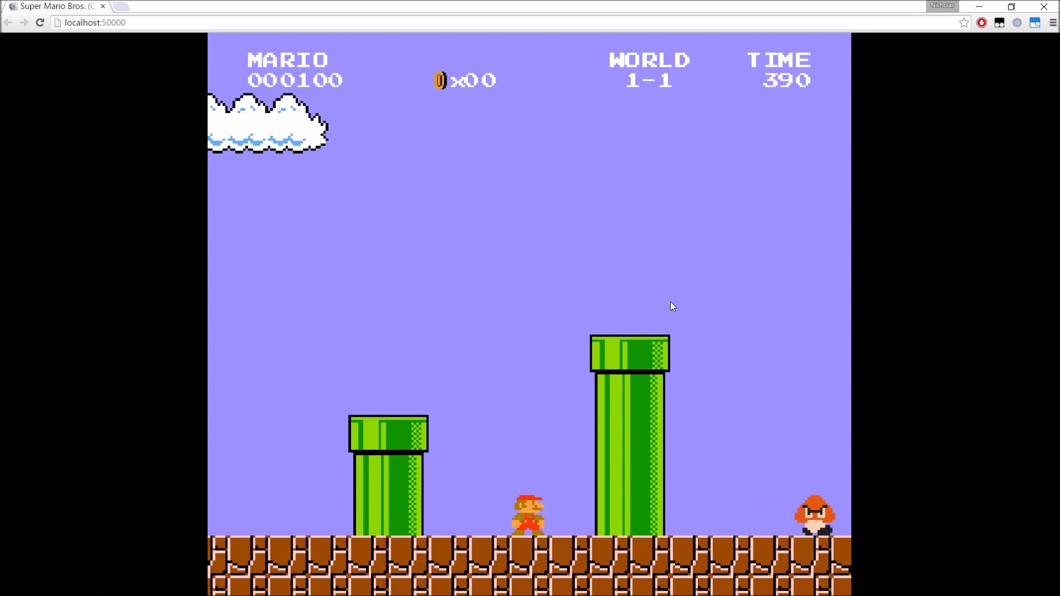
key(Right)
key(Left)
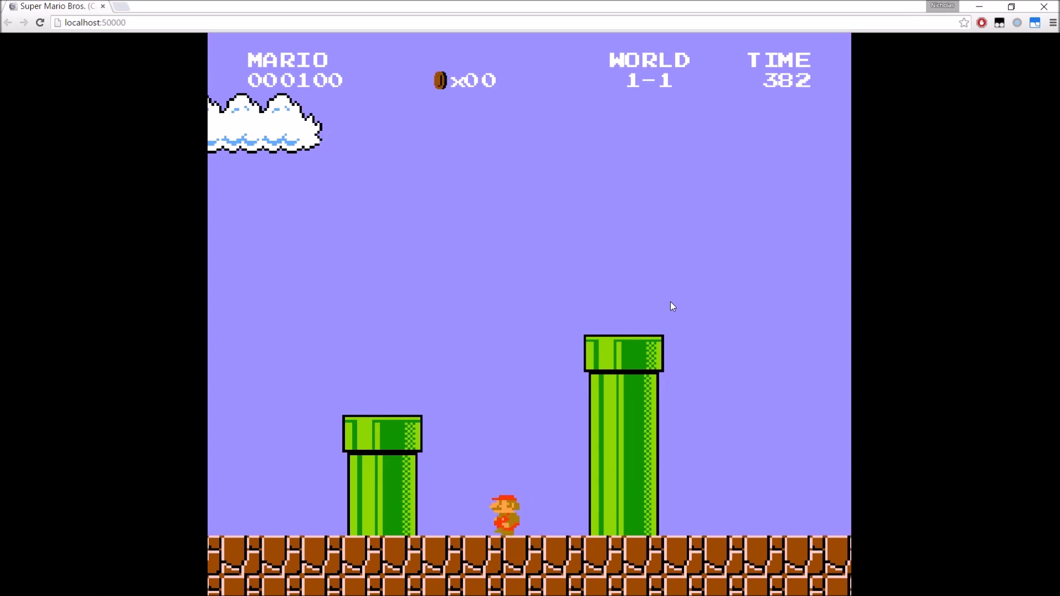
key(Left)
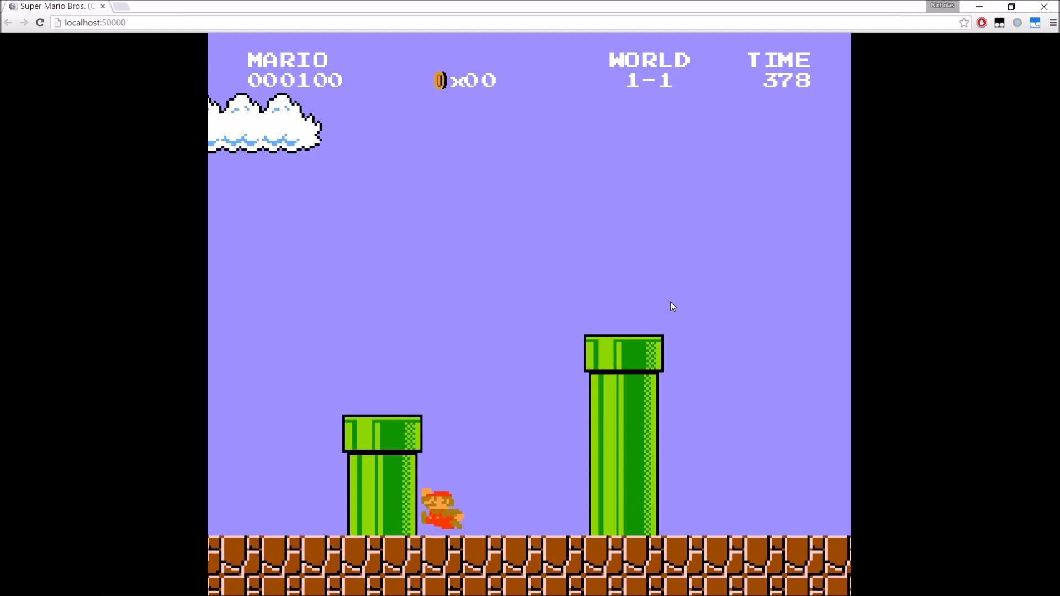
key(Right)
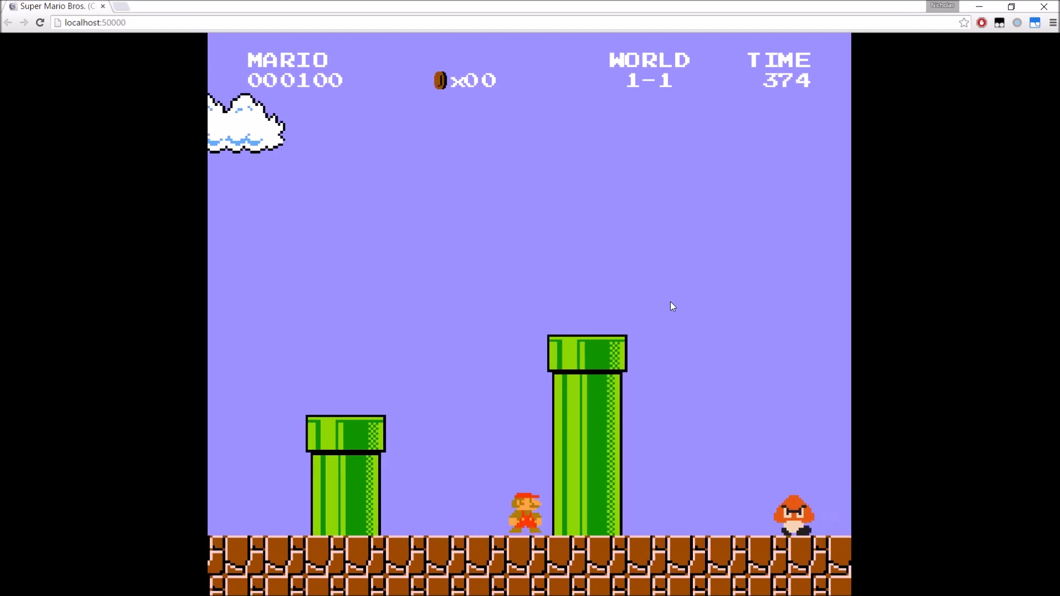
key(Left)
key(Left)
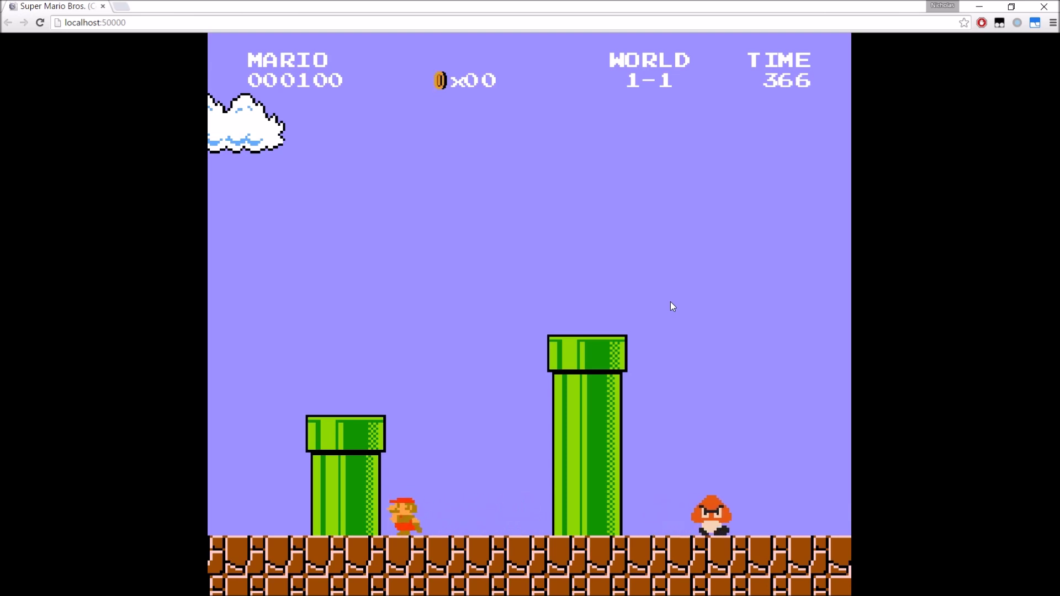
key(Up)
key(Right)
key(Up)
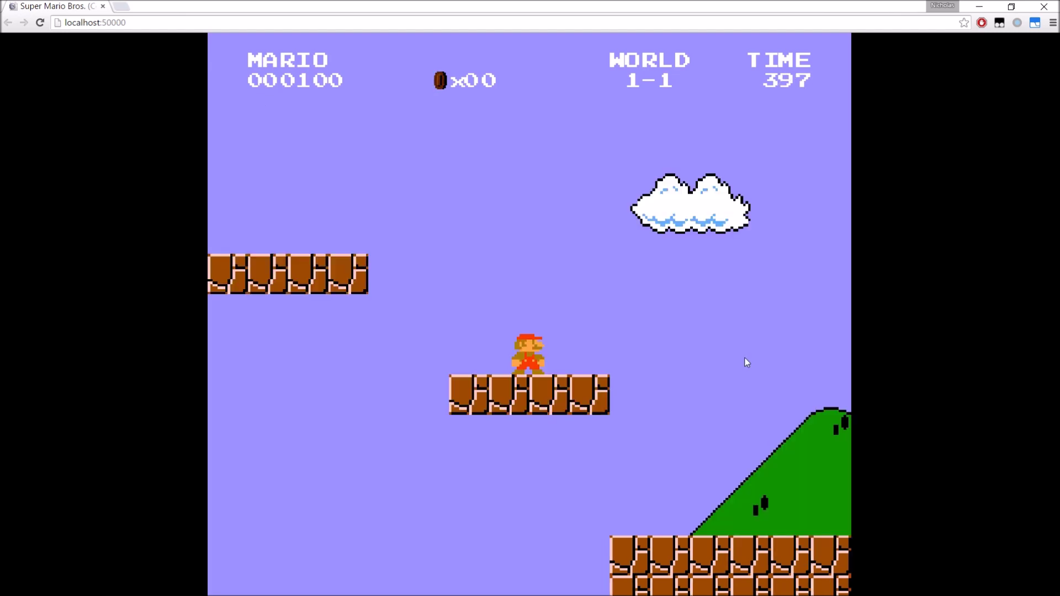
Run and jump Mario past the flagpole and off the end of the ground to check the camera, and return to the editor.
key(Right)
key(Up)
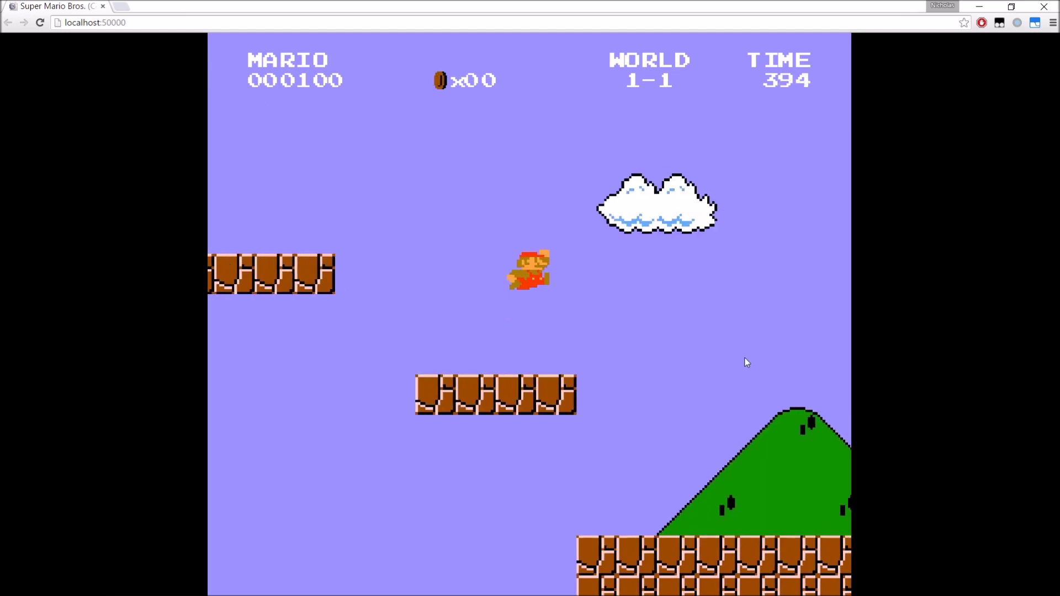
key(Right)
key(Left)
key(space)
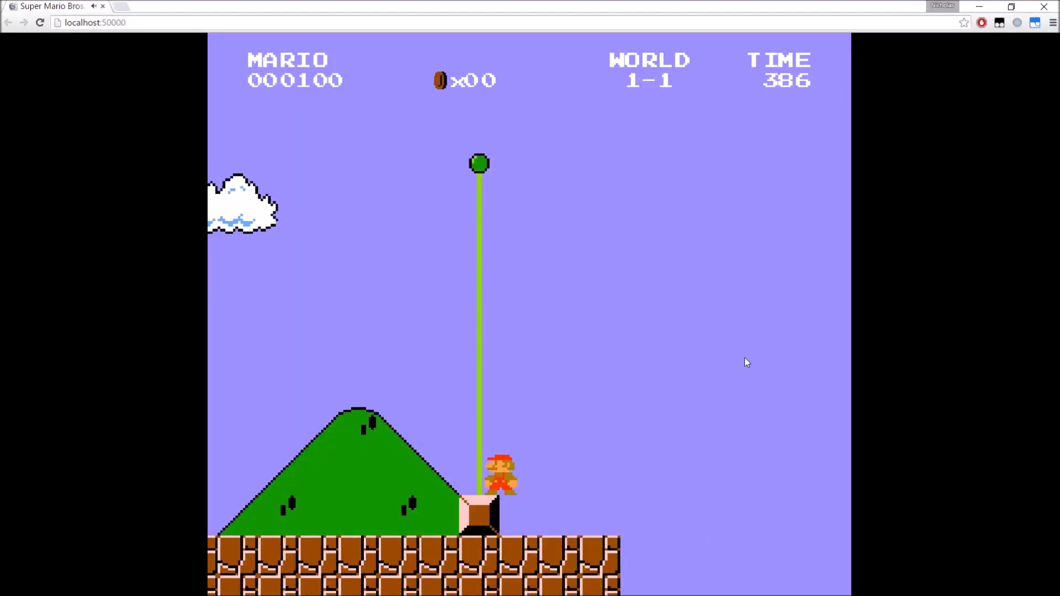
key(Left)
key(Up)
key(Right)
key(Up)
key(Up)
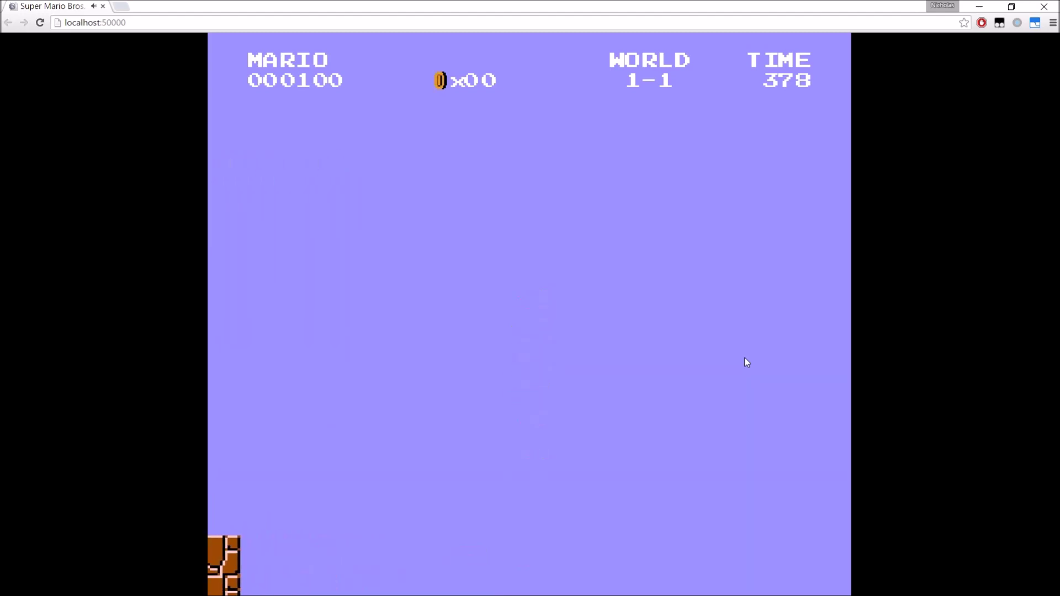
key(alt+Tab)
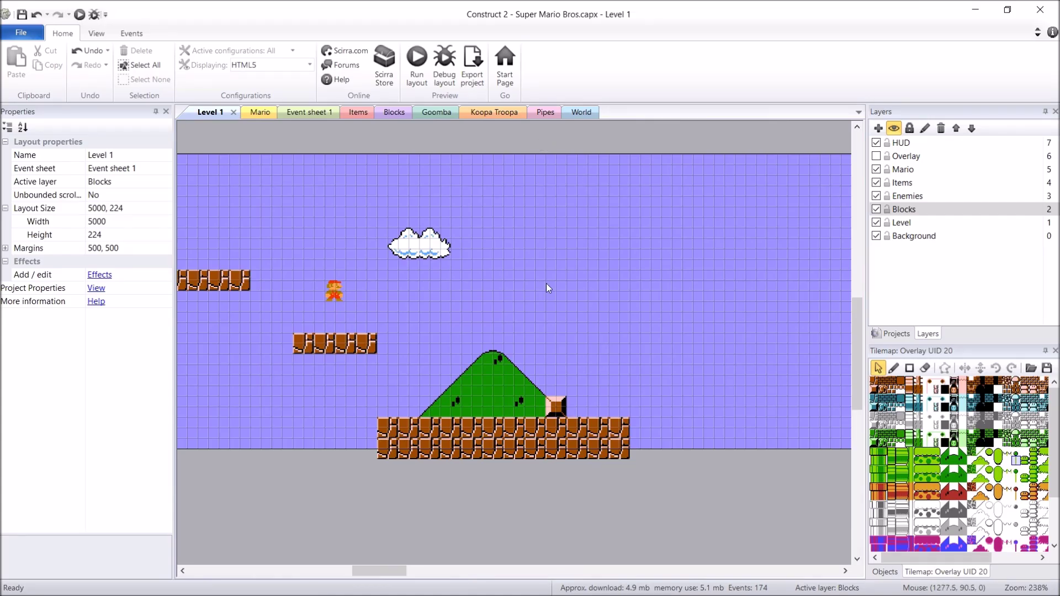
Insert a new Sprite object named CameraDisable in the project's Misc folder.
click(894, 334)
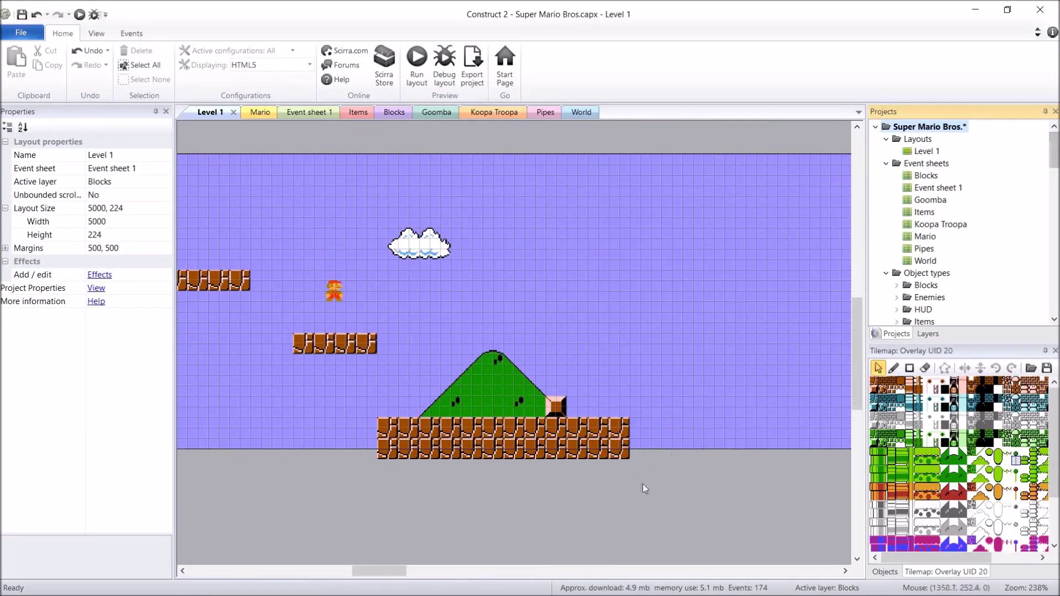
scroll(1044, 152, down, 6)
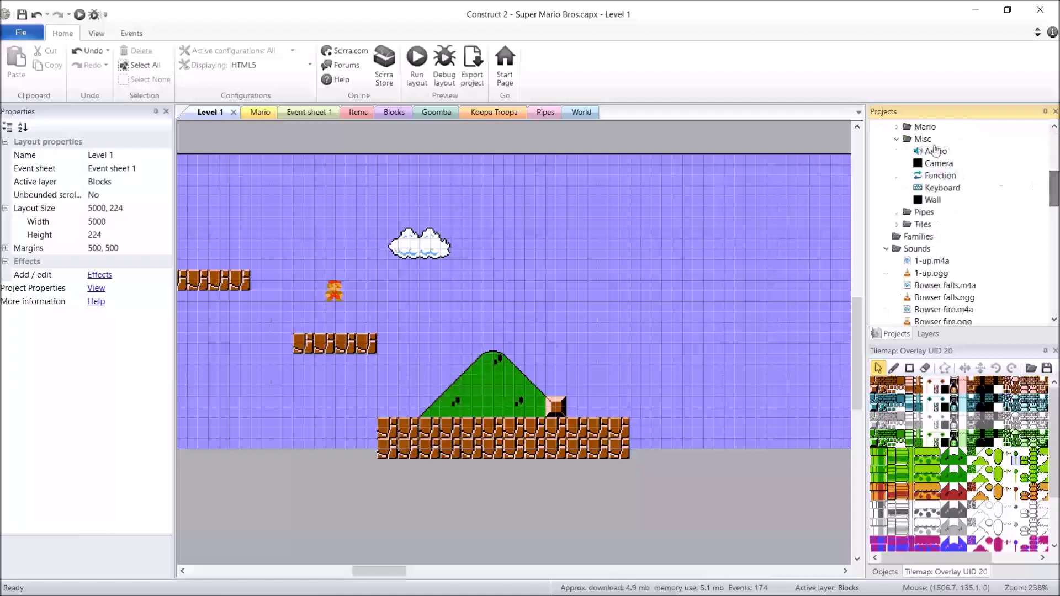
right_click(932, 141)
click(952, 147)
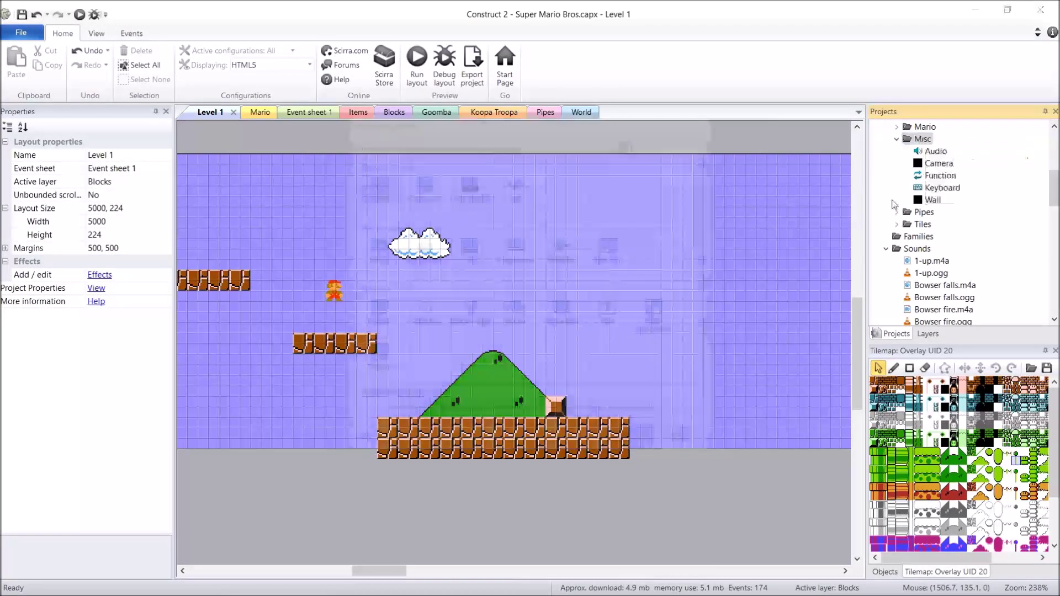
click(577, 397)
text(CameraDisa)
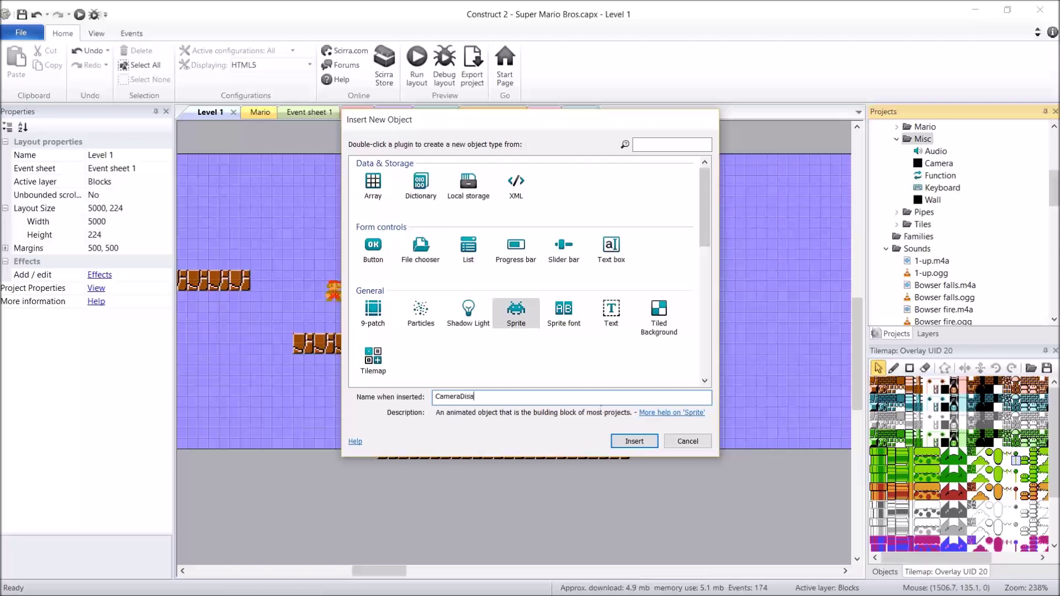
text(ble)
key(Return)
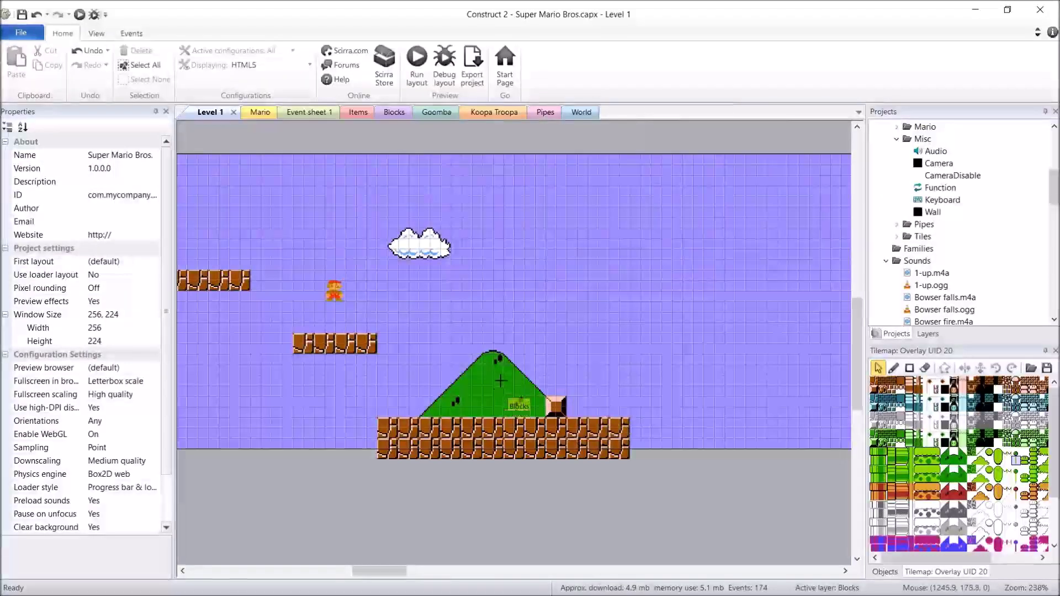
Place CameraDisable on the green hill, resize its image to 16 x 16 and fill it with yellow (221, 194, 33).
click(493, 354)
click(532, 113)
text(1)
key(Return)
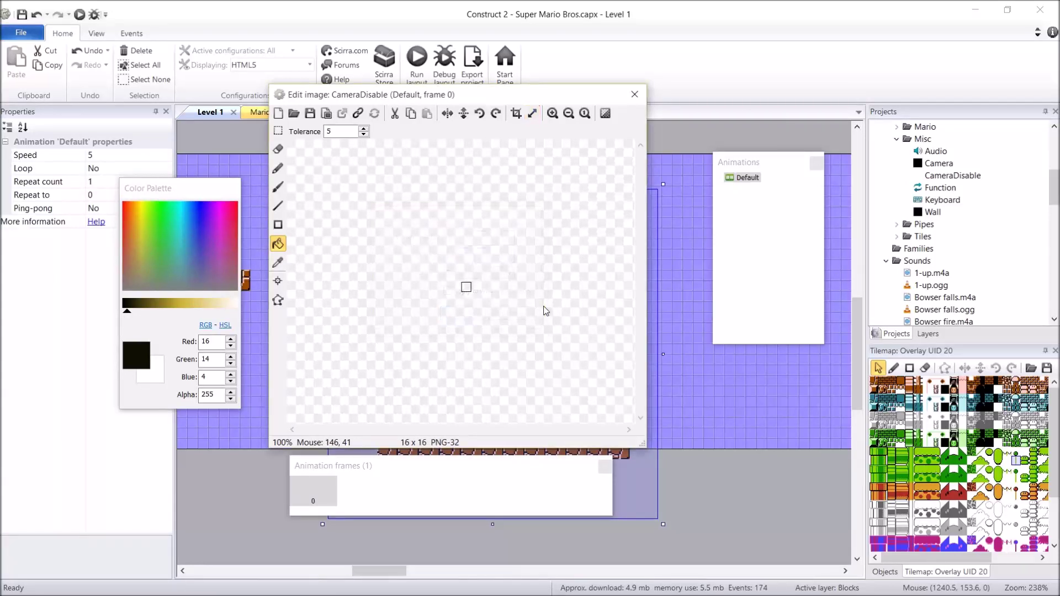
ctrl+scroll(499, 353, up, 1)
drag(143, 218, 138, 224)
click(442, 276)
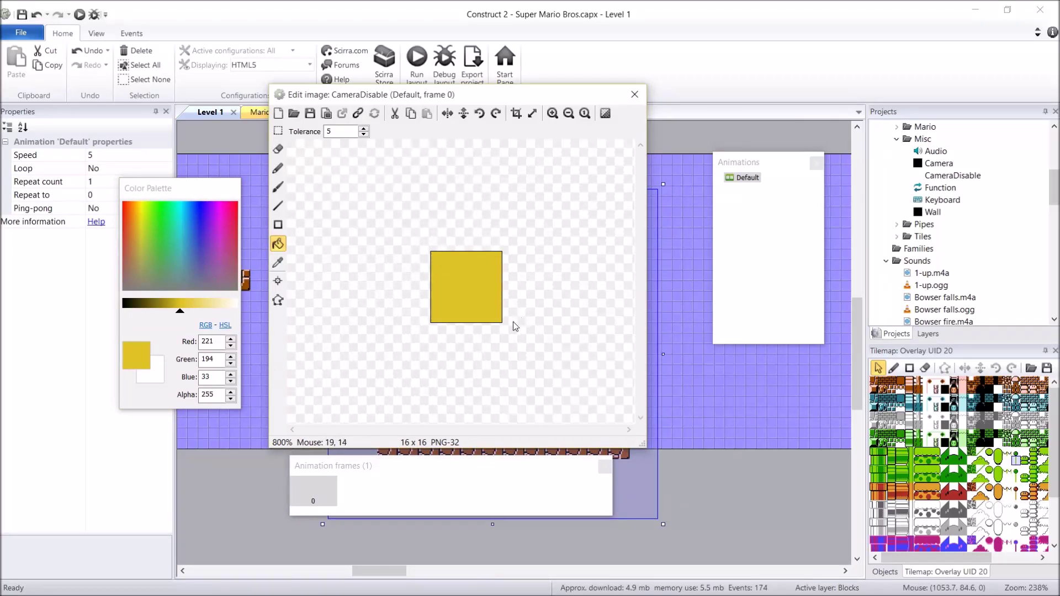
click(635, 94)
Position and stretch CameraDisable into a 16 by 200 column from the ground to the layout's upper edge, at 1240, 100.
click(566, 511)
click(496, 360)
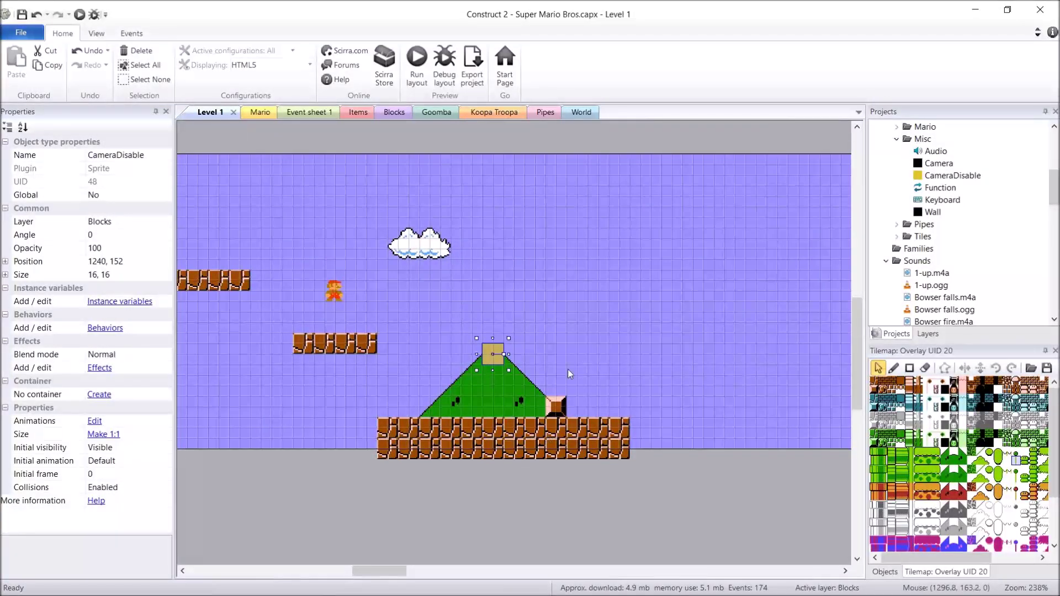
drag(497, 353, 508, 353)
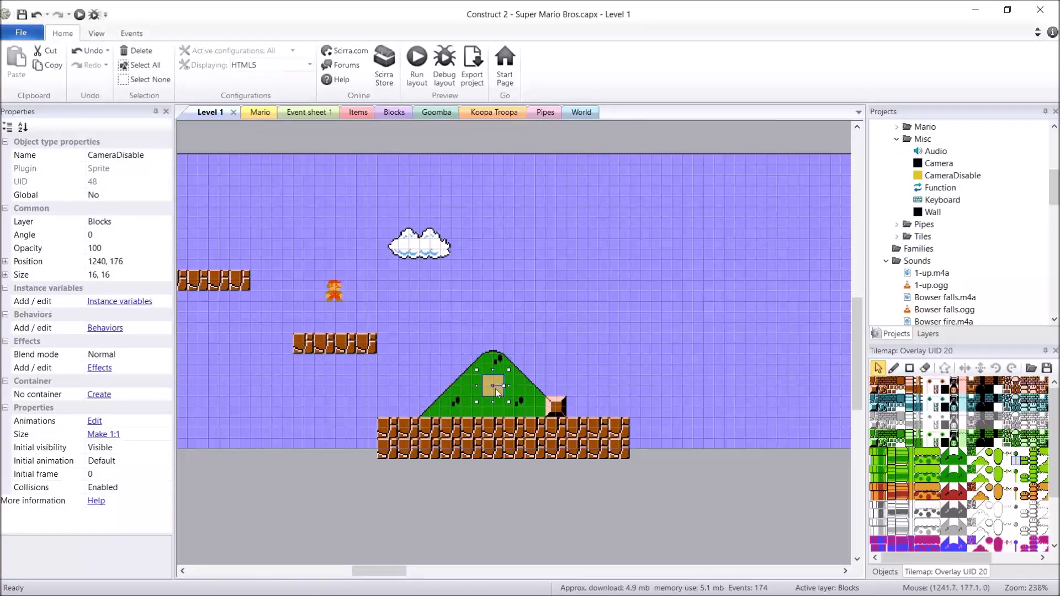
drag(495, 403, 495, 424)
drag(493, 369, 494, 154)
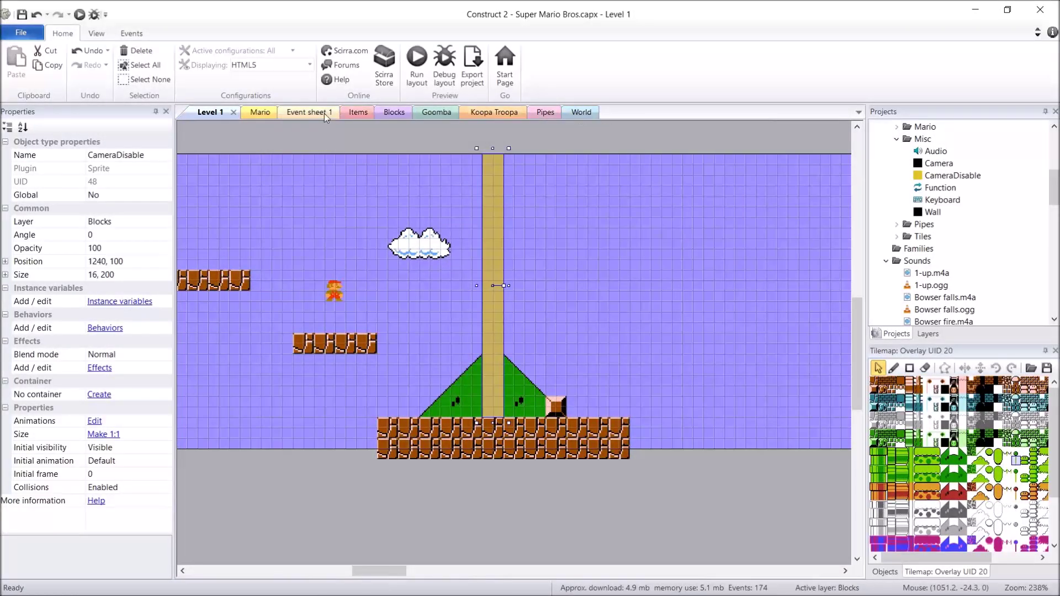
Open Mario's event sheet and expand the Camera group.
click(260, 113)
scroll(407, 438, down, 3)
click(275, 327)
scroll(275, 327, down, 2)
click(206, 287)
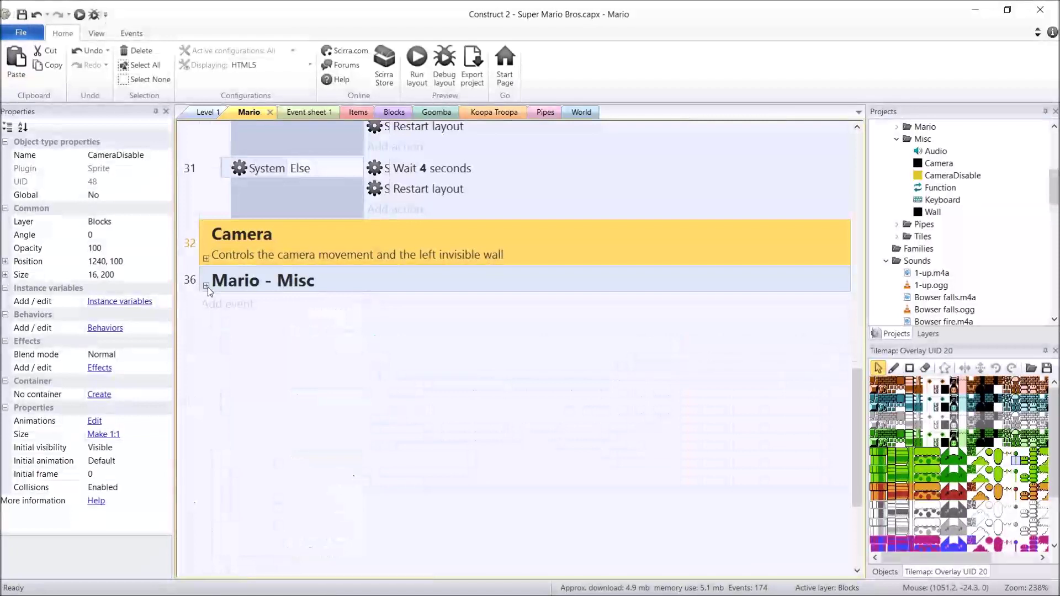
click(206, 258)
scroll(279, 224, down, 1)
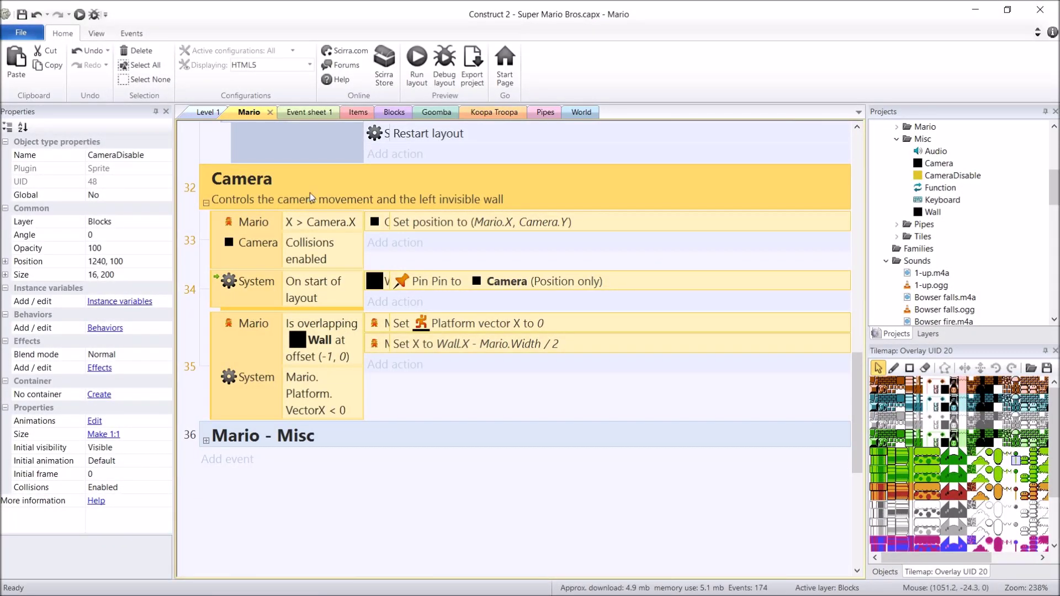
Add an event to the Camera group with the condition CameraDisable On collision with Mario.
key(e)
text(cameradi)
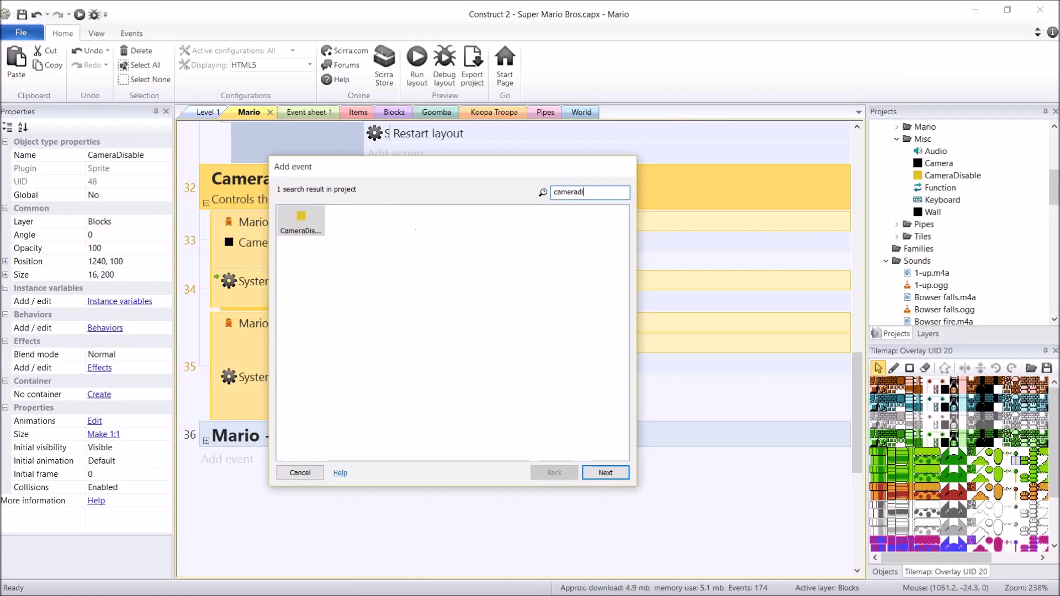
key(Return)
text(coll)
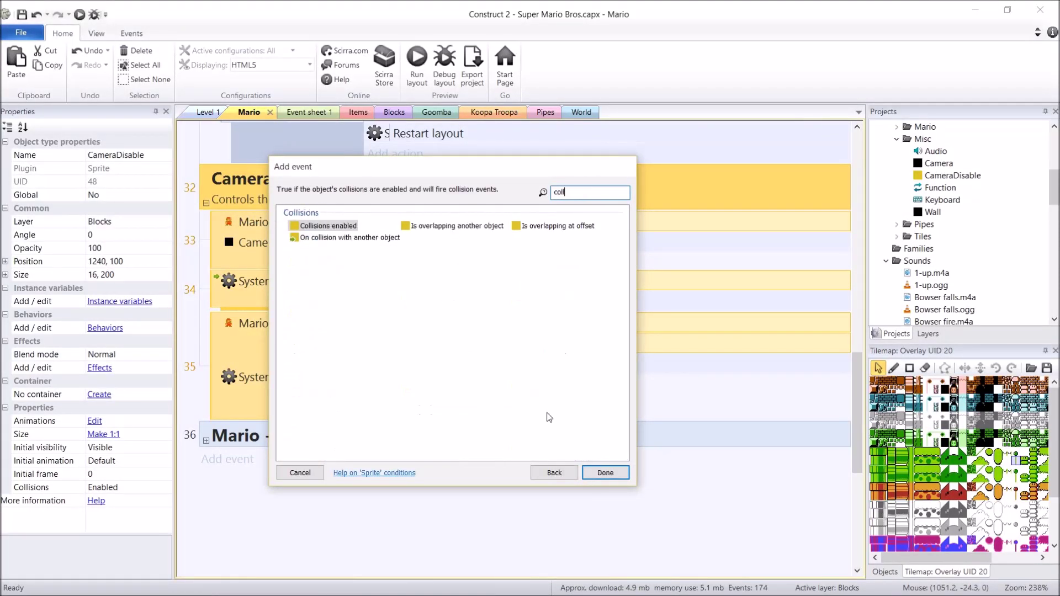
double_click(365, 240)
click(529, 263)
text(mario)
key(Return)
click(660, 308)
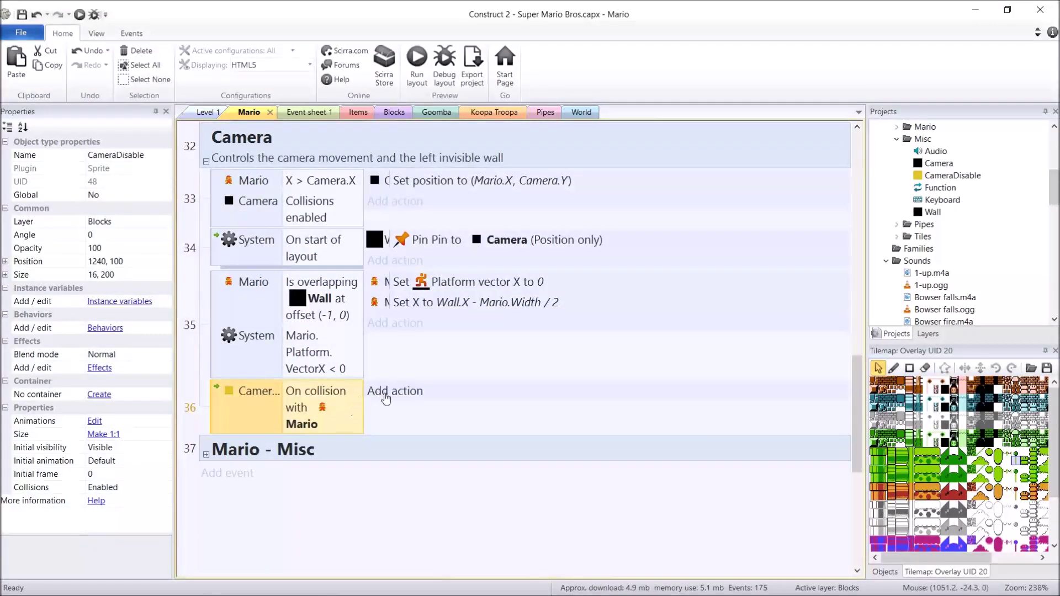
Add a Camera Set collisions Disabled action to the CameraDisable collision event.
click(394, 391)
text(camer)
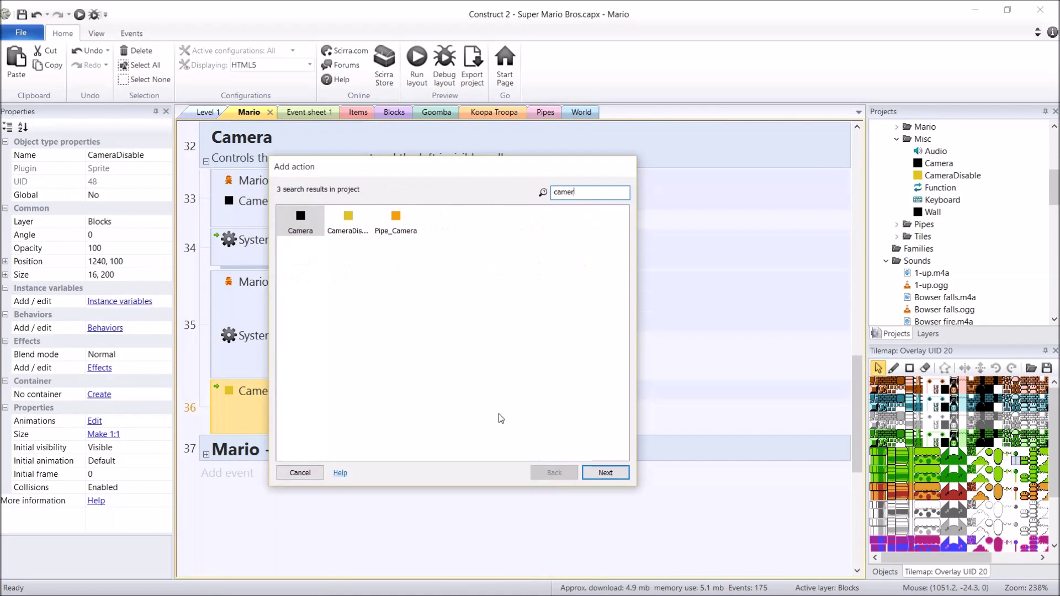
key(Return)
text(coll)
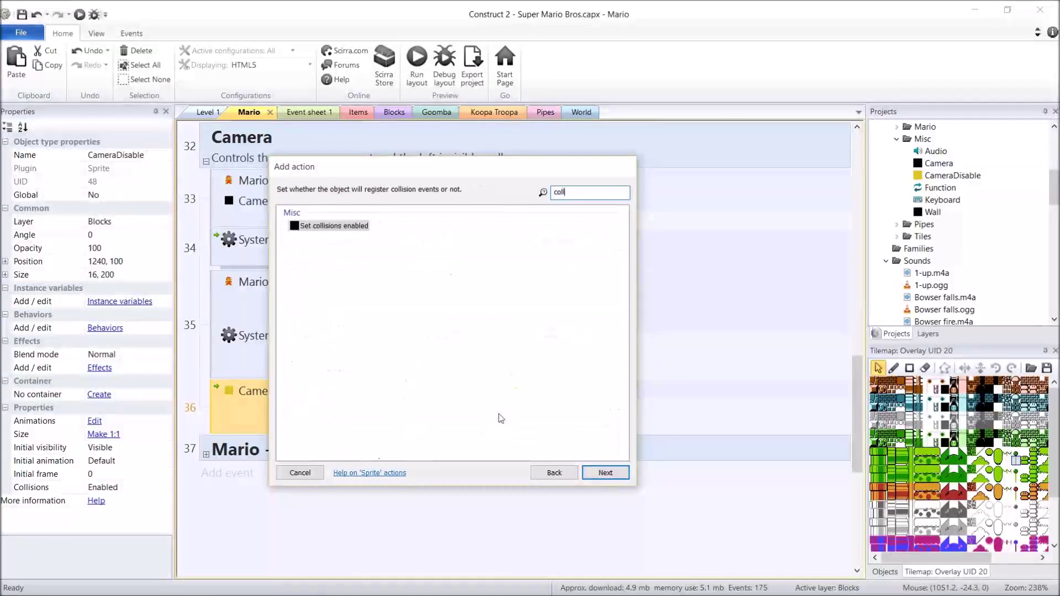
key(Return)
key(Up)
key(Down)
key(Return)
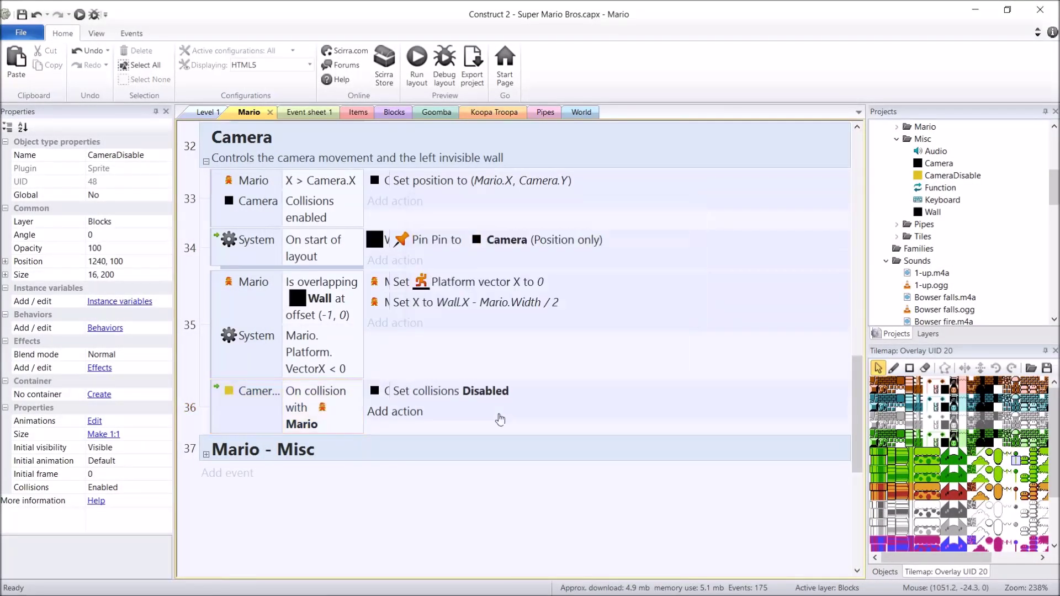
click(296, 213)
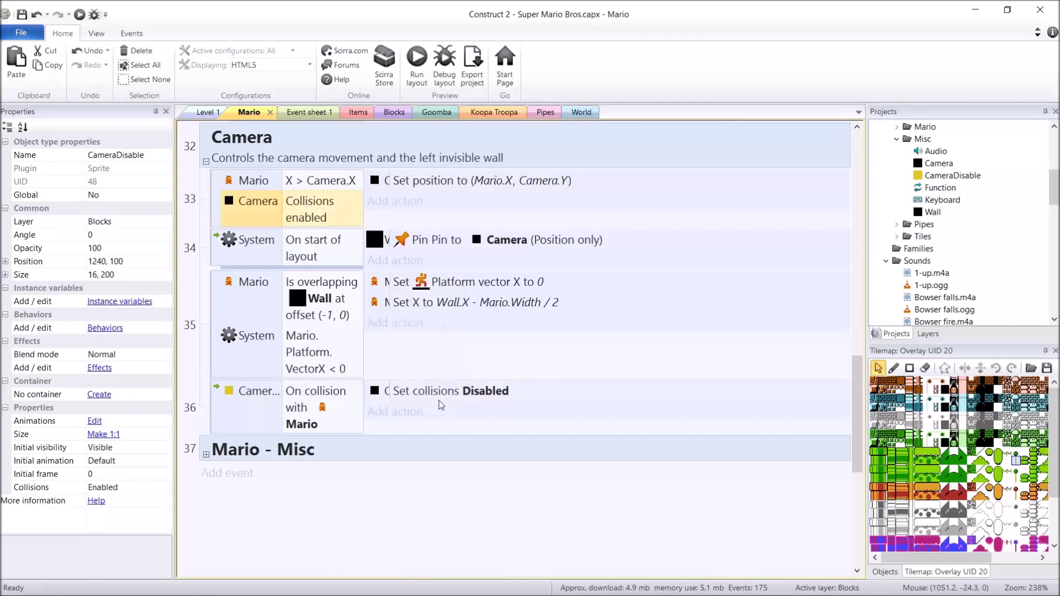
Preview the layout and move Mario from the small platform toward the yellow column to test disabling the camera.
click(417, 59)
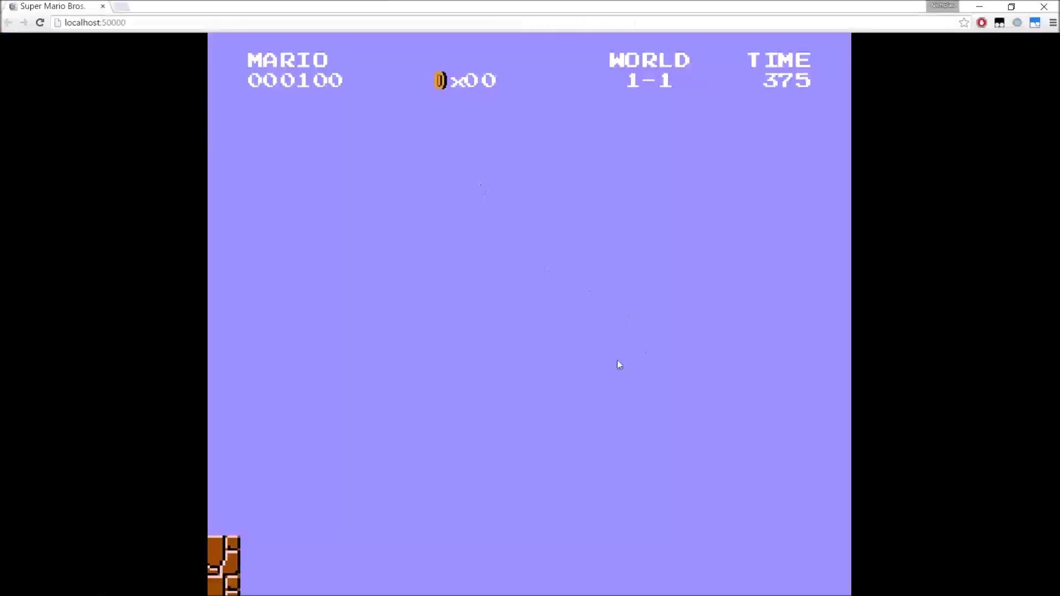
key(Right)
key(Up)
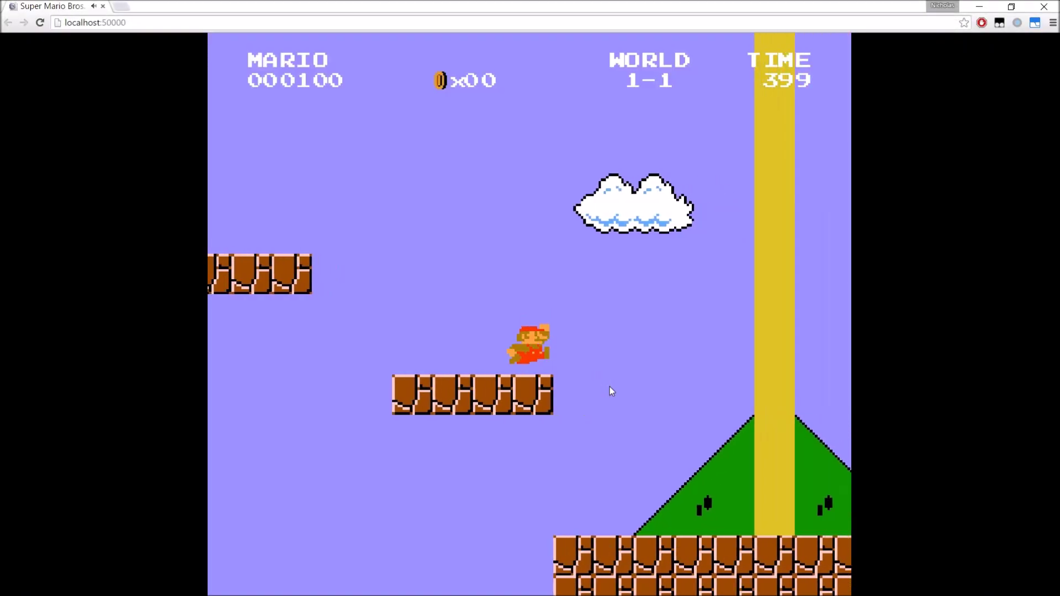
key(Up)
key(Left)
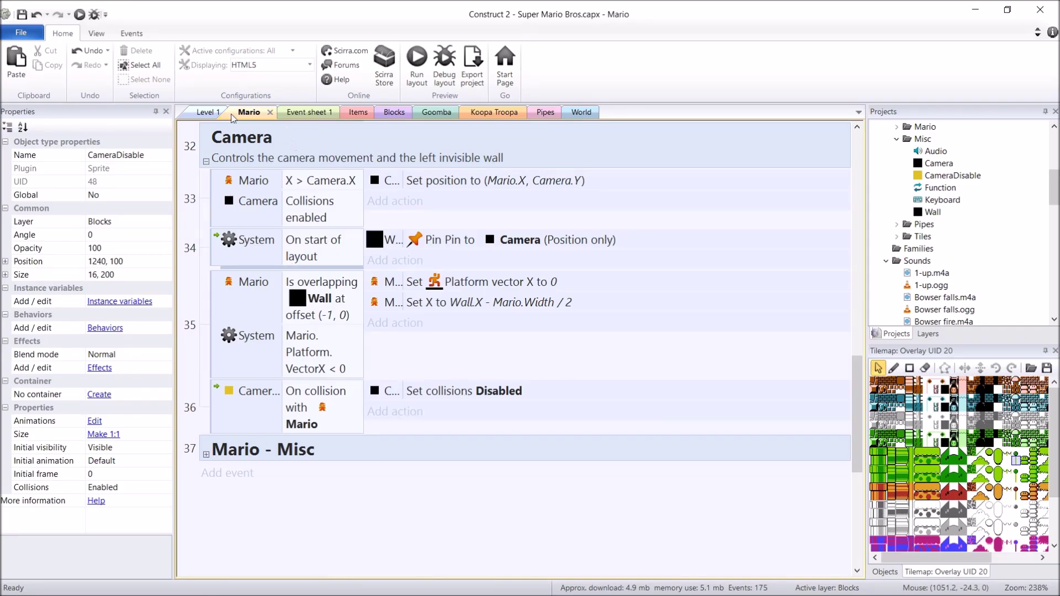
Set the CameraDisable sprite's initial visibility to Invisible in the Level 1 layout.
click(210, 113)
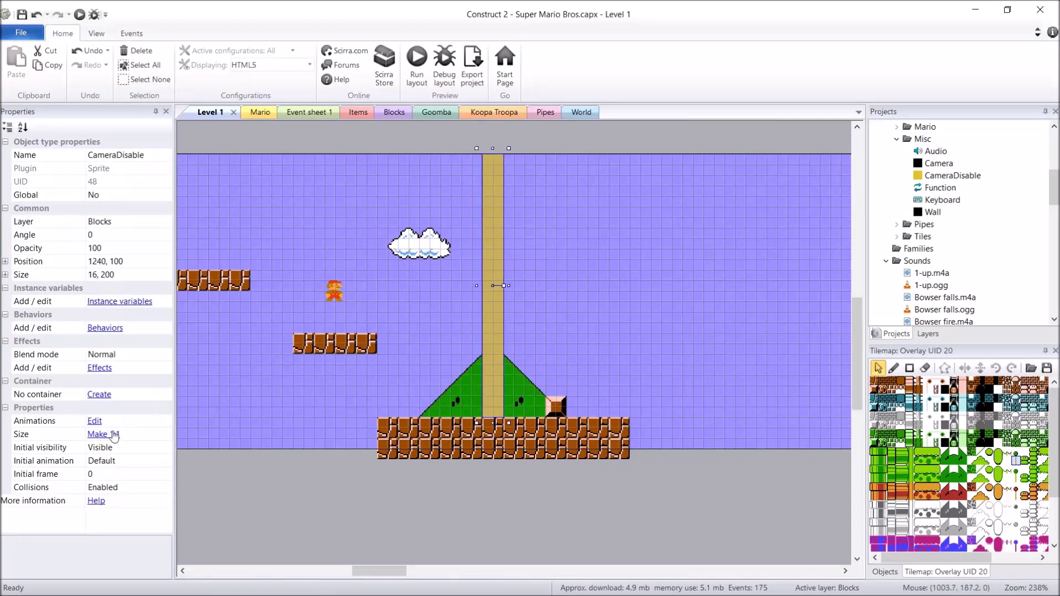
click(124, 448)
click(165, 447)
click(110, 473)
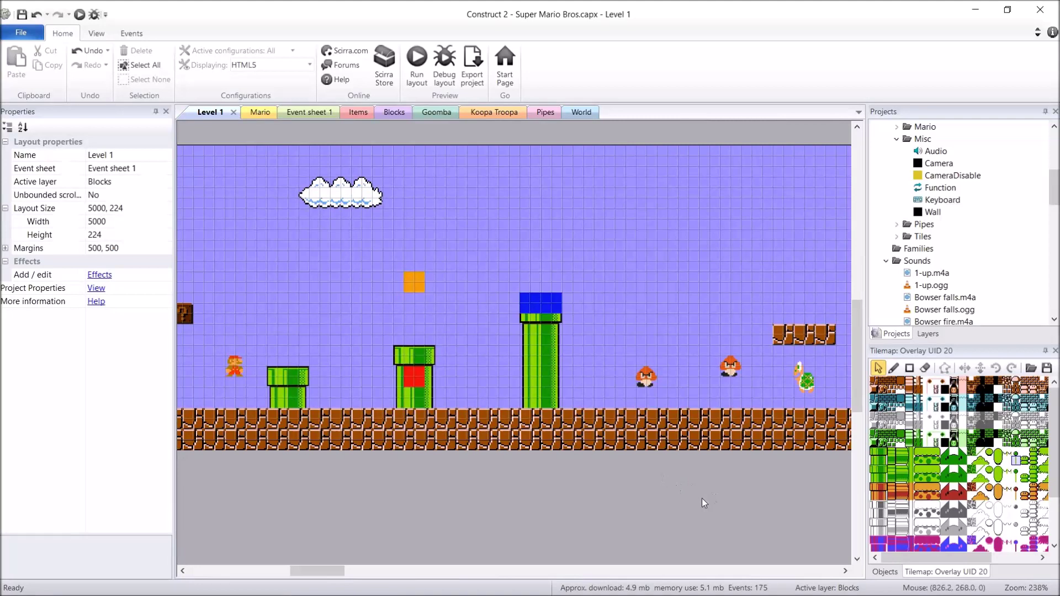
Move the Koopa Troopa onto the low floating platform at the far side of the gap, at position 1120, 128.
middle_drag(694, 501, 593, 506)
middle_drag(685, 489, 561, 522)
shift+scroll(580, 420, right, 3)
drag(480, 420, 767, 353)
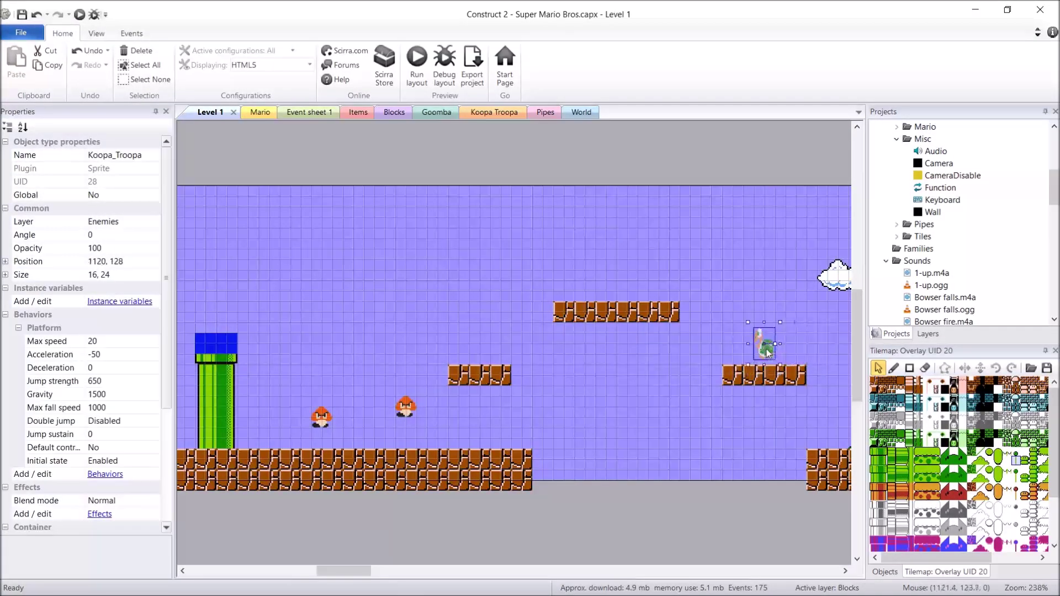
click(701, 515)
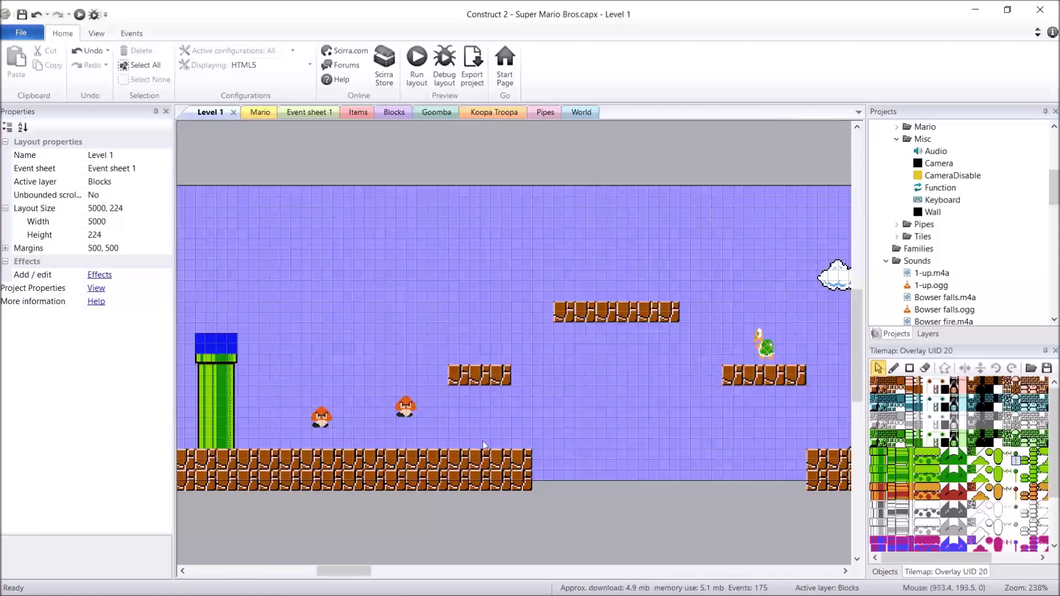
Preview the layout and run Mario over the pipes and across the floating platforms to check how the Goombas and Koopa Troopa behave.
click(417, 60)
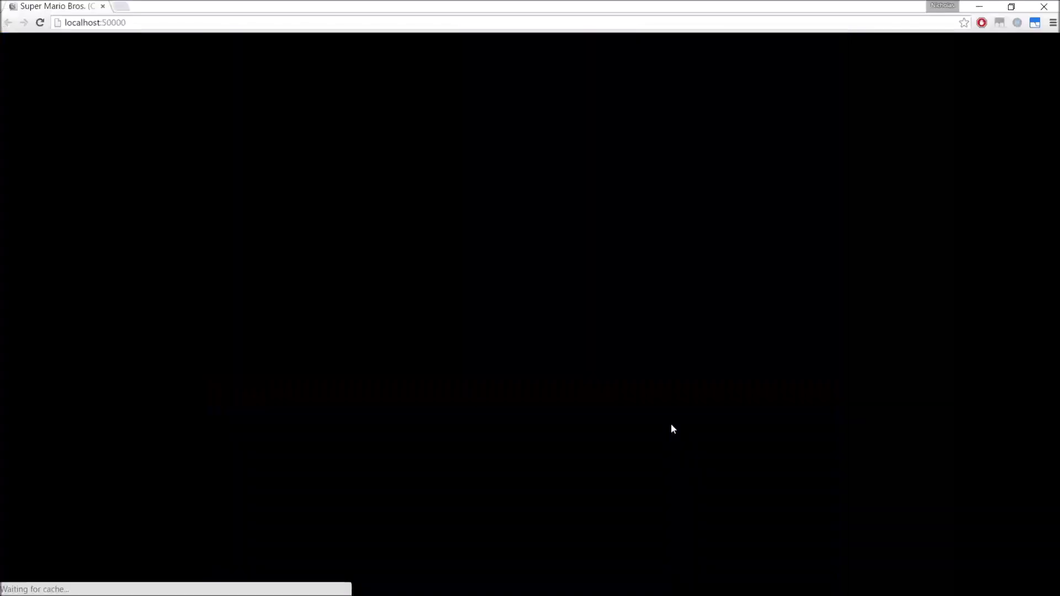
key(Right)
key(Up)
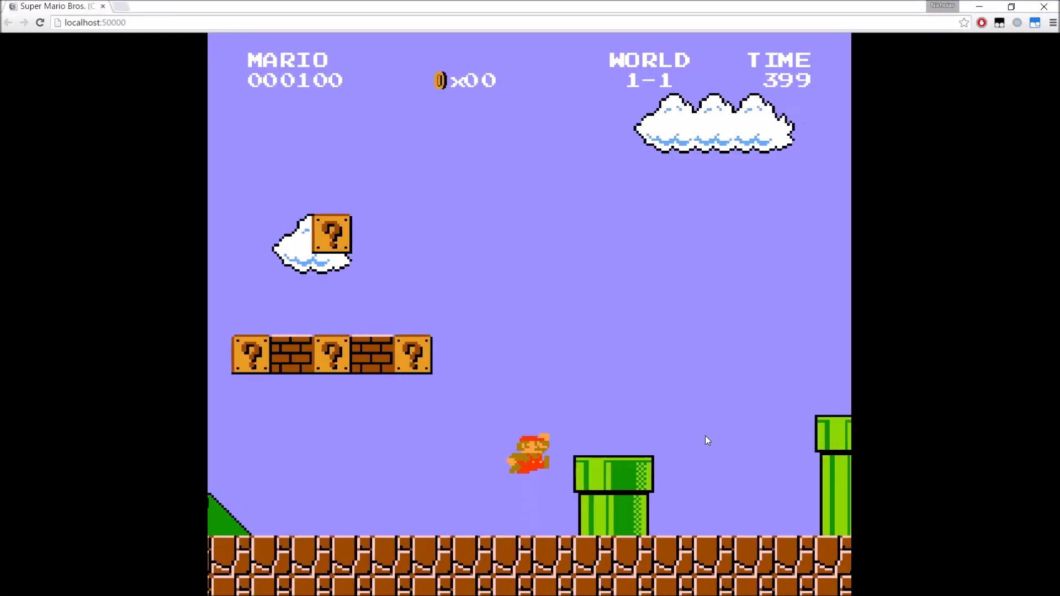
key(Up)
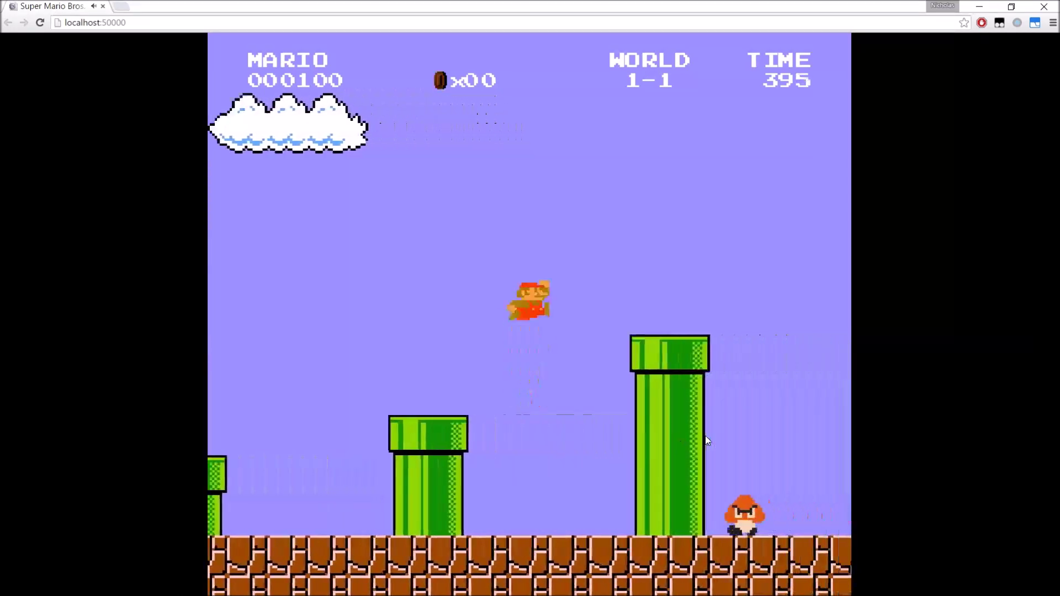
key(Up)
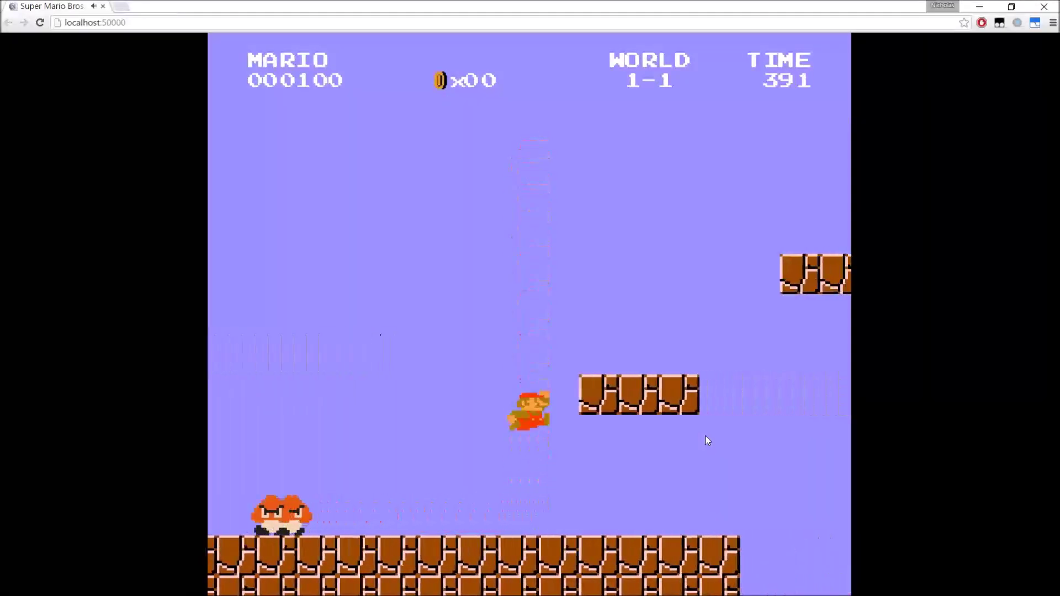
key(Up)
key(Up)
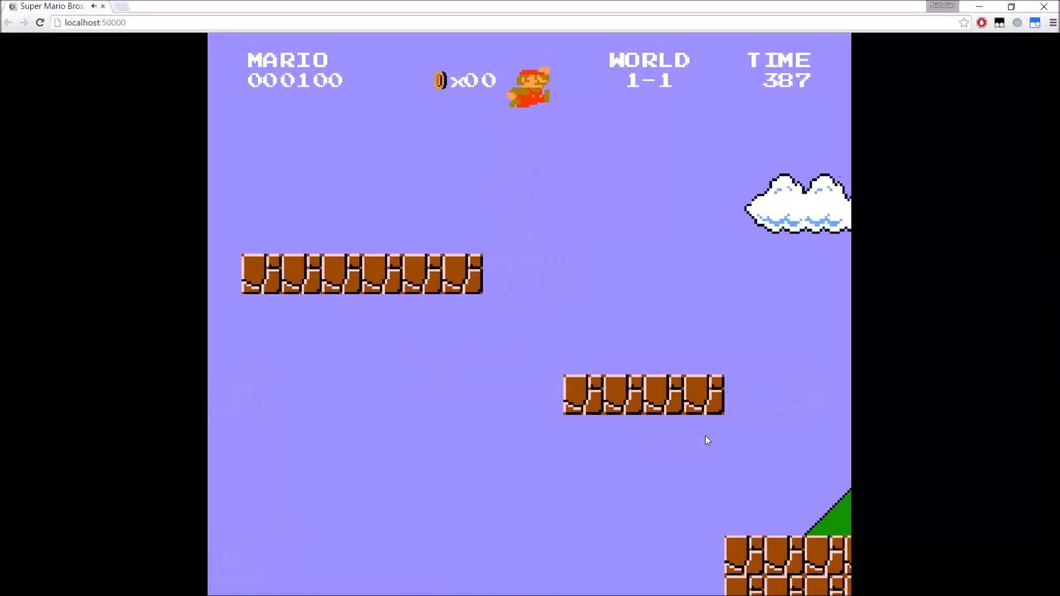
key(Up)
key(Left)
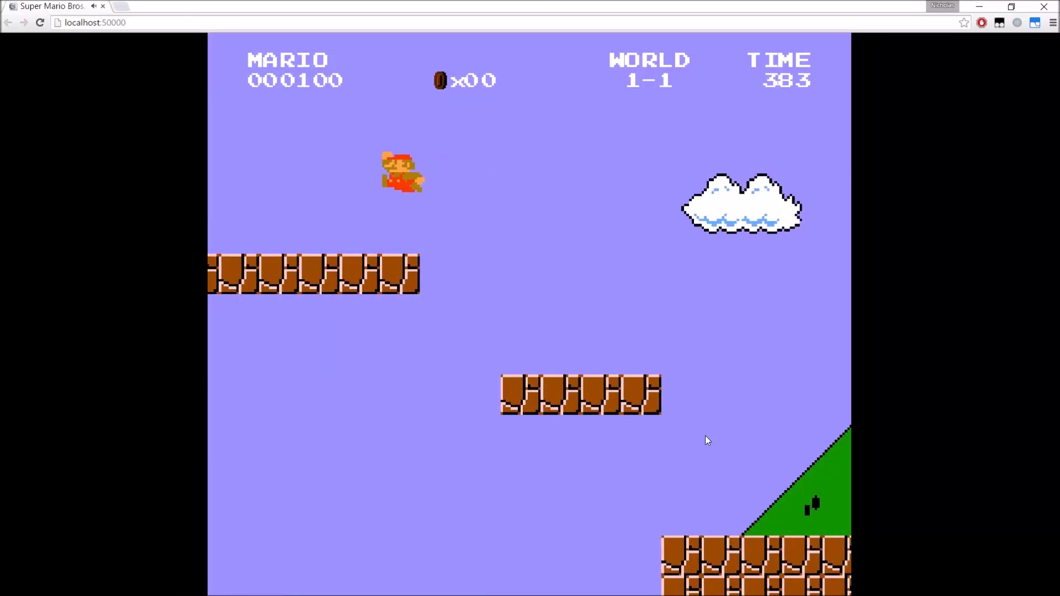
key(alt+Tab)
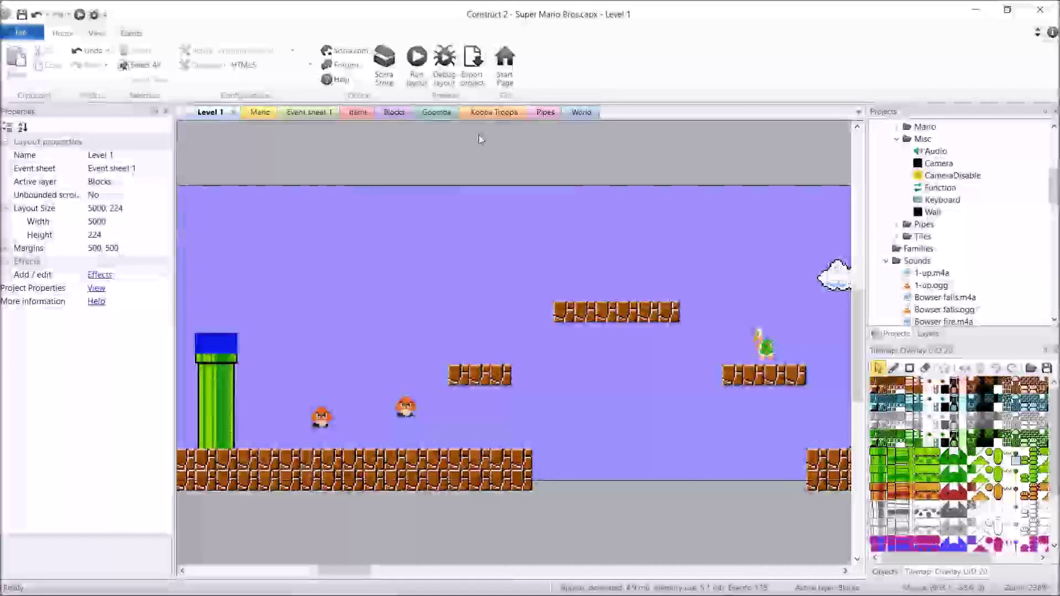
In the Goomba event sheet, move the "Default" animation condition and both Platform actions into a sub-event of the Mario IsActive event.
click(436, 112)
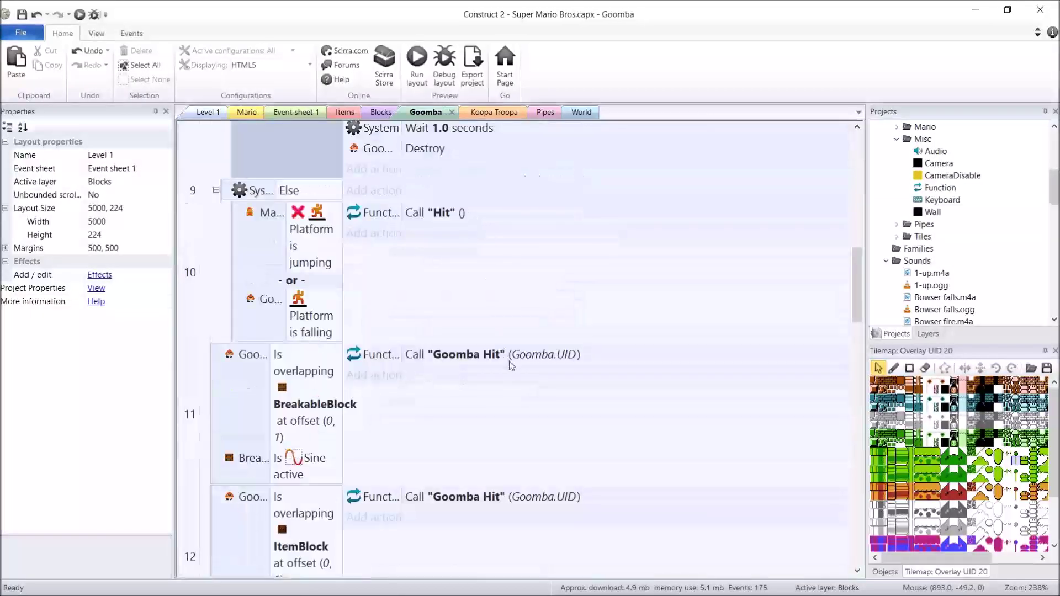
scroll(527, 393, up, 15)
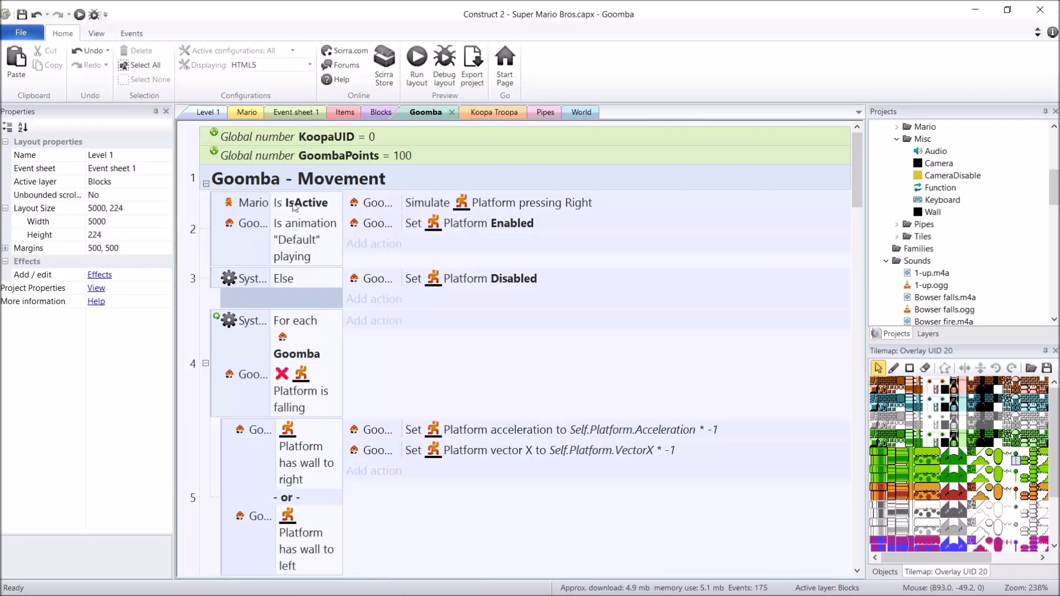
click(521, 205)
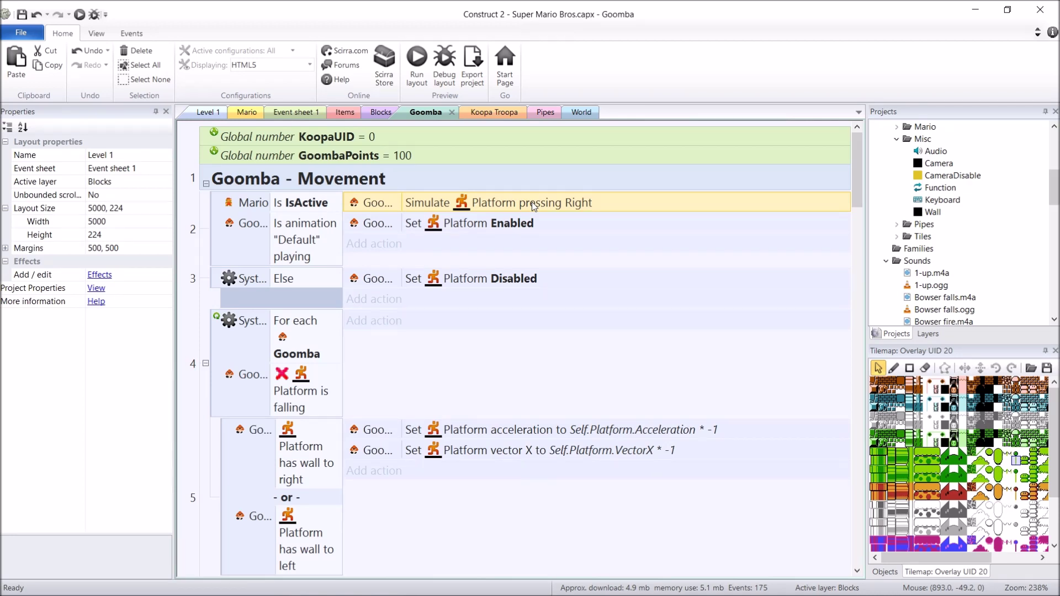
click(293, 209)
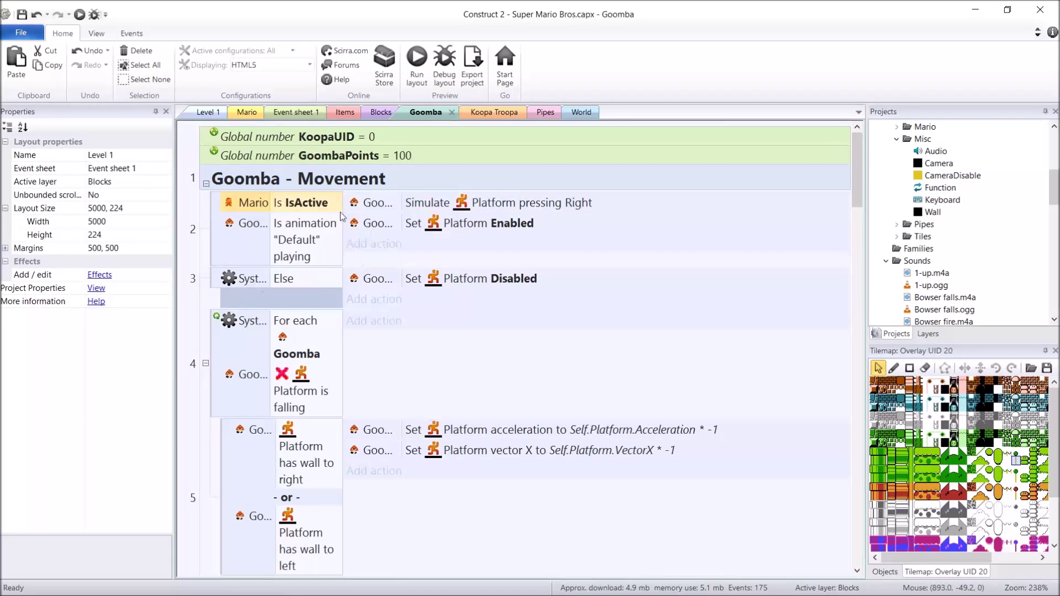
click(219, 202)
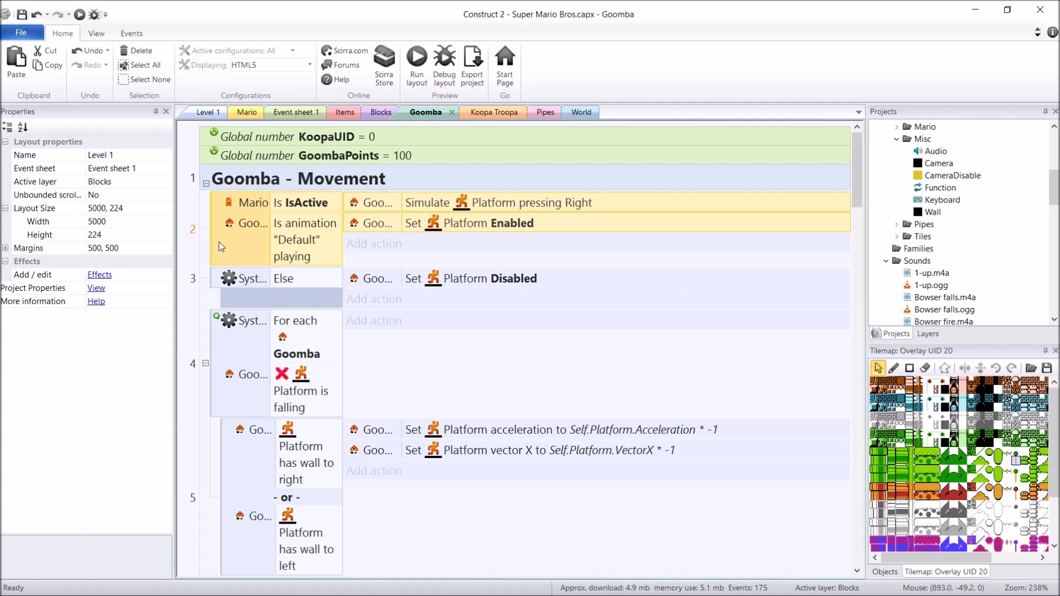
key(b)
drag(255, 246, 295, 283)
click(197, 246)
click(419, 210)
ctrl+click(390, 220)
drag(385, 207, 387, 269)
click(185, 245)
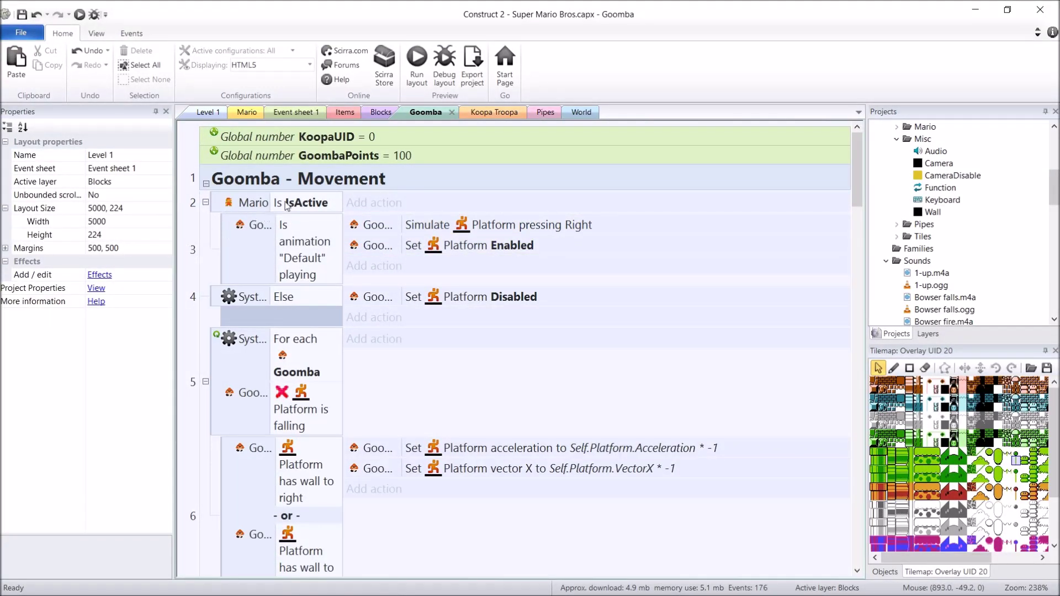
Add a System For Each Goomba condition to the sub-event and place it above the "Default" animation condition.
click(248, 252)
click(235, 211)
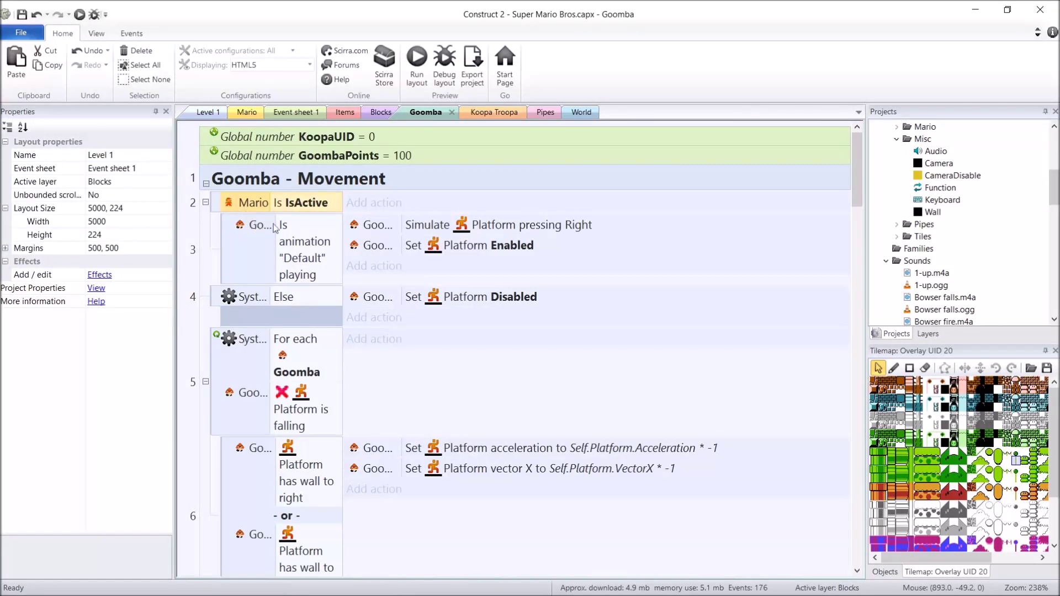
click(293, 243)
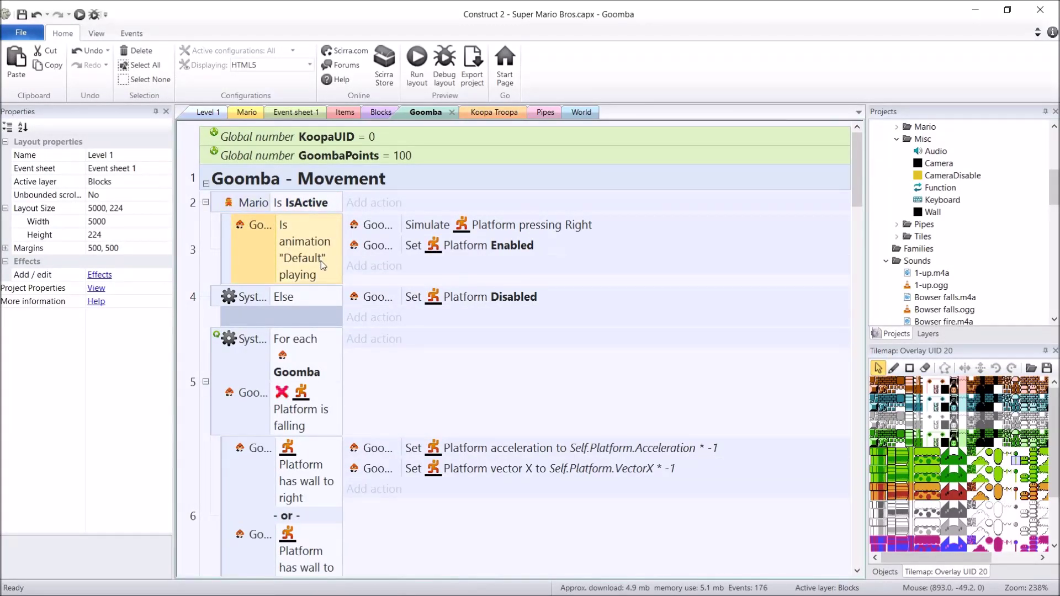
text(csy)
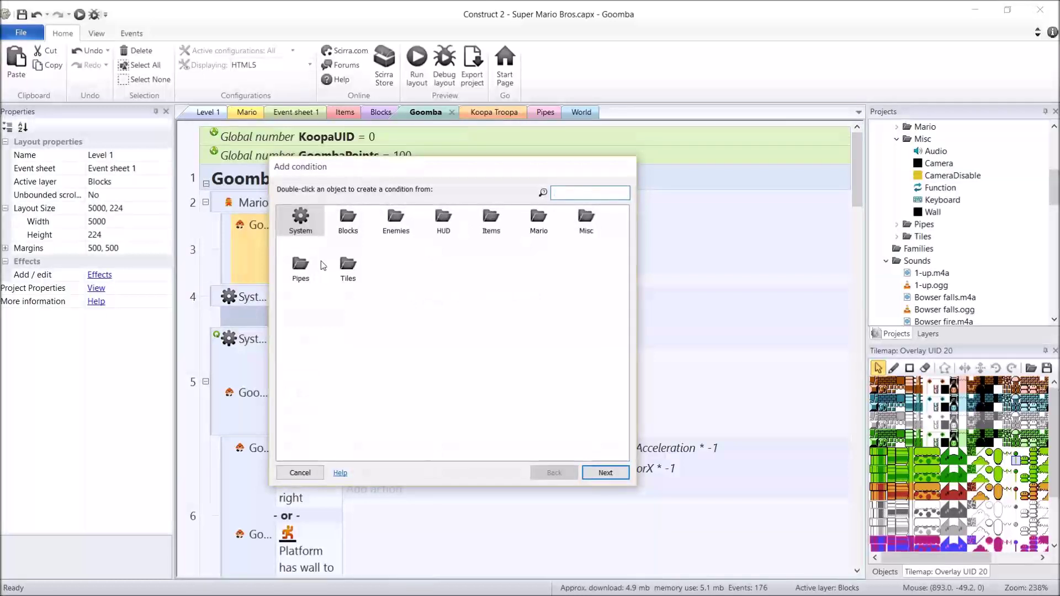
key(Return)
text(for each)
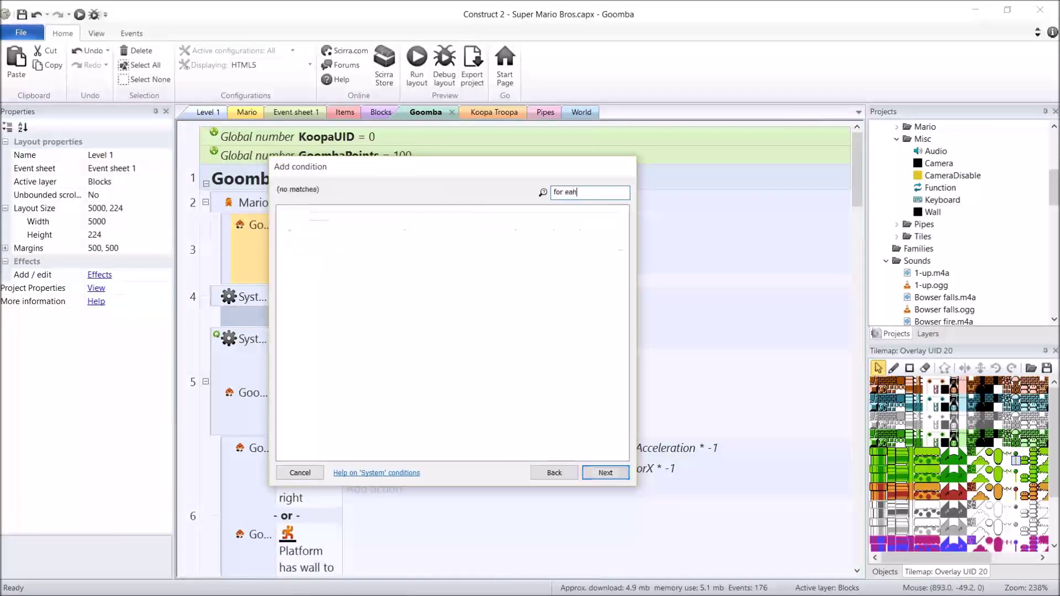
key(Return)
click(539, 265)
text(go)
key(Return)
key(Return)
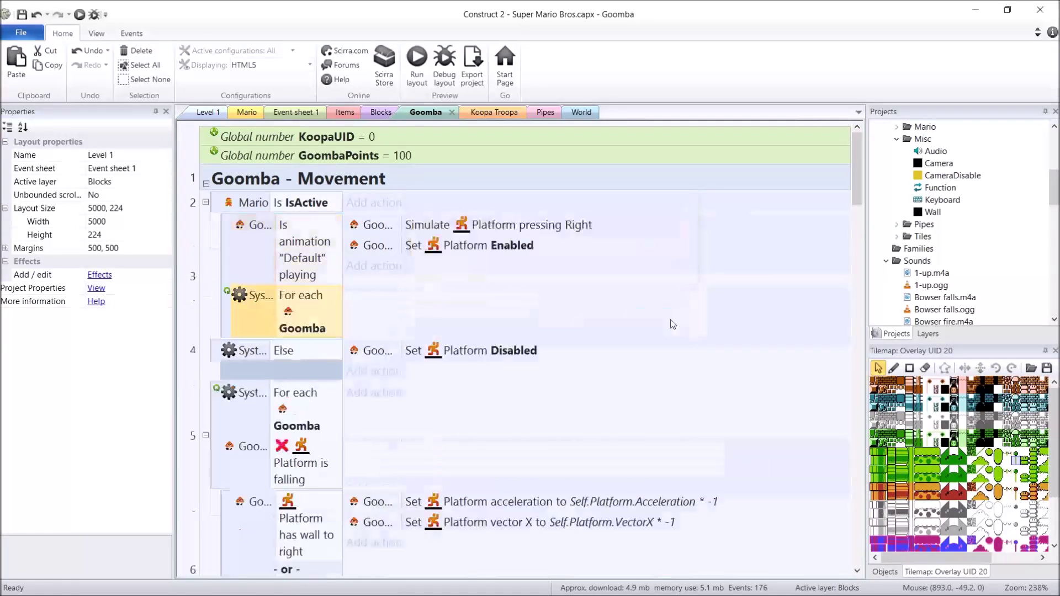
drag(311, 299, 260, 218)
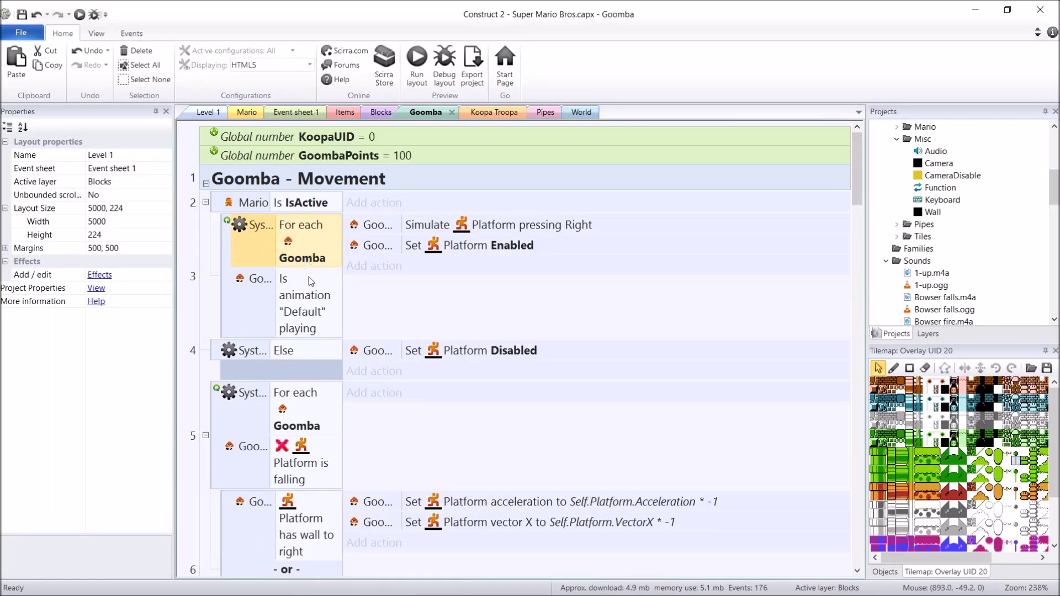
Add a Goomba Is on-screen condition below the "Default" animation condition in the sub-event.
click(325, 278)
key(c)
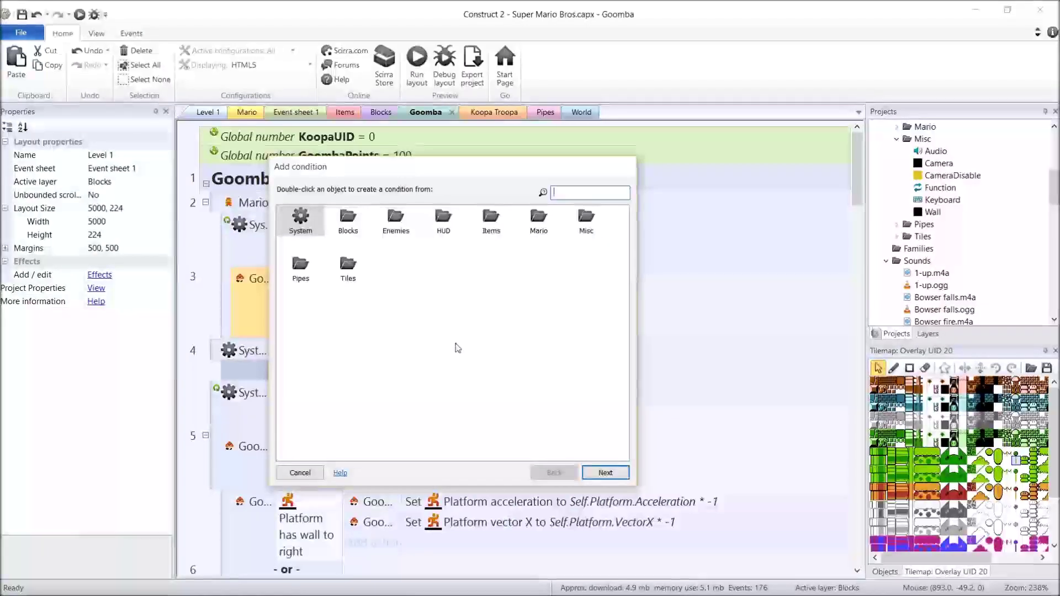
text(goomba)
key(Return)
text(scree)
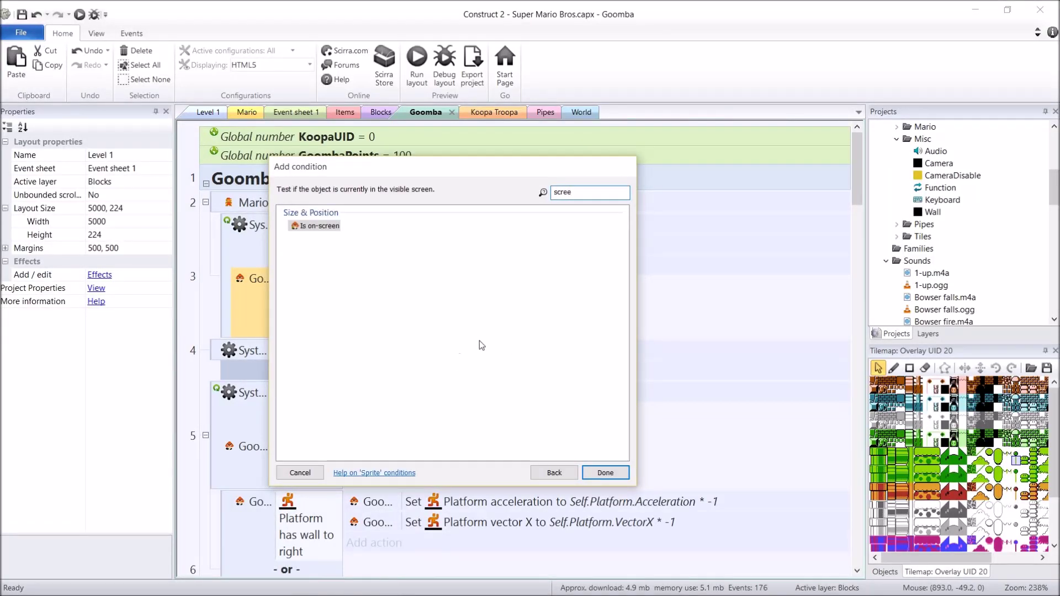
double_click(335, 230)
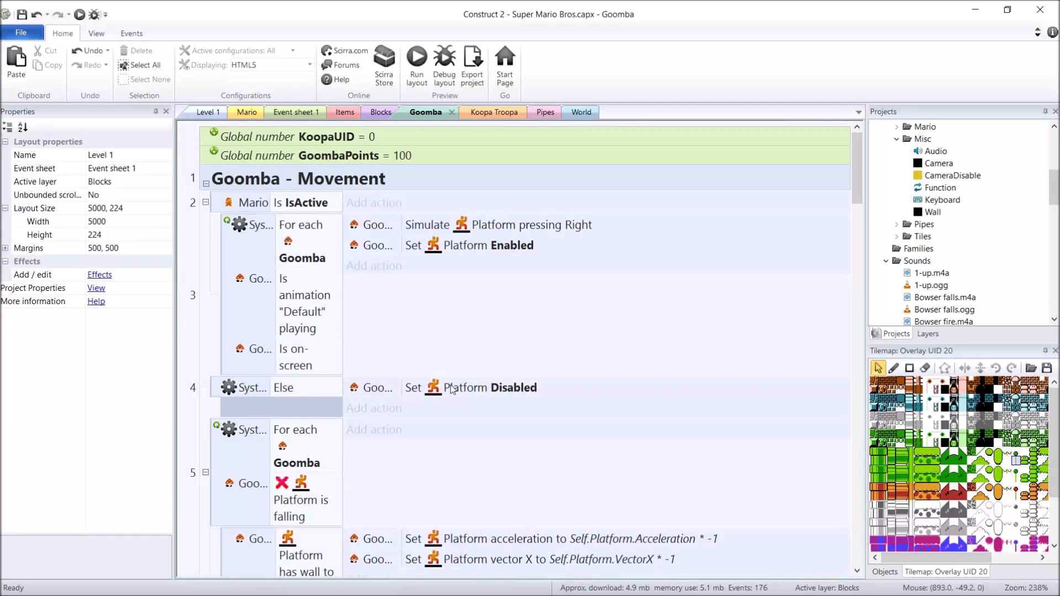
click(310, 299)
click(442, 230)
Preview the layout and run Mario past the pipes to test the Goombas' on-screen movement condition.
click(80, 14)
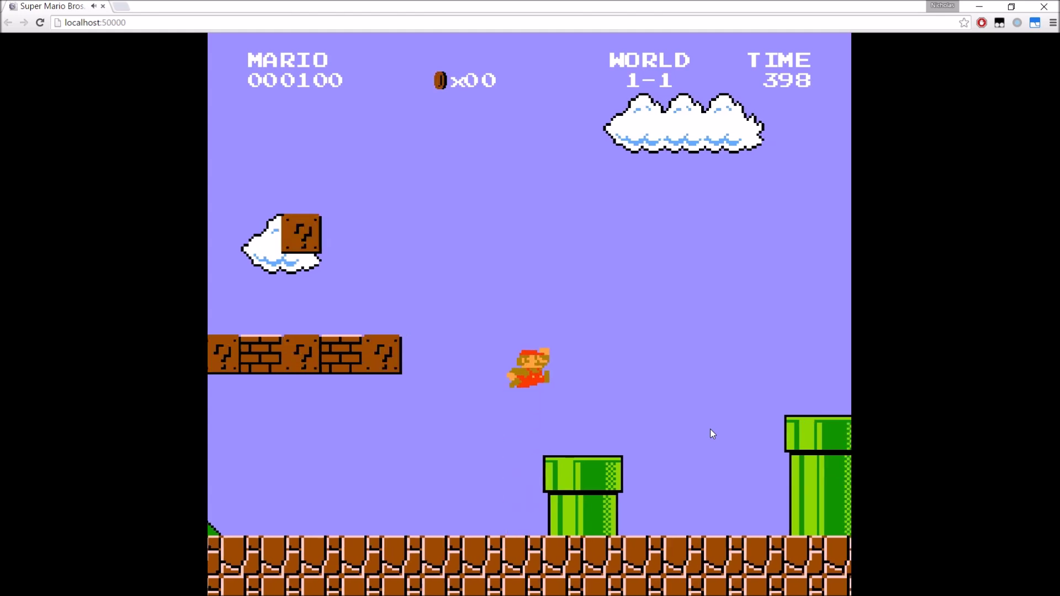
key(Up)
key(Up)
key(Up)
key(Left)
key(Left)
key(Up)
key(Right)
key(Up)
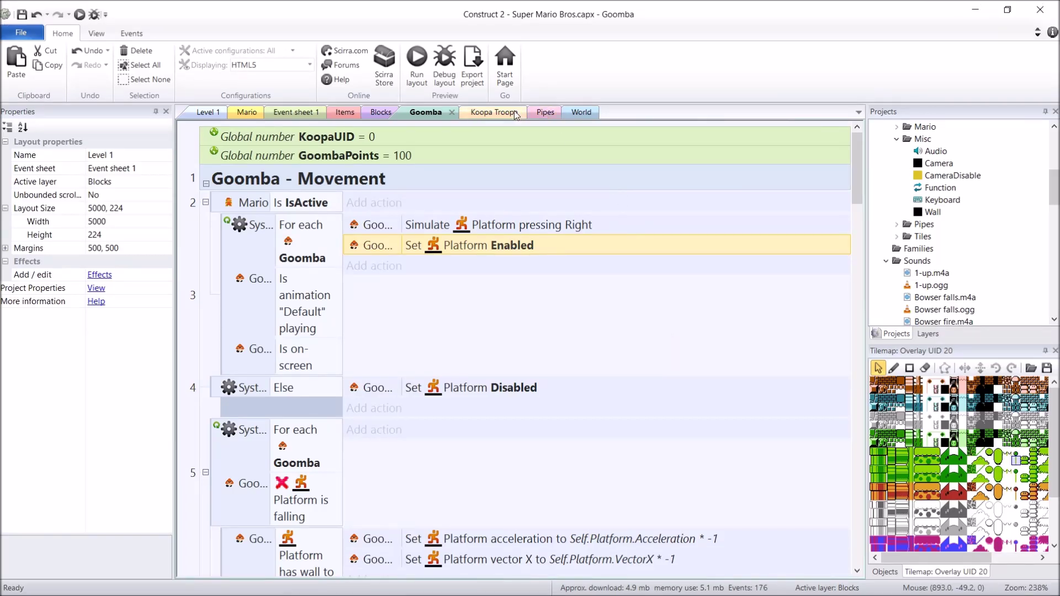
In the Koopa Troopa event sheet, add a blank sub-event under Mario IsActive and move the Simulate Right and Platform Enabled actions into it.
click(503, 112)
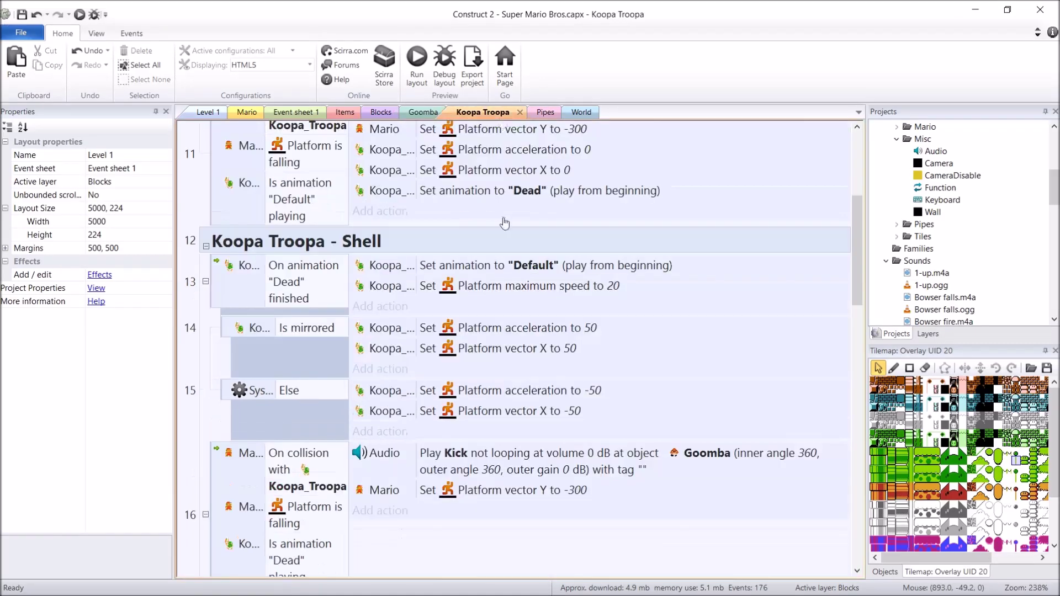
scroll(478, 388, up, 3)
scroll(478, 389, up, 3)
click(206, 160)
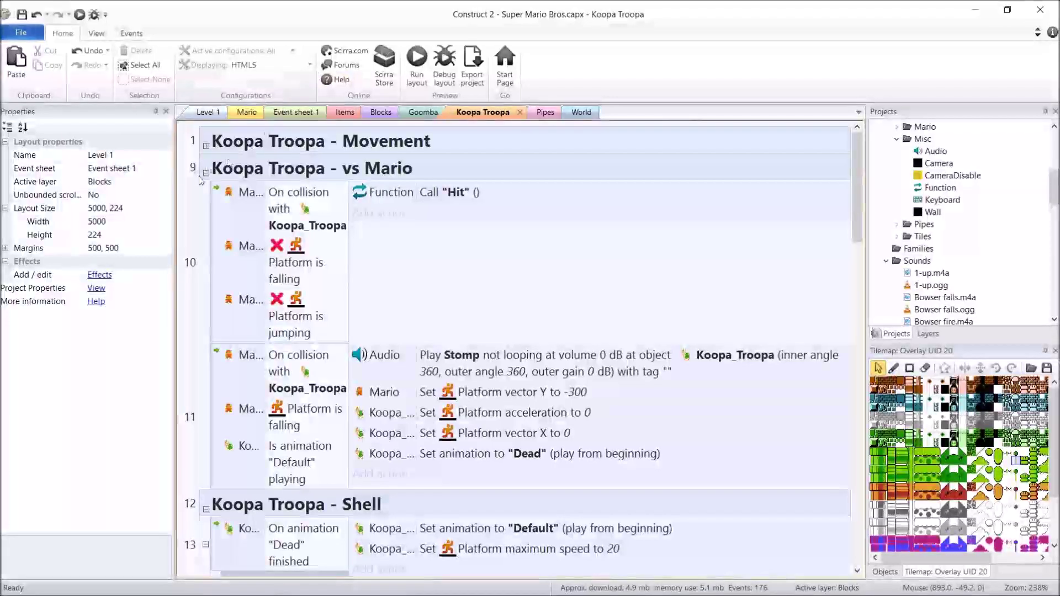
click(206, 145)
click(336, 166)
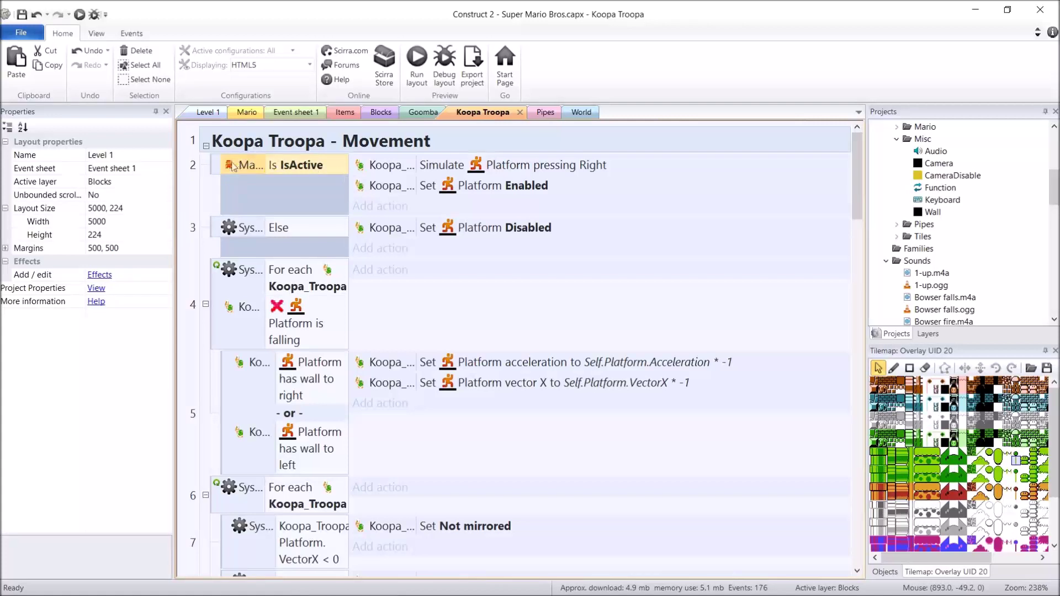
key(b)
click(385, 164)
ctrl+click(385, 182)
drag(381, 172, 368, 225)
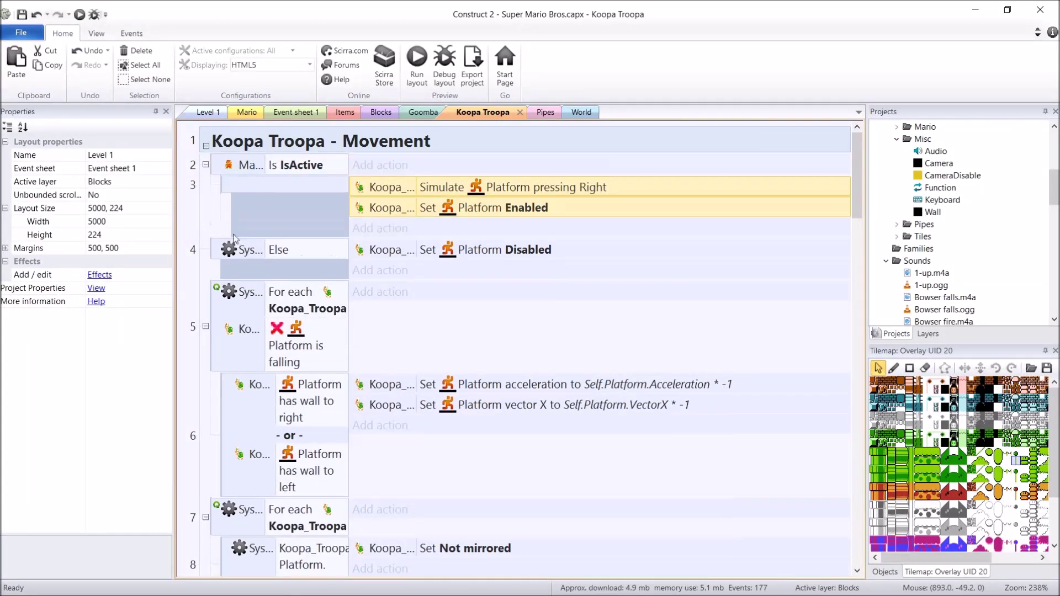
Add a System For Each Koopa_Troopa condition to the blank sub-event under Mario IsActive.
click(277, 181)
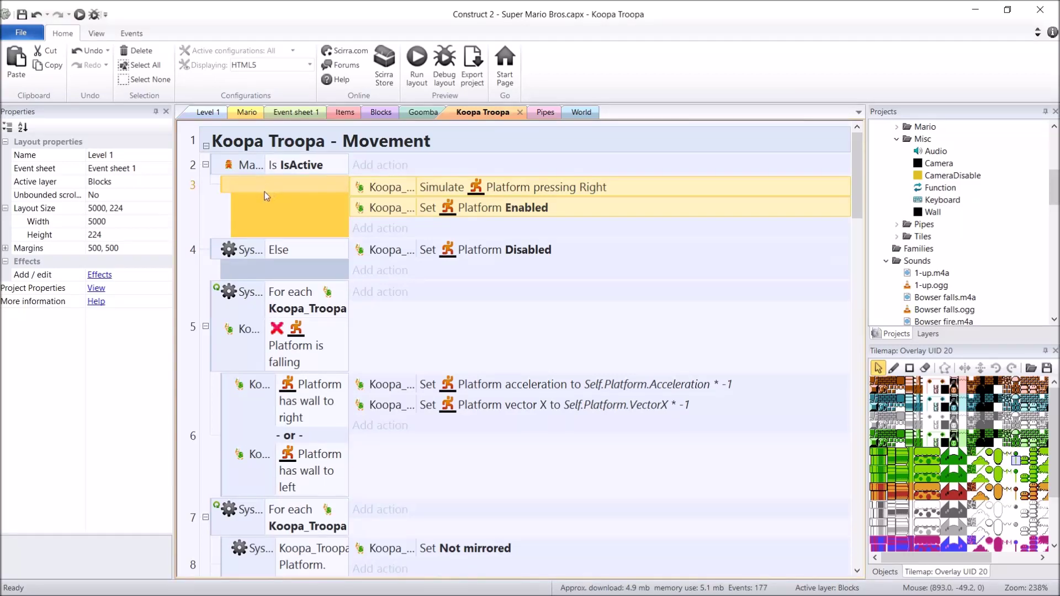
text(cf)
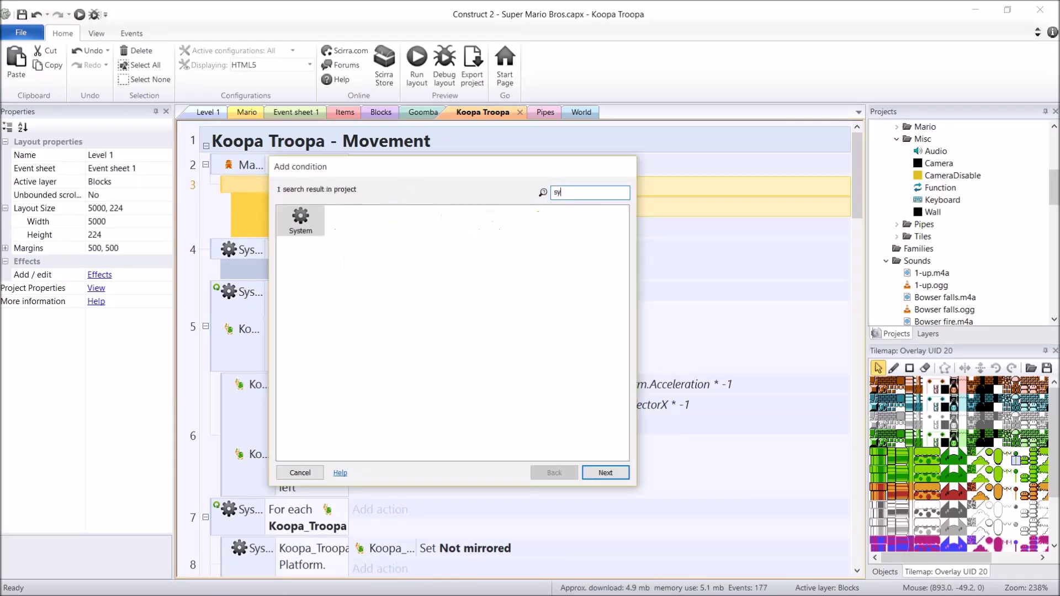
key(Return)
text(or each)
key(BackSpace)
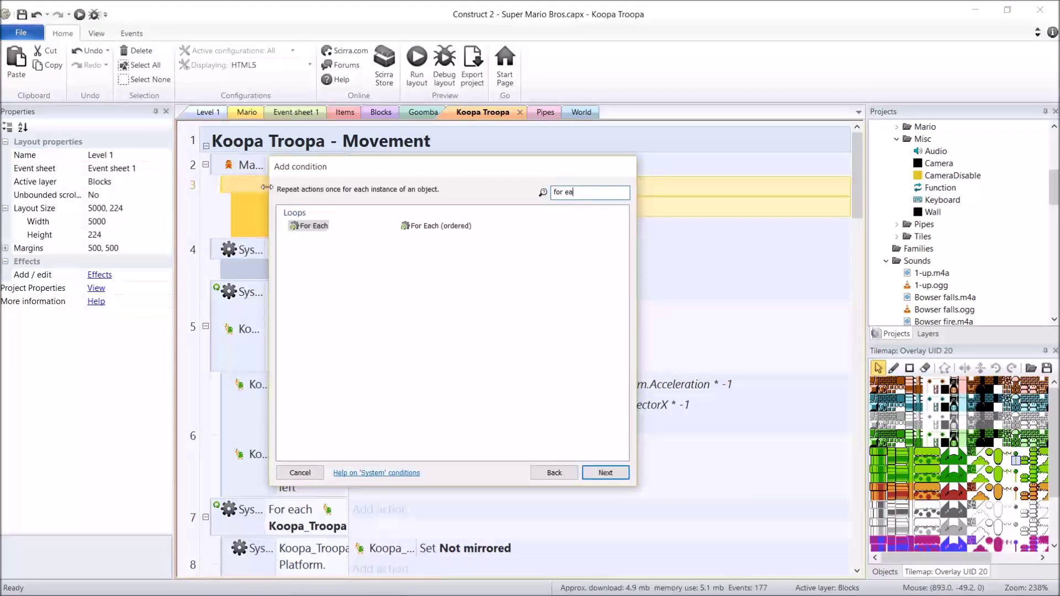
key(Return)
key(space)
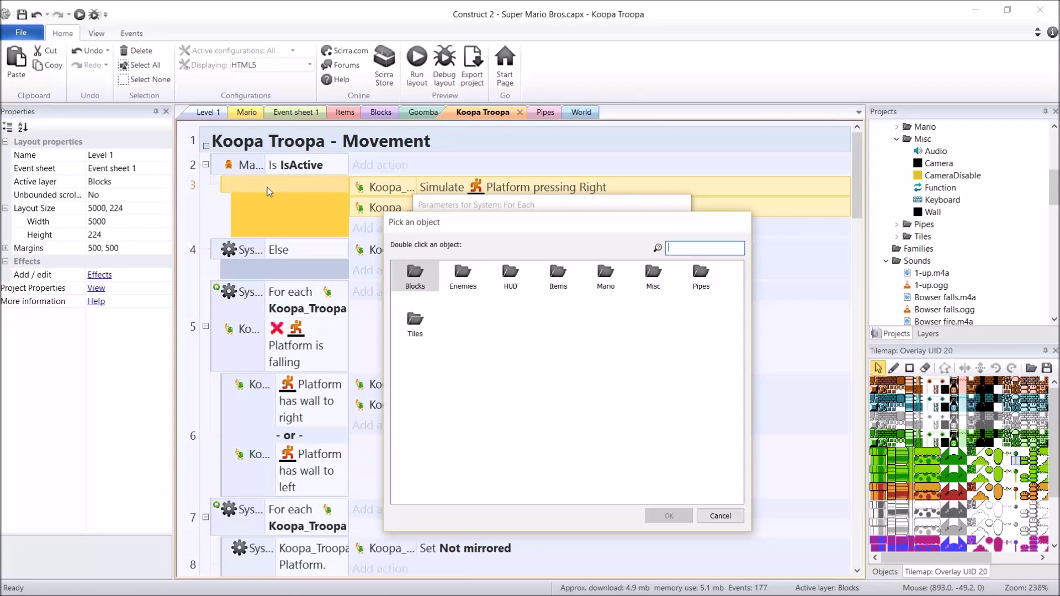
text(ko)
key(Return)
key(Return)
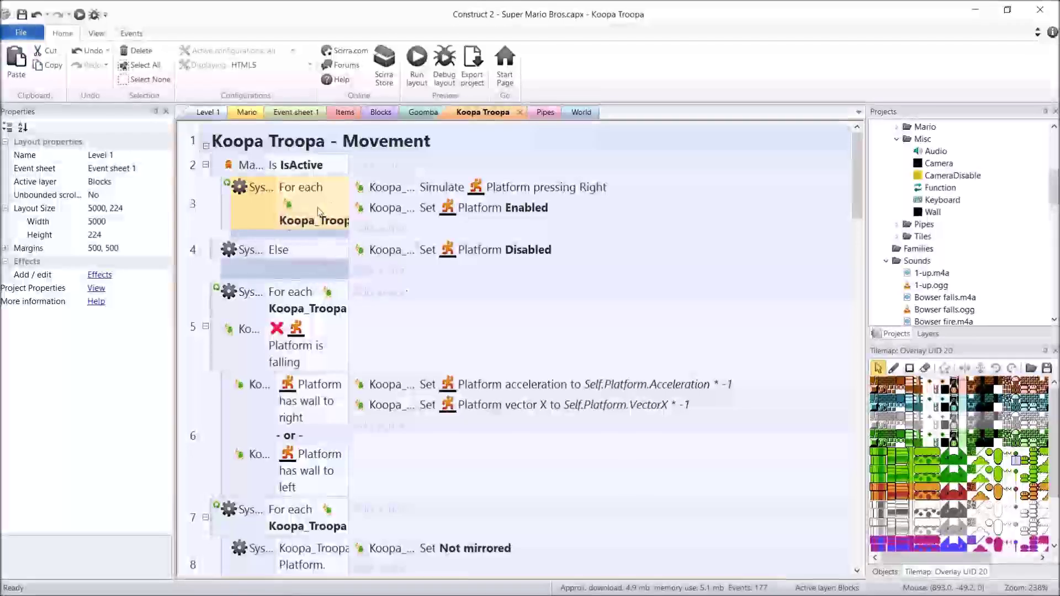
Add a Koopa_Troopa Is on-screen condition below the For Each condition in the sub-event.
text(c)
text(koopa)
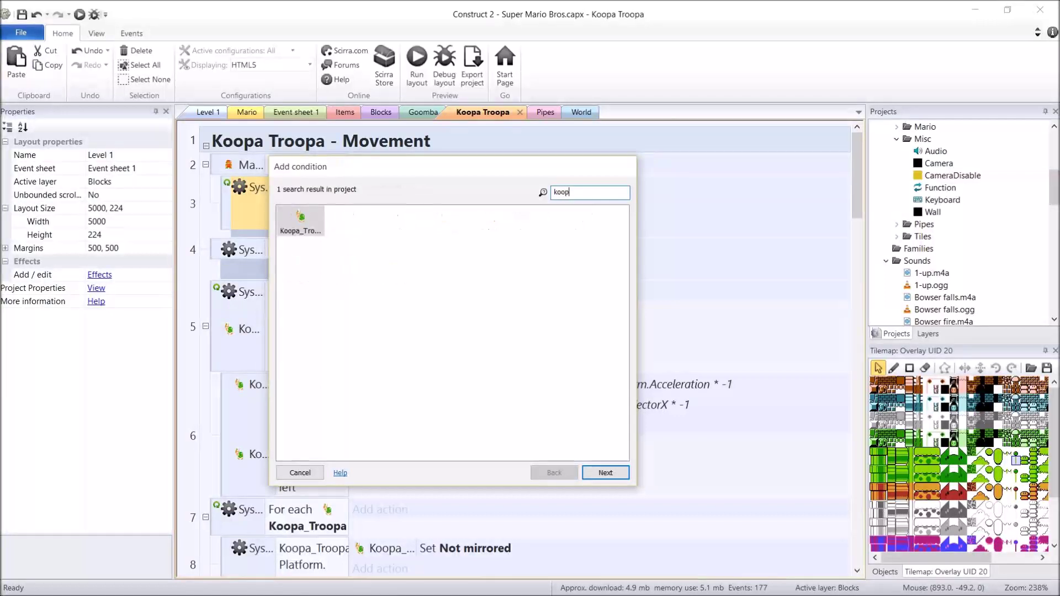
key(Return)
text(screen)
key(Return)
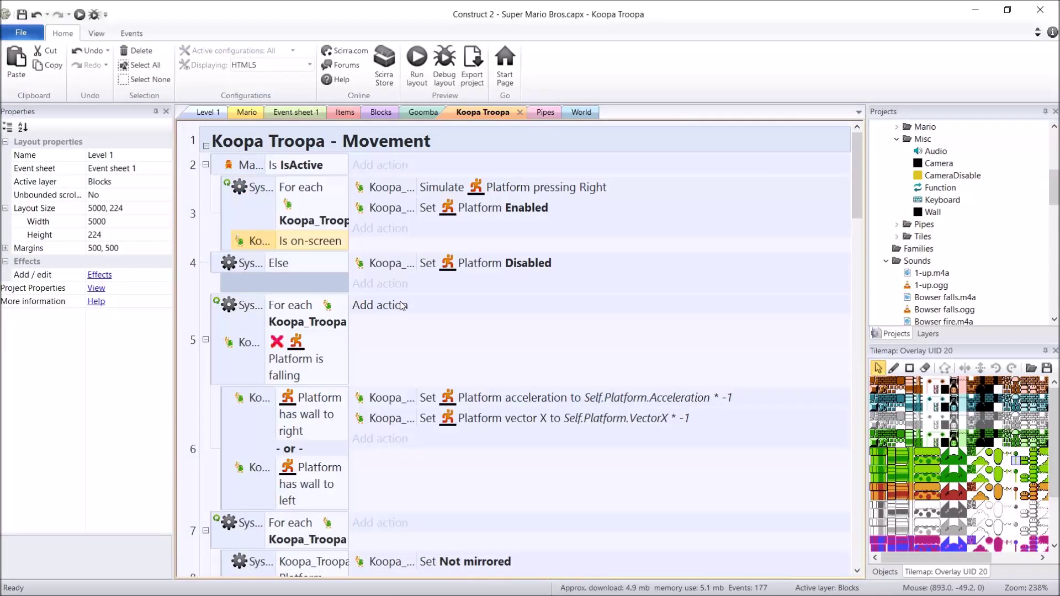
Preview the layout and run Mario past the pipes and Goombas to test the Koopa Troopa on the floating platform.
click(417, 60)
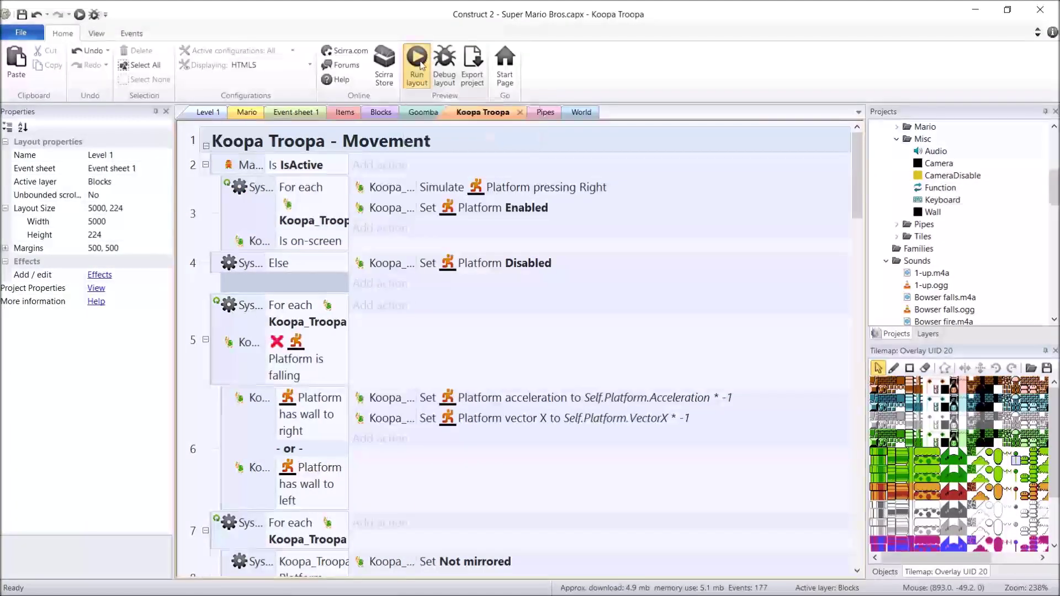
key(Right)
key(Up)
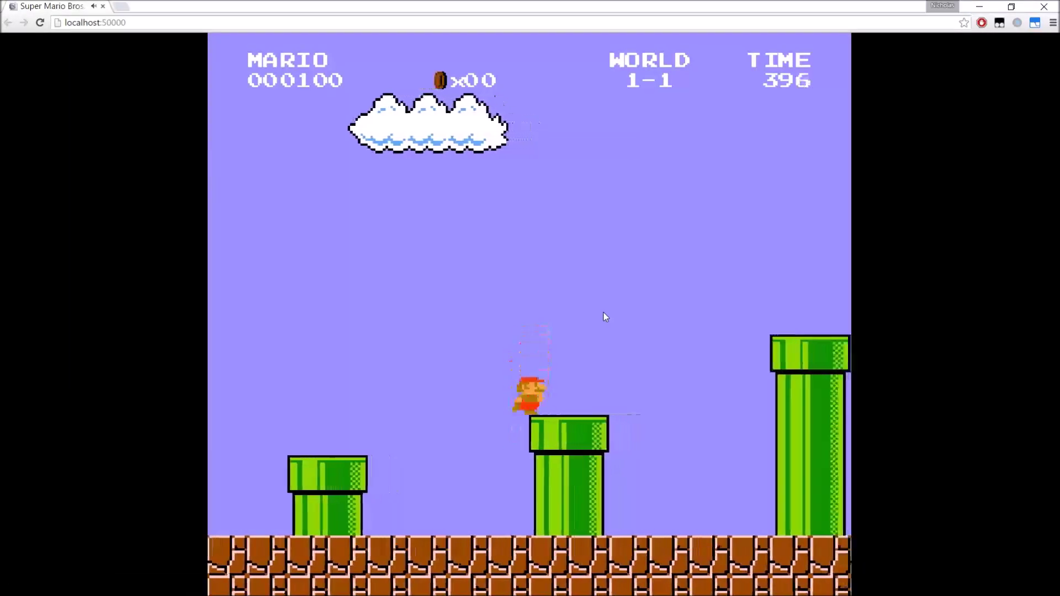
key(Up)
key(Up)
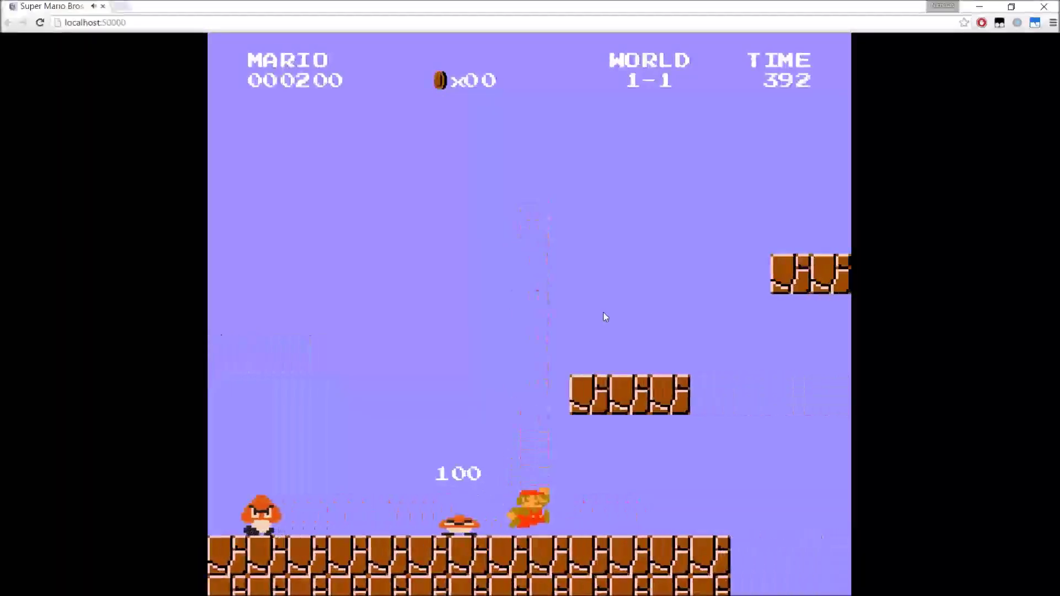
key(Right)
key(Left)
key(Up)
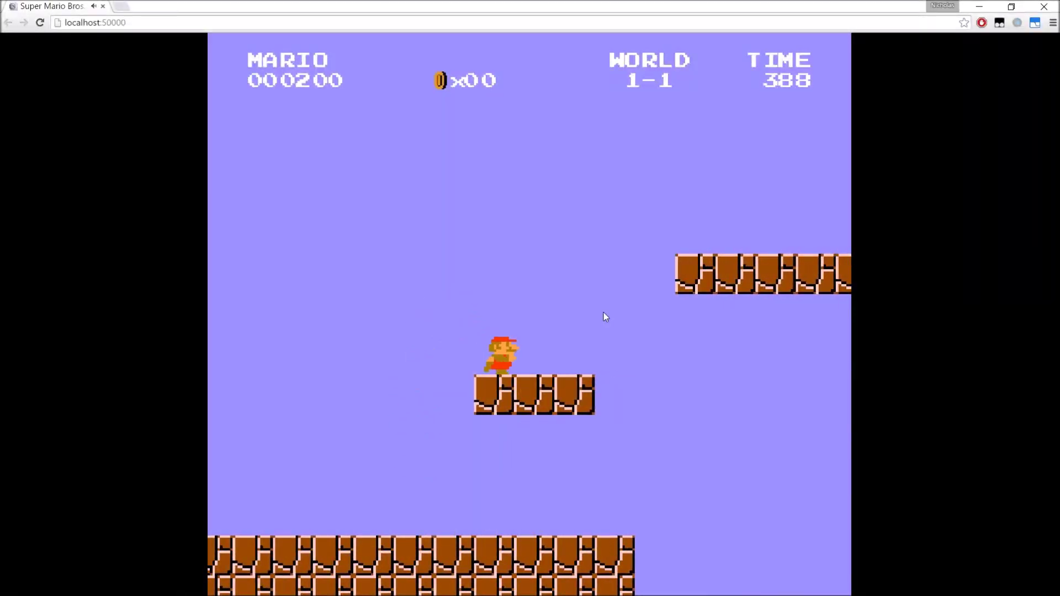
key(Right)
key(Up)
key(Up)
key(Left)
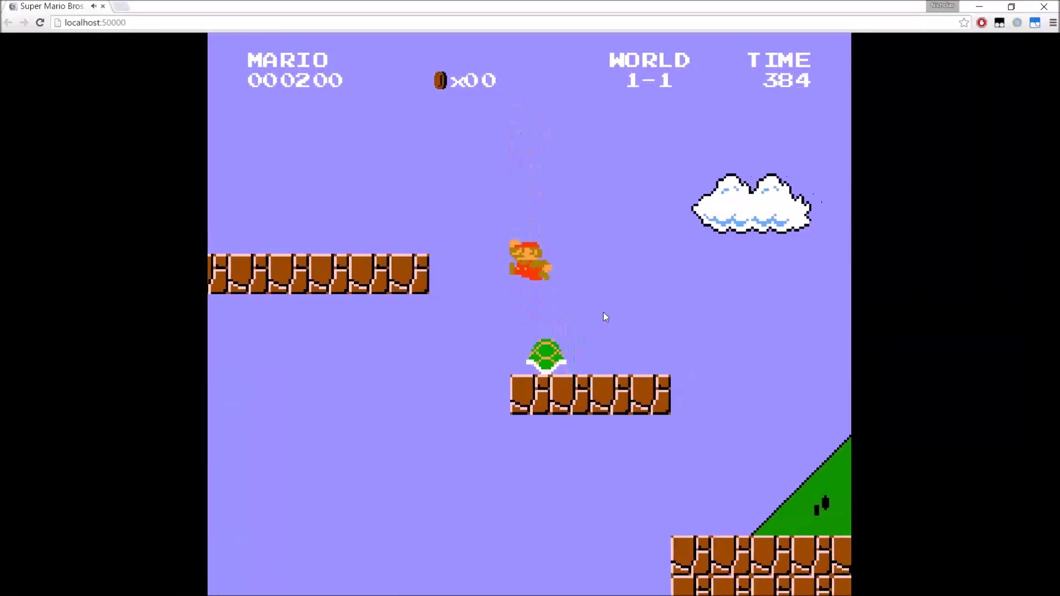
key(Left)
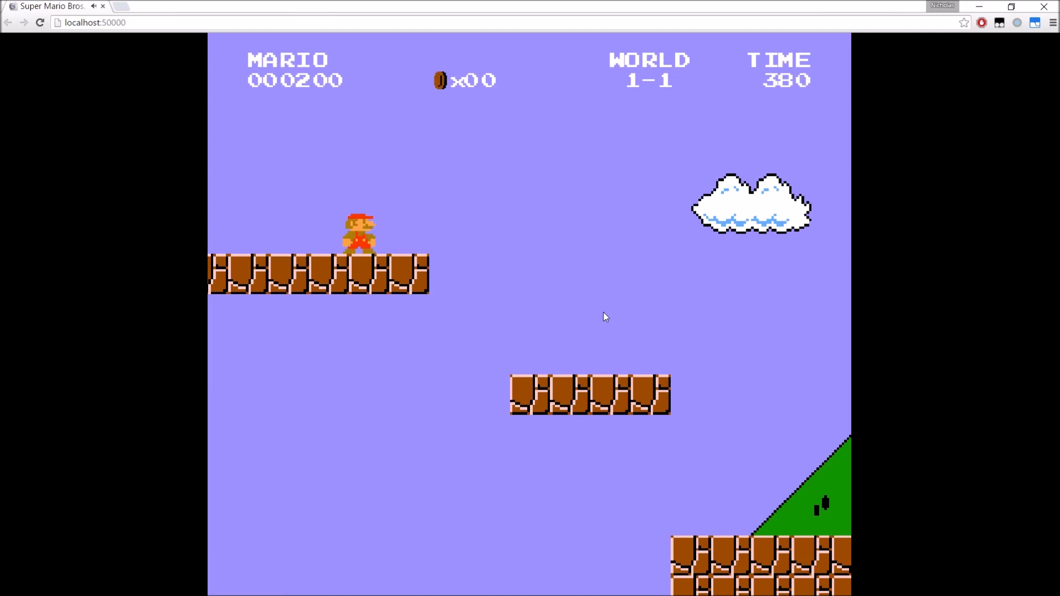
key(alt+Tab)
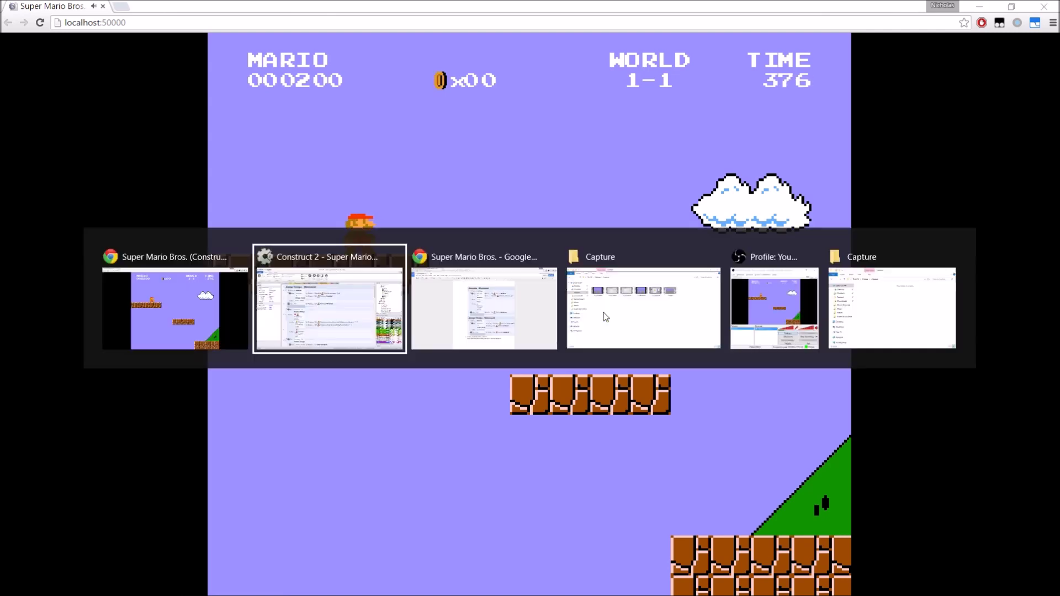
In the Level 1 layout, move the Koopa Troopa above the ground past the tall pipe and the two Goombas below the level.
click(218, 114)
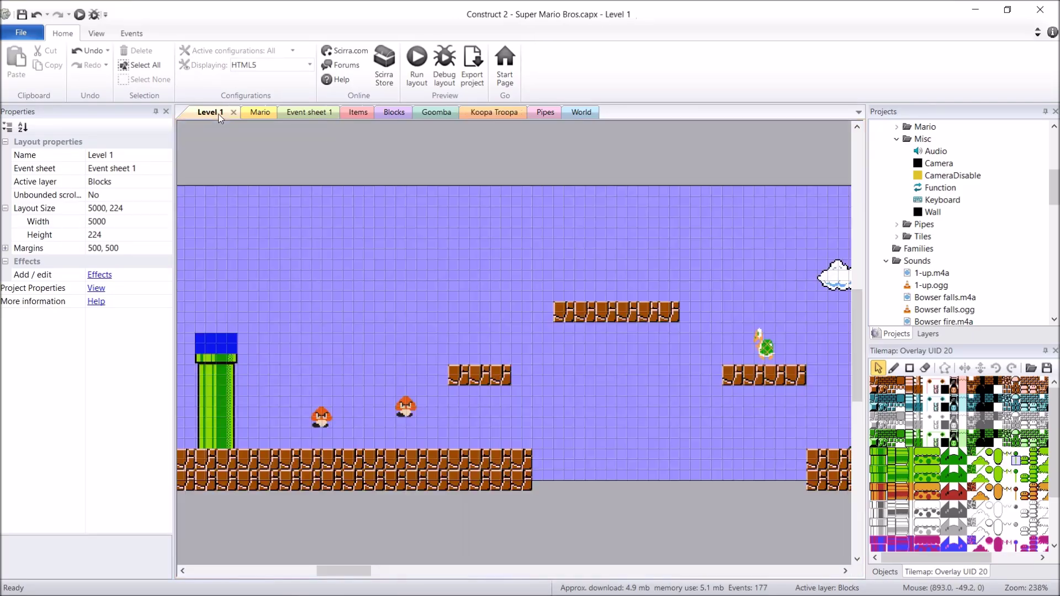
click(765, 345)
drag(765, 347, 417, 511)
drag(321, 423, 320, 517)
middle_drag(394, 523, 473, 513)
click(535, 539)
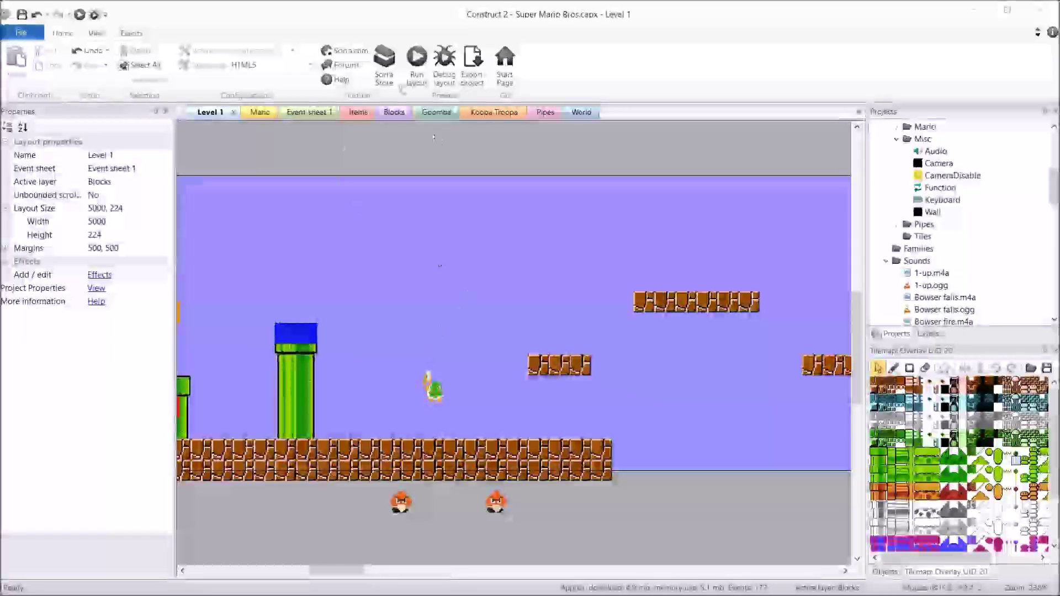
Preview the layout and have Mario stomp the relocated Koopa Troopa and touch its shell to test the collisions.
click(417, 58)
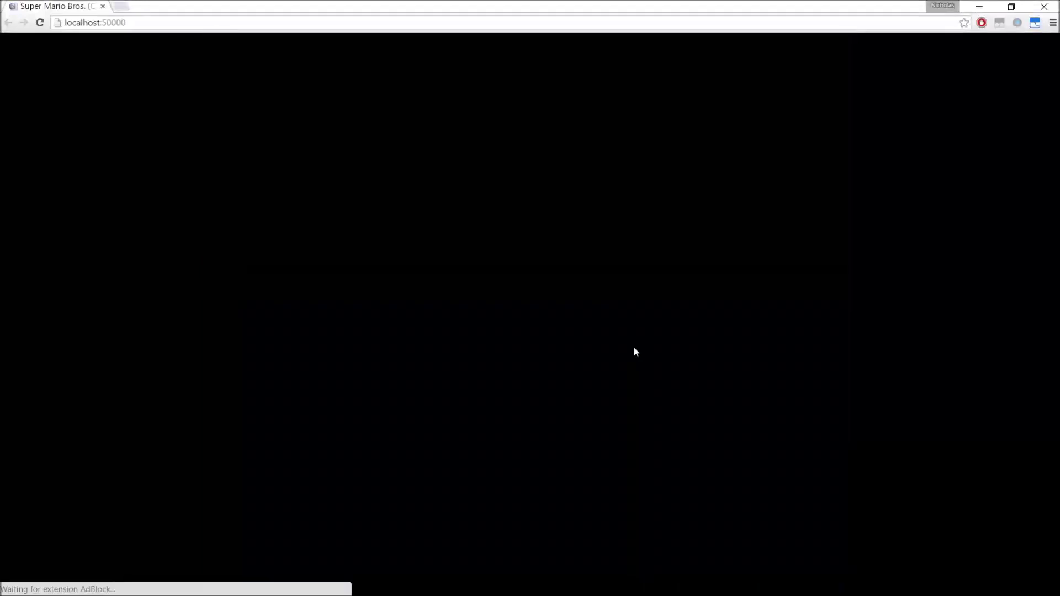
key(Right)
key(Up)
key(Up)
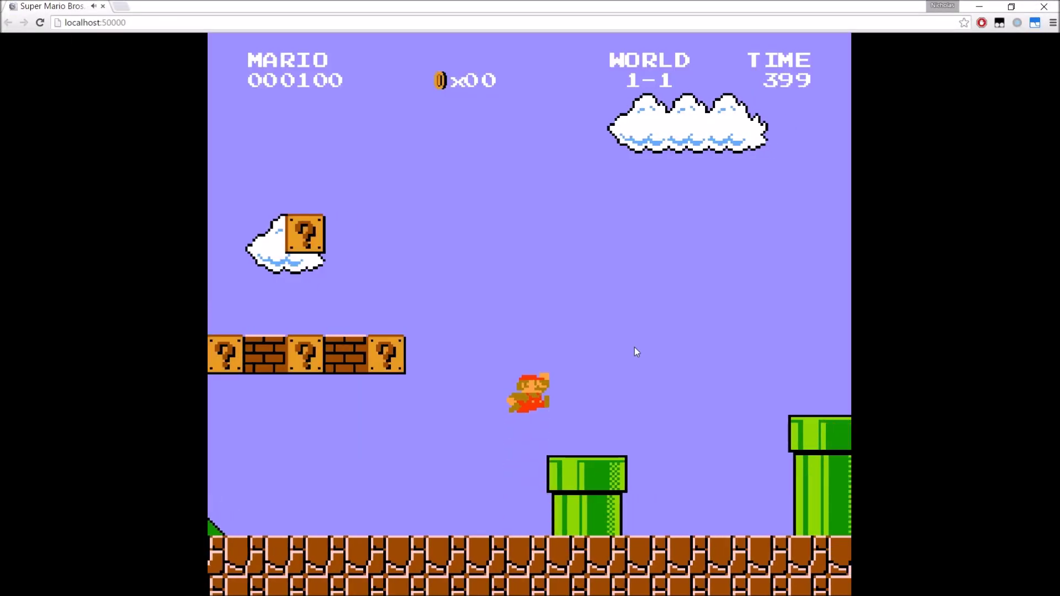
key(Right)
key(Up)
key(Up)
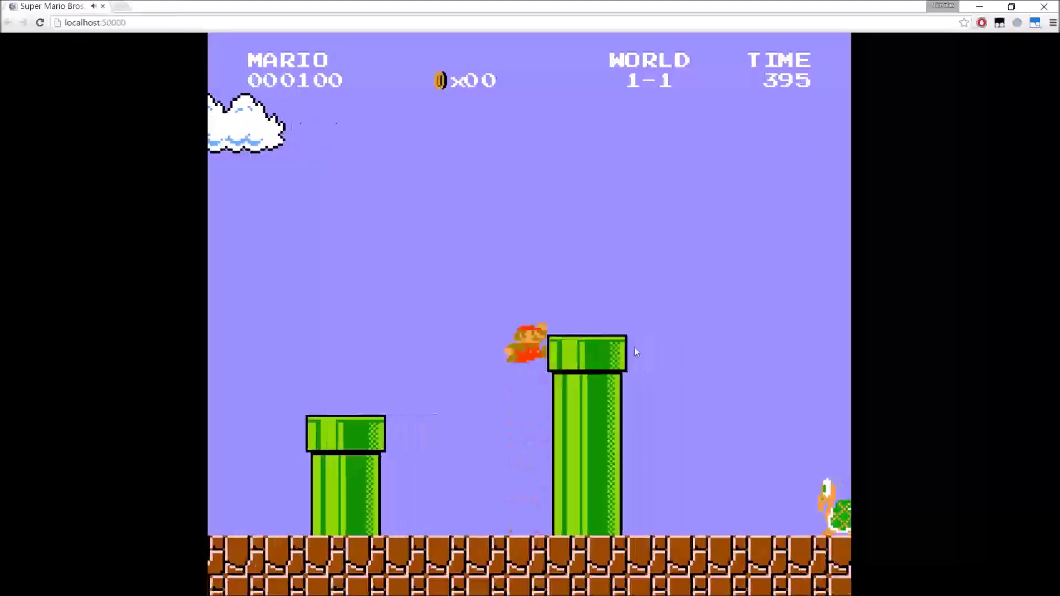
key(Right)
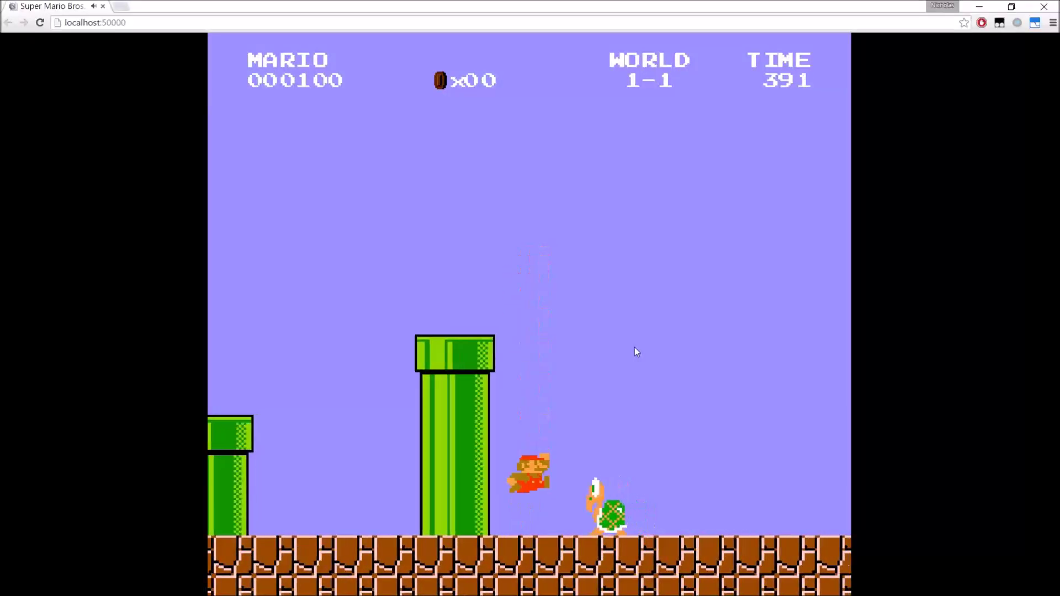
key(Left)
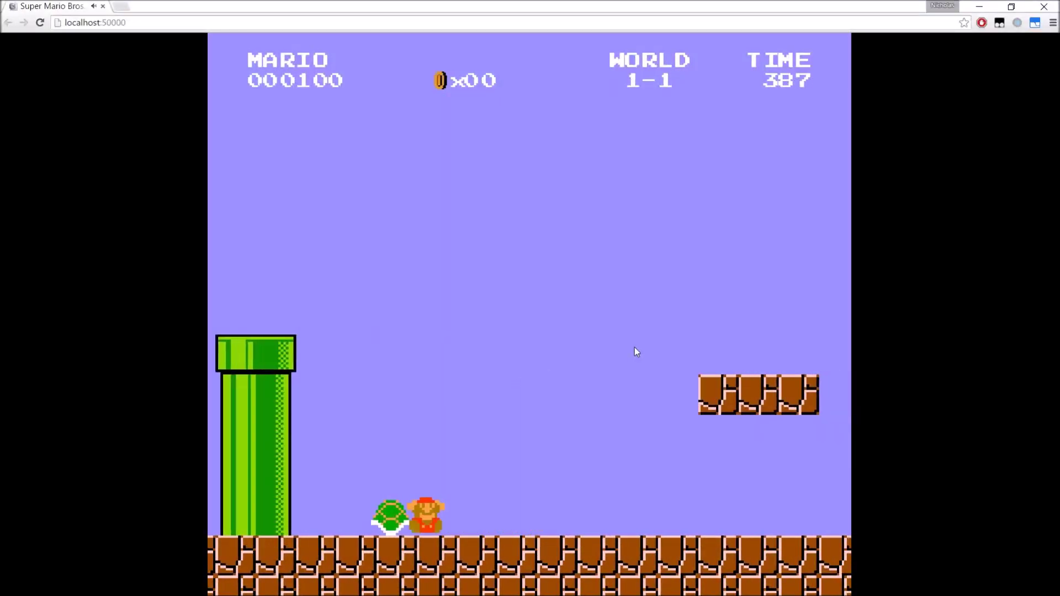
key(alt+Tab)
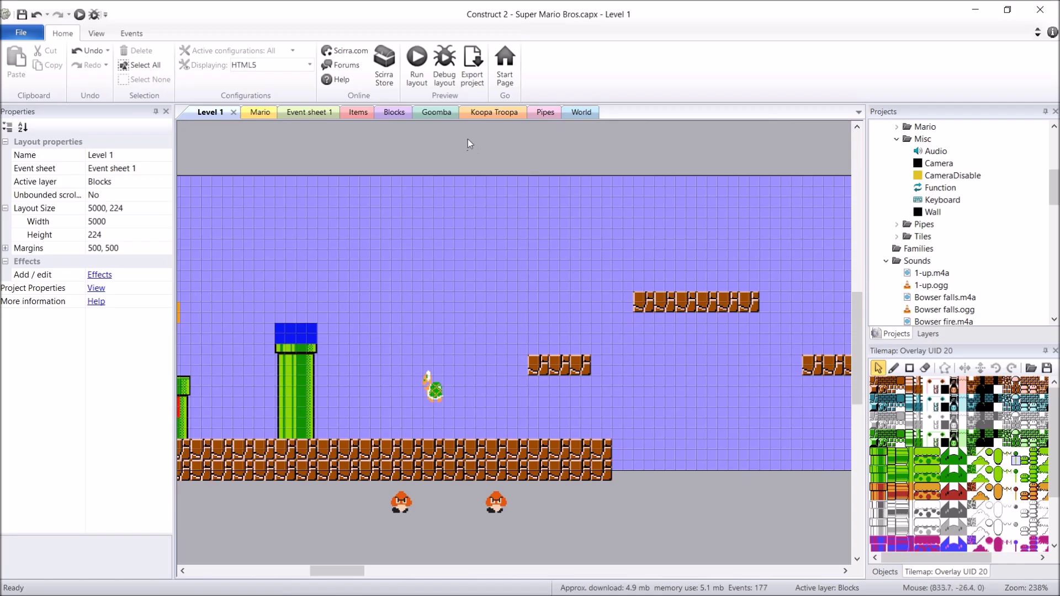
Collapse the Koopa Troopa - Movement group in the Koopa Troopa event sheet.
click(500, 112)
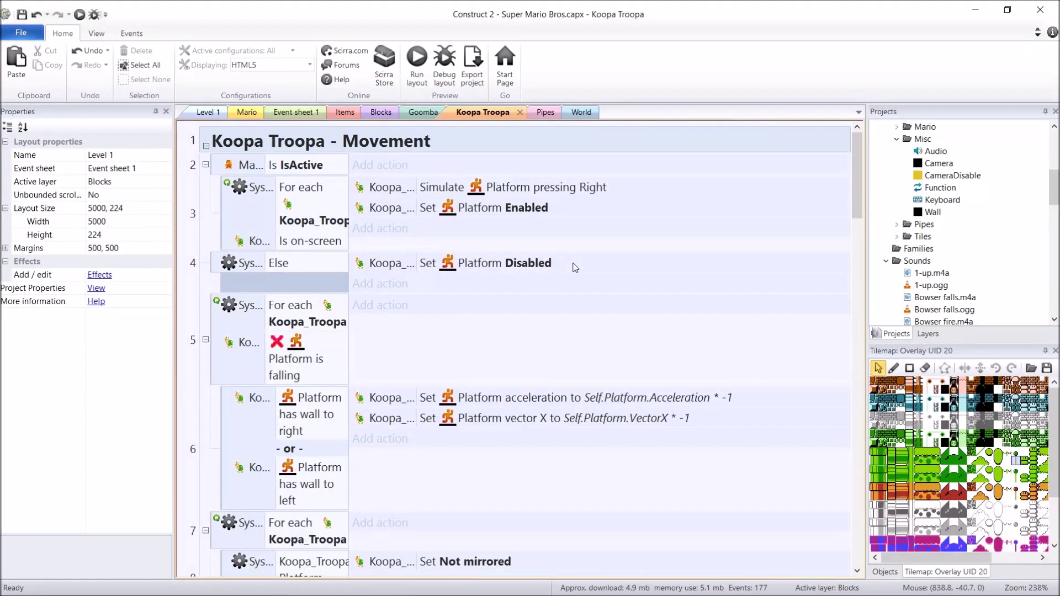
click(206, 146)
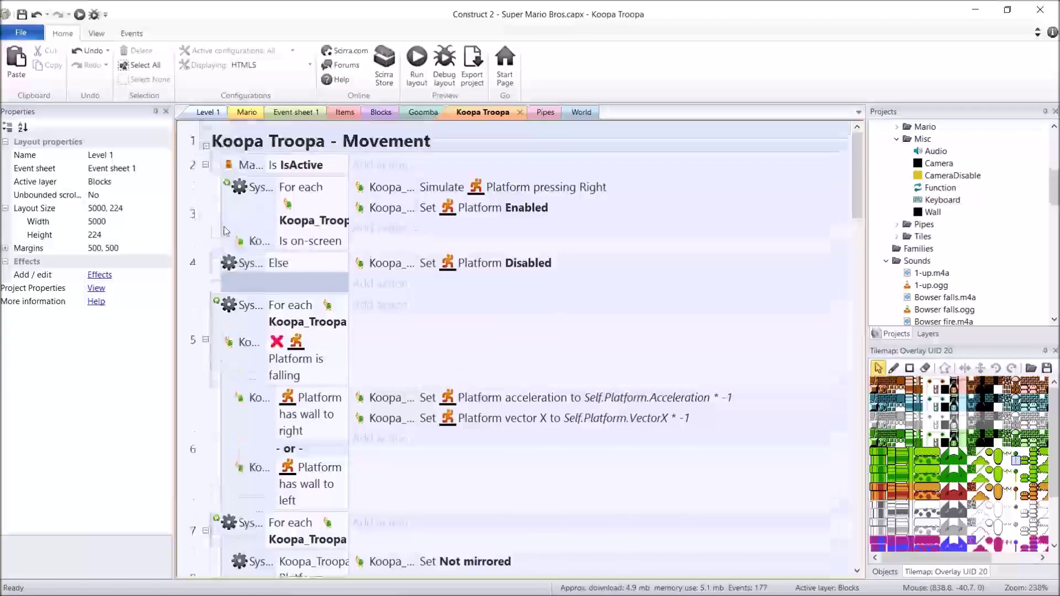
scroll(215, 265, down, 1)
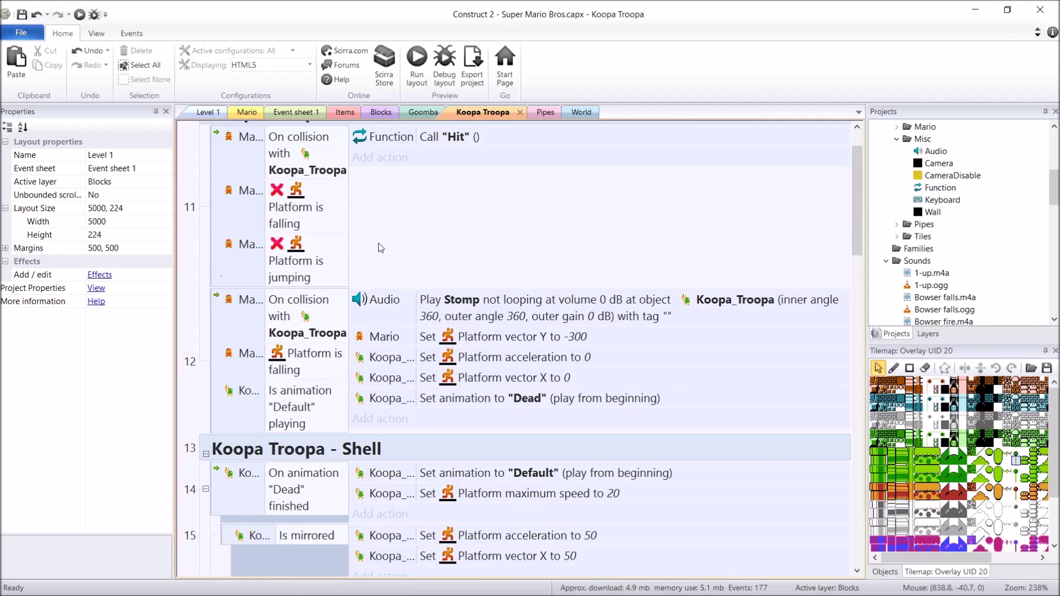
scroll(380, 248, up, 1)
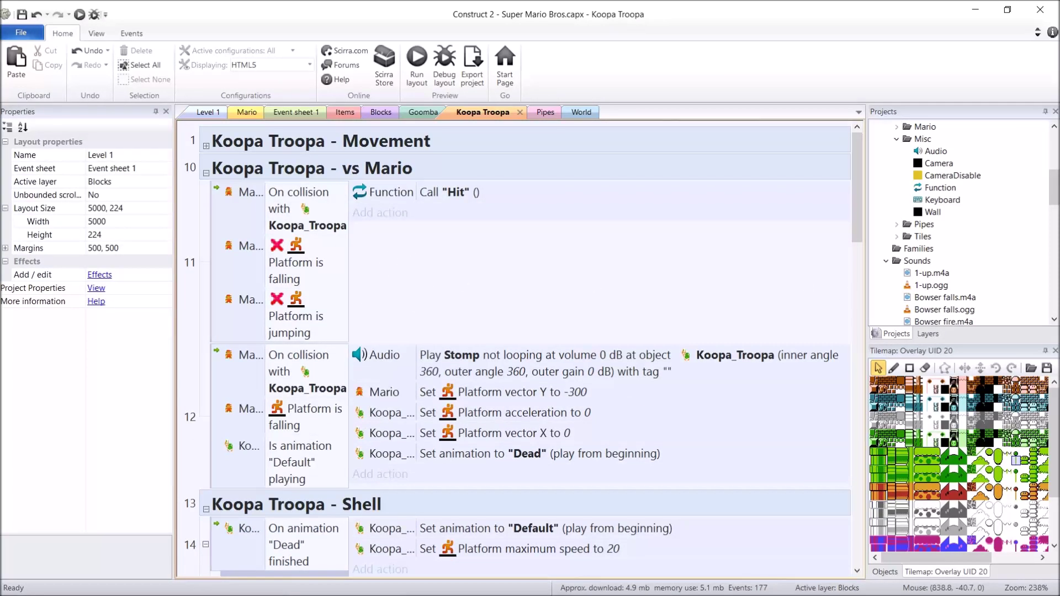
Add a Koopa_Troopa Is playing "Default" condition to the Mario collision event that calls the "Hit" function.
click(297, 210)
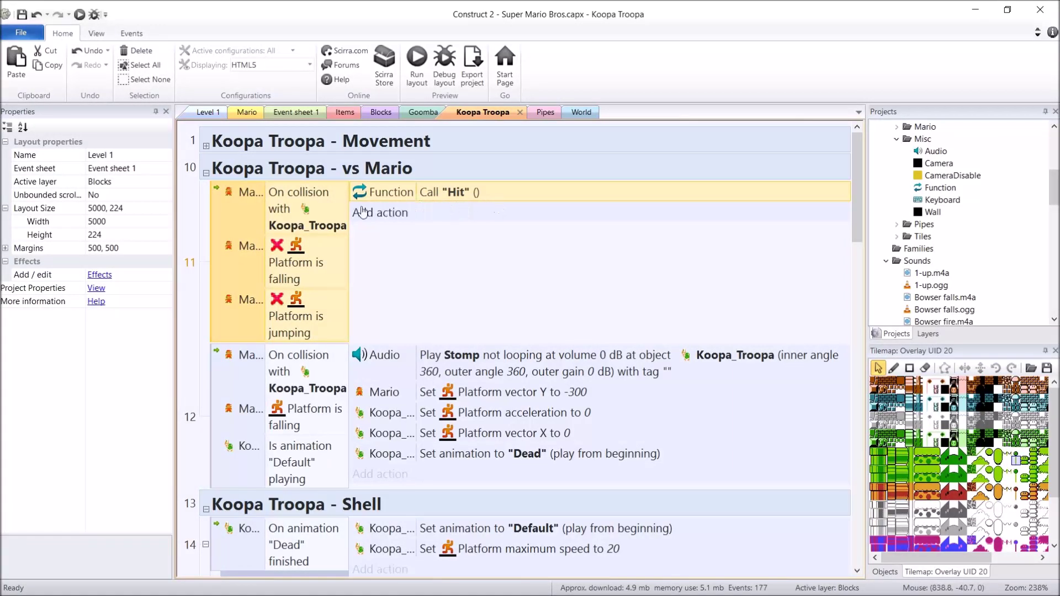
click(306, 318)
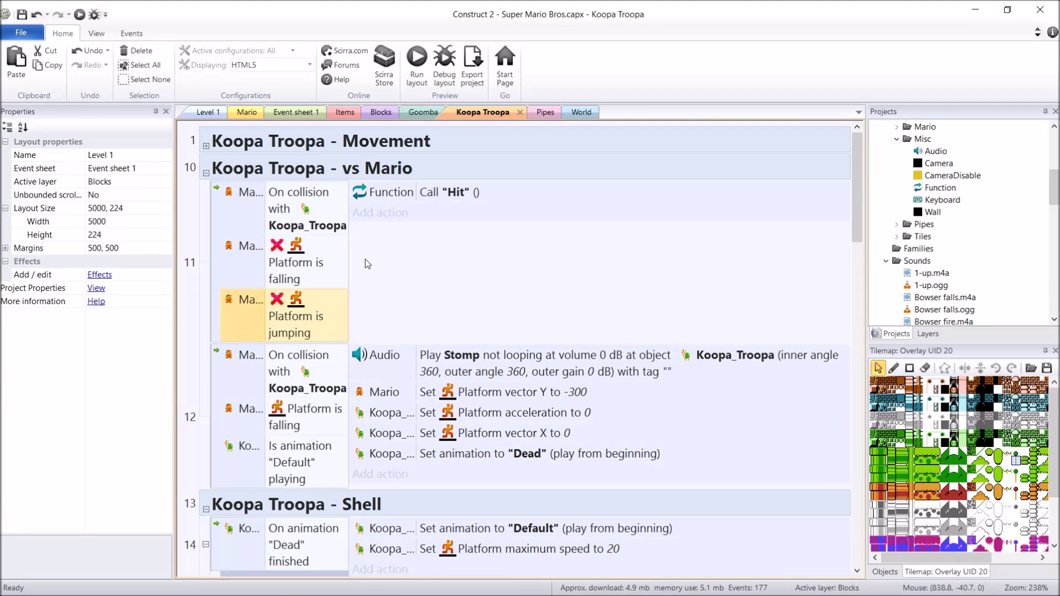
click(387, 192)
click(329, 304)
text(ckoop)
key(Return)
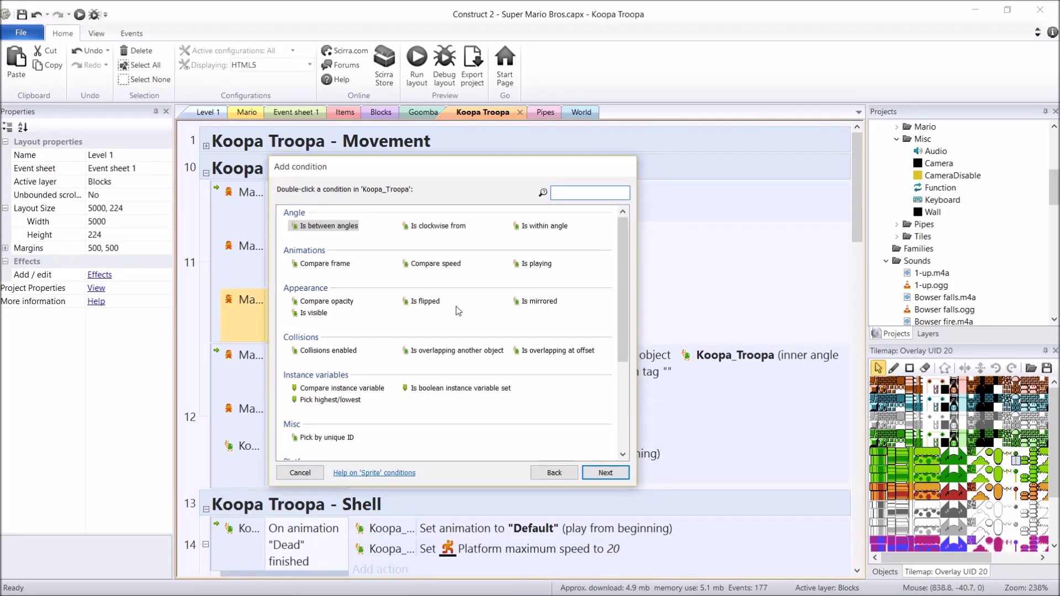
text(is play)
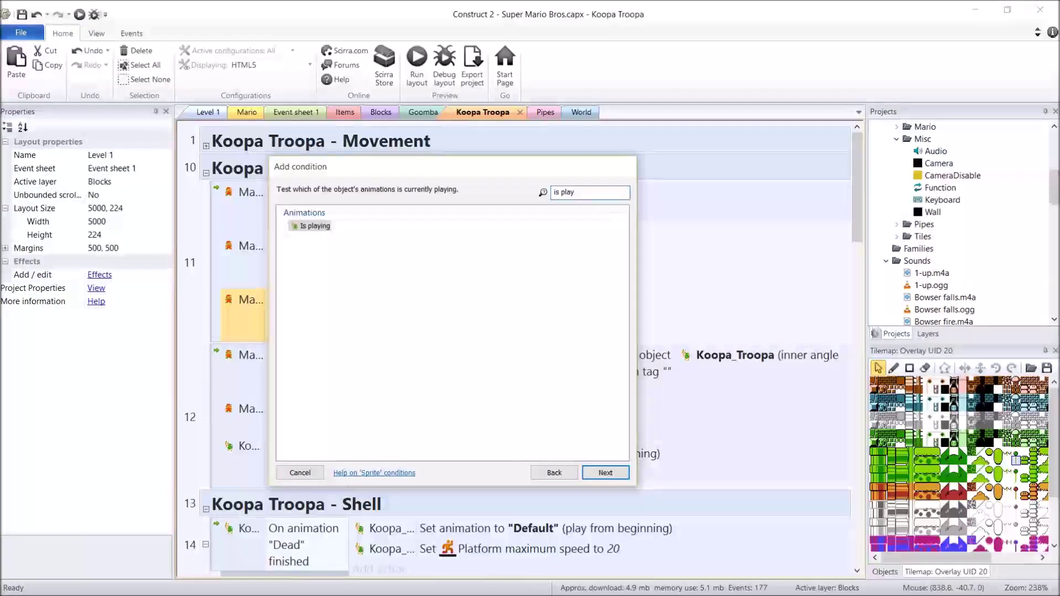
key(Return)
text("Dead")
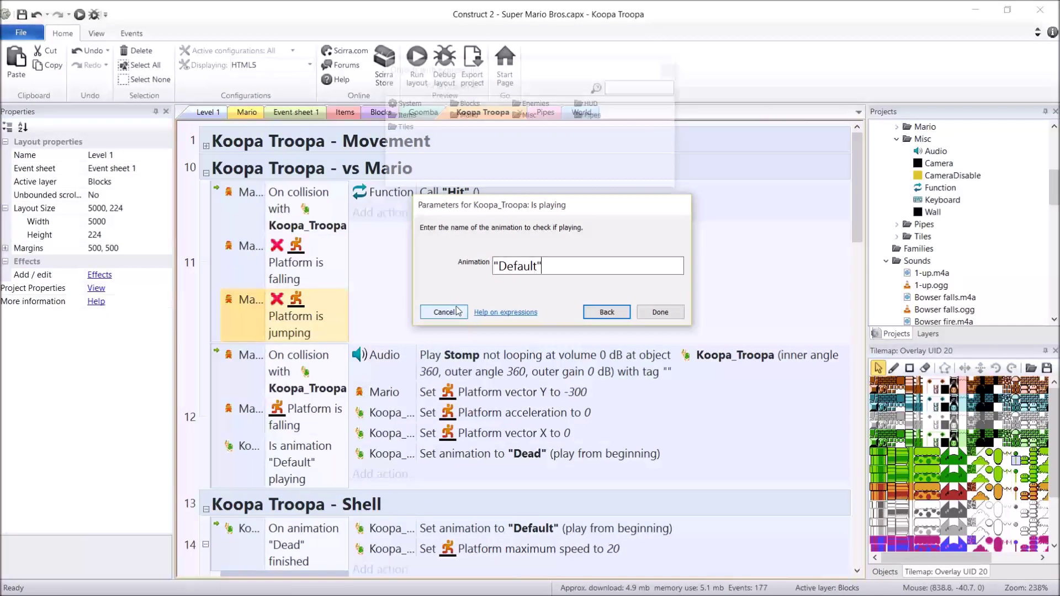
key(Return)
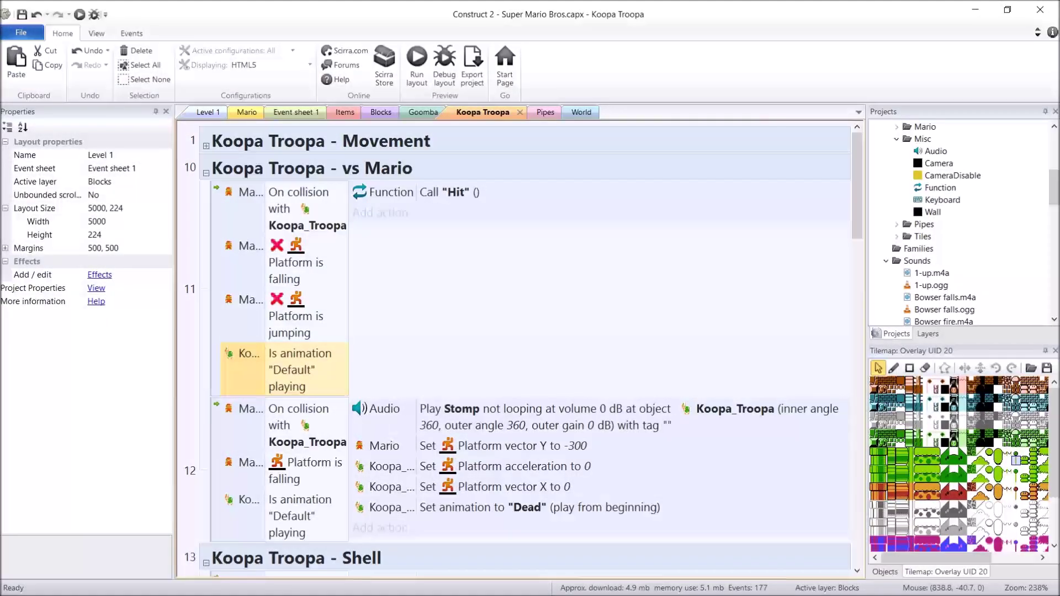
click(497, 351)
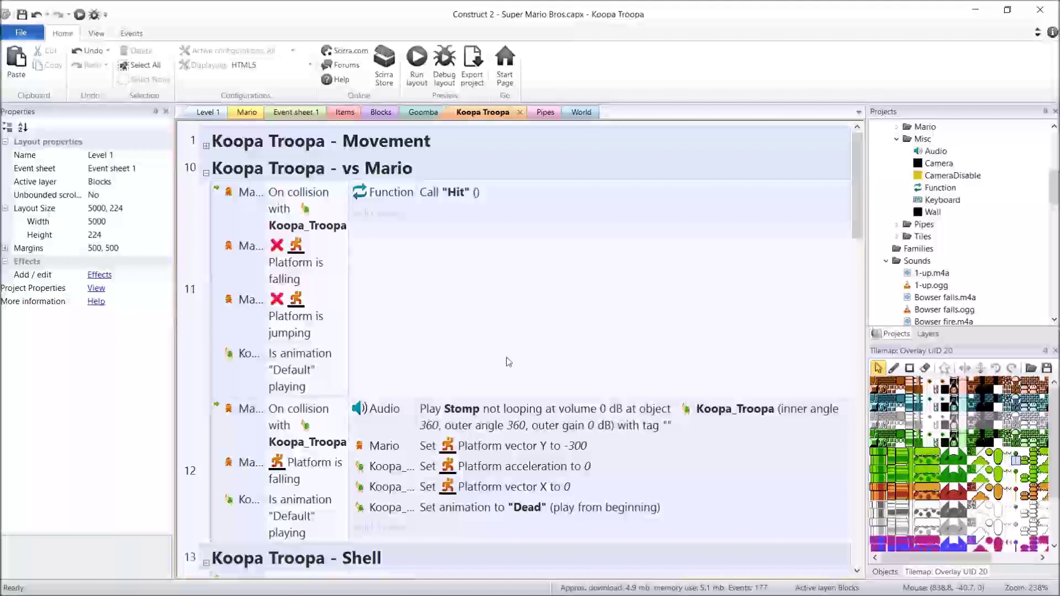
In the Koopa Troopa - Shell group, add a blank sub-event to the Mario collision event that checks the "Dead" animation.
scroll(508, 360, down, 1)
scroll(511, 362, down, 10)
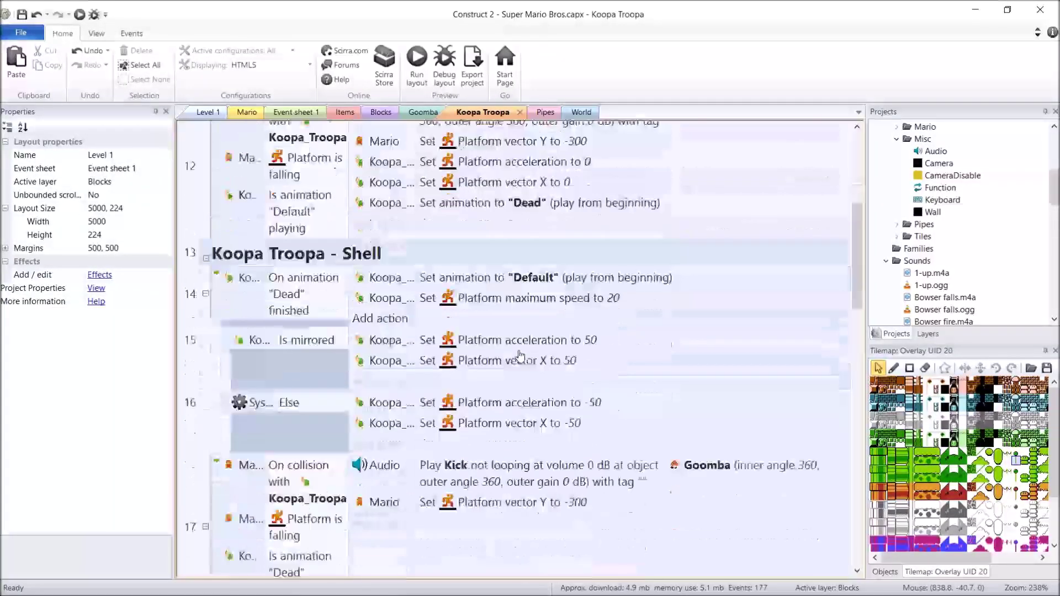
click(564, 353)
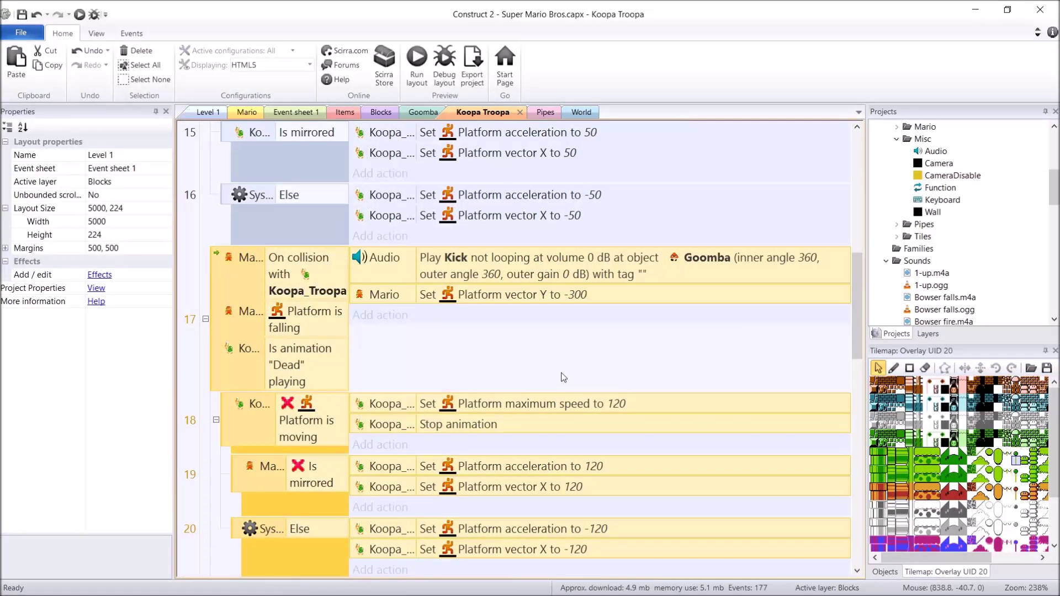
click(308, 319)
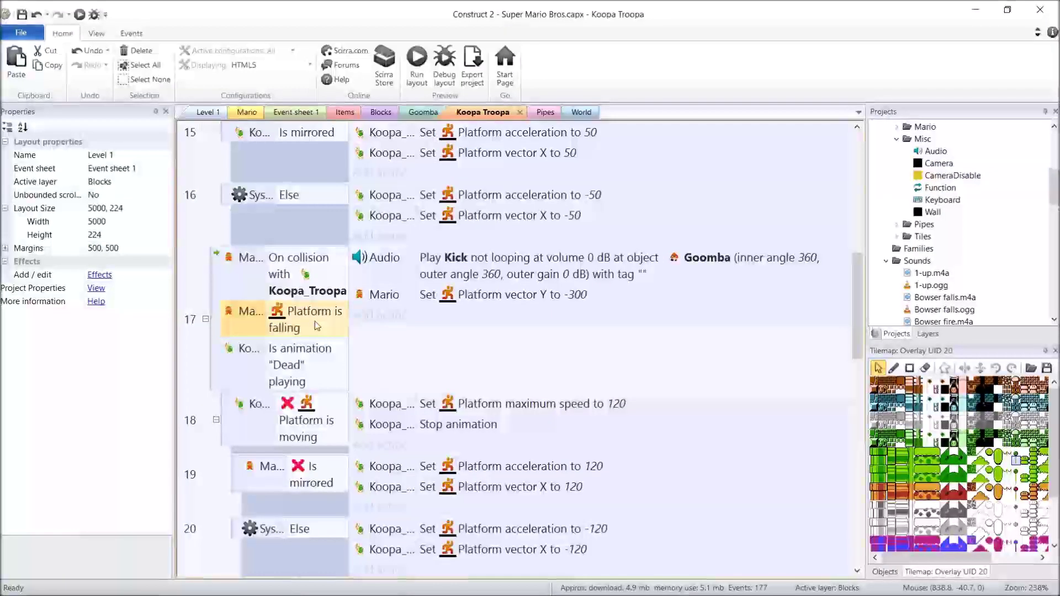
click(225, 312)
key(b)
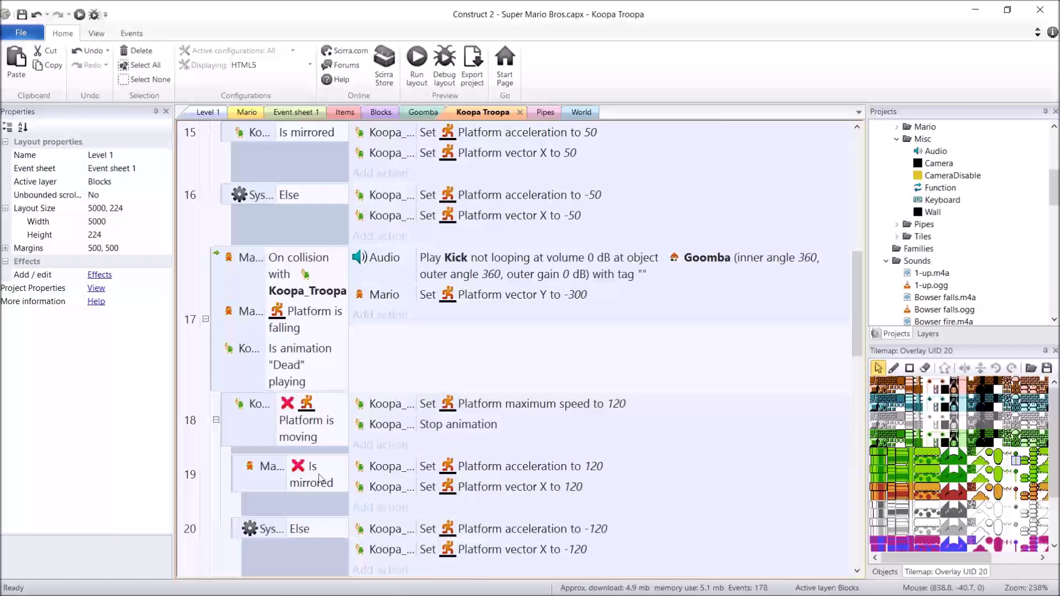
Move the blank sub-event above the inverted Platform is moving sub-event, as the collision event's first sub-event.
scroll(319, 476, down, 3)
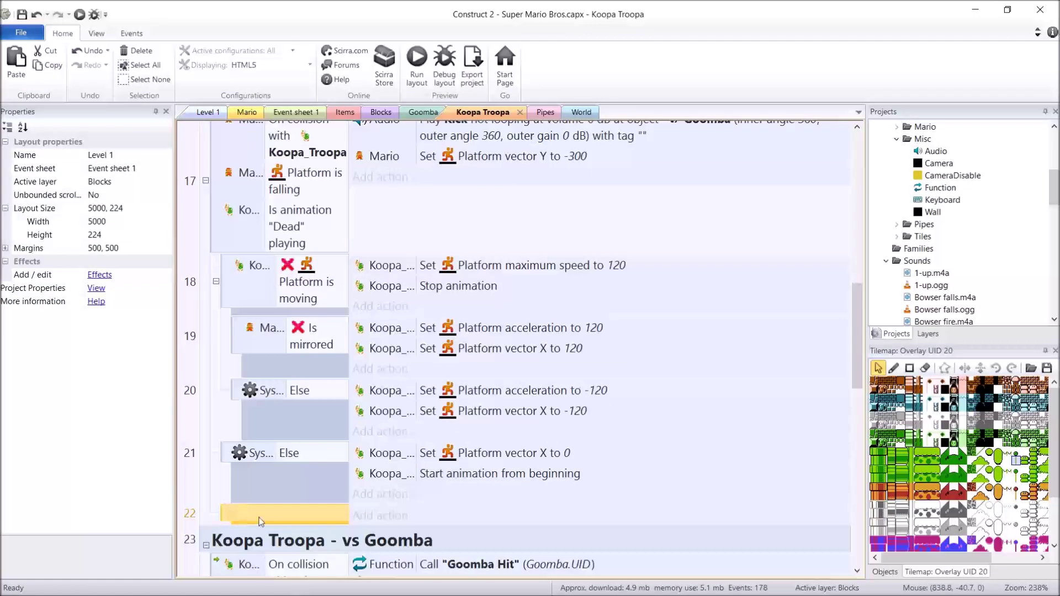
drag(261, 525, 239, 263)
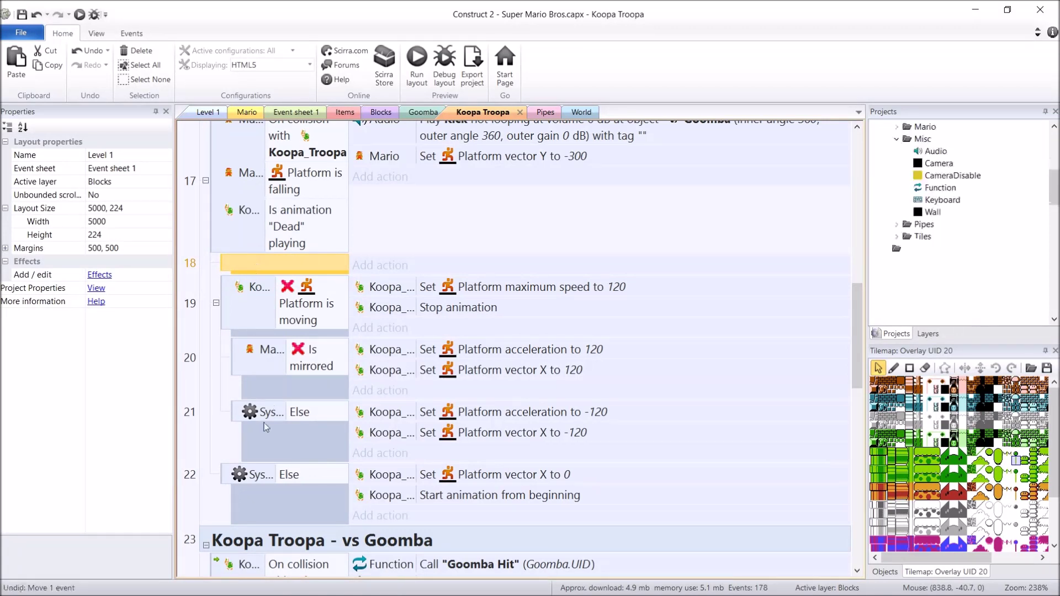
key(ctrl+z)
drag(237, 516, 232, 362)
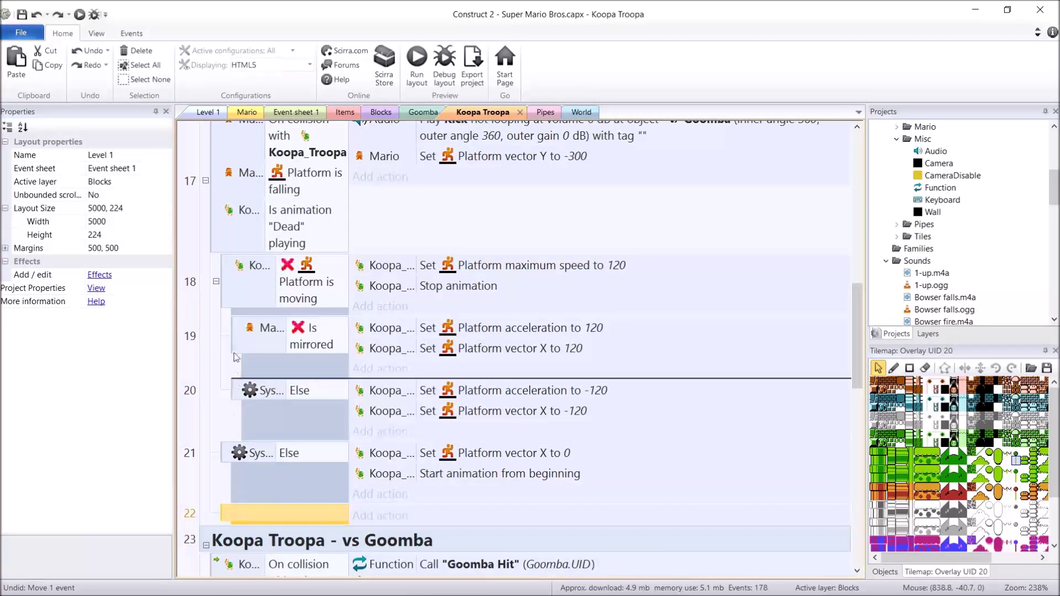
right_click(233, 357)
click(217, 388)
drag(241, 520, 352, 271)
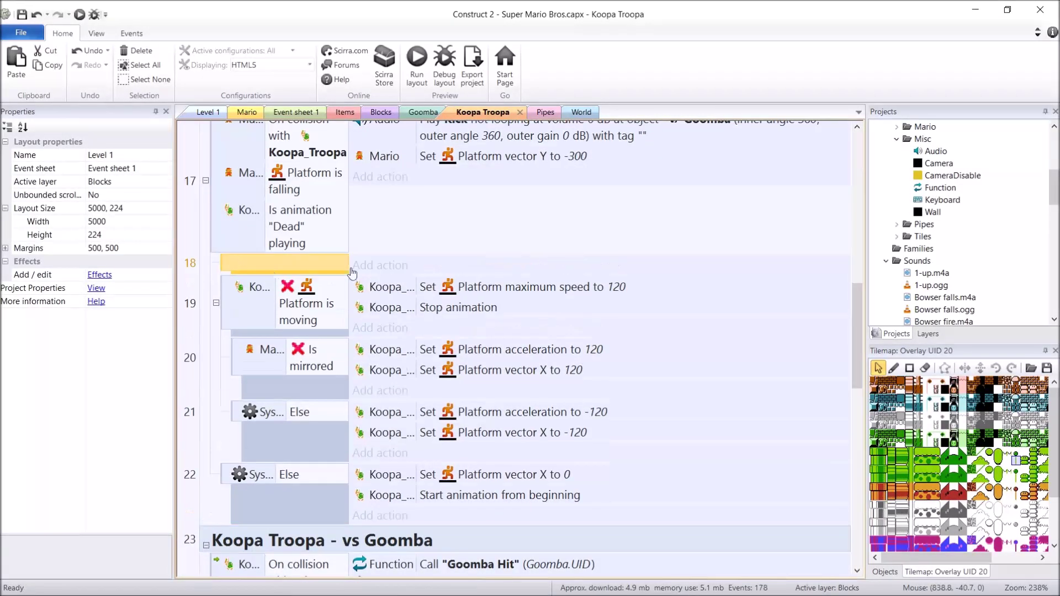
Move Mario's Platform is falling condition and the Set Platform vector Y to -300 action into the blank sub-event of the shell collision event.
click(300, 176)
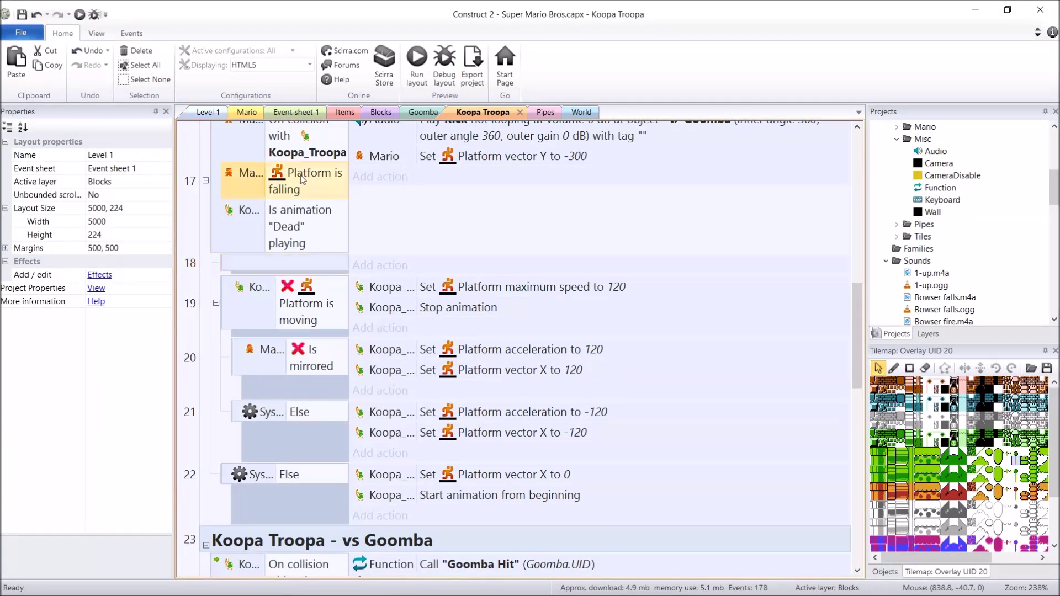
drag(300, 259, 299, 263)
click(436, 157)
drag(437, 162, 434, 234)
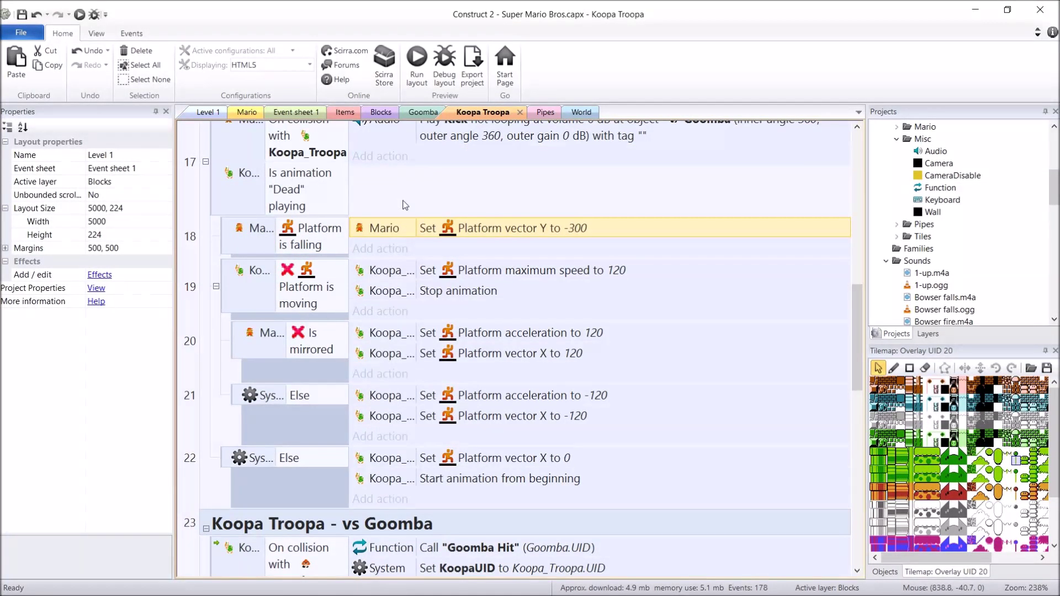
scroll(405, 205, up, 3)
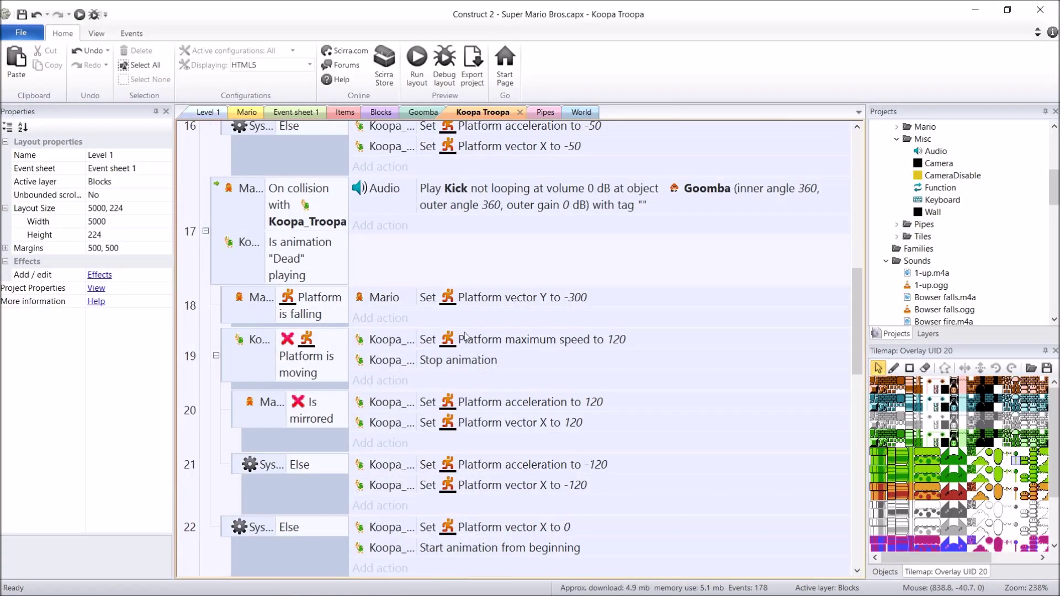
Preview the layout and stomp on the Koopa Troopa with Mario to test the bounce and the shell collision.
click(417, 62)
click(486, 301)
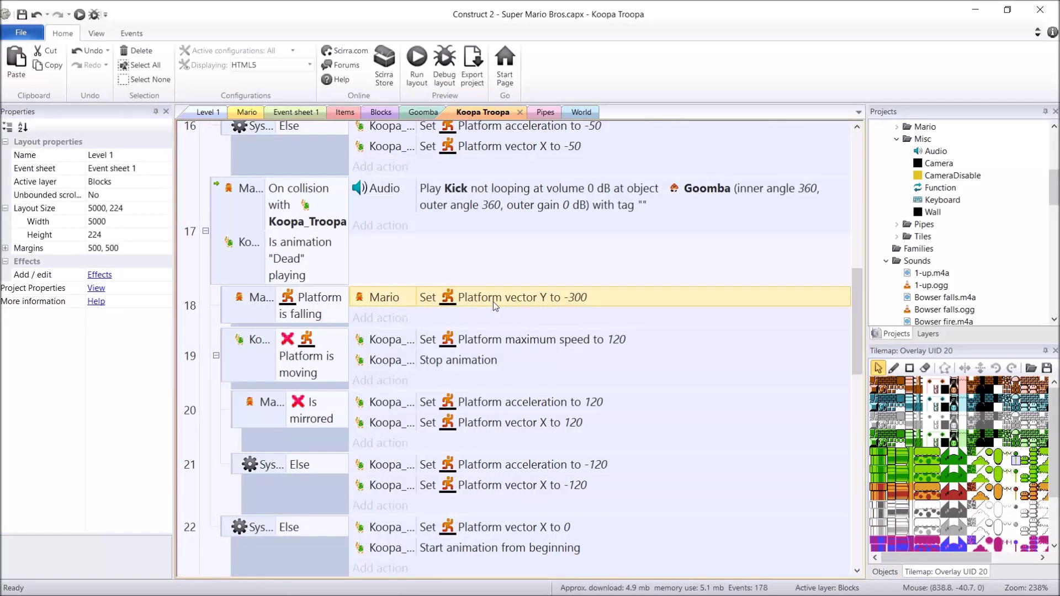
click(331, 305)
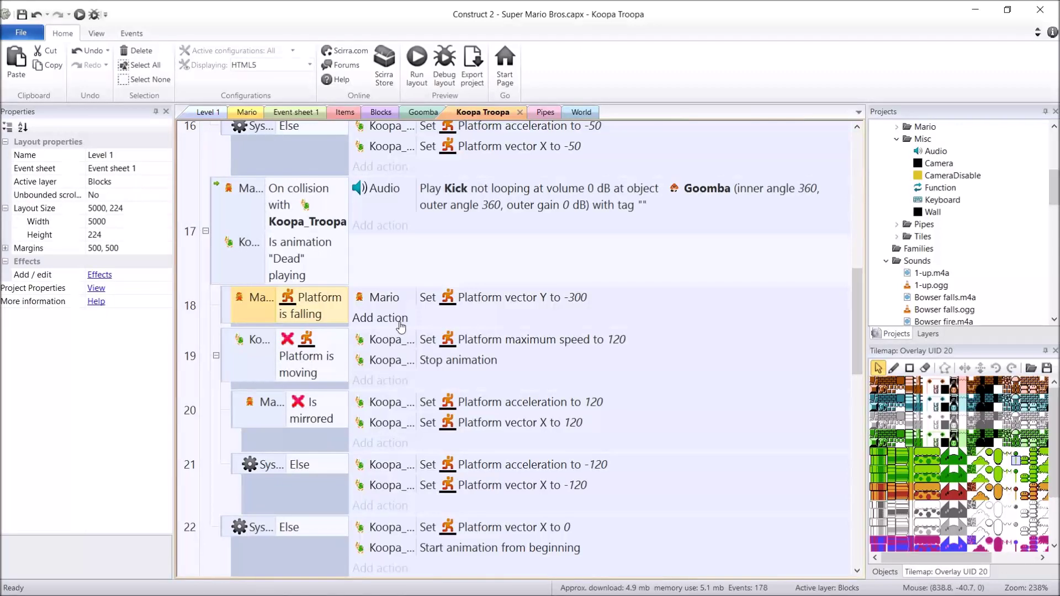
click(417, 60)
key(Right)
key(Up)
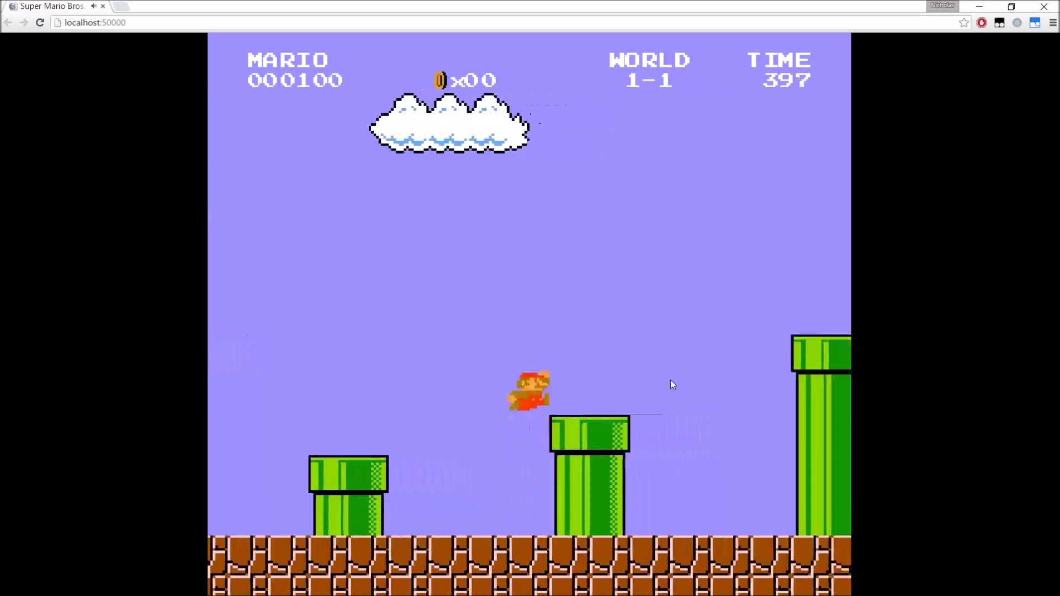
key(Up)
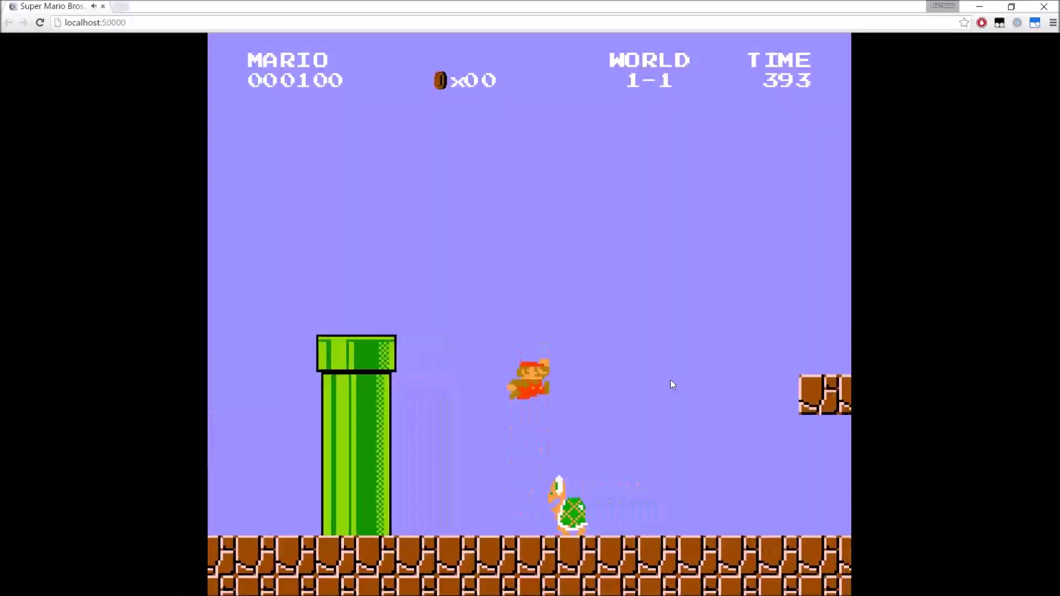
key(Left)
key(Right)
key(Up)
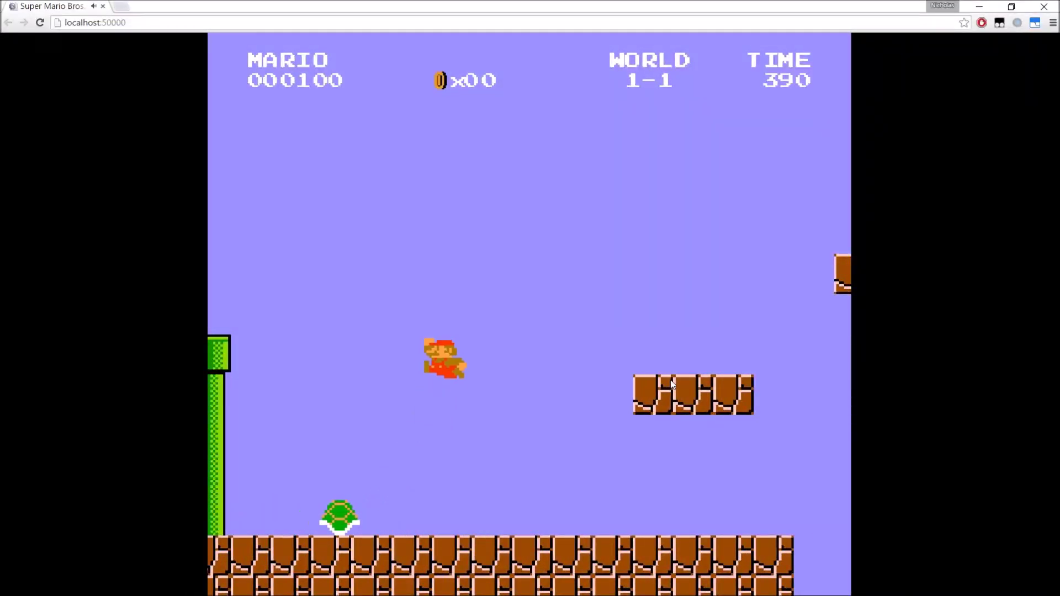
key(Right)
key(Up)
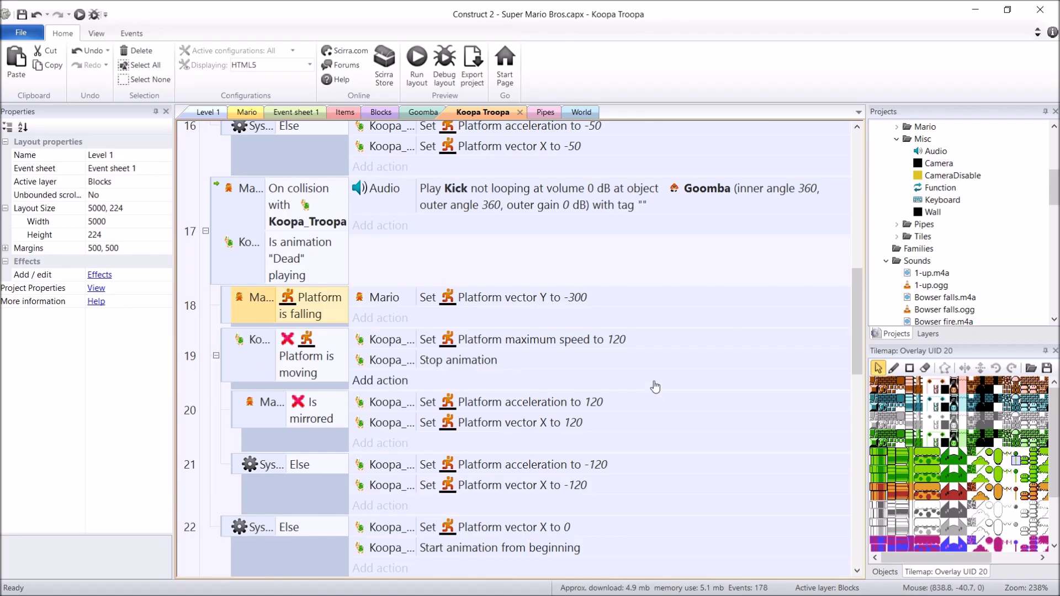
Restart the preview and collect a mushroom from the third question block in the brick row to make Mario big.
key(F5)
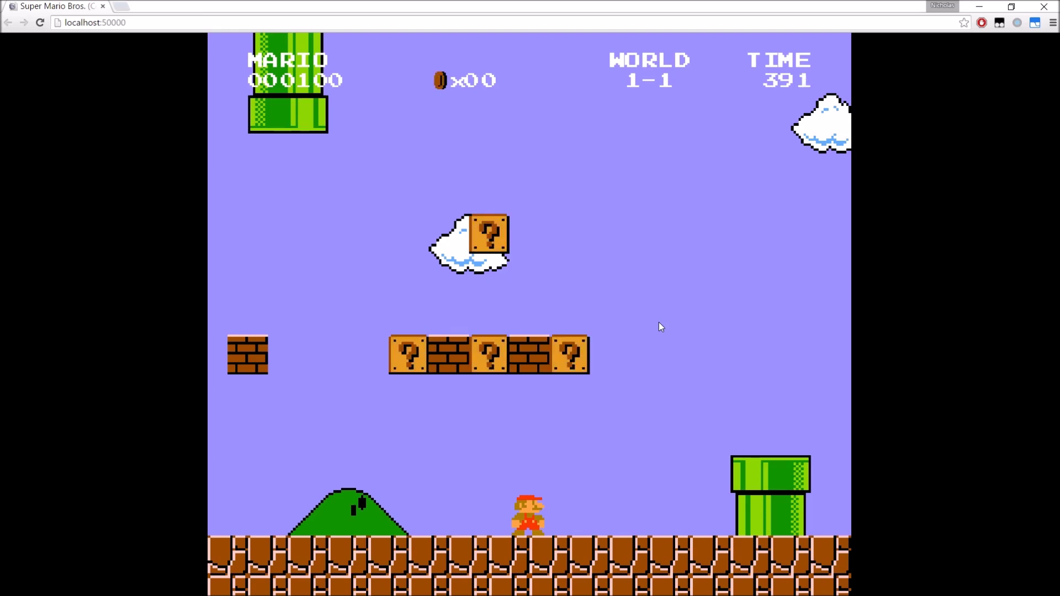
key(Right)
key(Up)
key(Right)
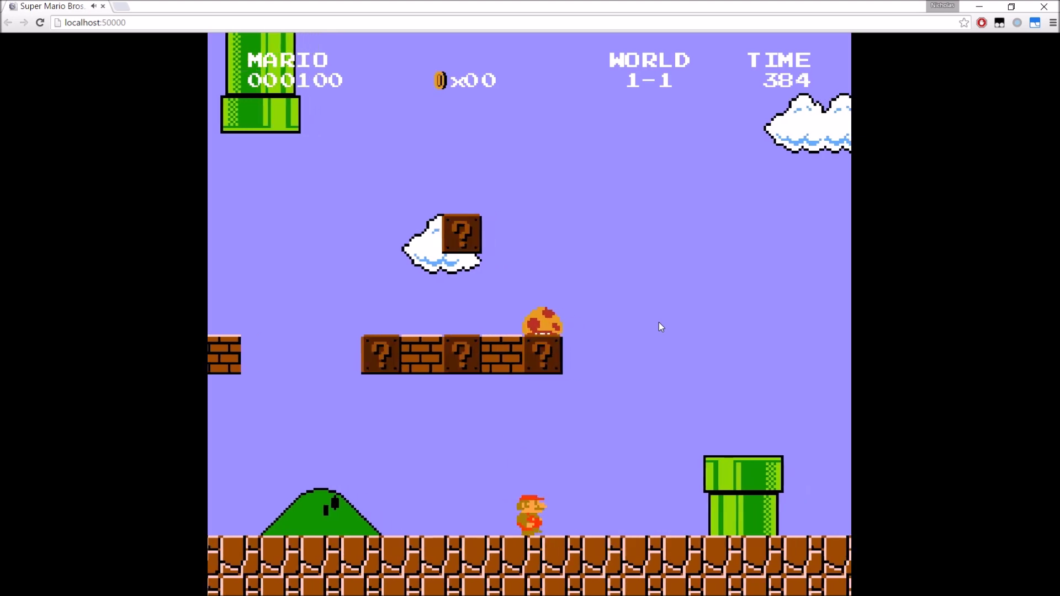
key(Right)
key(Up)
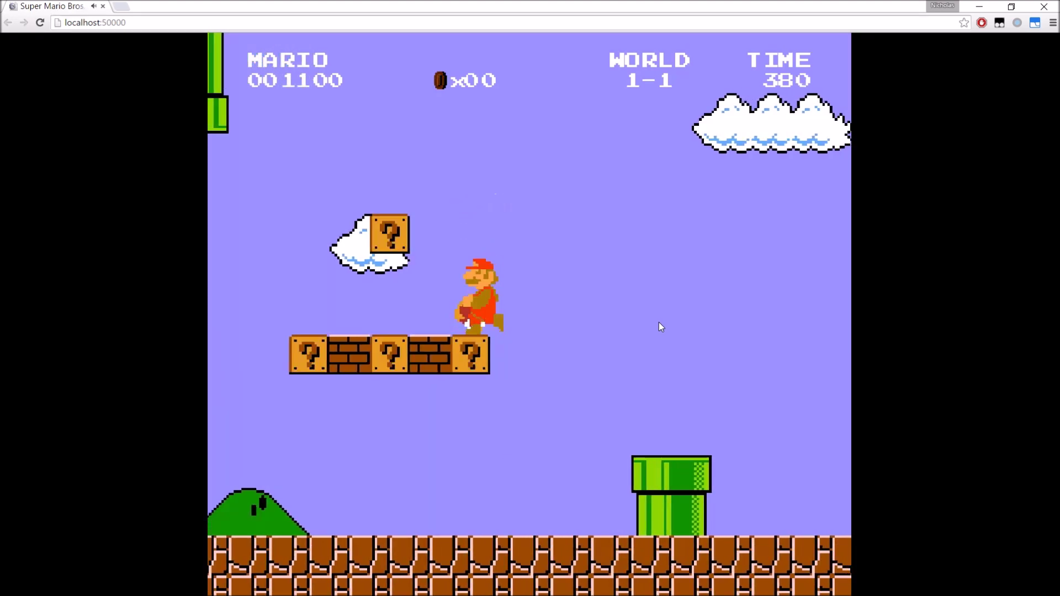
Play as big Mario, break the brick between the first two question blocks, and test jumping around the one-block gap.
key(Left)
key(Up)
key(Up)
key(Right)
key(Left)
key(Left)
key(Up)
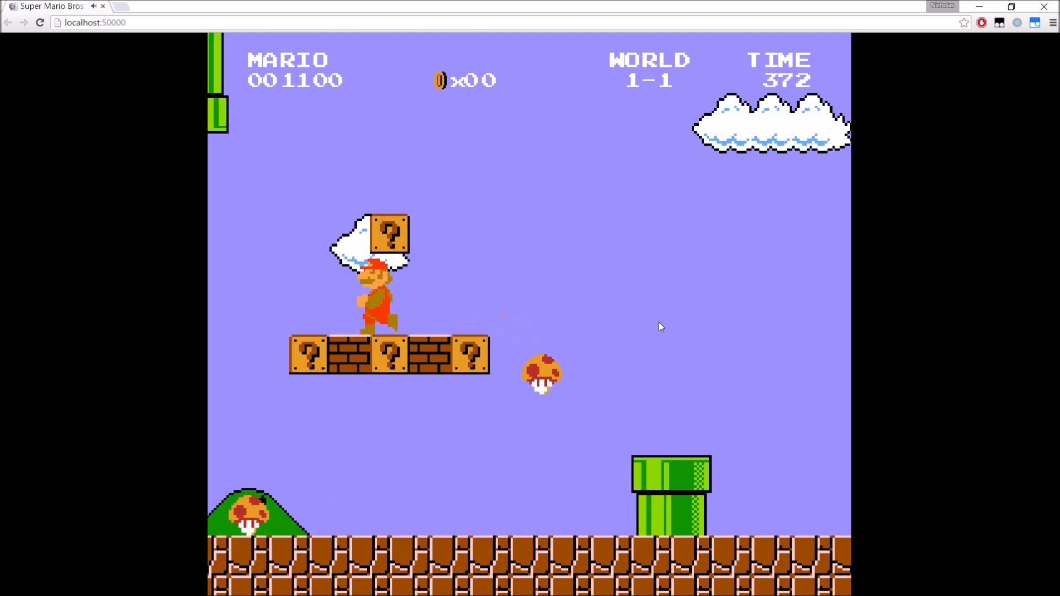
key(Right)
key(Up)
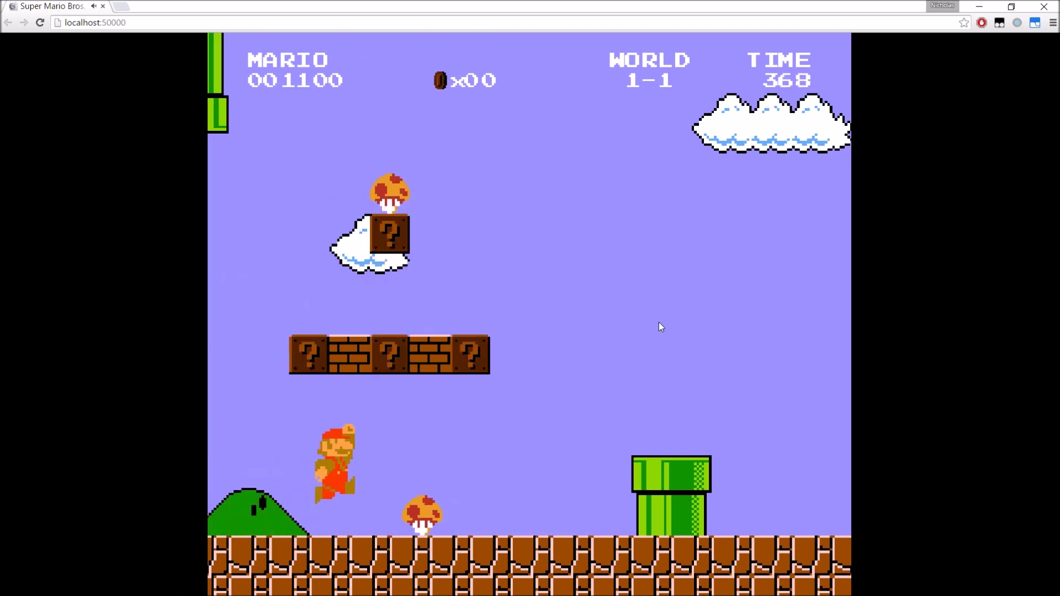
key(Left)
key(Up)
key(Right)
key(Up)
key(Up)
key(Up)
key(Up)
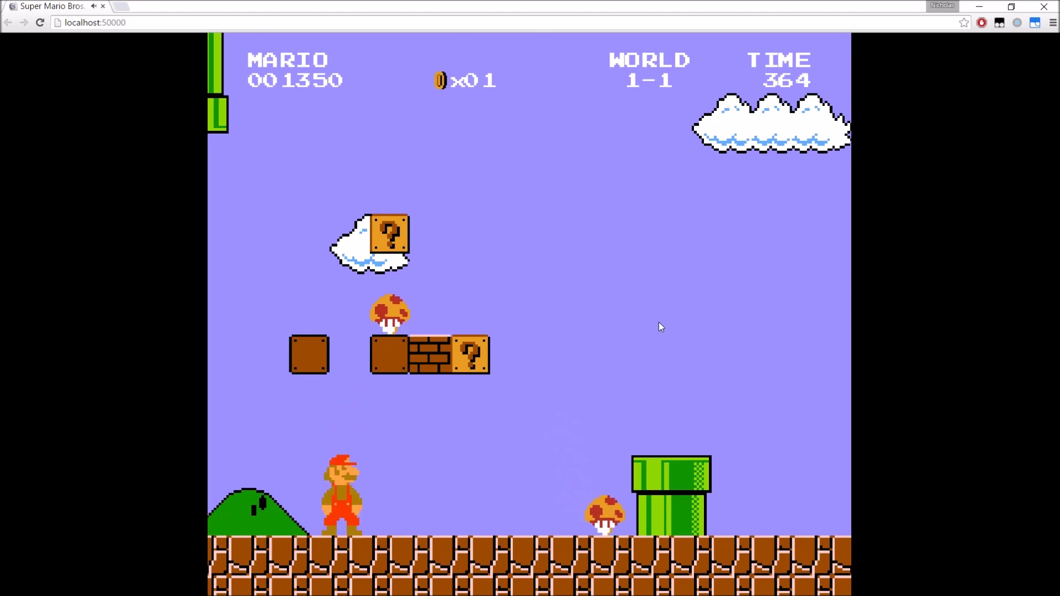
key(Up)
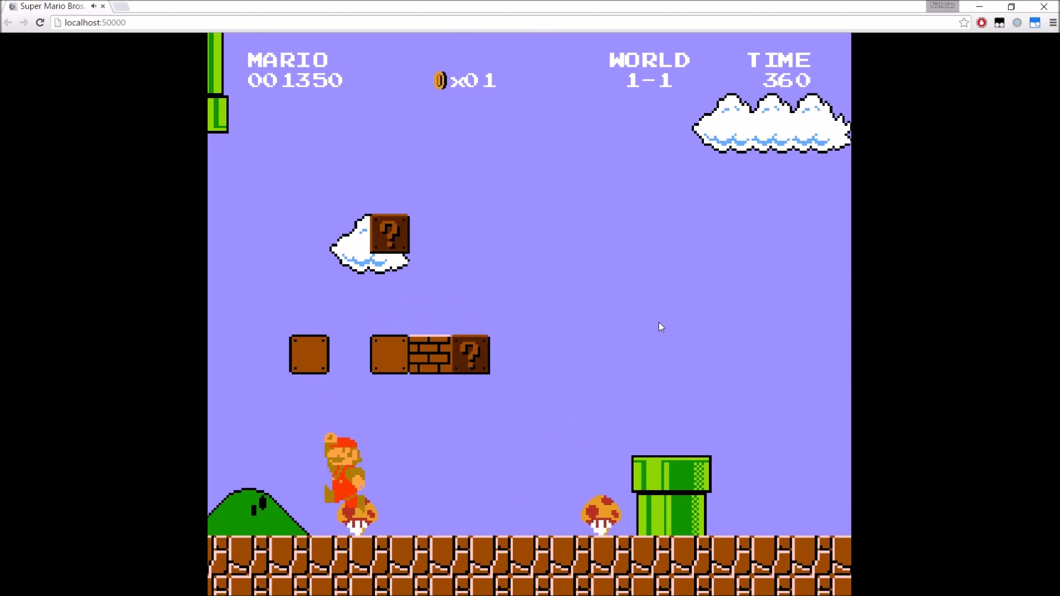
Remove the brick between the first two question blocks in Level 1 and reload the game preview.
key(F5)
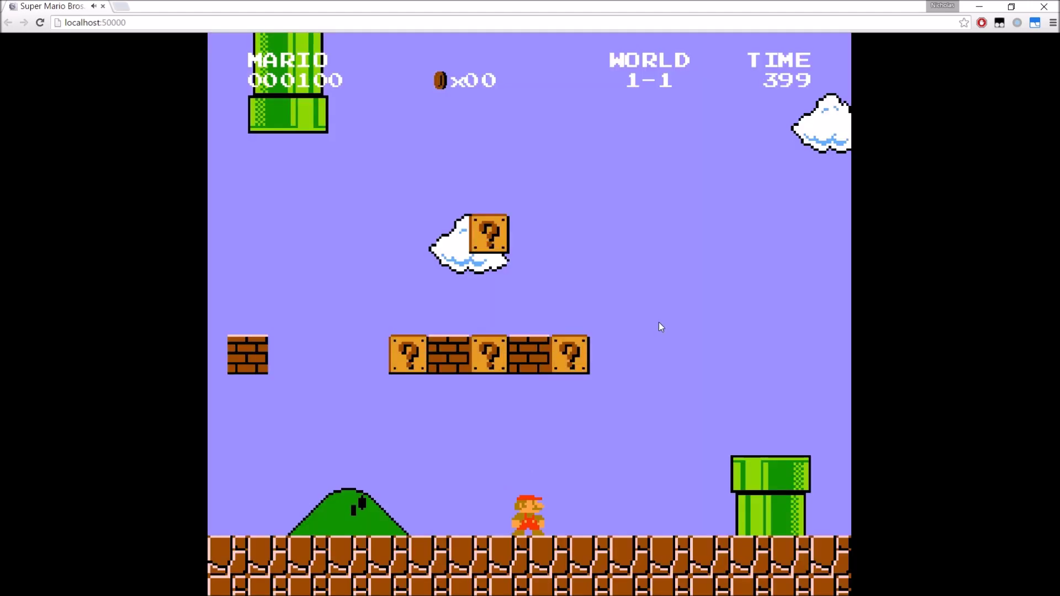
key(alt+Tab)
key(alt+Tab)
key(F5)
Play as small Mario, hit the first two question blocks, and test jumping and falling through the one-block gap between them.
key(Left)
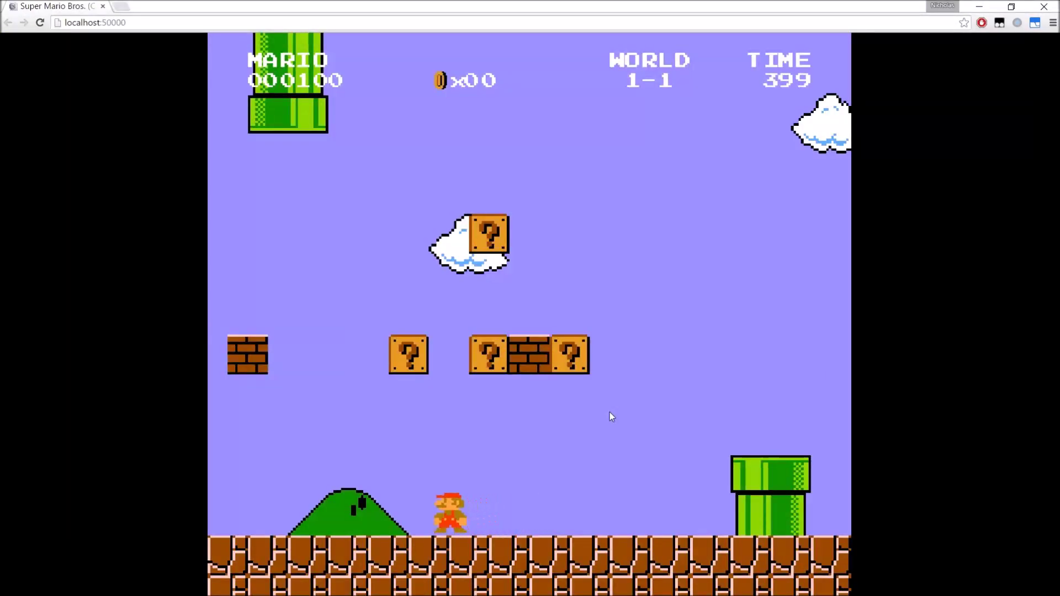
key(Up)
key(Up)
key(Left)
key(Right)
key(Up)
key(Left)
key(Up)
key(Right)
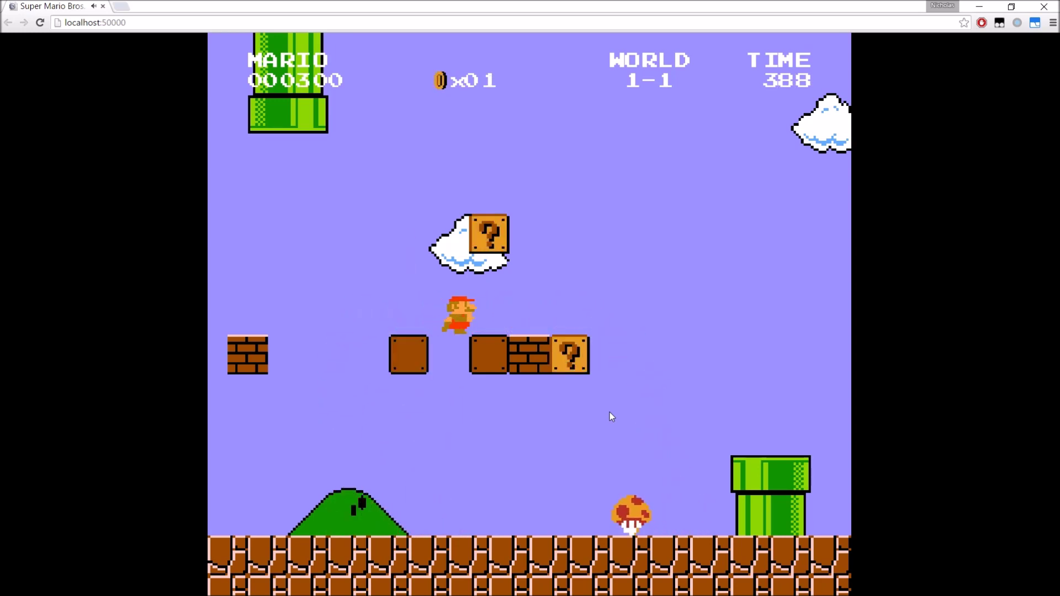
key(Left)
key(Right)
key(Left)
key(Up)
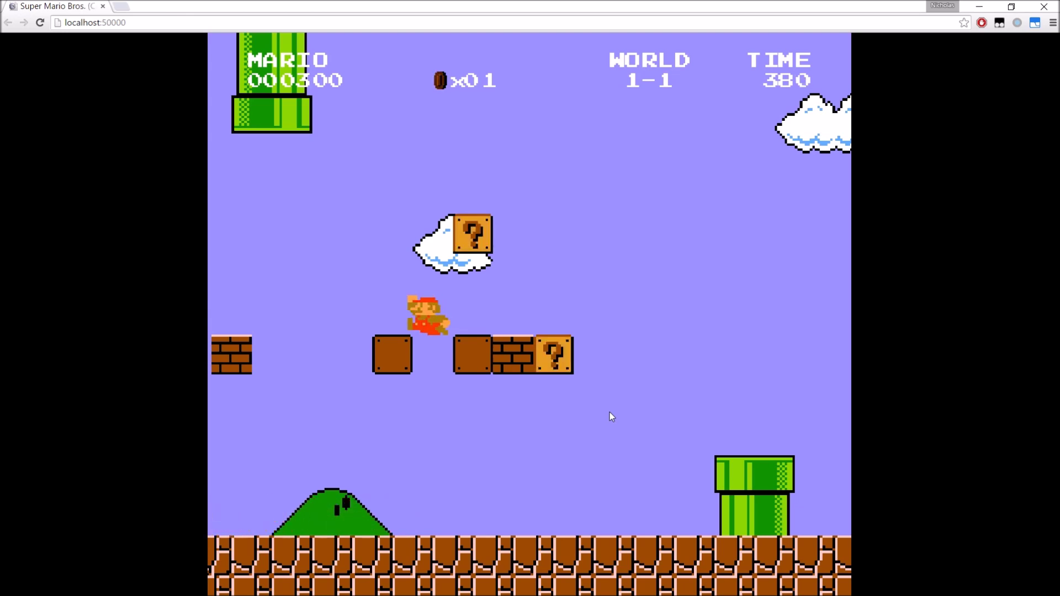
key(Right)
Back in Construct 2, narrow the collision polygon of Mario's SmallIdle animation by one pixel per side, with the left points at X 1.
key(alt+Tab)
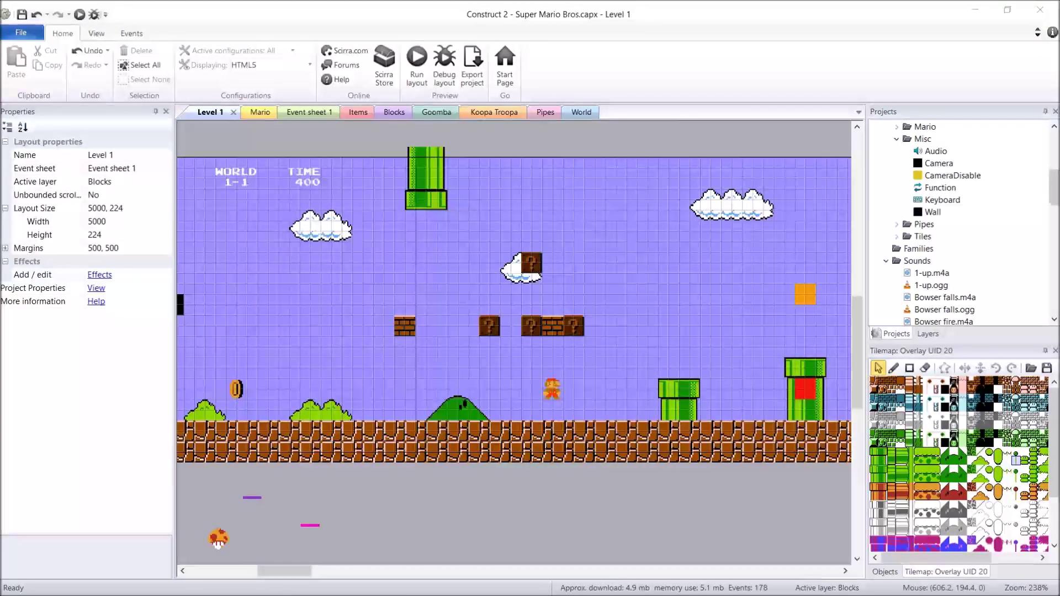
double_click(552, 389)
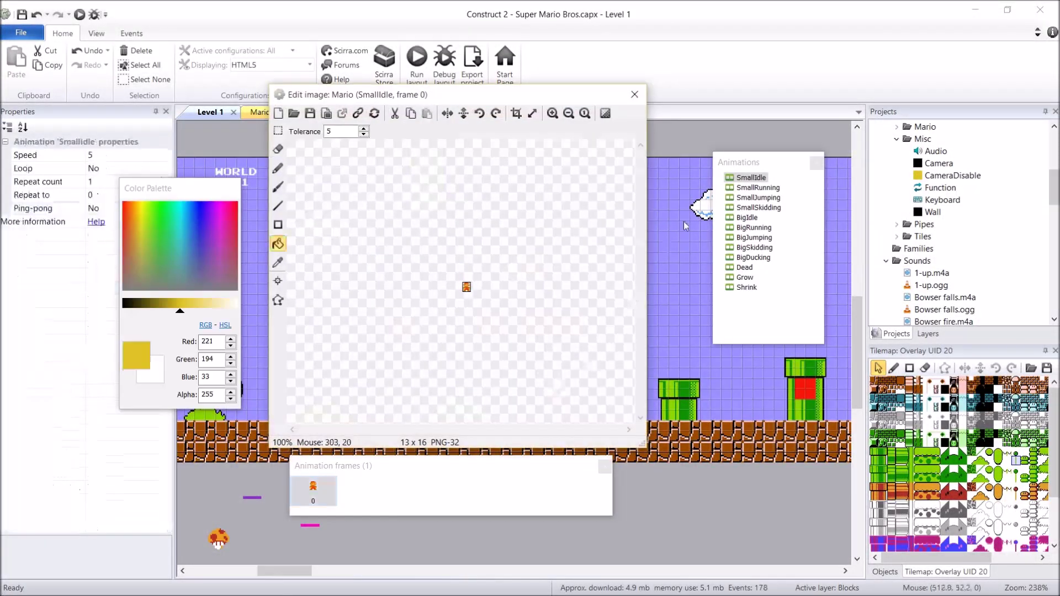
click(278, 299)
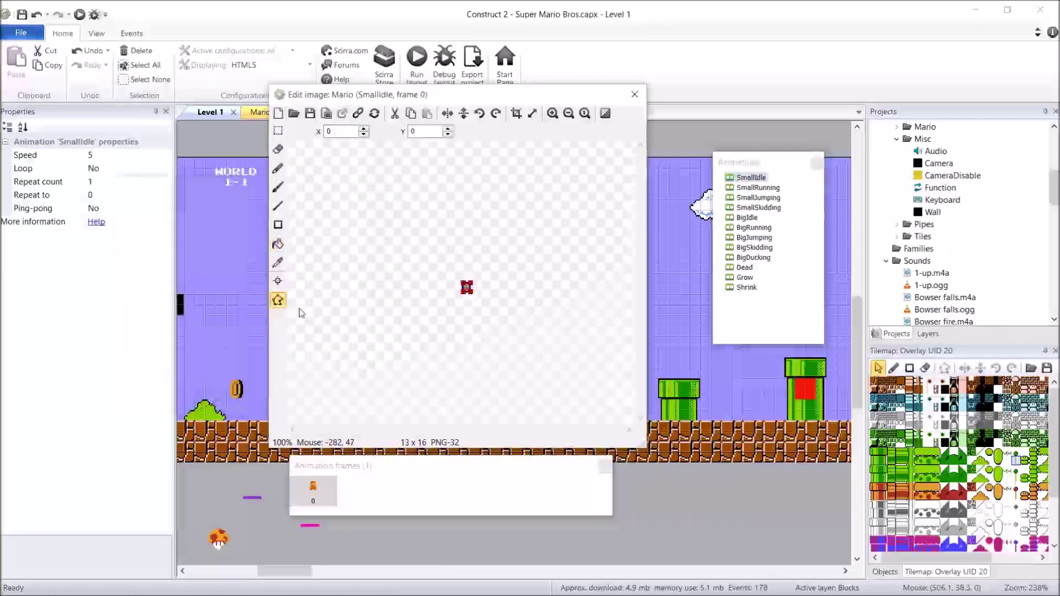
scroll(540, 346, up, 1)
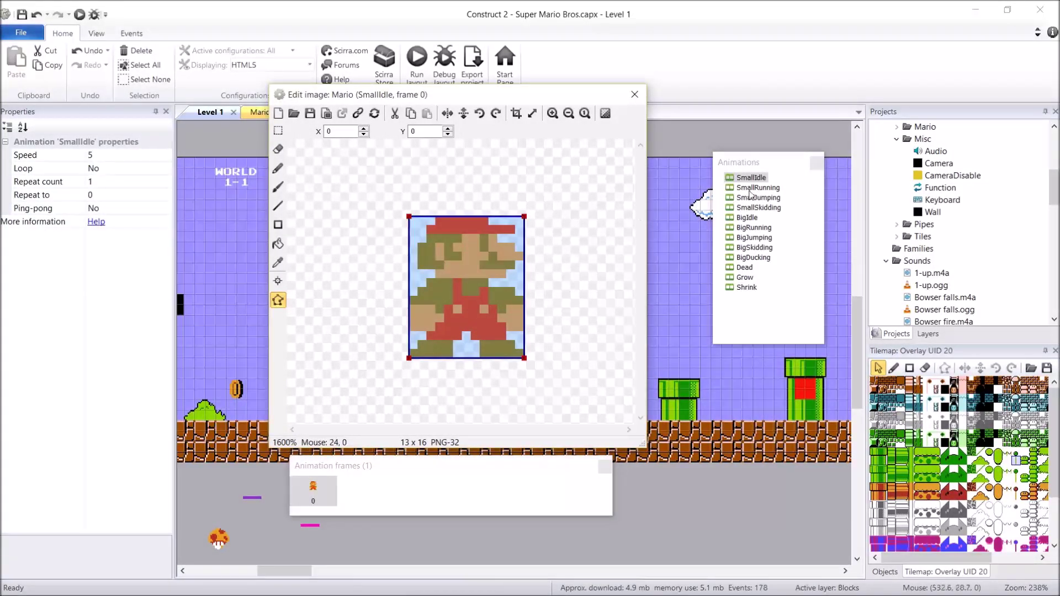
click(524, 217)
click(363, 134)
click(409, 219)
click(364, 131)
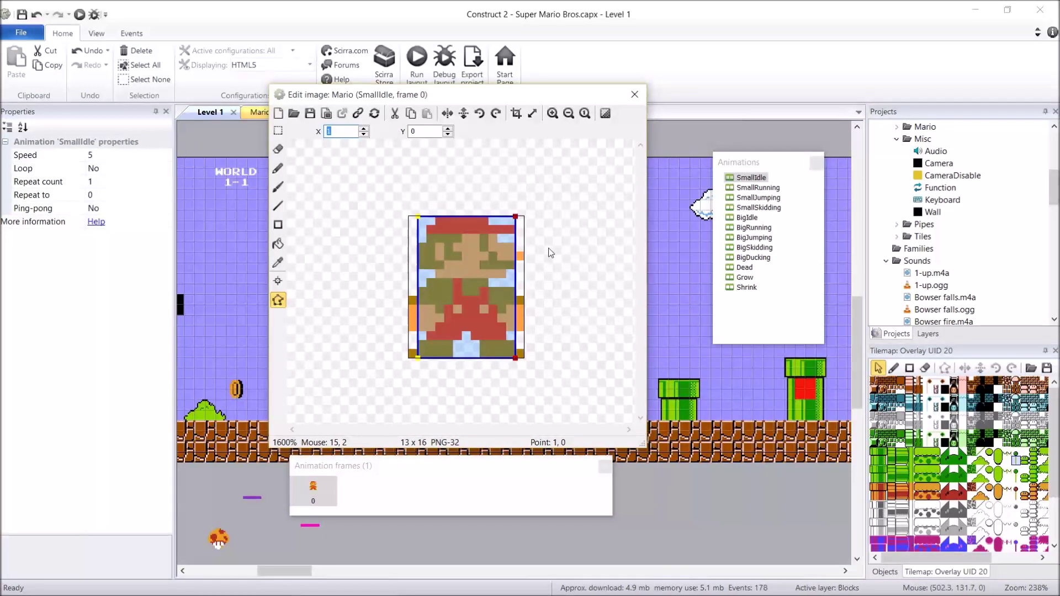
Narrow the SmallJumping collision polygon to X 1 on the left and X 14 on the right, and compare it with SmallIdle.
click(765, 198)
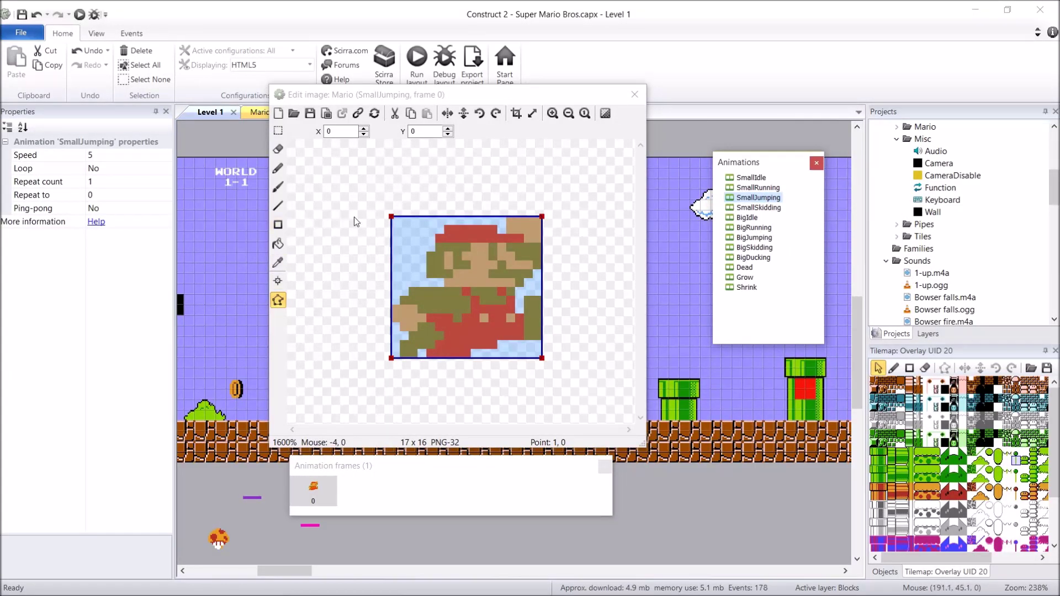
click(394, 220)
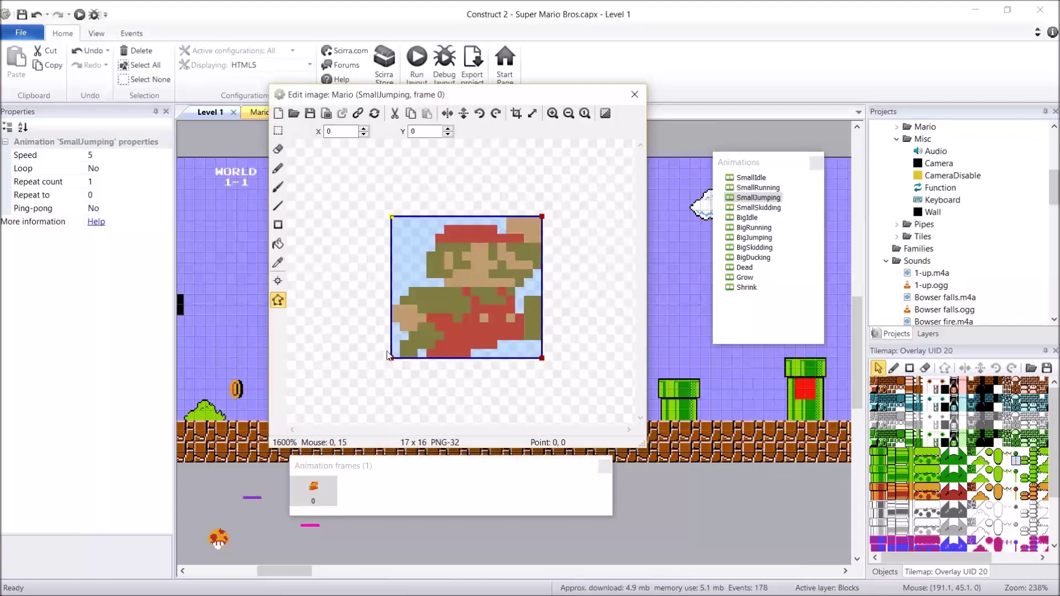
click(365, 129)
click(542, 217)
click(542, 358)
click(364, 134)
click(363, 134)
click(363, 134)
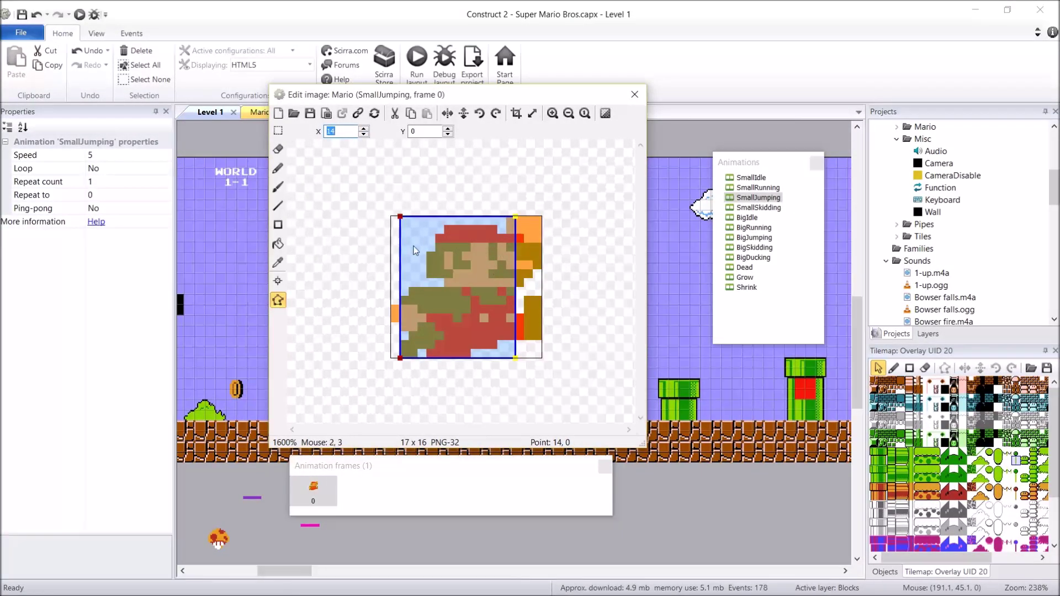
click(750, 178)
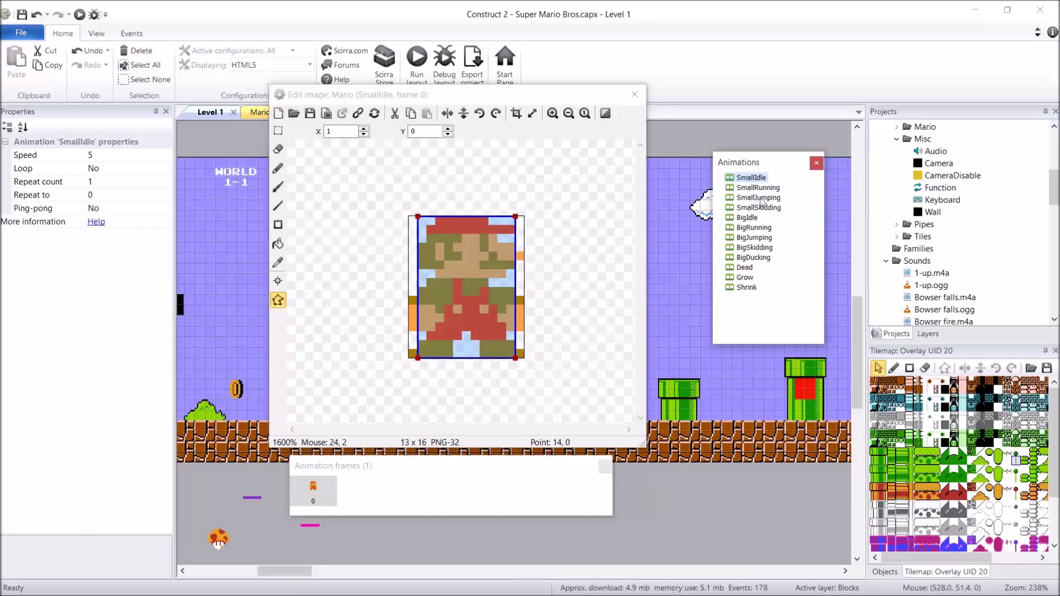
click(755, 199)
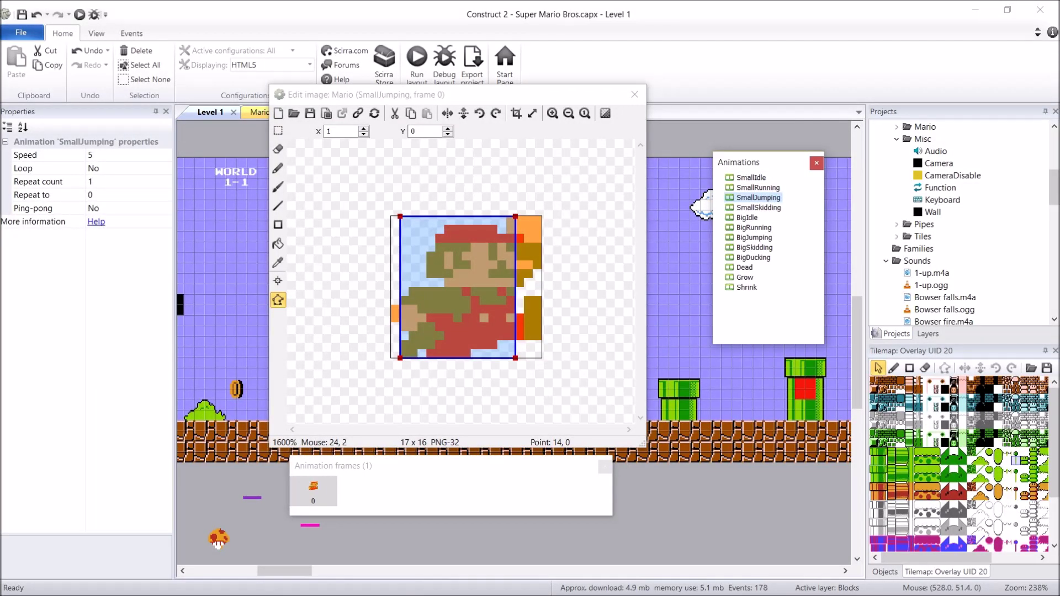
Narrow the collision polygon of Mario's BigIdle animation by one pixel per side, with the left points at X 1.
click(749, 219)
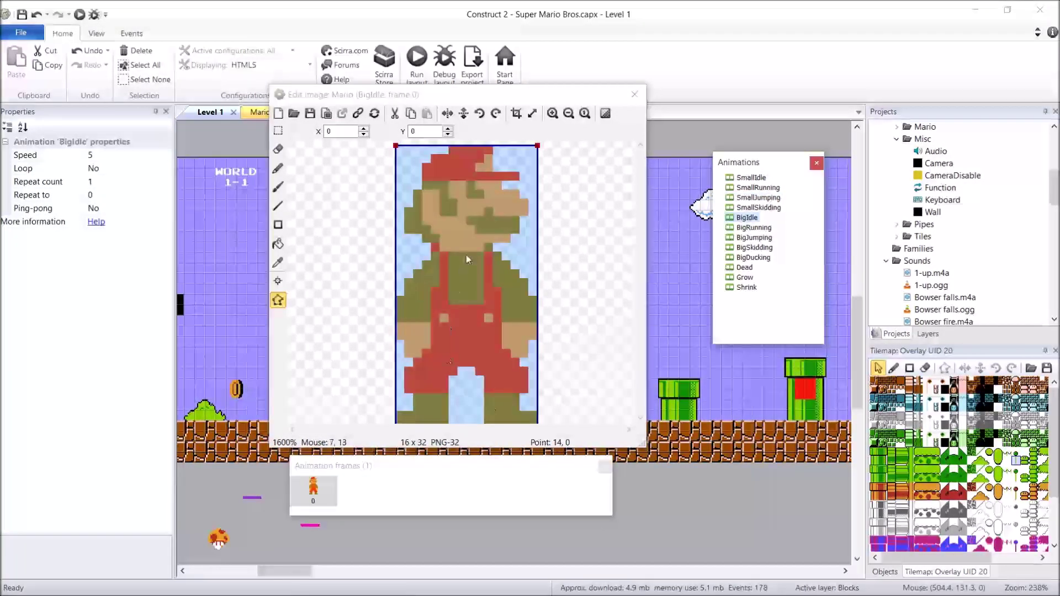
click(396, 149)
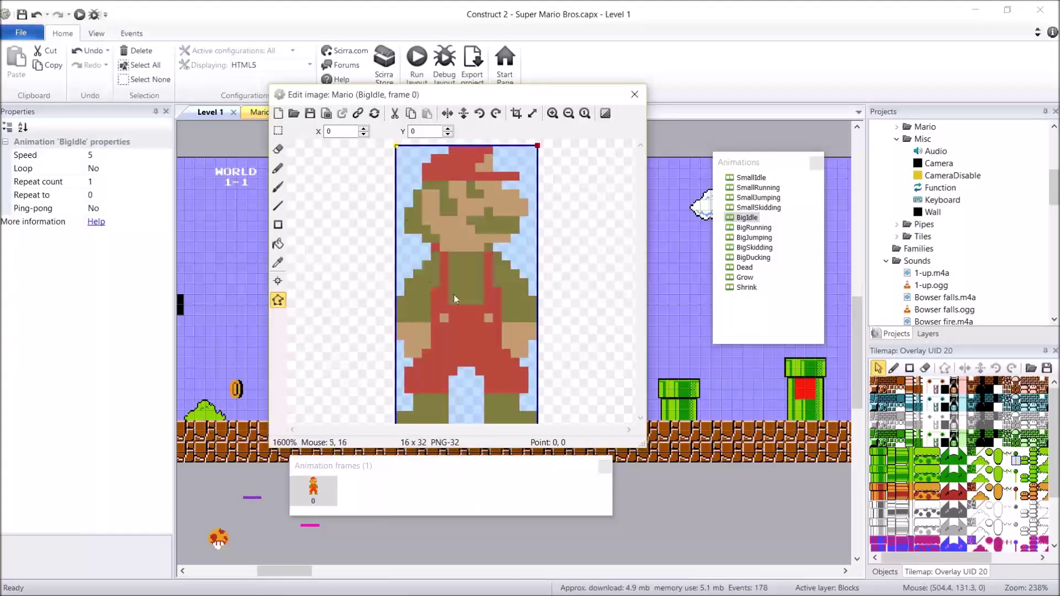
ctrl+scroll(507, 312, down, 1)
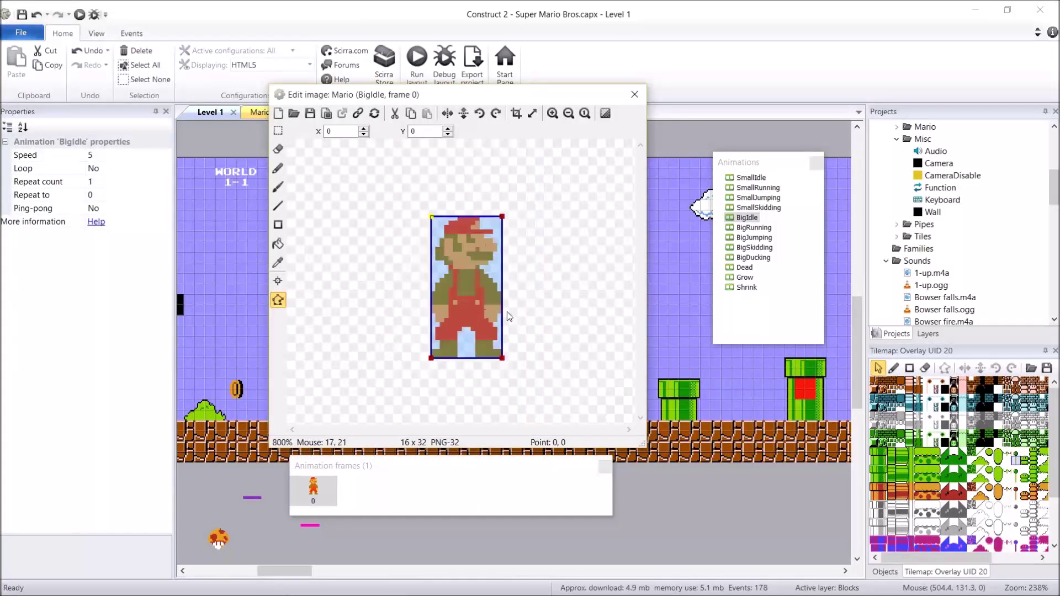
click(364, 128)
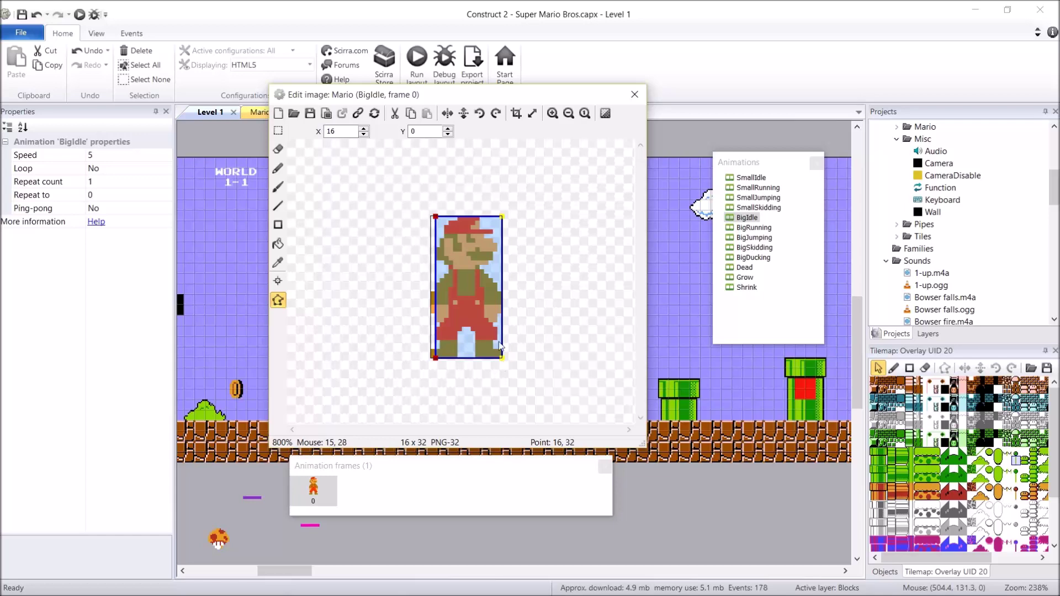
click(364, 134)
click(545, 242)
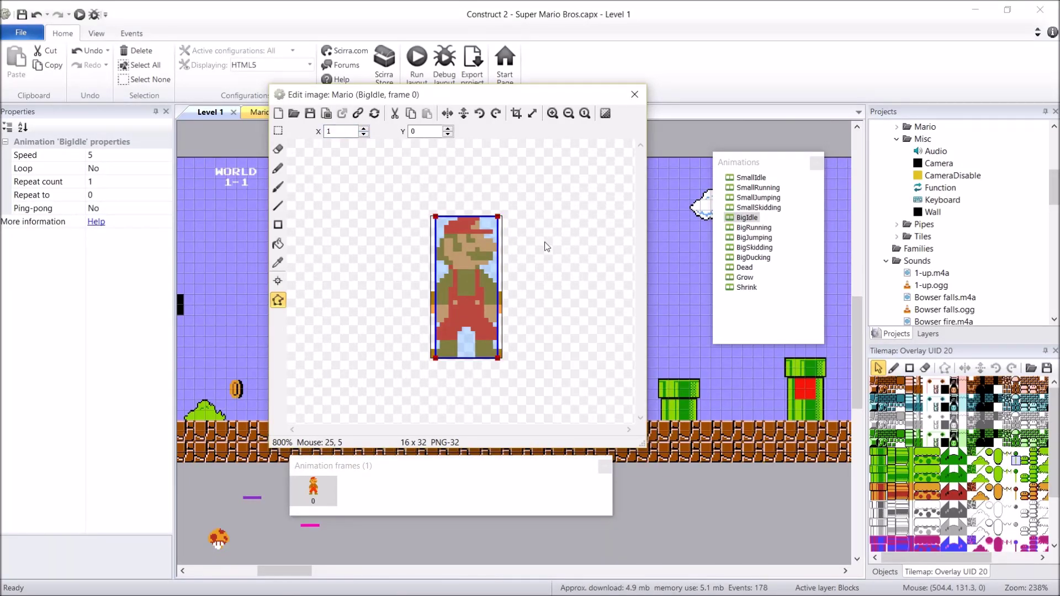
Check the BigRunning frames and narrow frame 0's collision polygon to X 9 on the left and X 23 on the right.
click(753, 227)
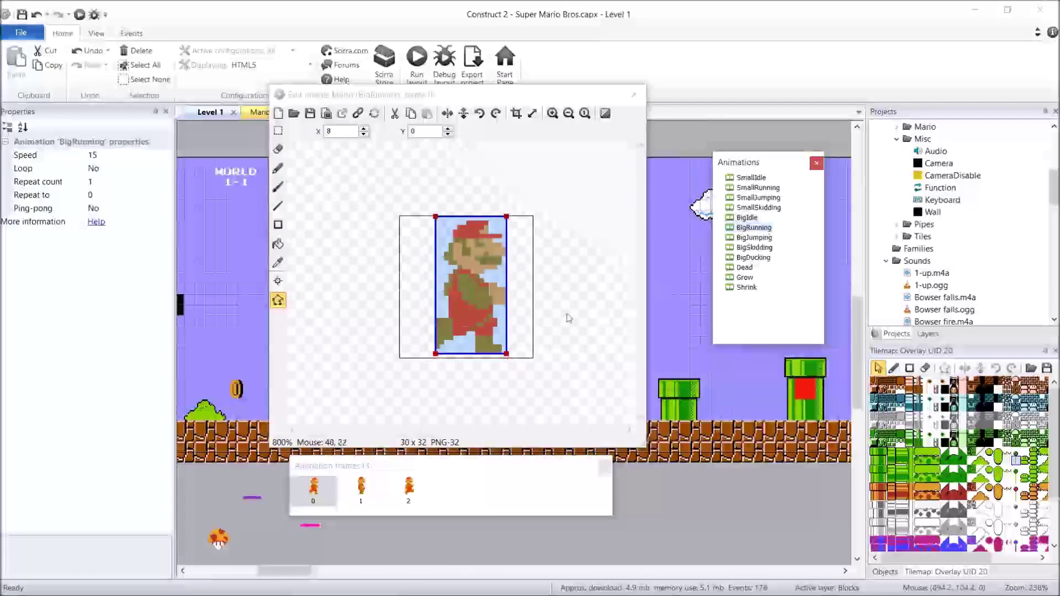
click(361, 489)
click(416, 491)
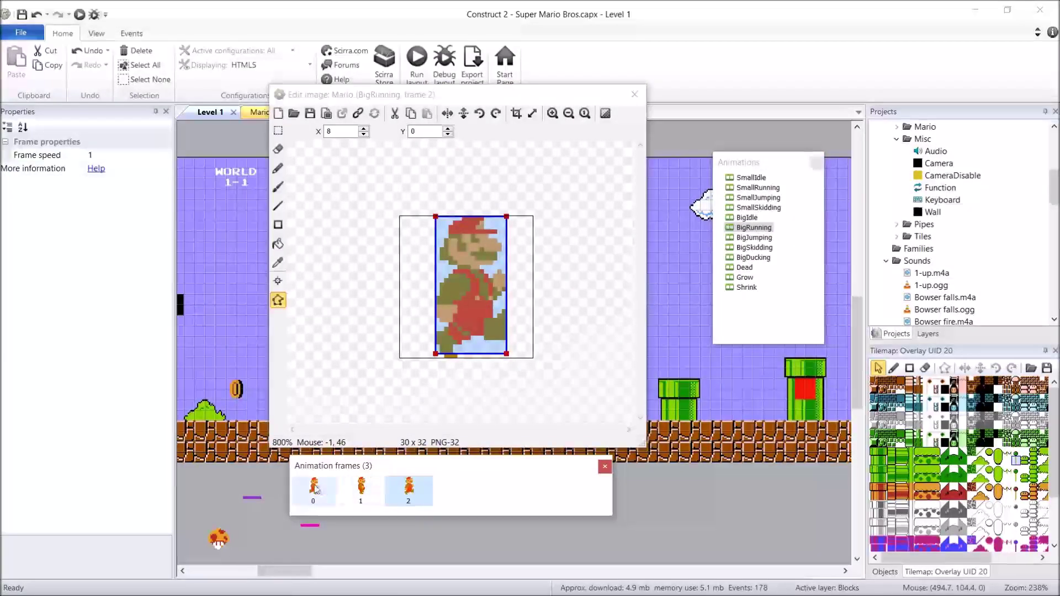
click(313, 489)
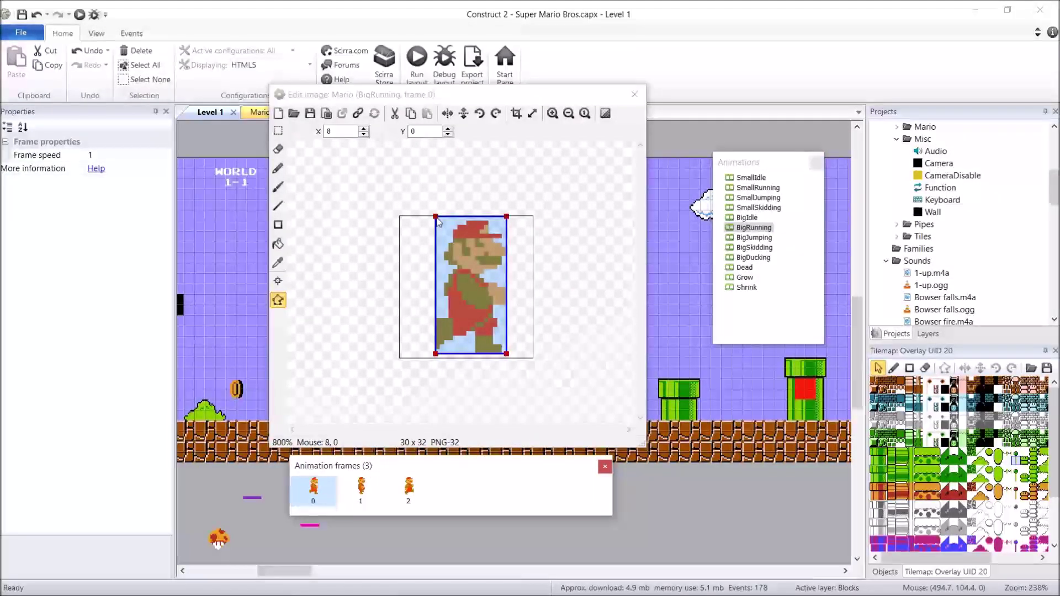
click(436, 217)
double_click(340, 132)
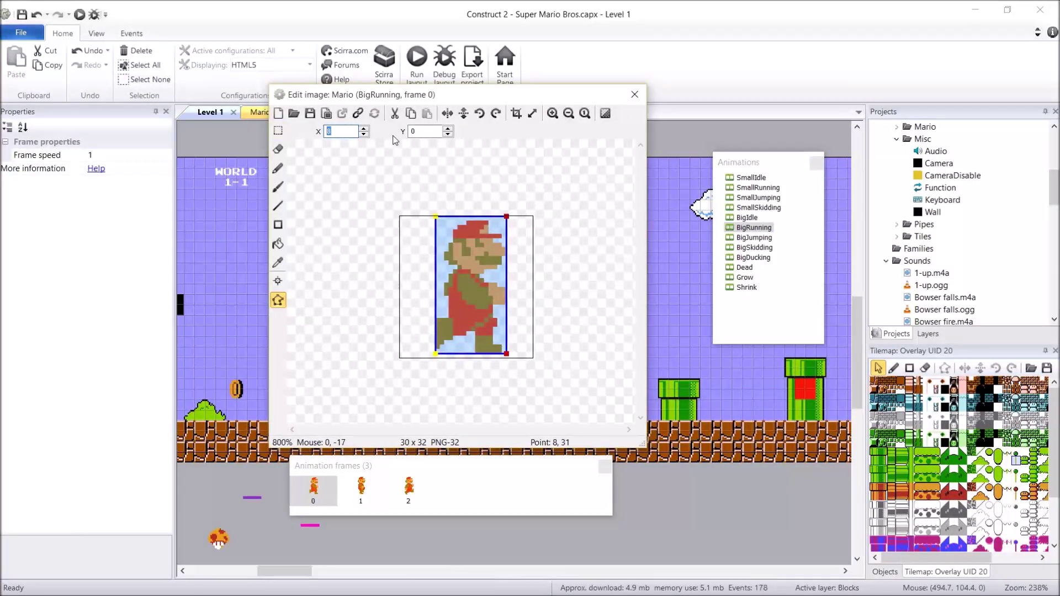
click(364, 129)
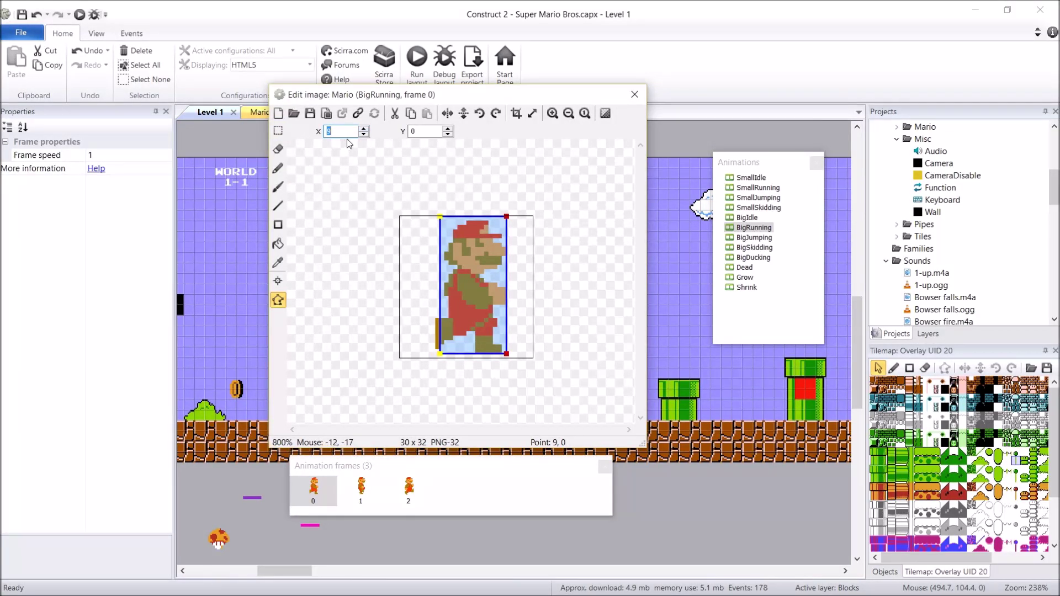
click(507, 217)
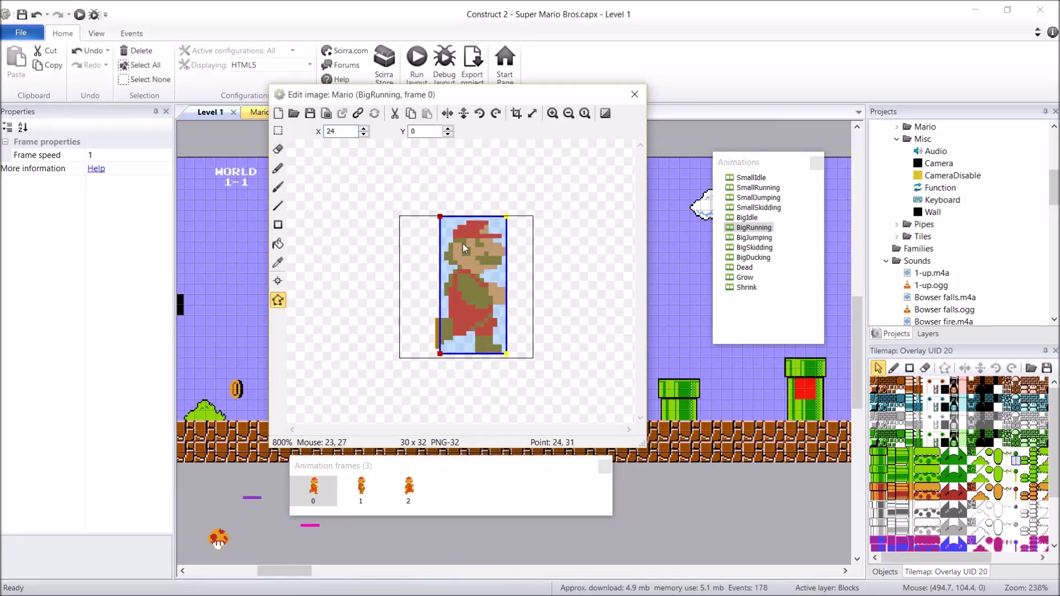
click(363, 134)
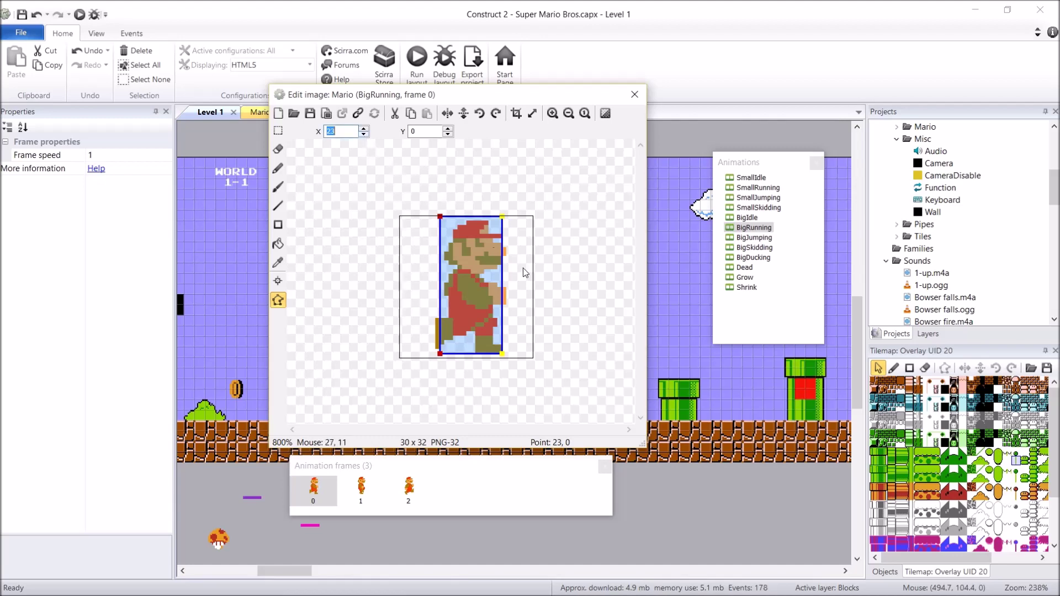
Bring up the BigRunning polygon's options for applying it to the whole animation or to all animations.
right_click(479, 271)
click(571, 234)
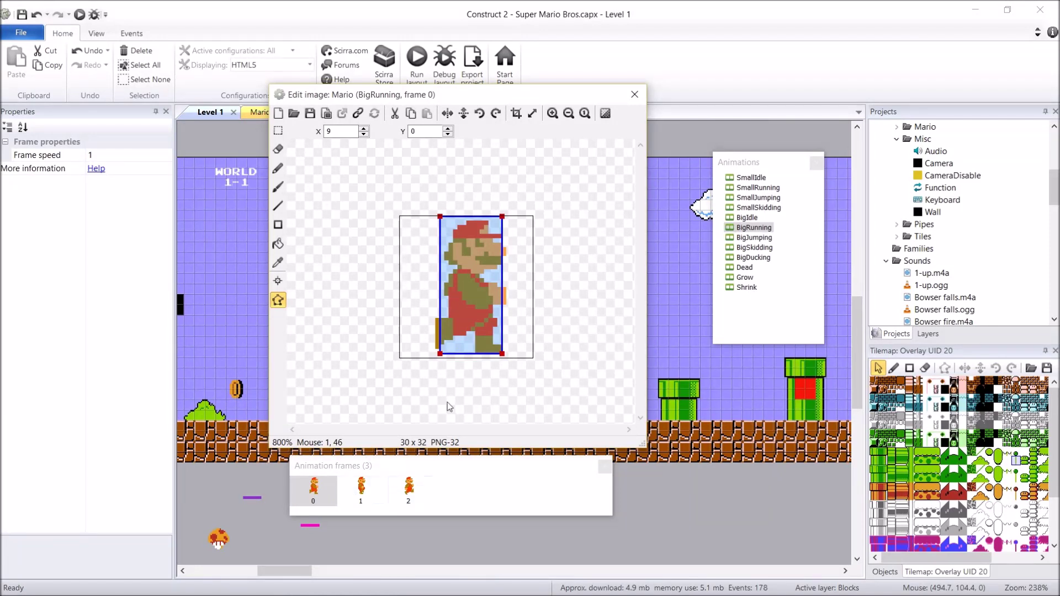
right_click(470, 274)
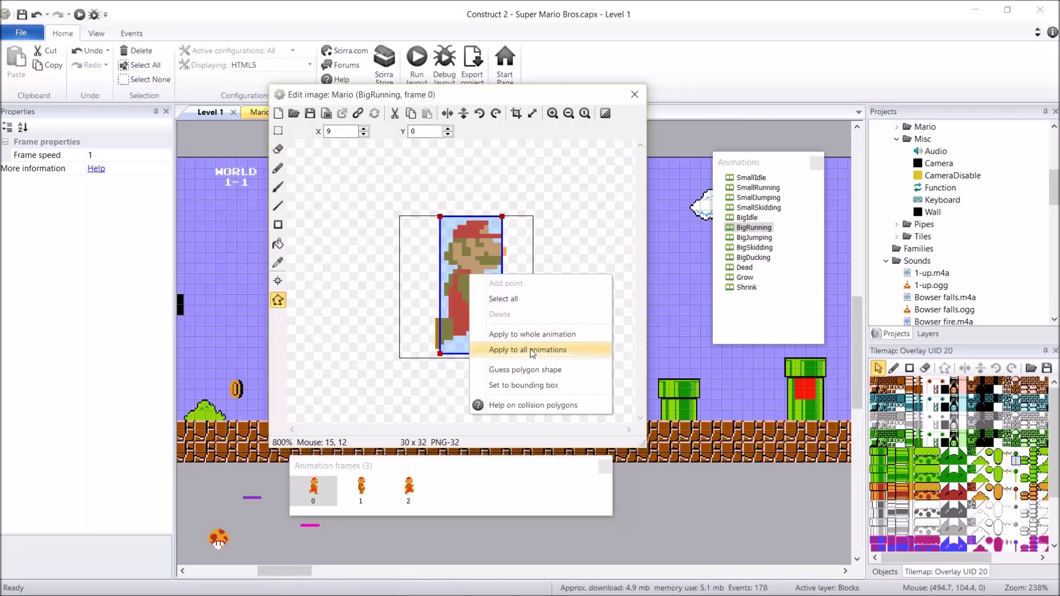
click(552, 350)
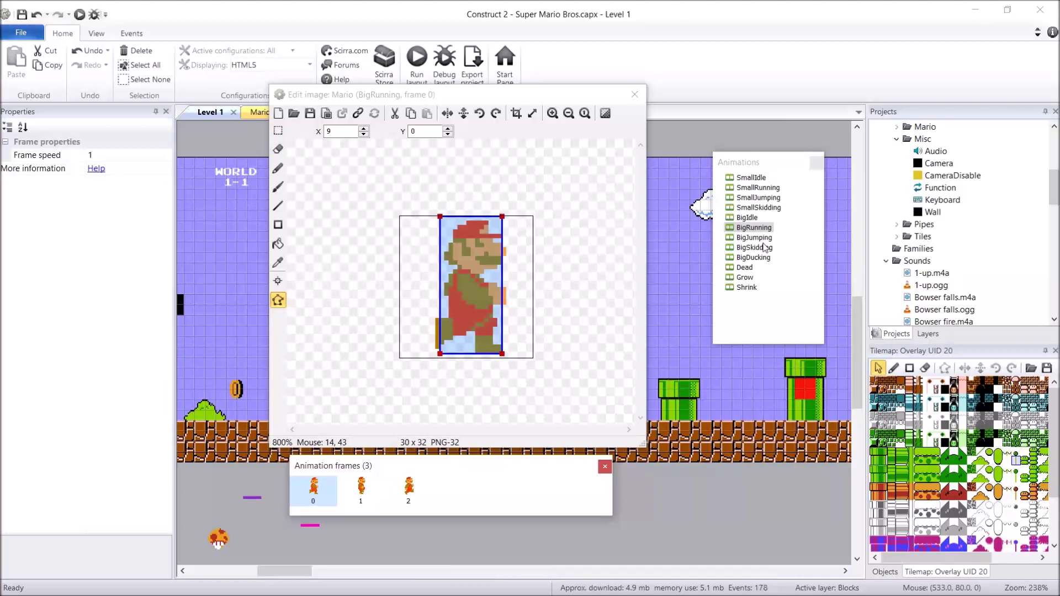
Narrow the BigJumping collision polygon by one pixel per side, with the left points at X 1.
click(764, 238)
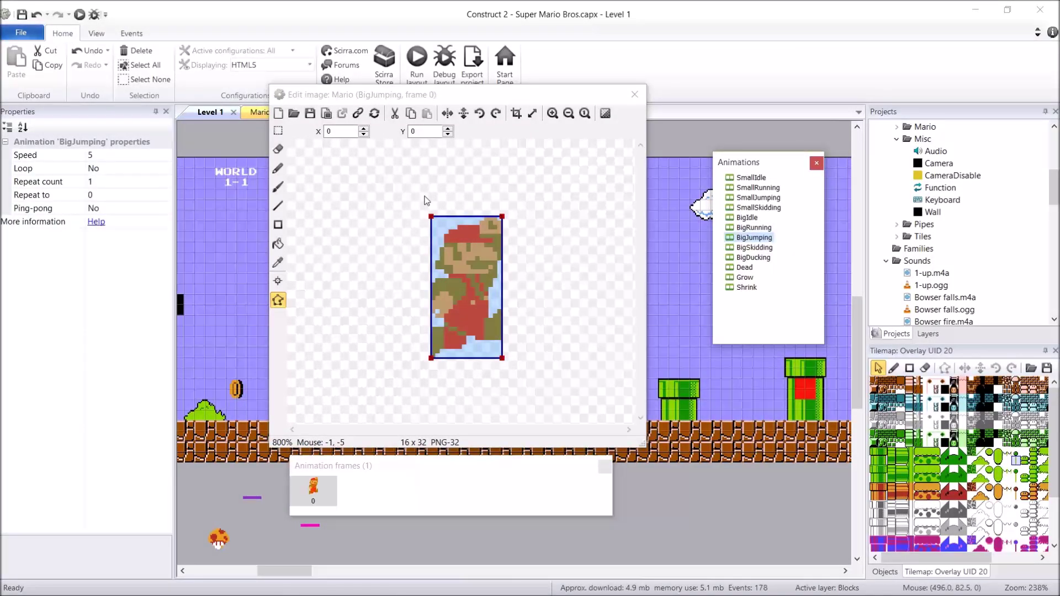
click(433, 216)
click(365, 129)
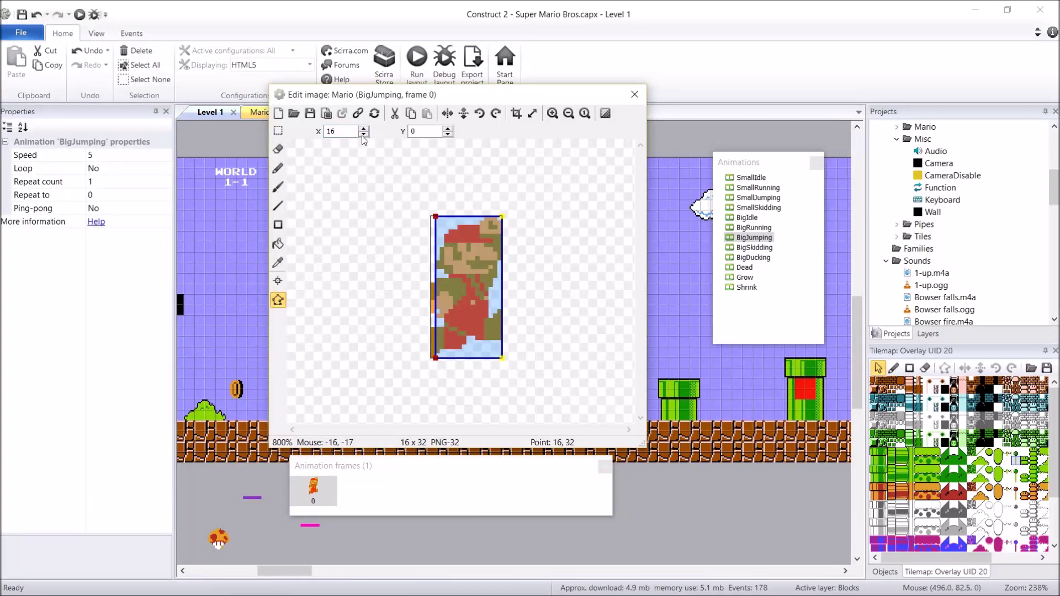
click(363, 134)
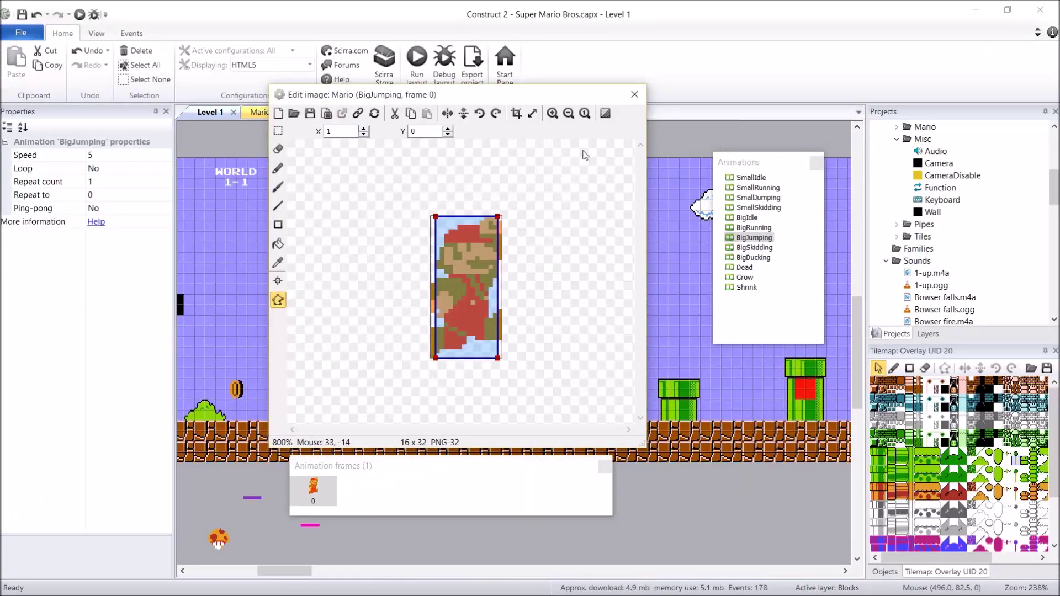
Close the image editor, preview the layout, and play Mario through hitting the question blocks, growing with a mushroom and landing on the blocks.
click(633, 96)
click(417, 61)
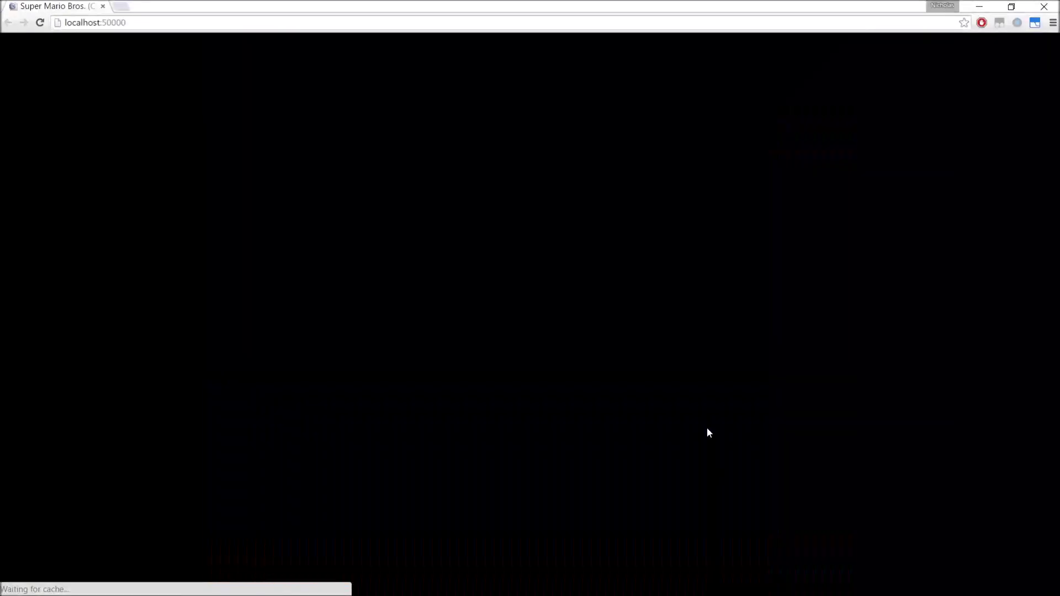
key(Left)
key(Up)
key(Up)
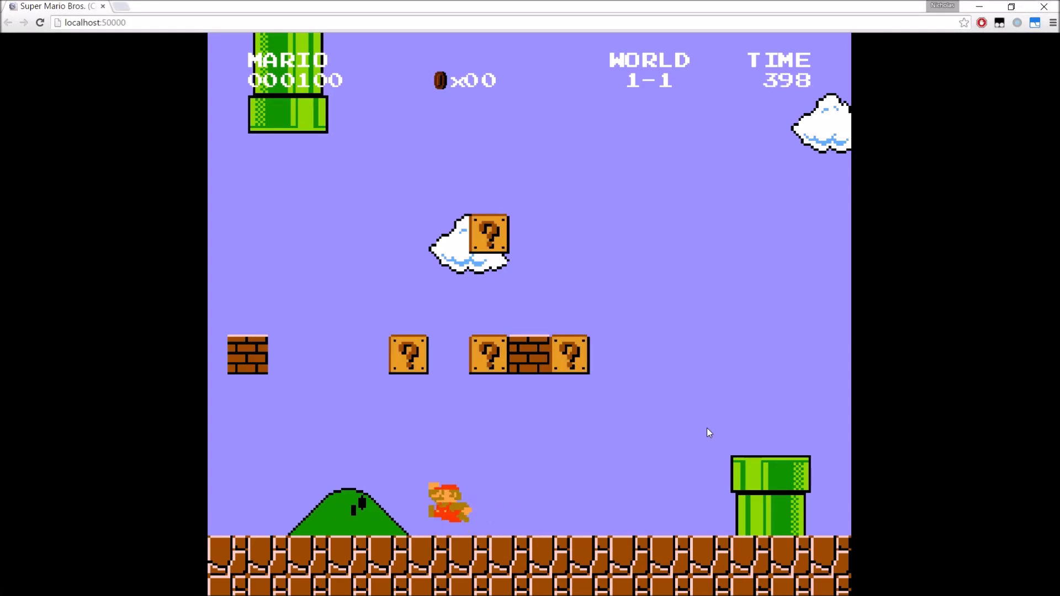
key(Up)
key(Left)
key(Up)
key(Right)
key(Left)
key(Up)
key(Right)
key(Right)
key(Up)
key(Right)
key(Up)
key(Up)
key(Left)
key(Left)
key(Up)
key(Up)
key(Right)
key(Right)
Jump around the block row as big Mario and break the brick between the last two question blocks.
key(Up)
key(Left)
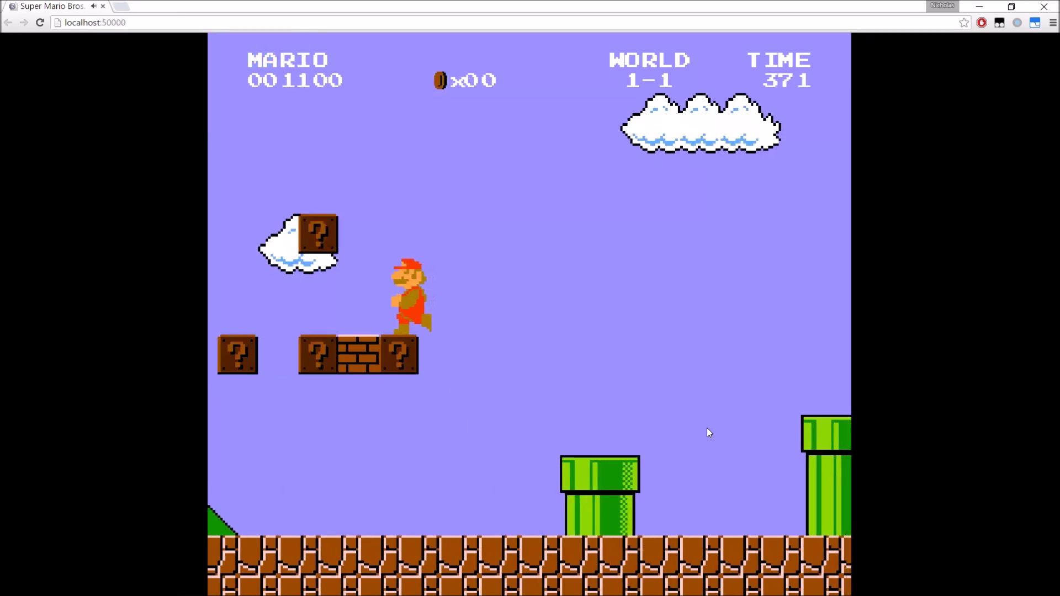
key(Right)
key(Up)
key(Left)
key(Up)
key(Left)
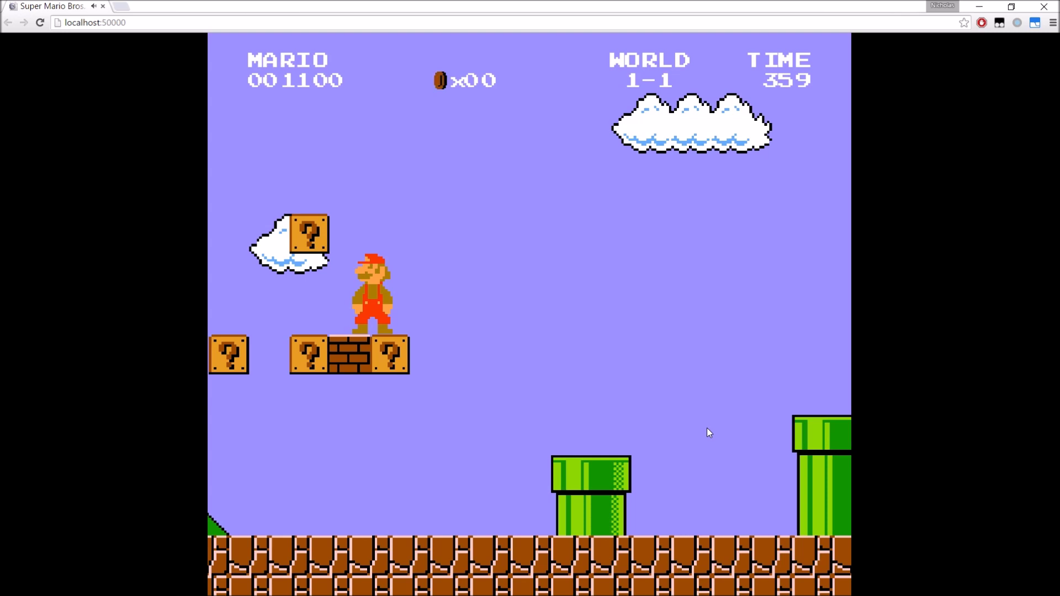
key(Right)
key(Left)
key(Up)
key(Right)
Run big Mario back and forth through the mushrooms near the first pipe to test collecting them.
key(Up)
key(Right)
key(Left)
key(Right)
key(Left)
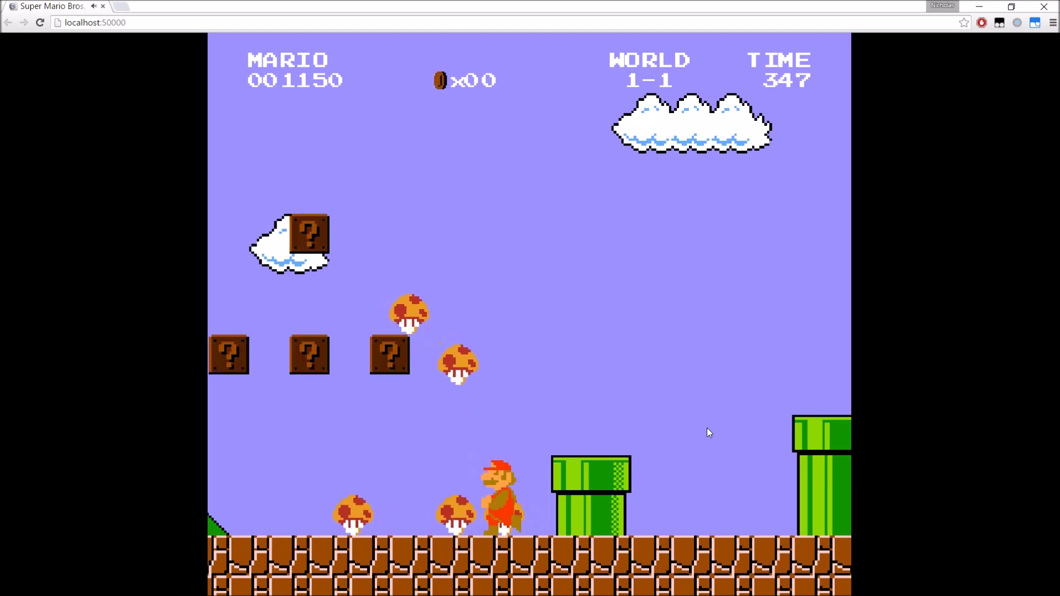
key(Right)
key(Right)
key(Left)
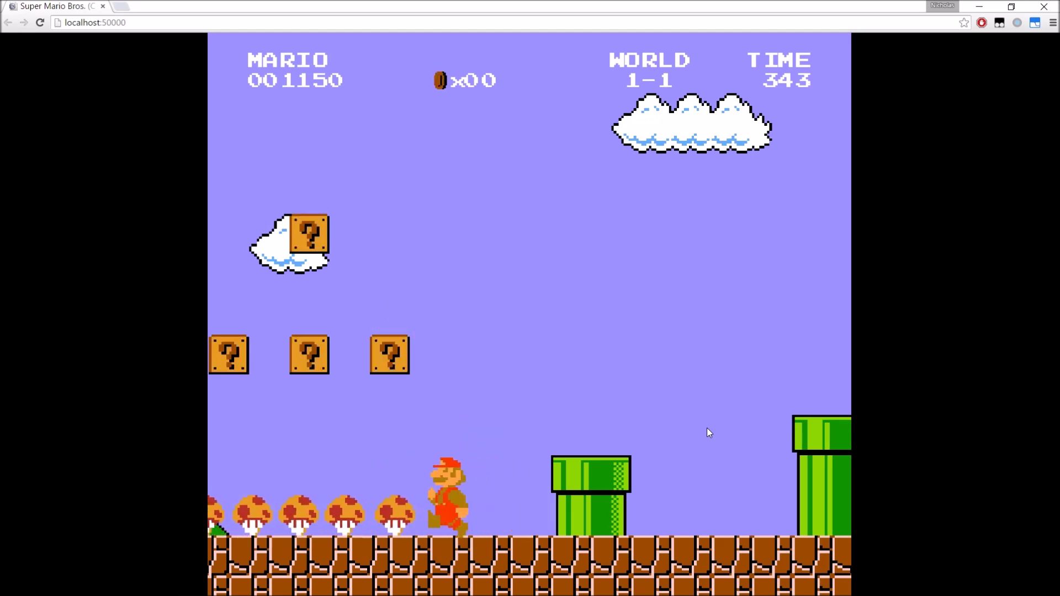
key(Right)
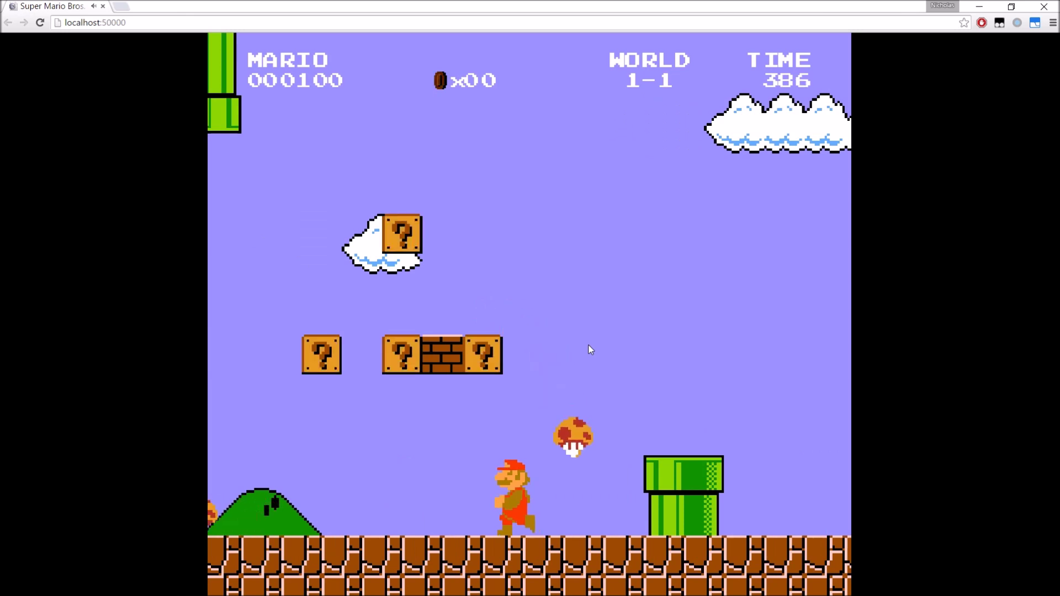
In a restarted preview, break the brick between the question blocks and test big Mario's collision with mushrooms again.
key(Left)
key(Right)
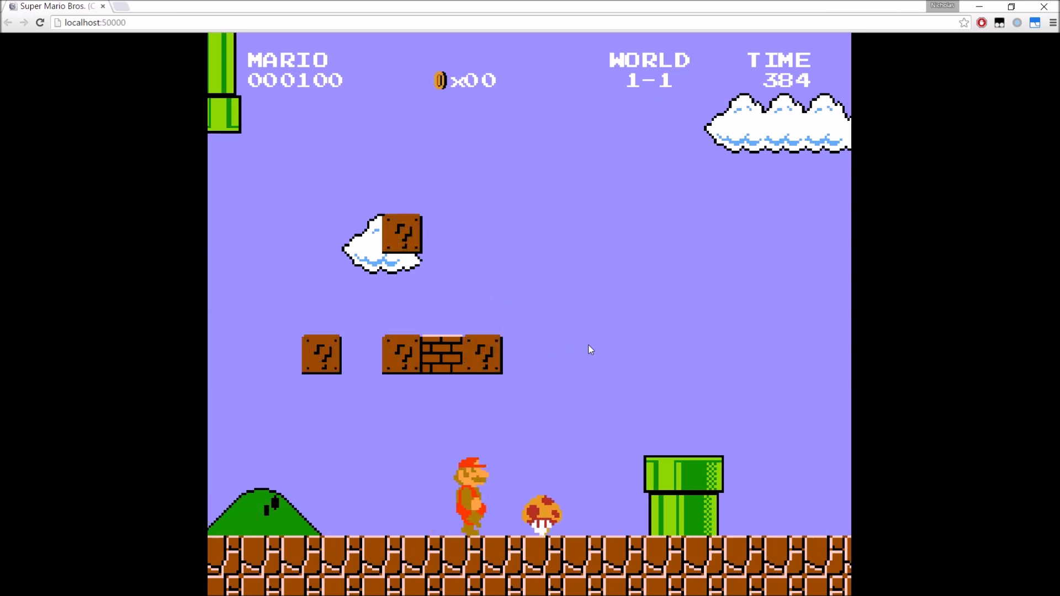
key(Left)
key(Right)
key(Right)
key(Up)
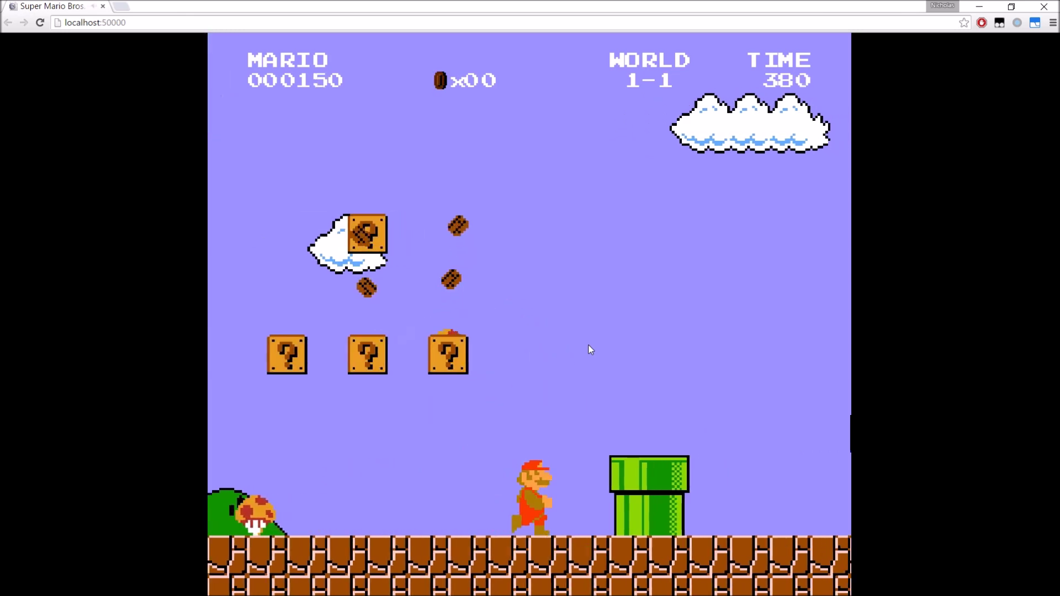
key(Up)
key(Left)
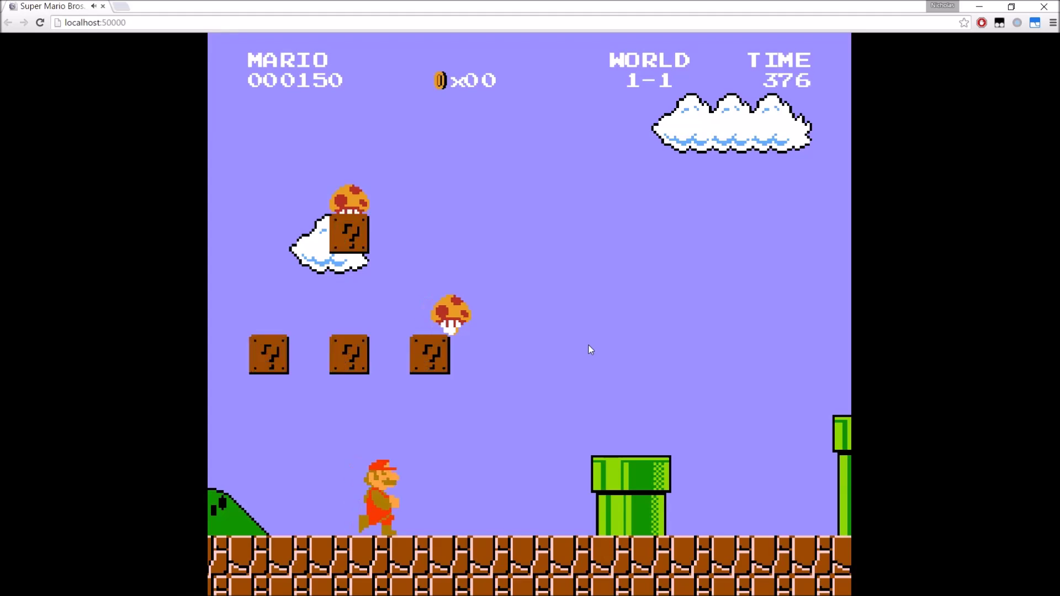
key(Right)
Switch back to Construct 2 and select the inverted IsBig condition of the Mario–Mushroom collision event in the Items event sheet.
key(alt+Tab)
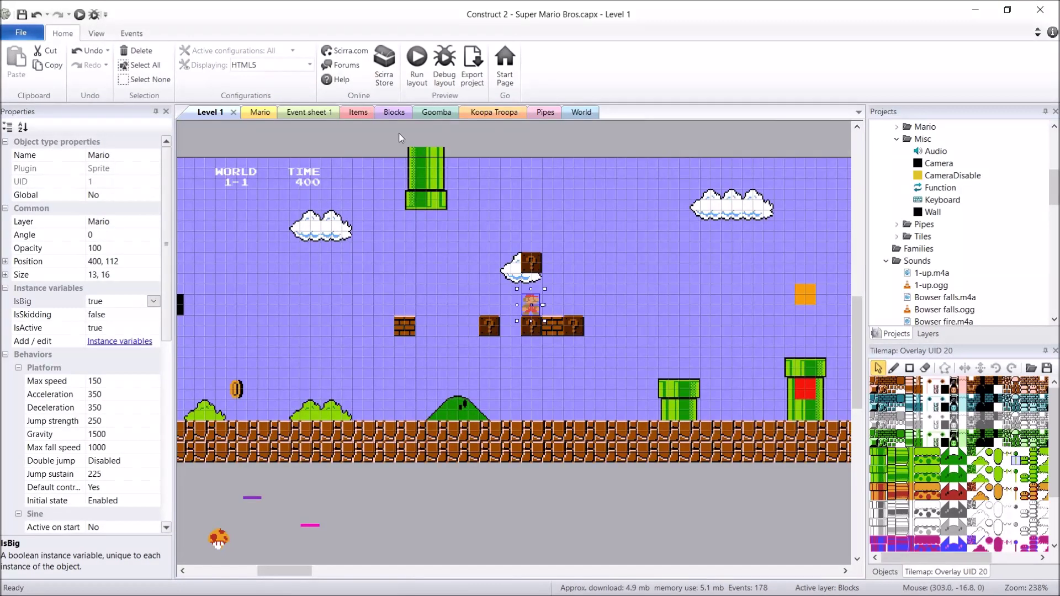
click(365, 112)
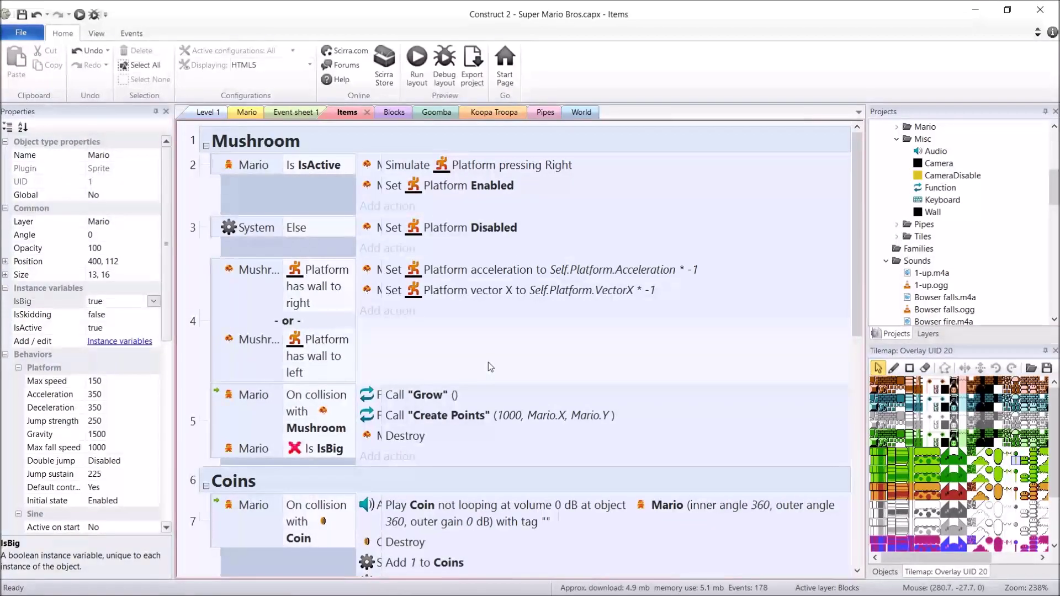
scroll(490, 367, down, 1)
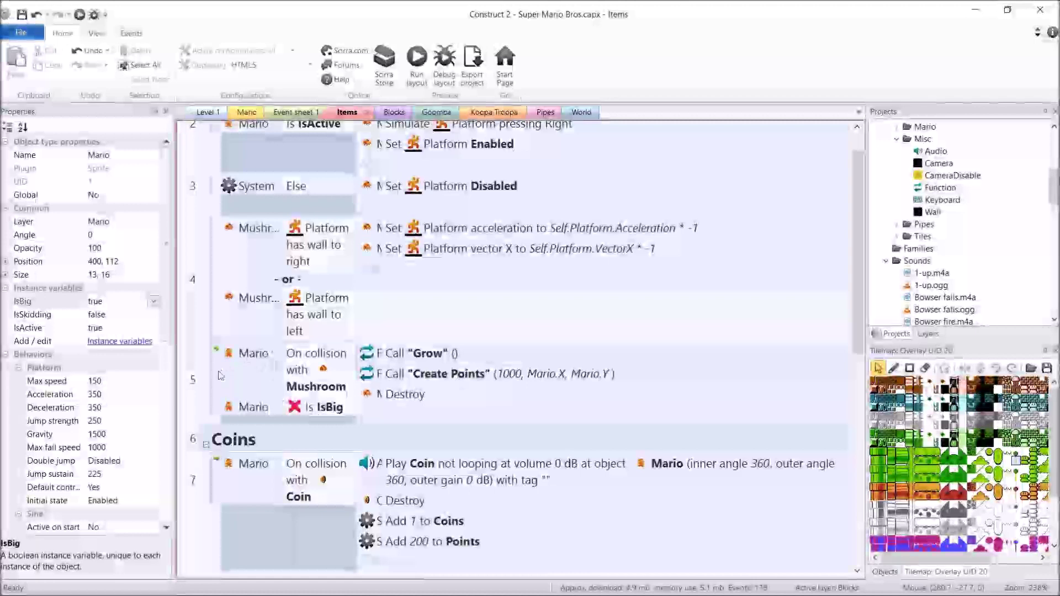
click(219, 376)
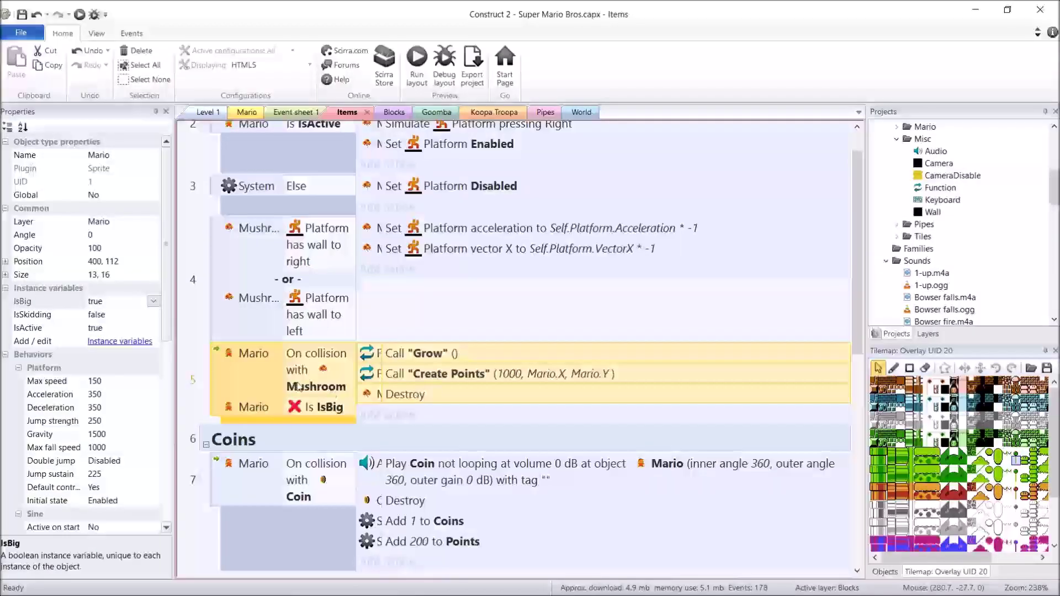
scroll(425, 431, up, 1)
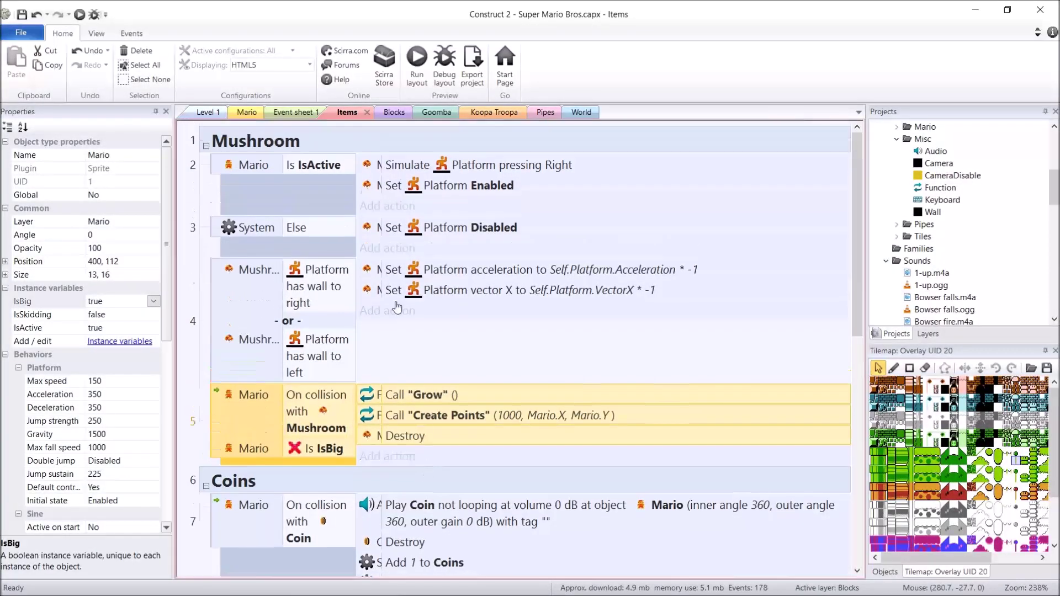
scroll(374, 384, down, 1)
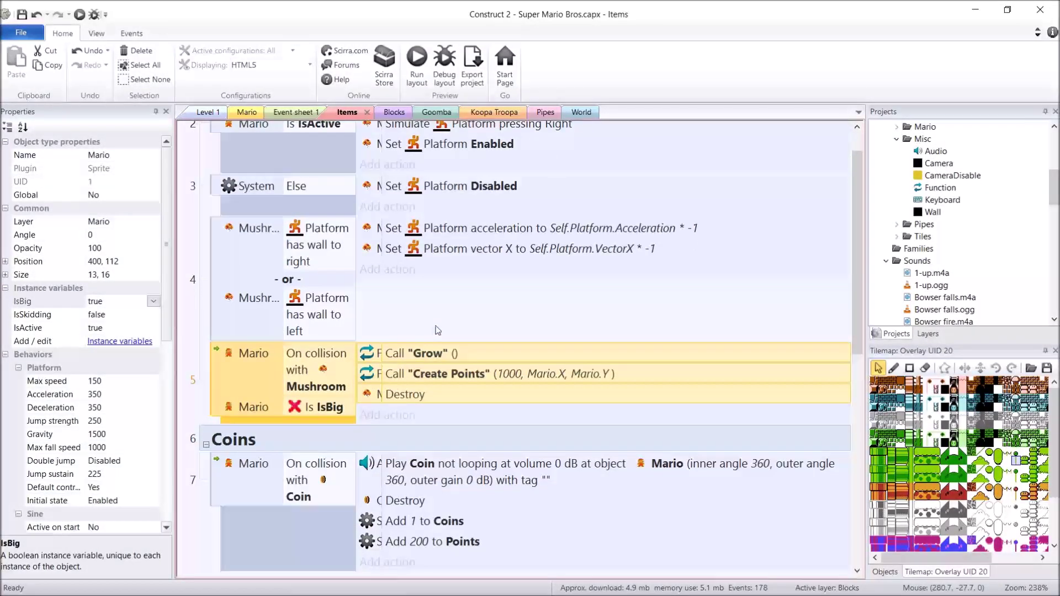
click(315, 408)
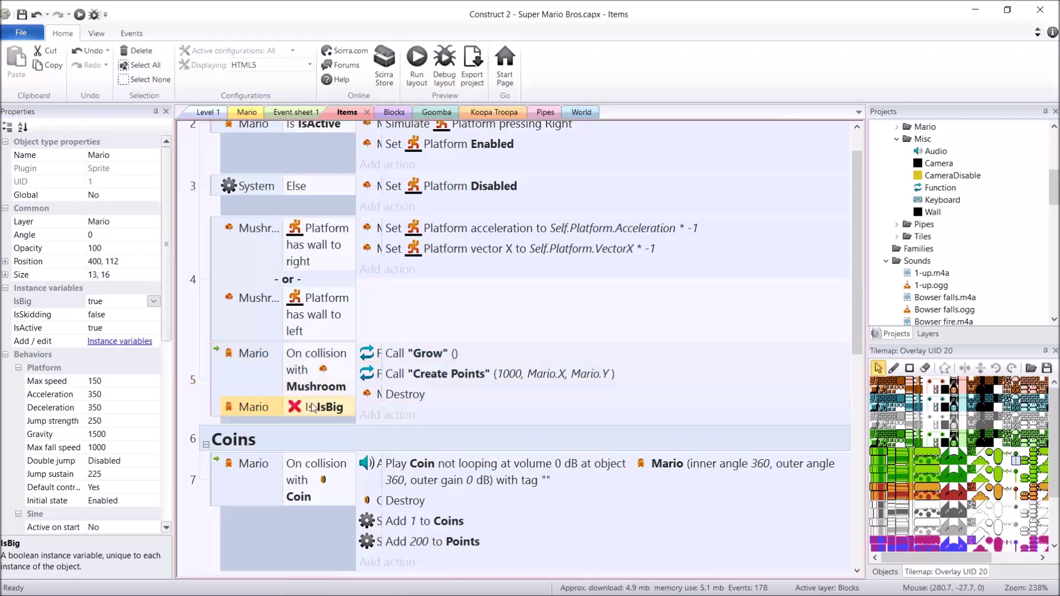
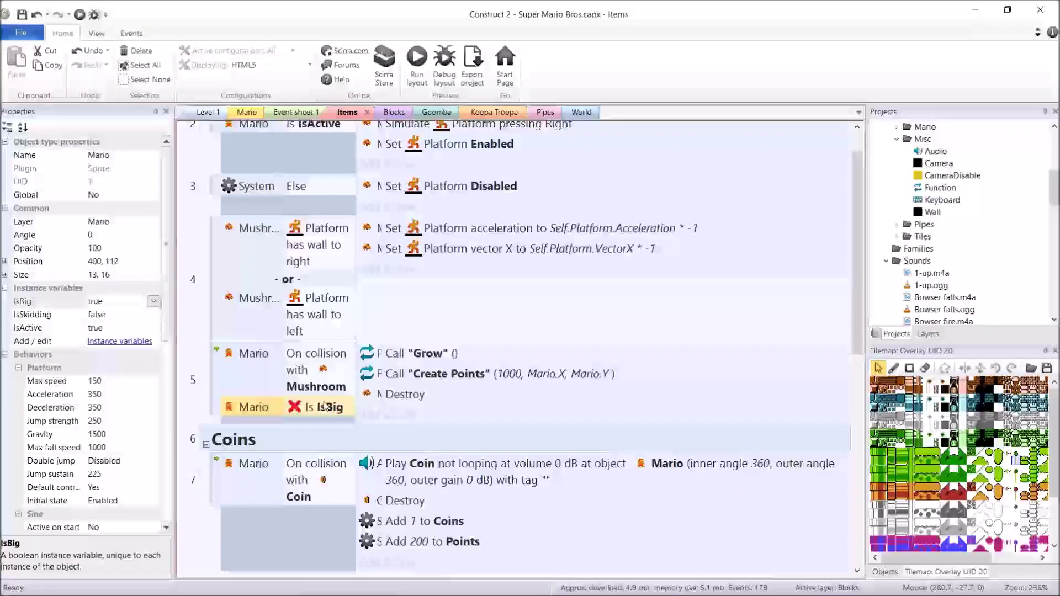
Add a sub-event under the Mario–Mushroom collision event and move the inverted IsBig condition and all three actions into it.
click(428, 394)
click(454, 308)
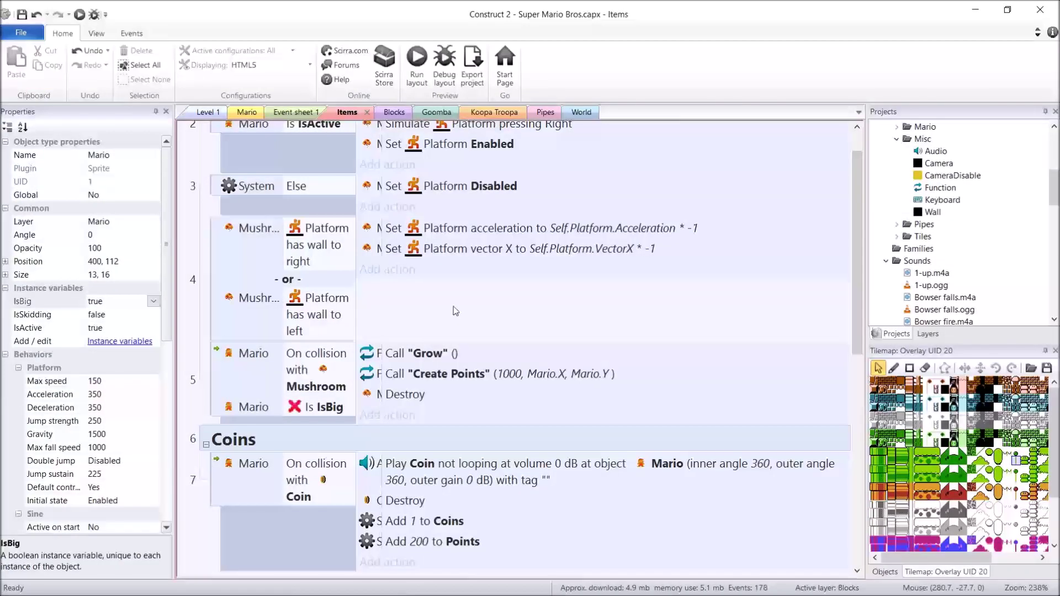
click(238, 397)
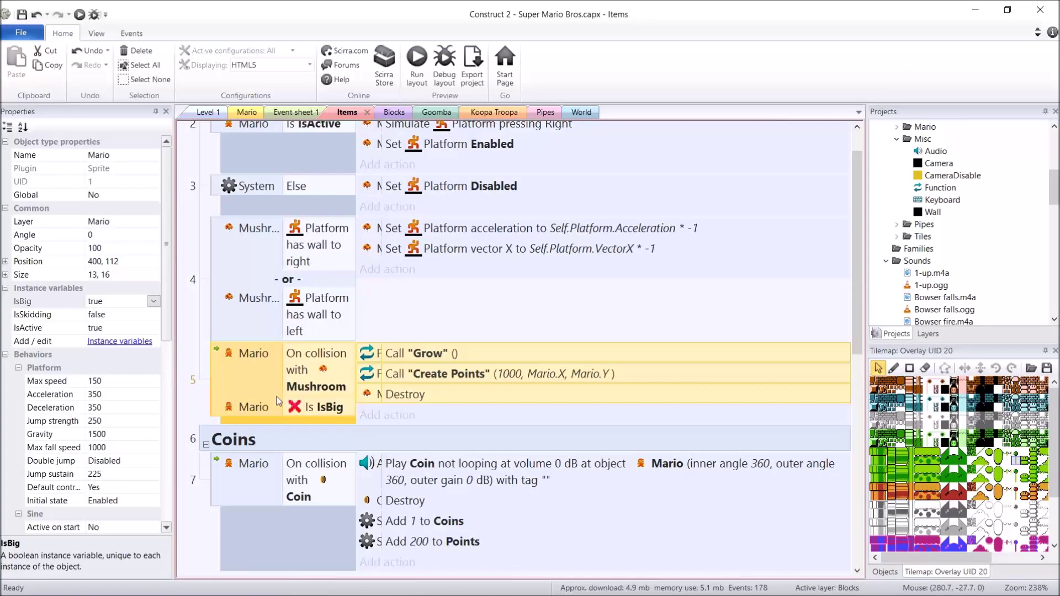
key(b)
scroll(305, 376, down, 1)
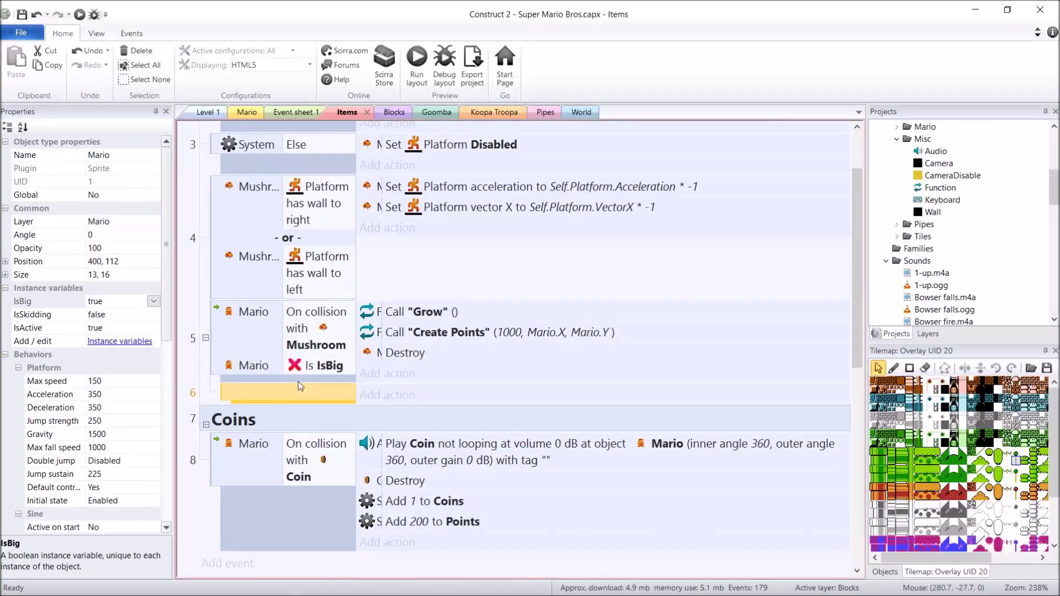
drag(309, 365, 313, 390)
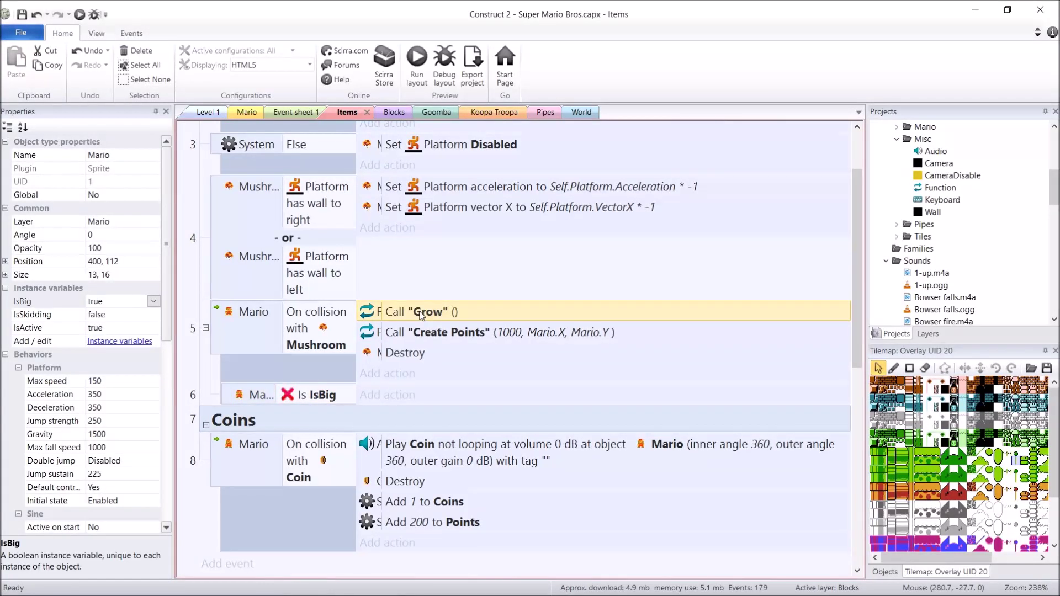
drag(421, 316, 415, 394)
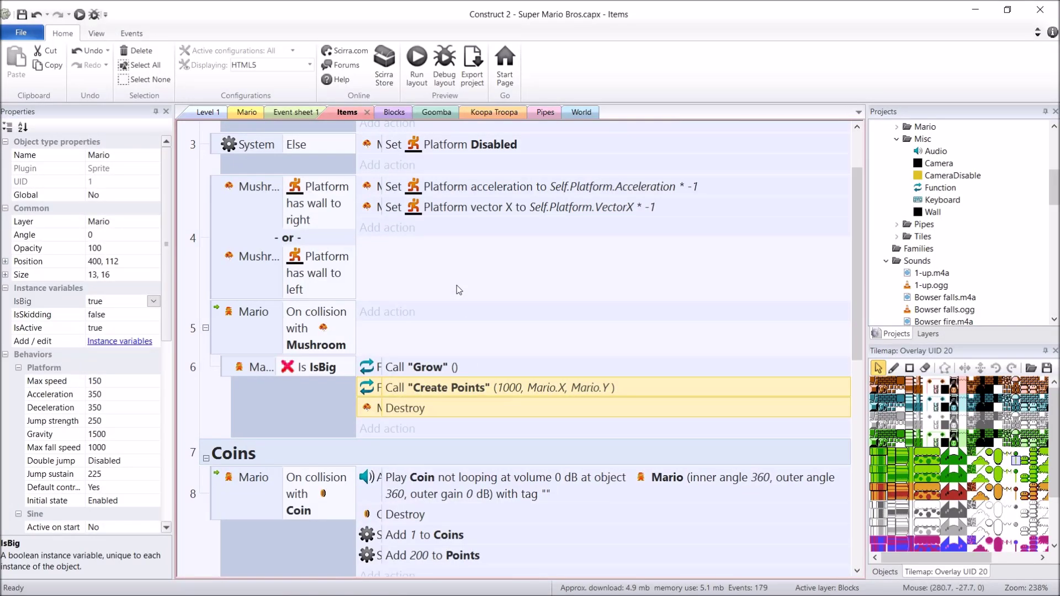
Add an Else sub-event after the inverted IsBig sub-event of the Mario–Mushroom collision.
scroll(460, 309, down, 1)
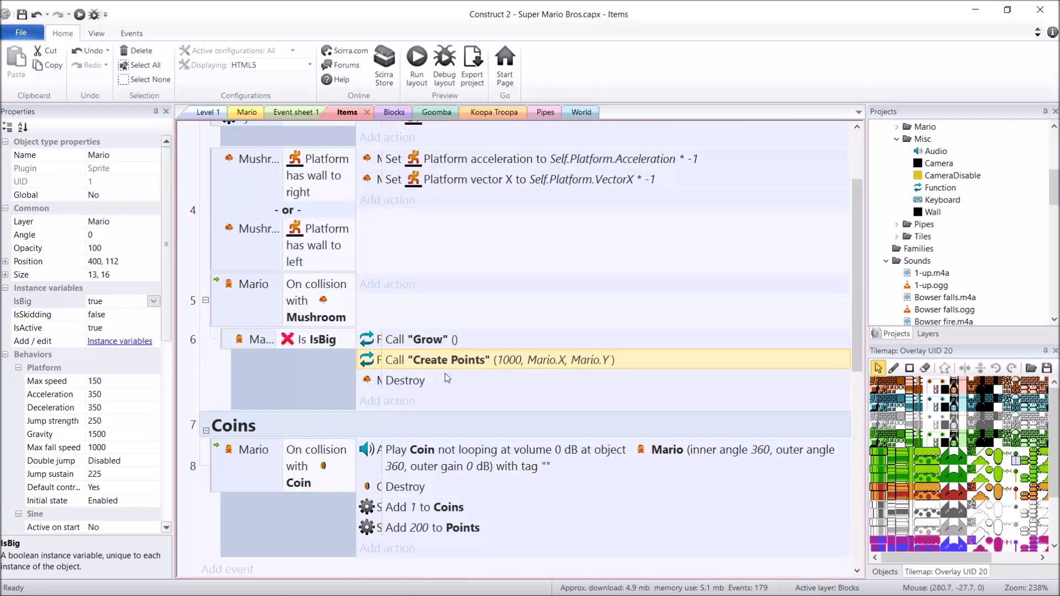
click(232, 343)
key(x)
click(261, 357)
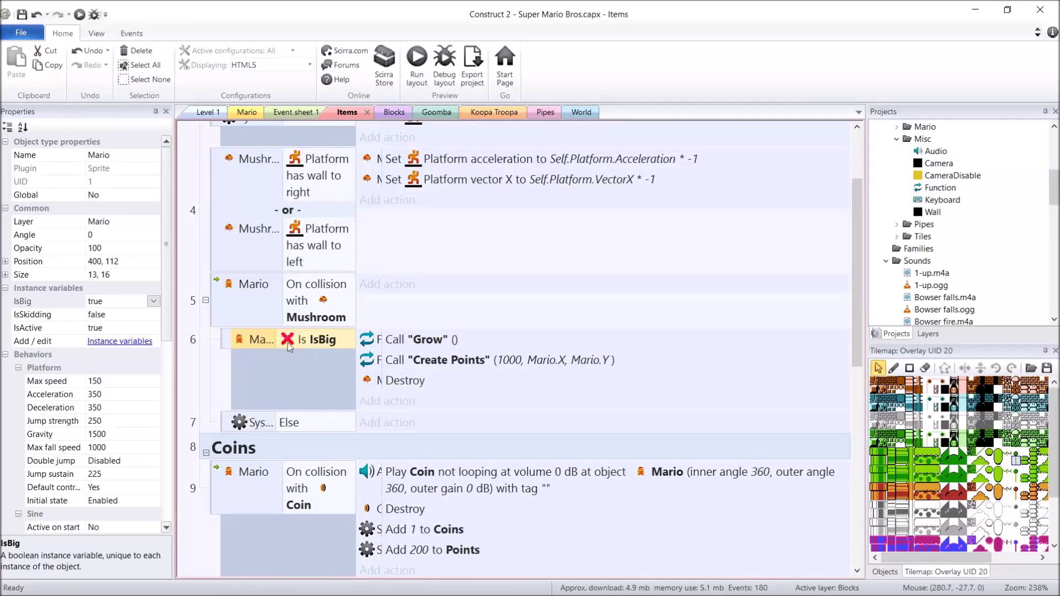
click(258, 423)
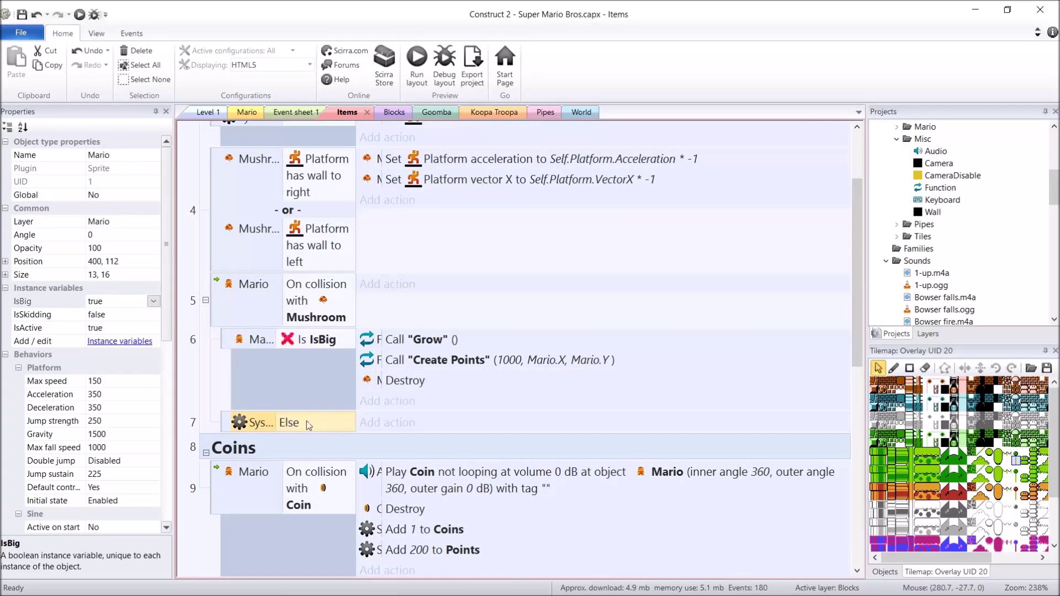
Copy the "Create Points" call and the mushroom's Destroy action from the IsBig sub-event into the Else sub-event.
click(421, 362)
shift+click(426, 383)
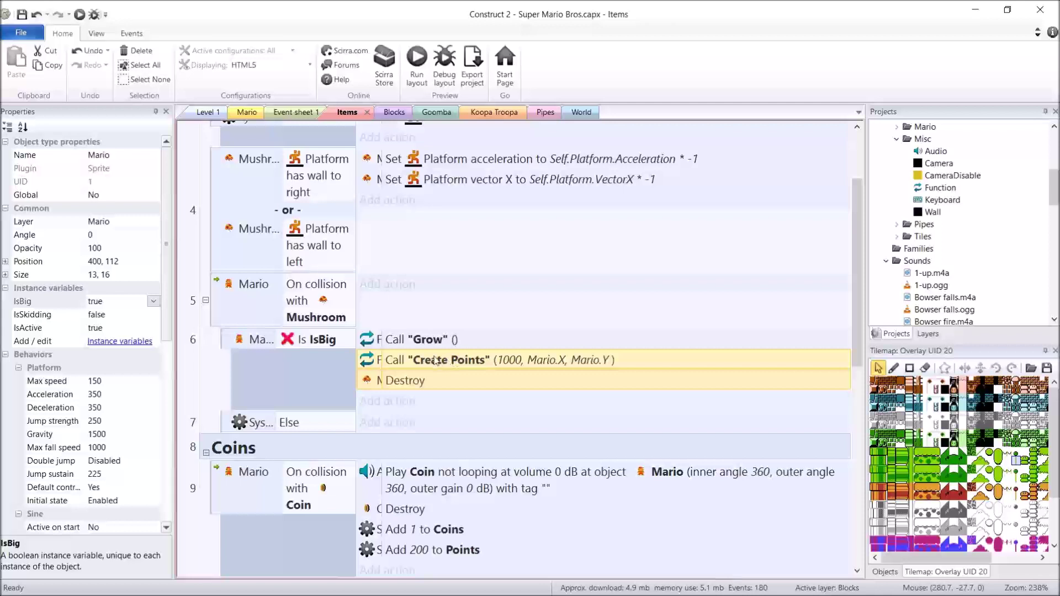
key(ctrl+c)
click(355, 419)
key(ctrl+v)
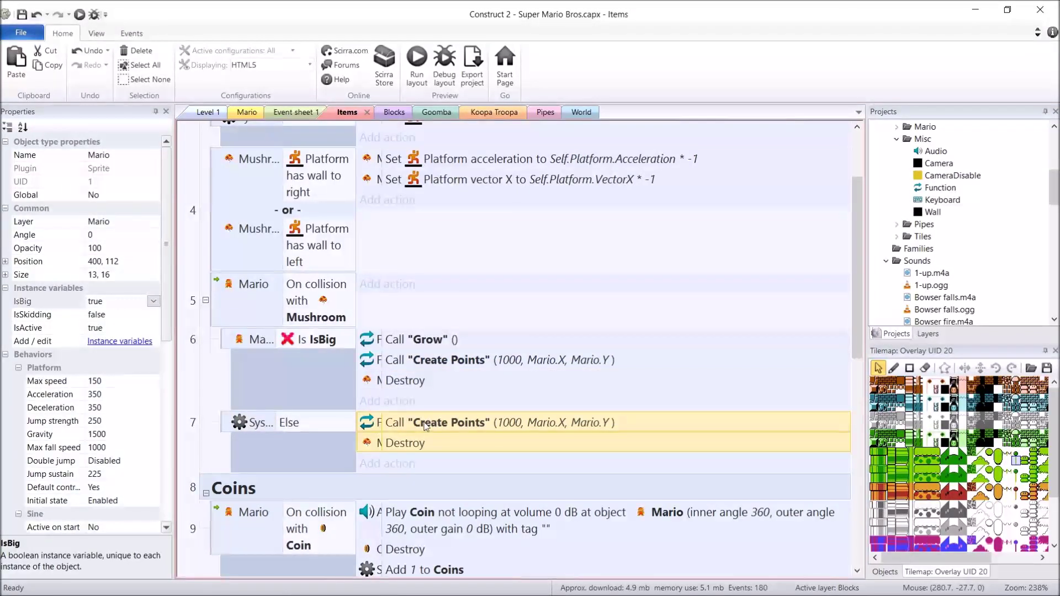
Add an Audio Play at object action to the Else sub-event, using the Powerup sound, not looping, at Mario.
click(410, 464)
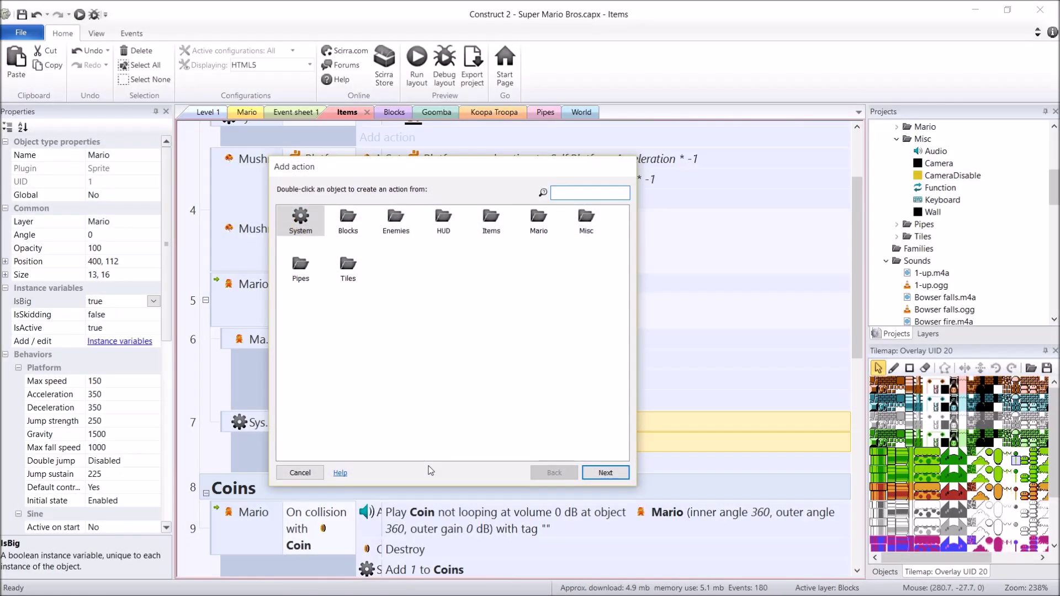
text(audio)
key(Return)
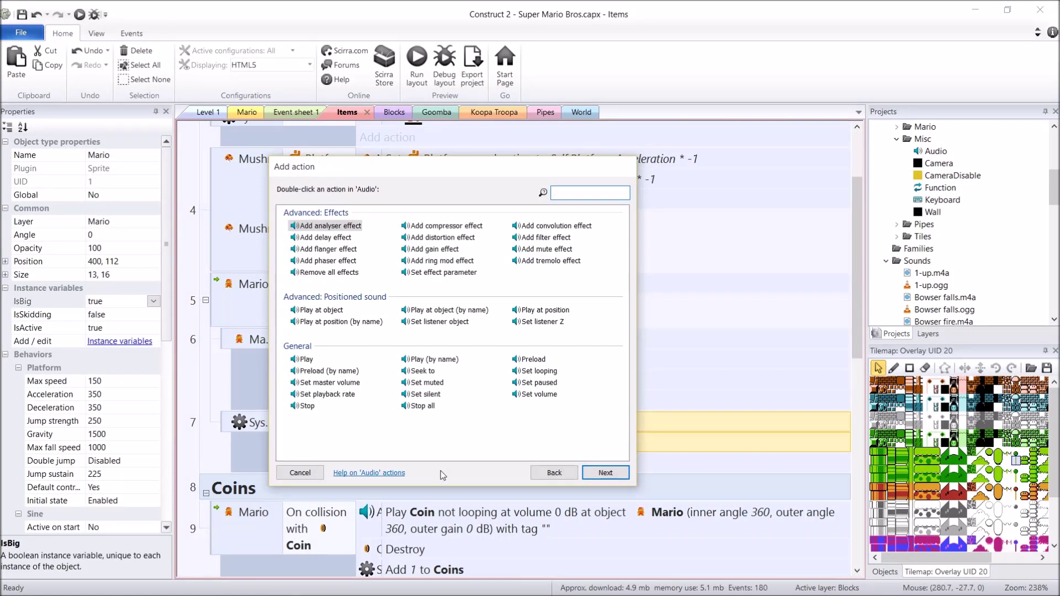
text(play)
key(Return)
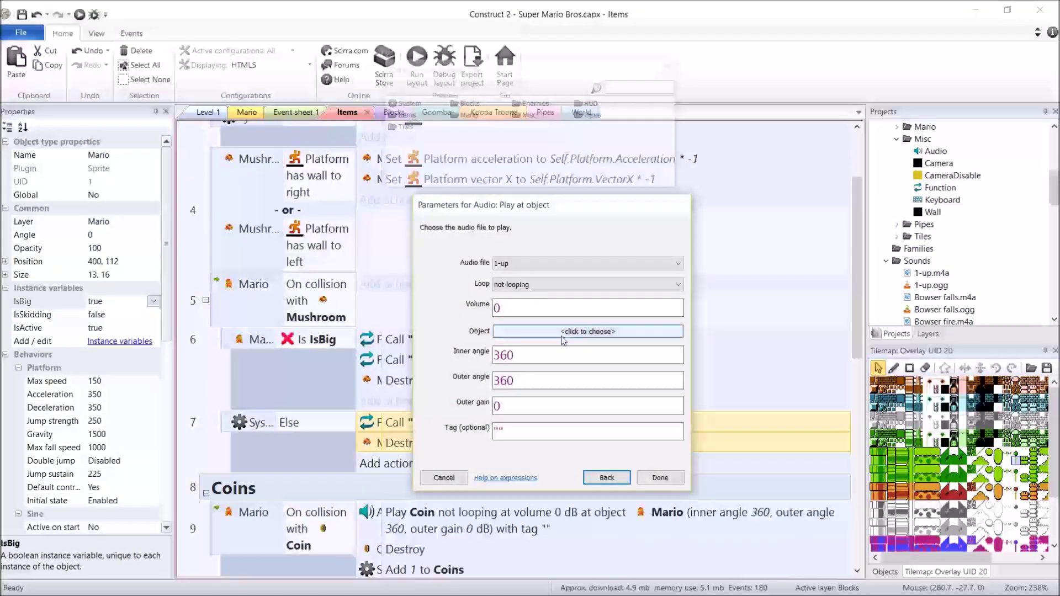
click(560, 264)
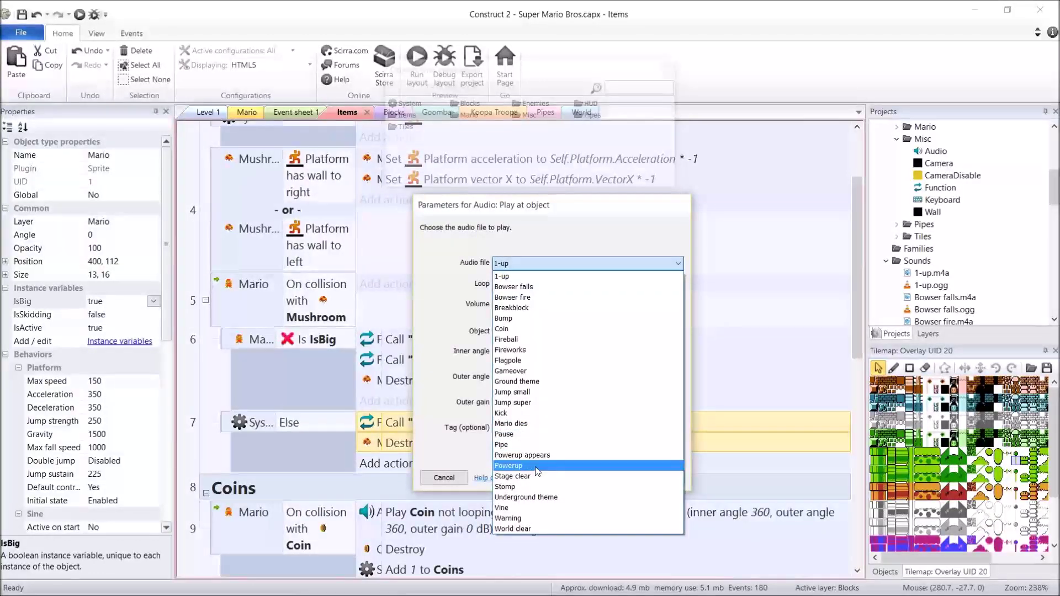
click(572, 465)
click(569, 332)
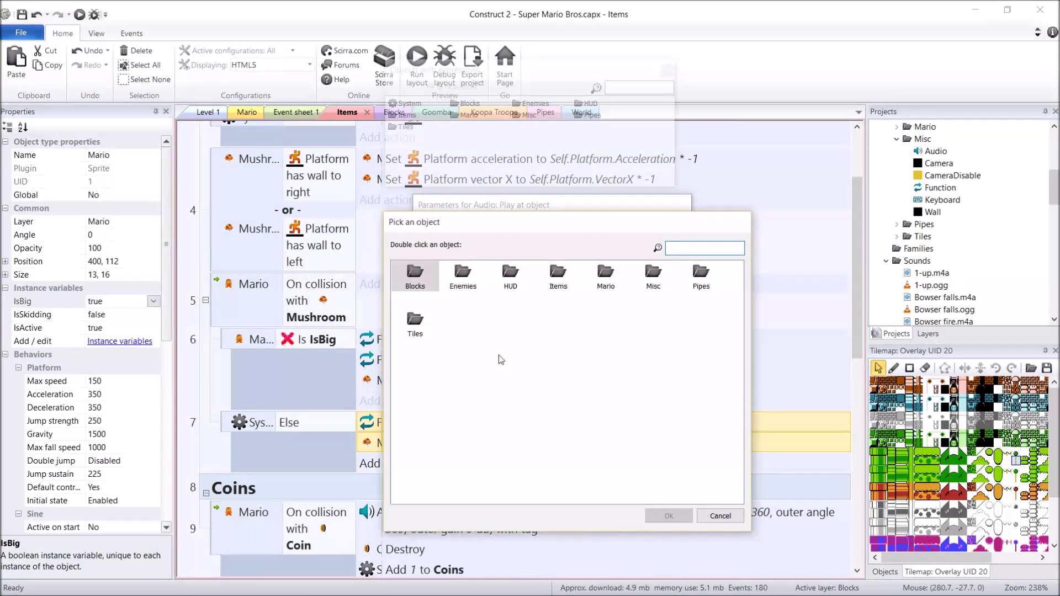
text(mario)
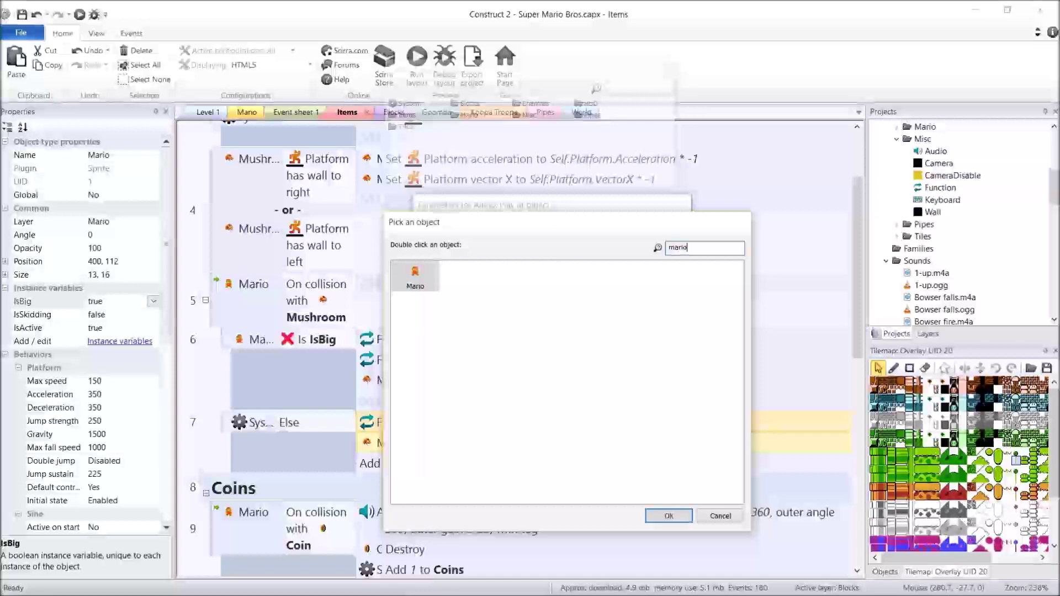
key(Return)
click(661, 486)
Save the project and move the Powerup sound action ahead of the Else sub-event's other actions.
key(ctrl+s)
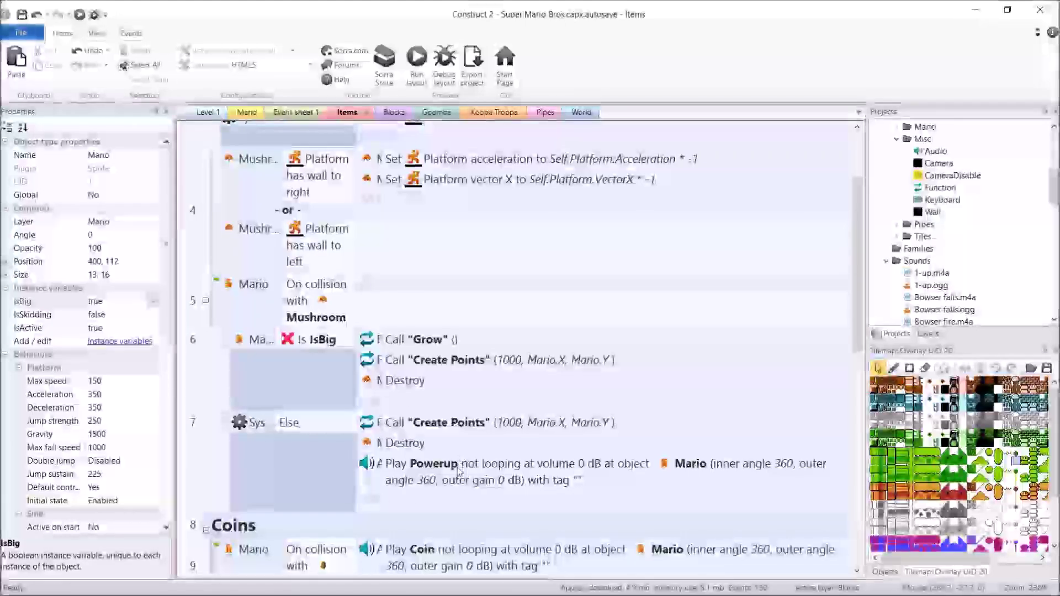
drag(458, 471, 459, 415)
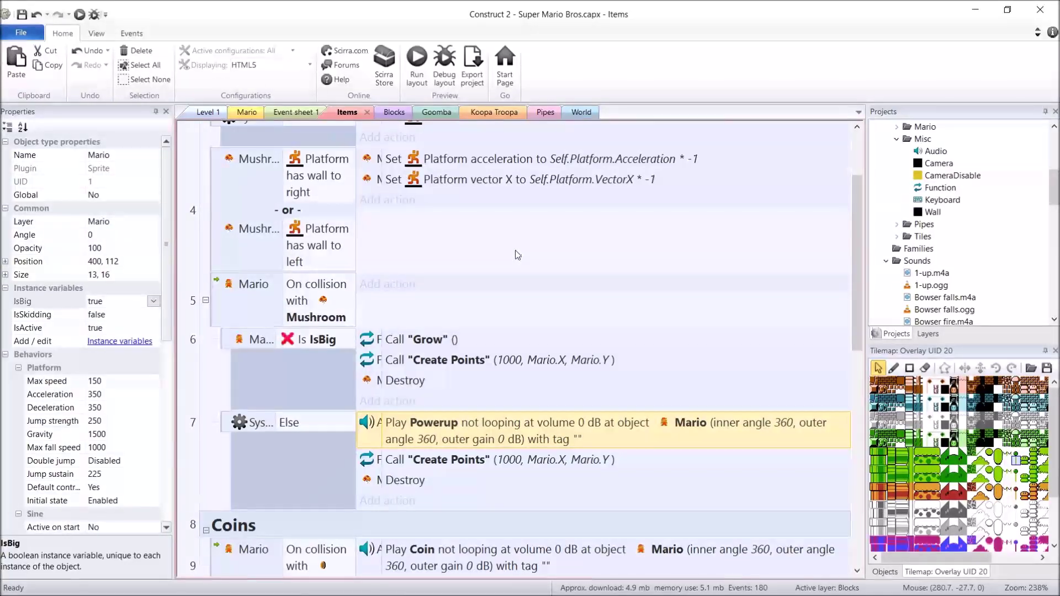
Run the preview, move big Mario around on the tall pipe, and send him down it into the underground room.
key(F5)
key(Right)
key(Up)
key(Left)
key(Right)
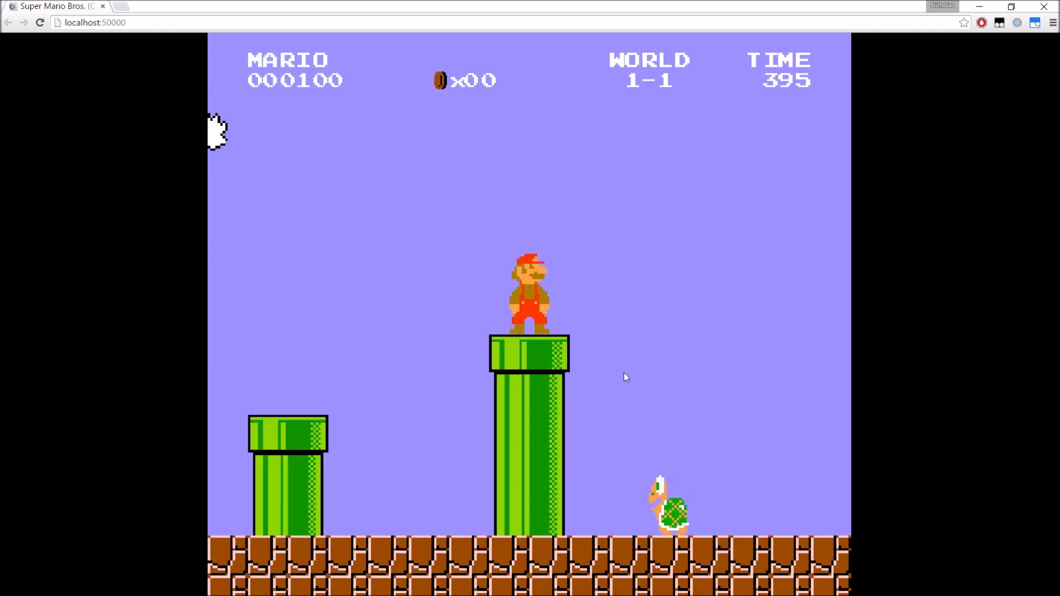
key(Left)
key(Right)
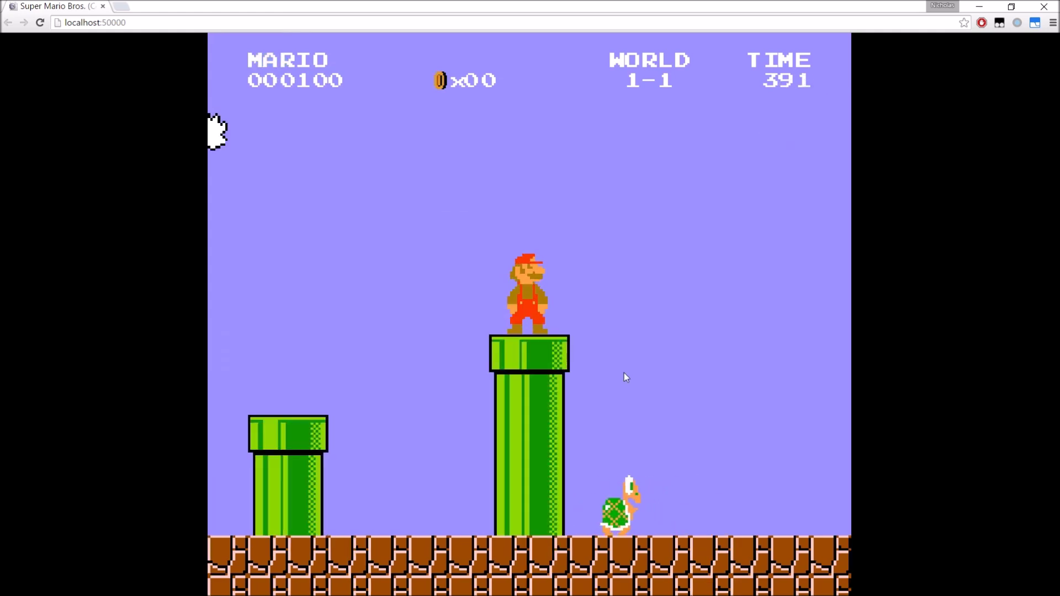
key(Down)
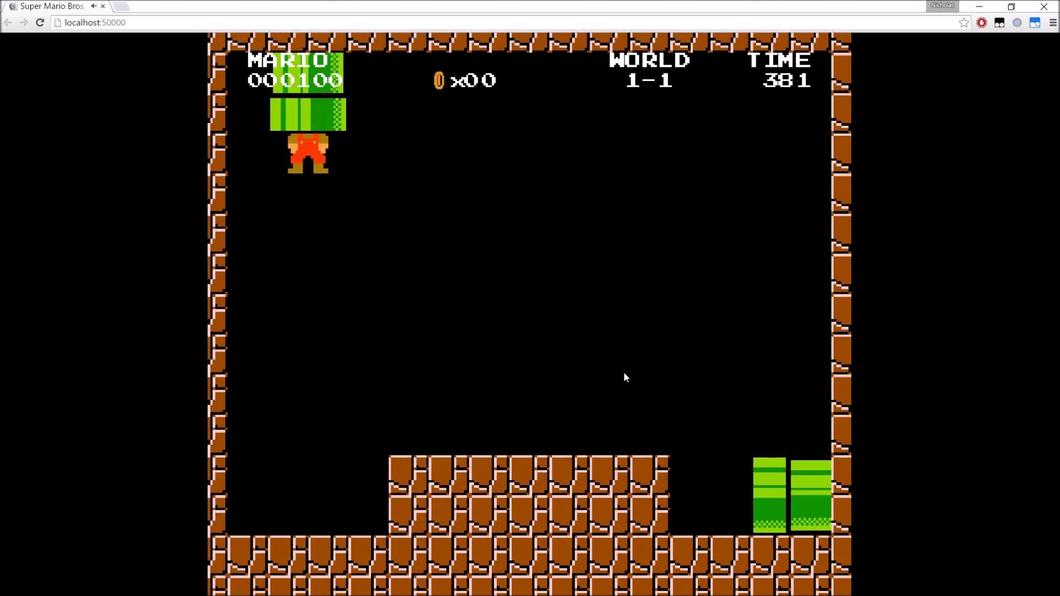
Switch back to Construct 2 and select the Pipe_Exit object in the underground room of Level 1.
key(alt+Tab)
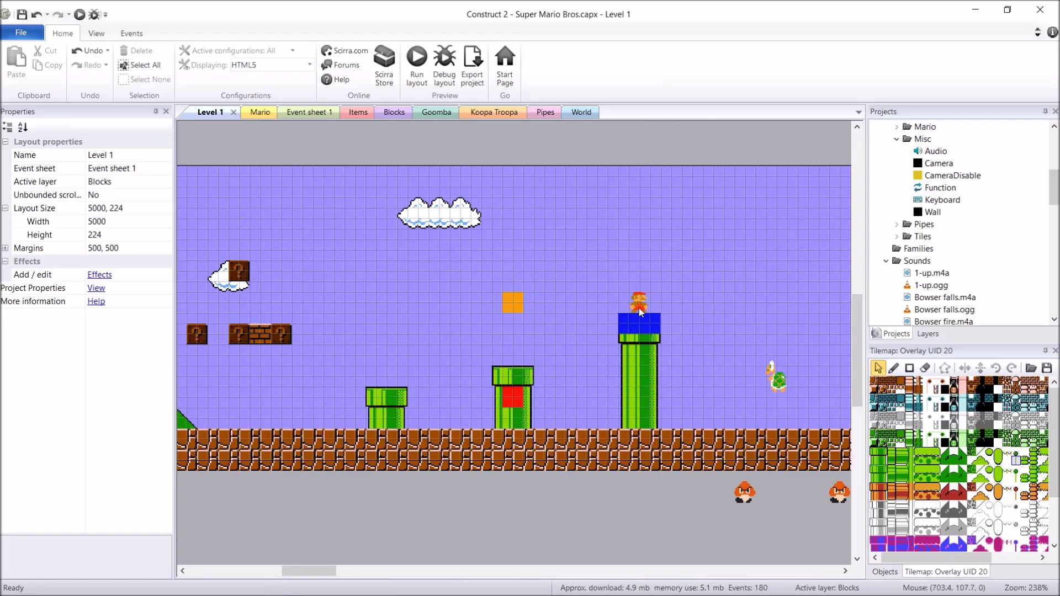
middle_drag(663, 262, 415, 265)
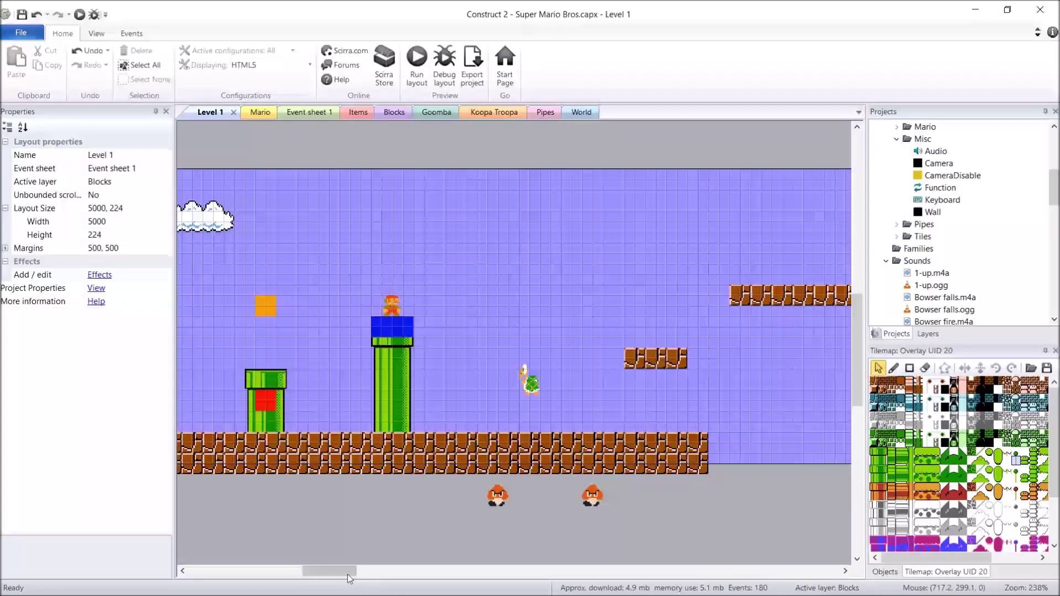
drag(340, 573, 768, 571)
click(433, 200)
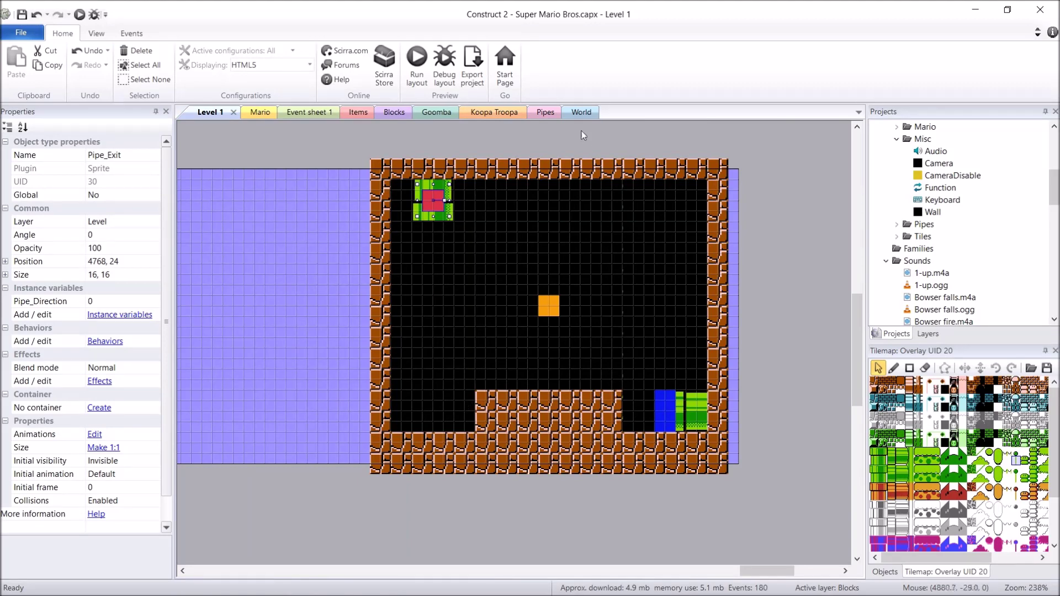
Set the initial value of the Pipe_MovementTotal global variable to 48 in the Pipes event sheet.
click(576, 114)
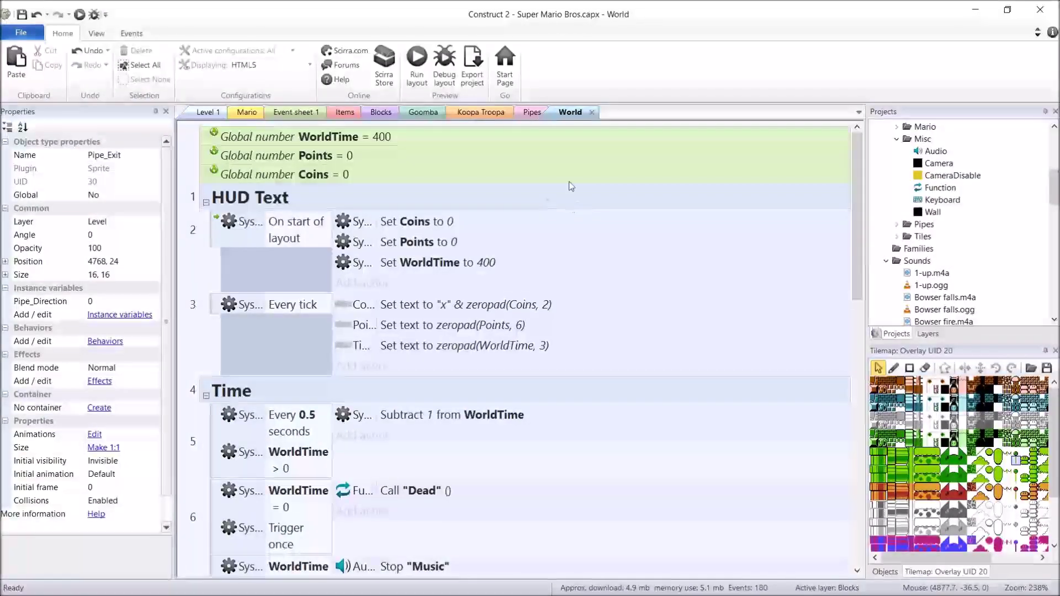
click(529, 114)
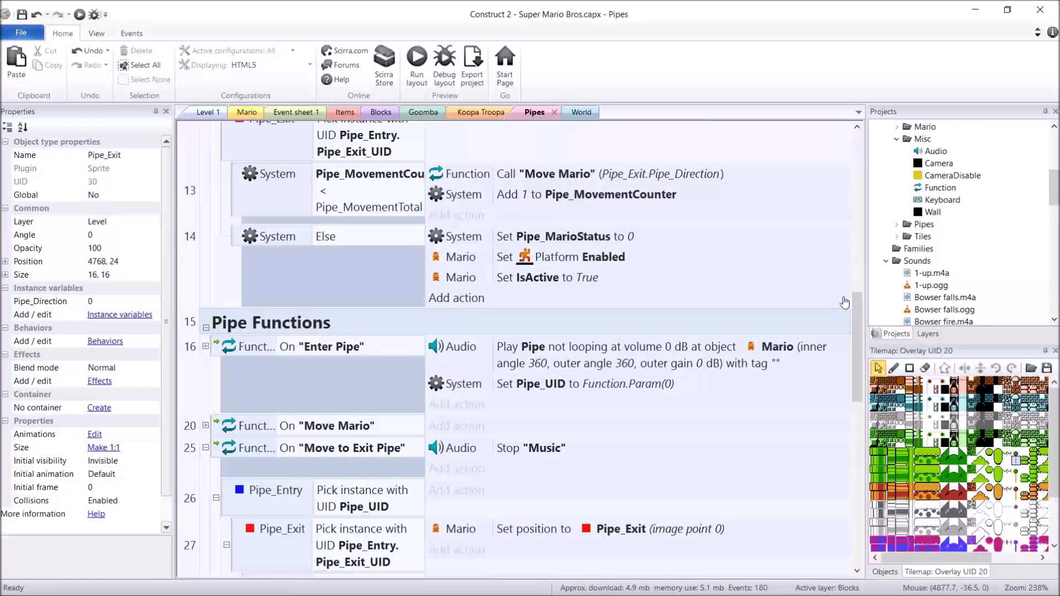
drag(857, 315, 851, 149)
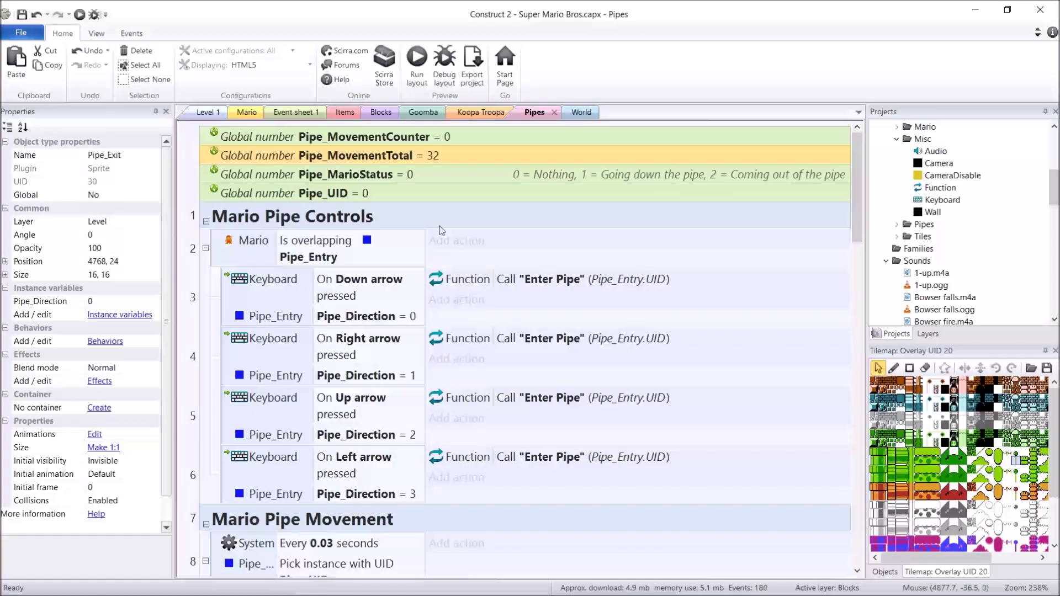
double_click(459, 161)
key(Tab)
key(Tab)
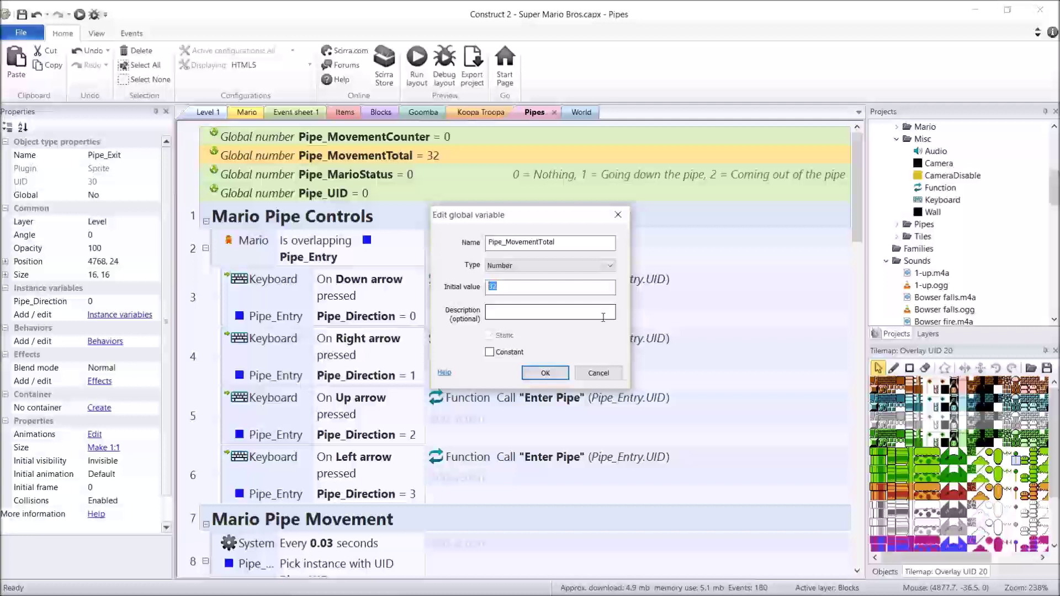
text(48)
key(Return)
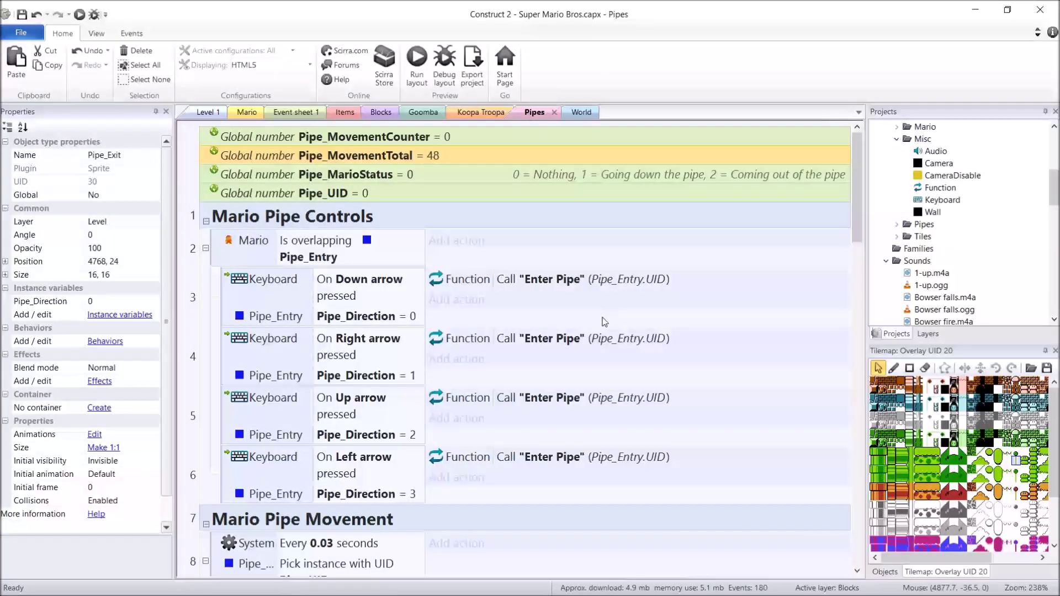
Run the layout and test big Mario's trip through the tall pipe with the new movement total.
click(417, 60)
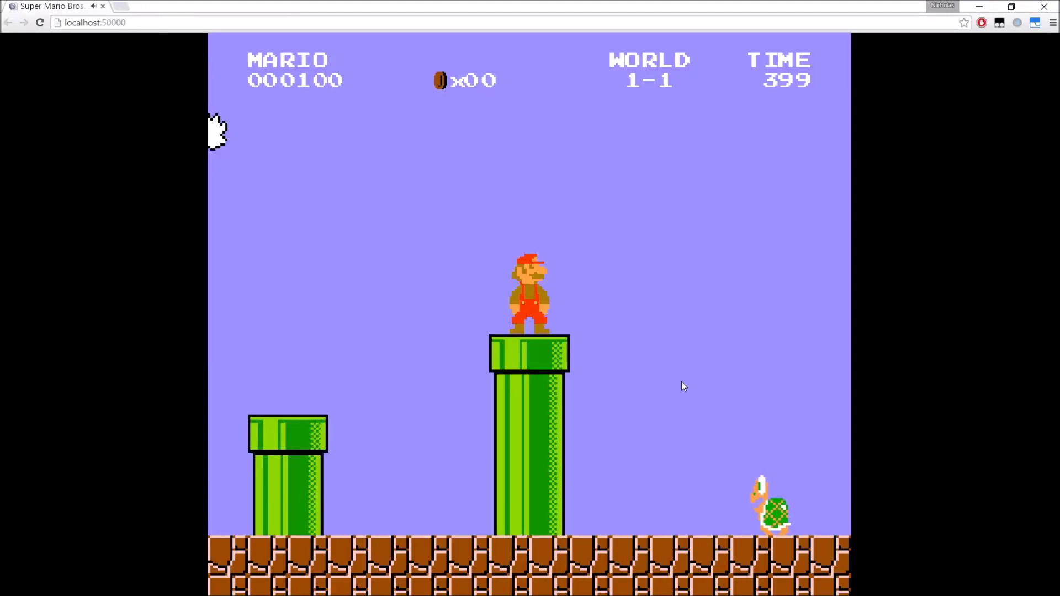
key(Down)
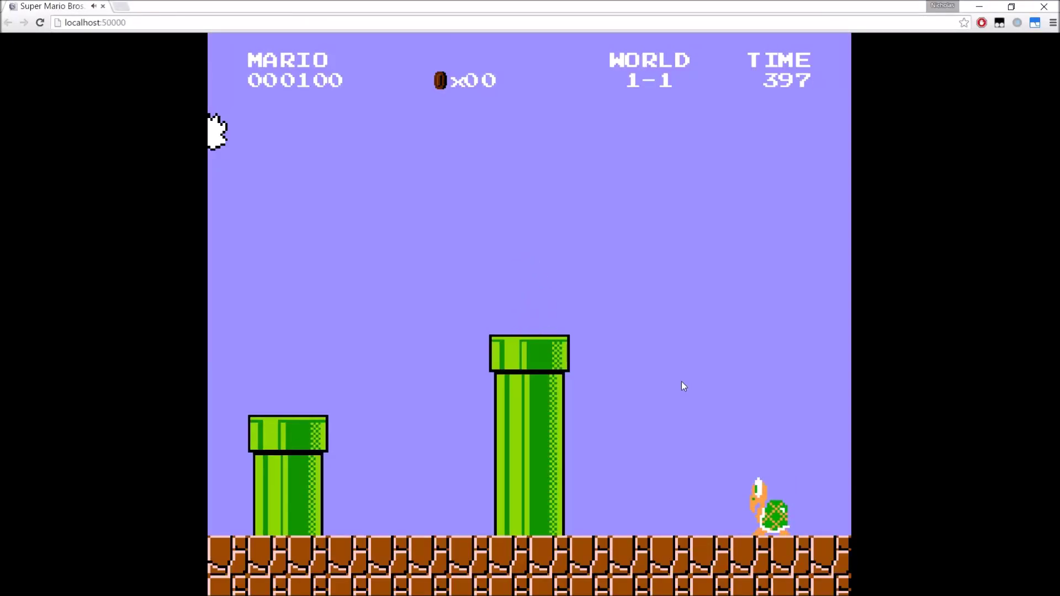
key(Right)
key(Up)
Switch back to Construct 2 and edit the initial value of the Pipe_MovementTotal global variable.
key(alt+Tab)
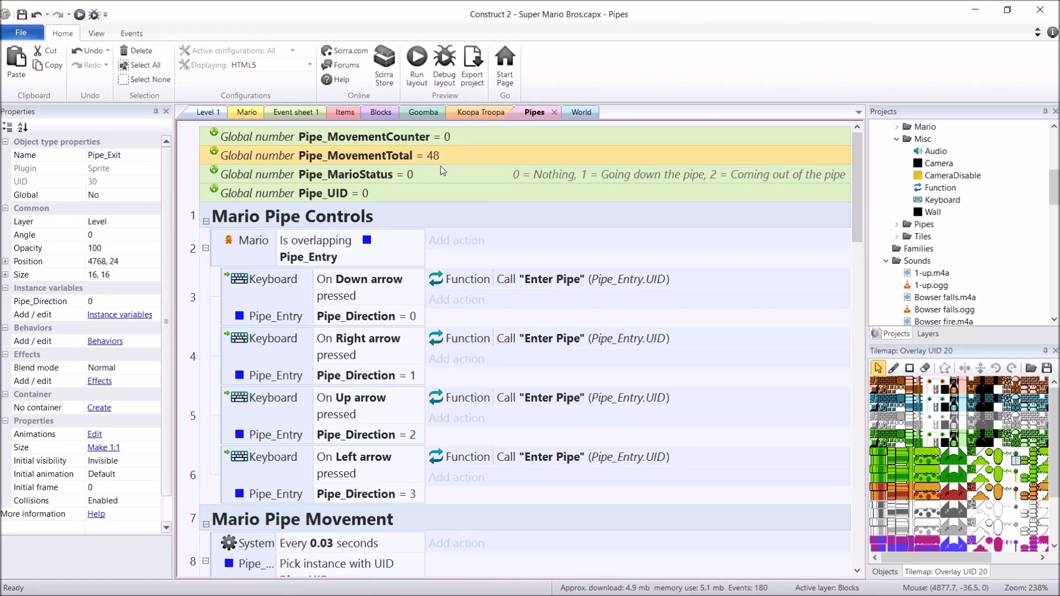
double_click(433, 152)
key(Tab)
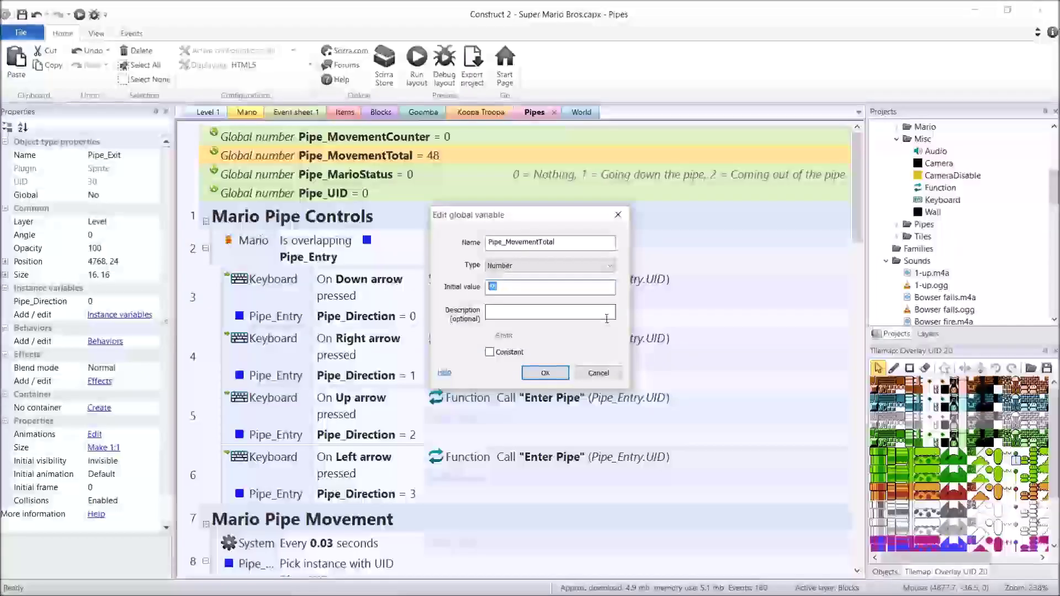
key(Return)
Rerun the preview, send big Mario through the pipe, and run and jump around the underground room.
key(F5)
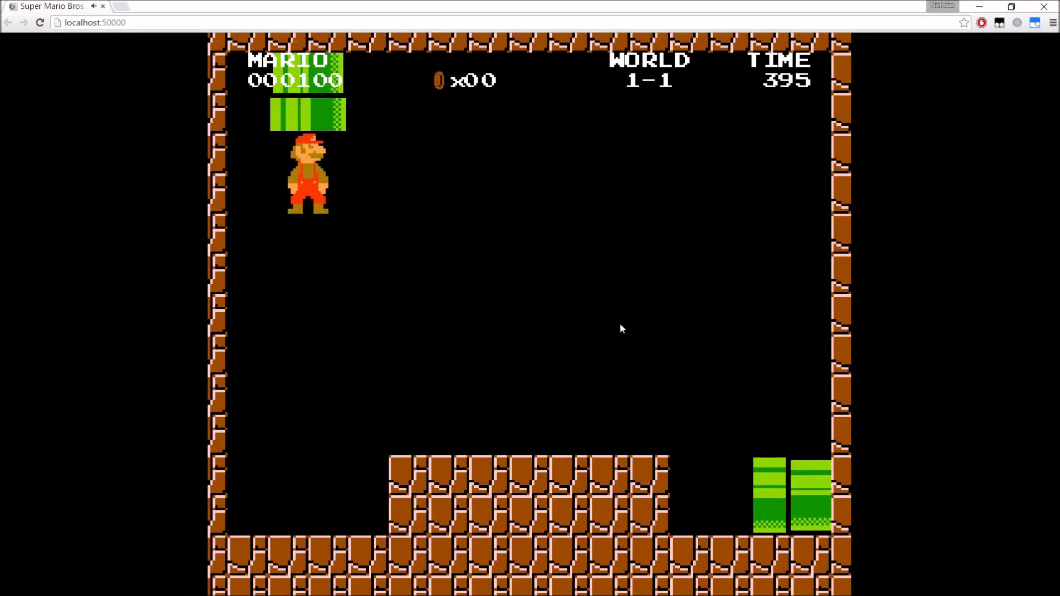
key(Right)
key(Up)
key(Left)
key(Right)
key(Up)
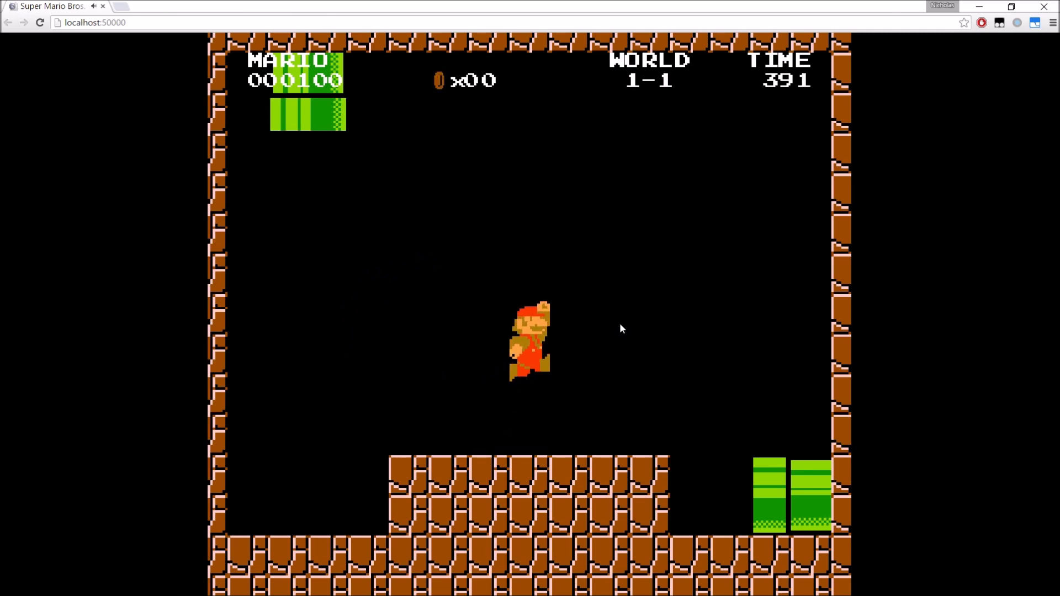
Rerun the layout from Construct 2, send ducking big Mario down the tall pipe, and move him around the underground room.
key(Left)
key(alt+Tab)
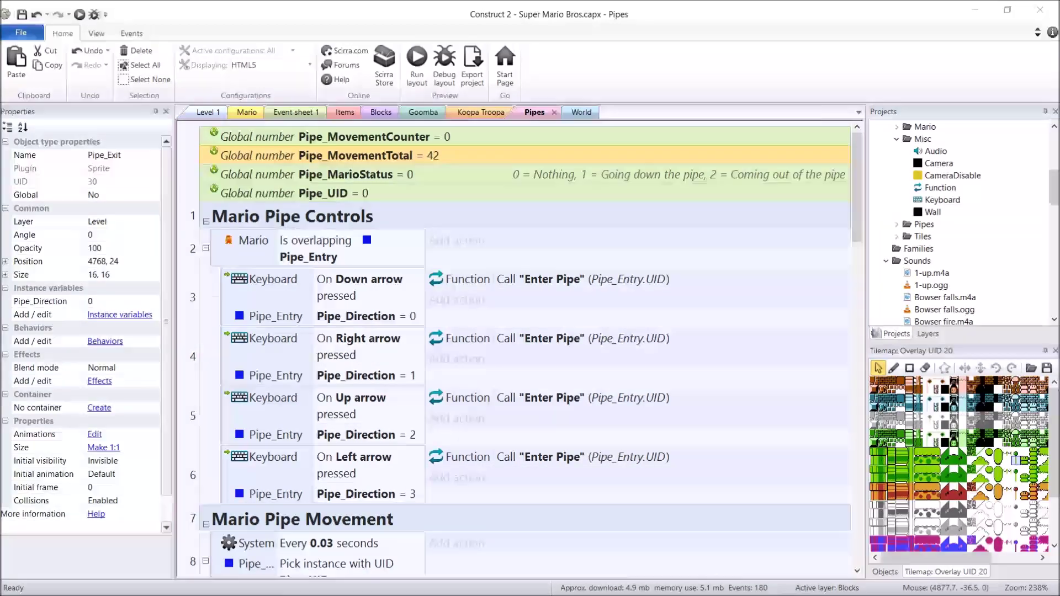
click(416, 73)
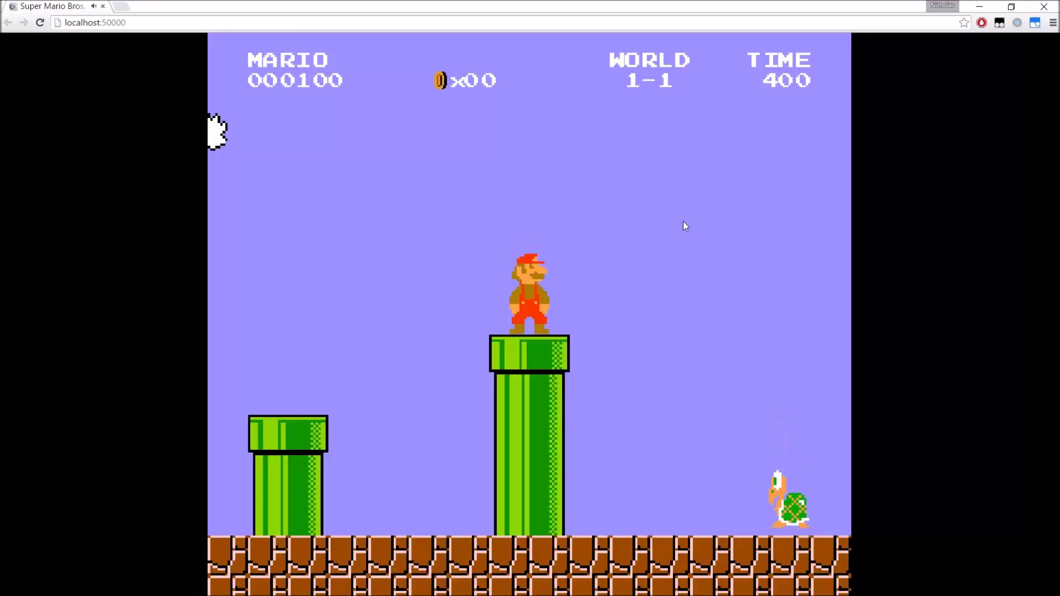
key(Down)
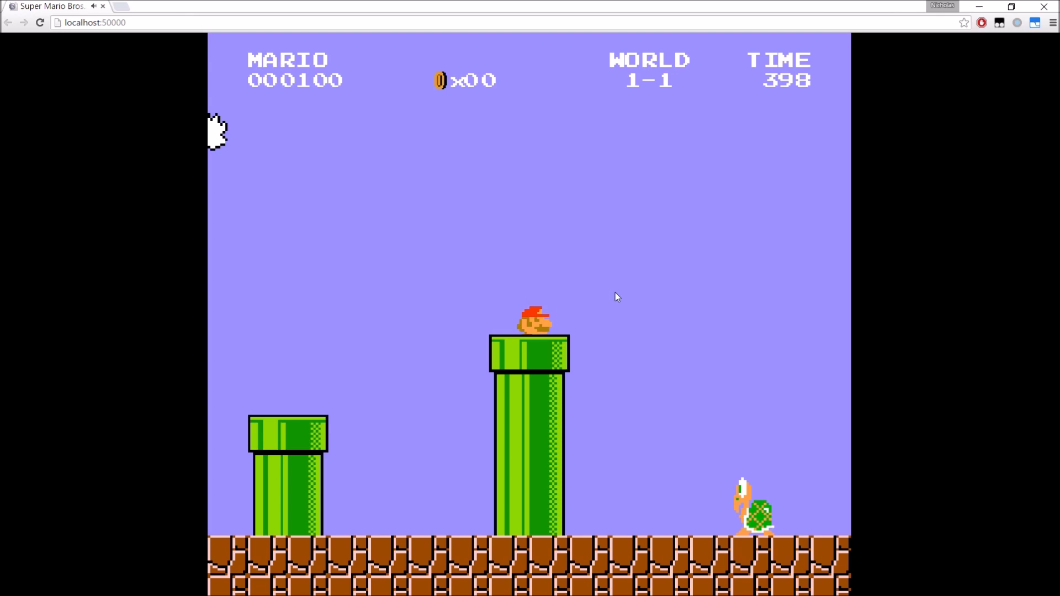
key(Right)
key(Up)
key(alt+Tab)
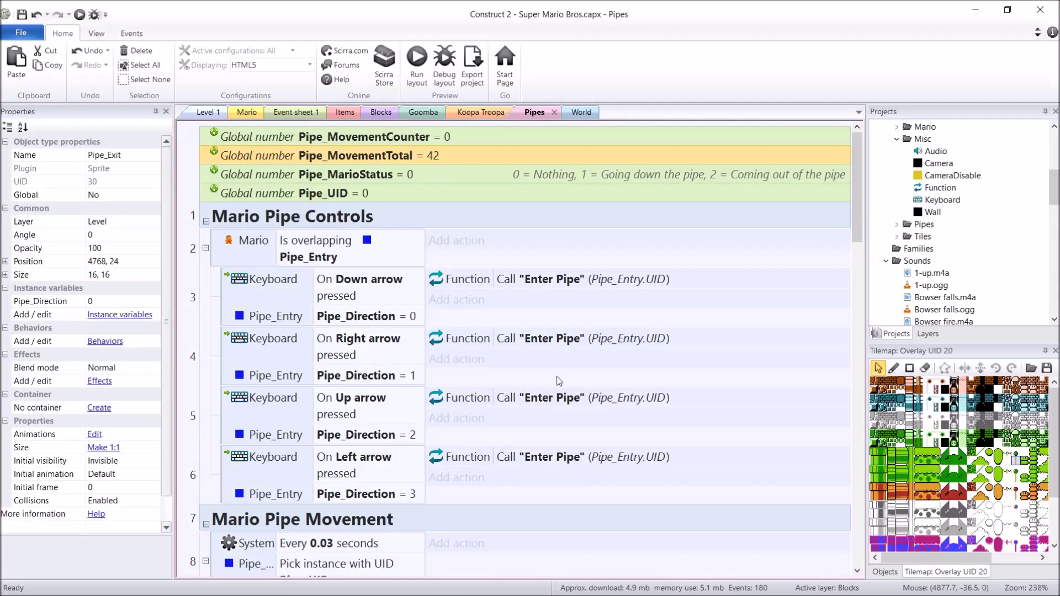
Expand the "Enter Pipe" function under Pipe Functions and examine its Pipe_Direction sub-events that position Mario.
scroll(559, 381, down, 8)
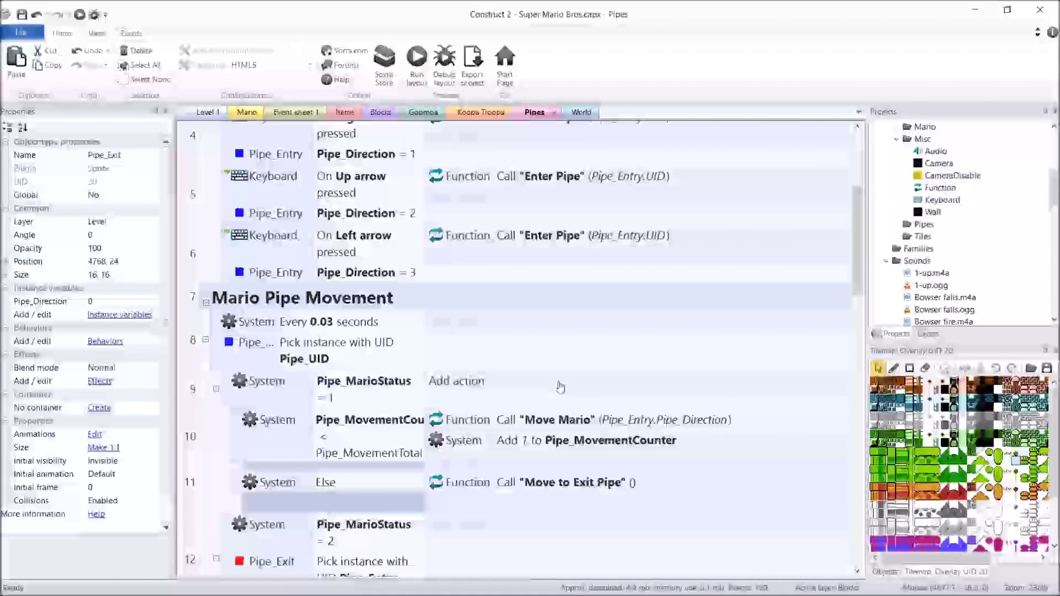
scroll(561, 383, down, 6)
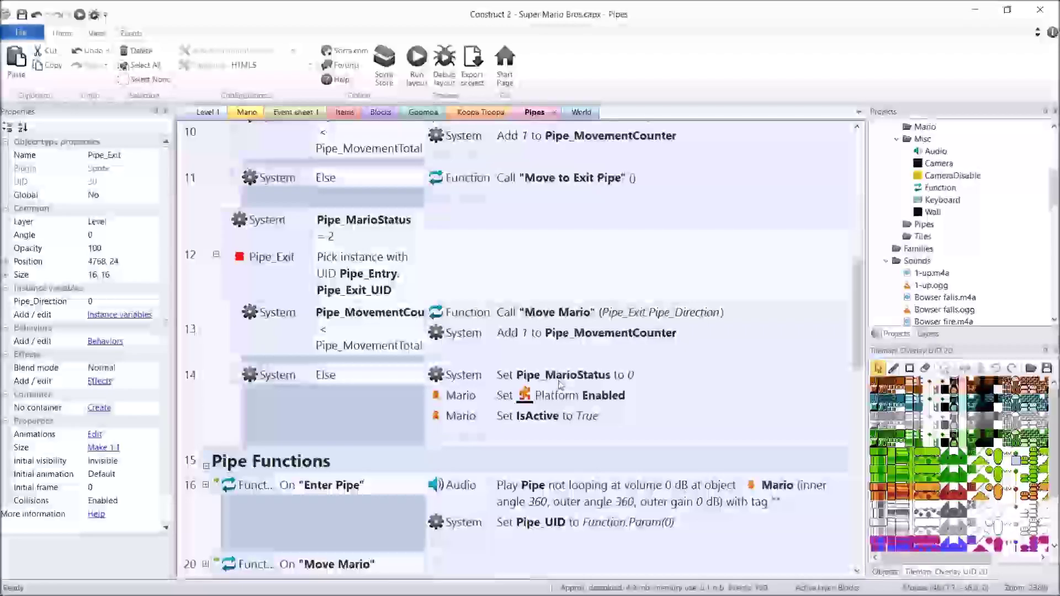
click(408, 255)
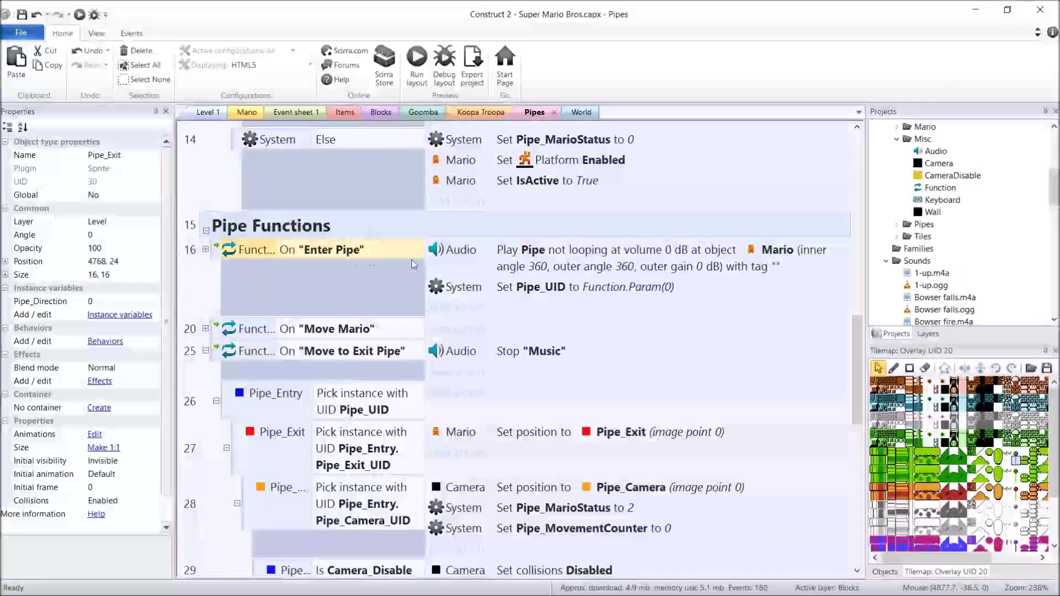
click(205, 249)
scroll(212, 369, down, 3)
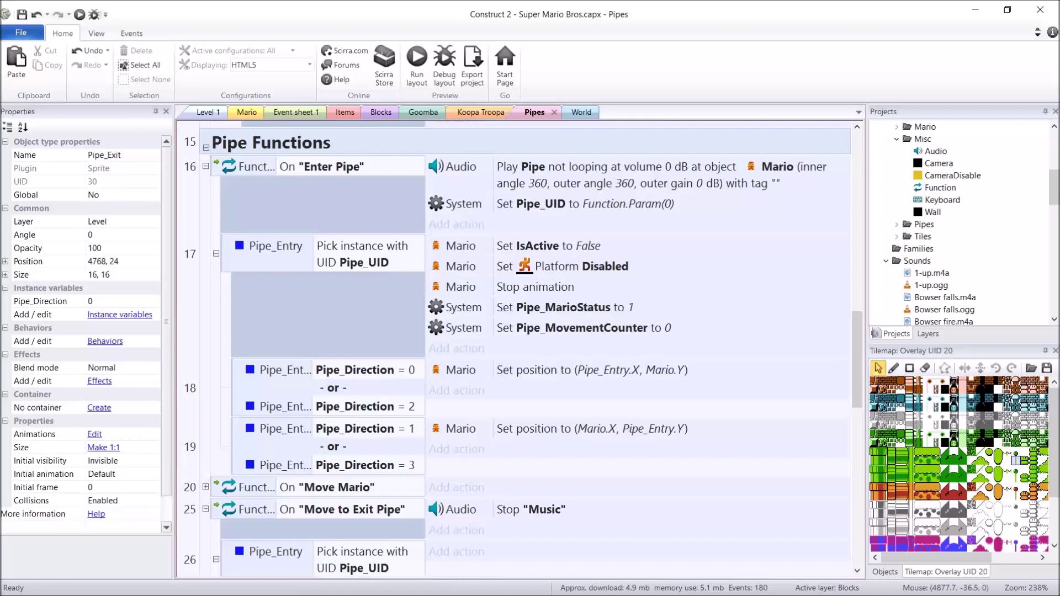
scroll(667, 404, down, 1)
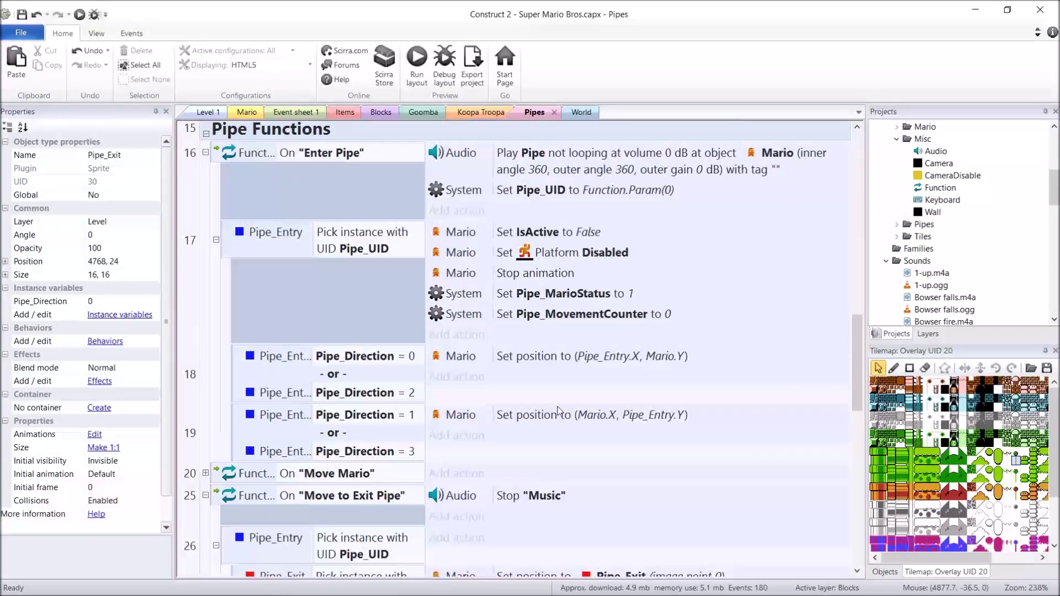
click(246, 368)
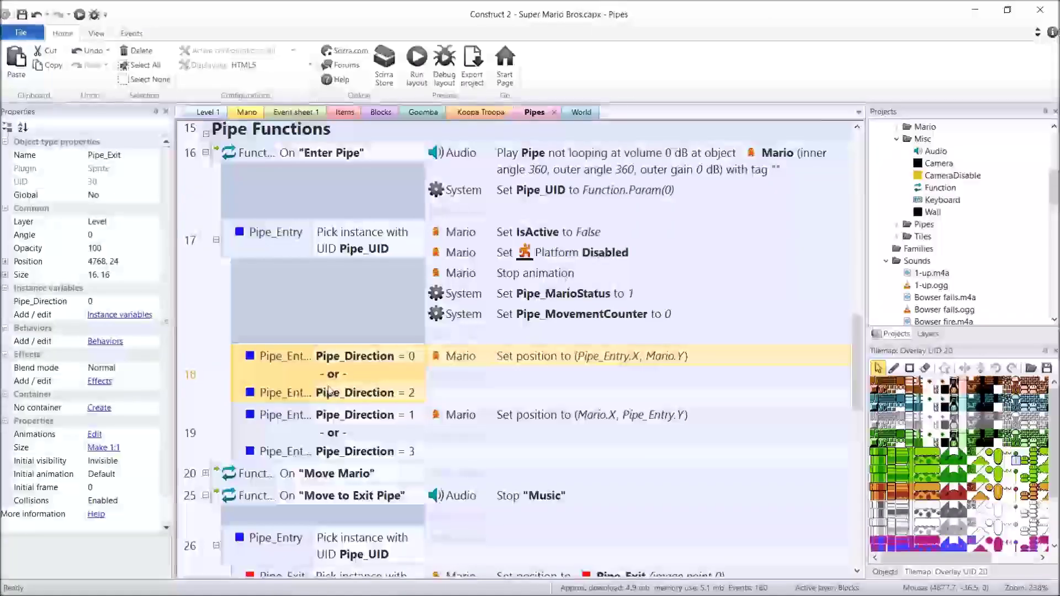
click(402, 415)
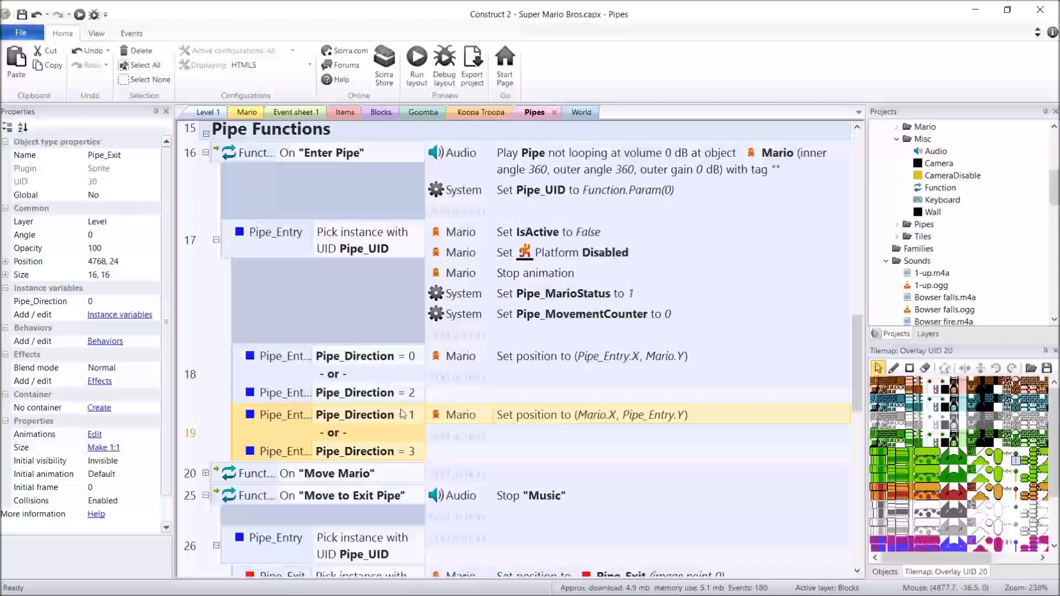
Add a sub-event under the Pipe_Direction 0 or 2 event that checks whether Mario's IsBig boolean is set.
click(238, 370)
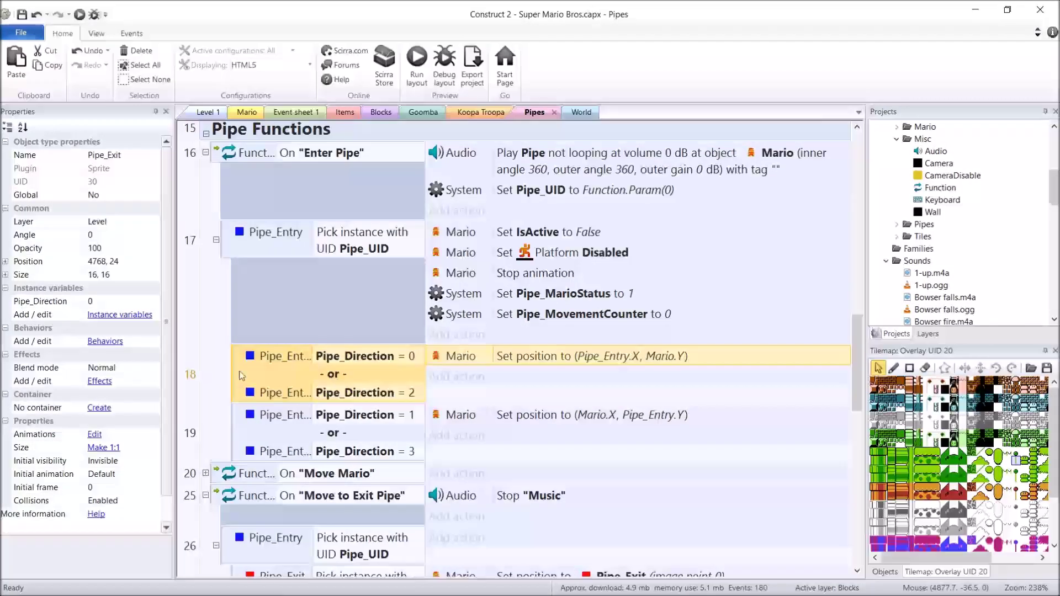
text(e)
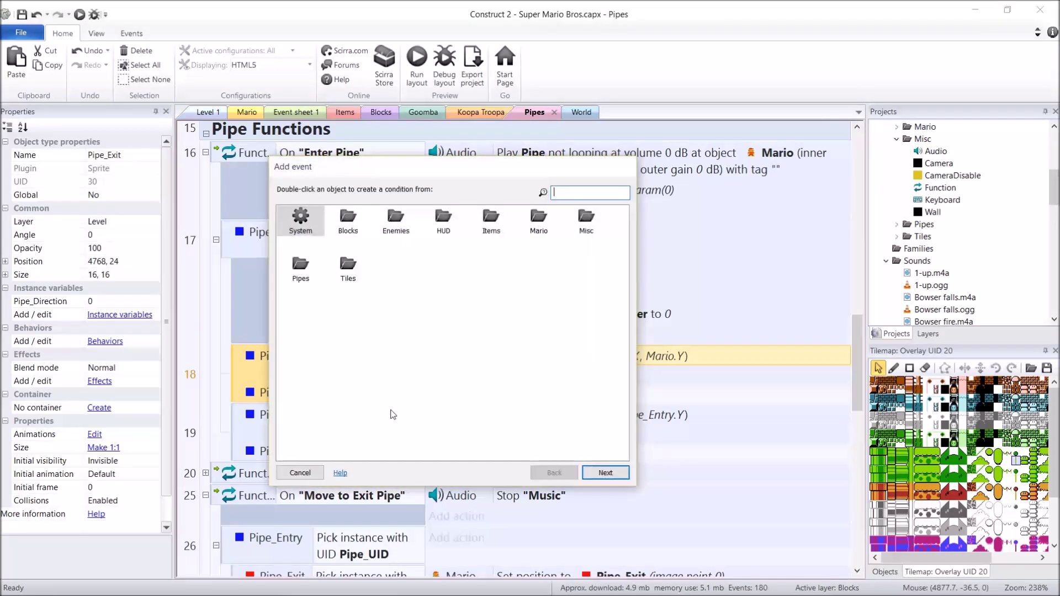
text(mario)
key(Return)
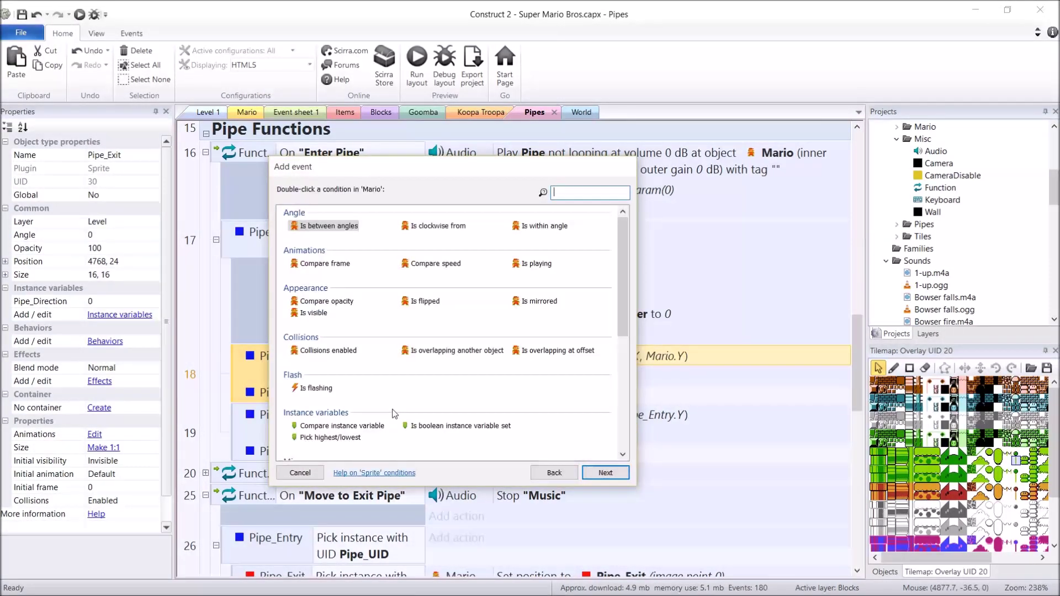
text(boo)
key(Return)
key(Return)
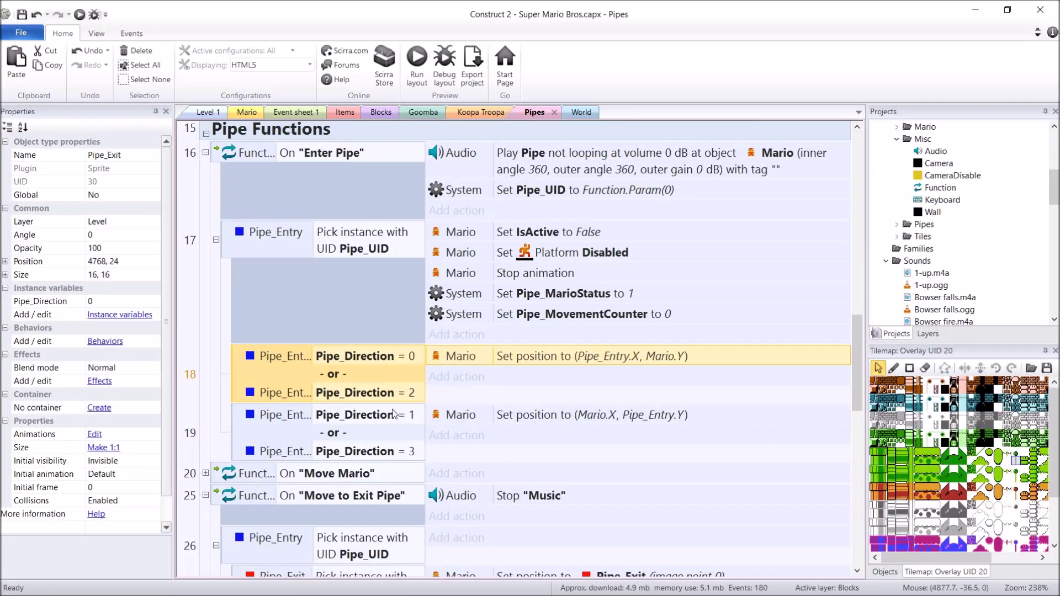
Add an action to the IsBig sub-event that sets Mario's animation to "BigIdle", playing from the beginning.
scroll(394, 414, down, 2)
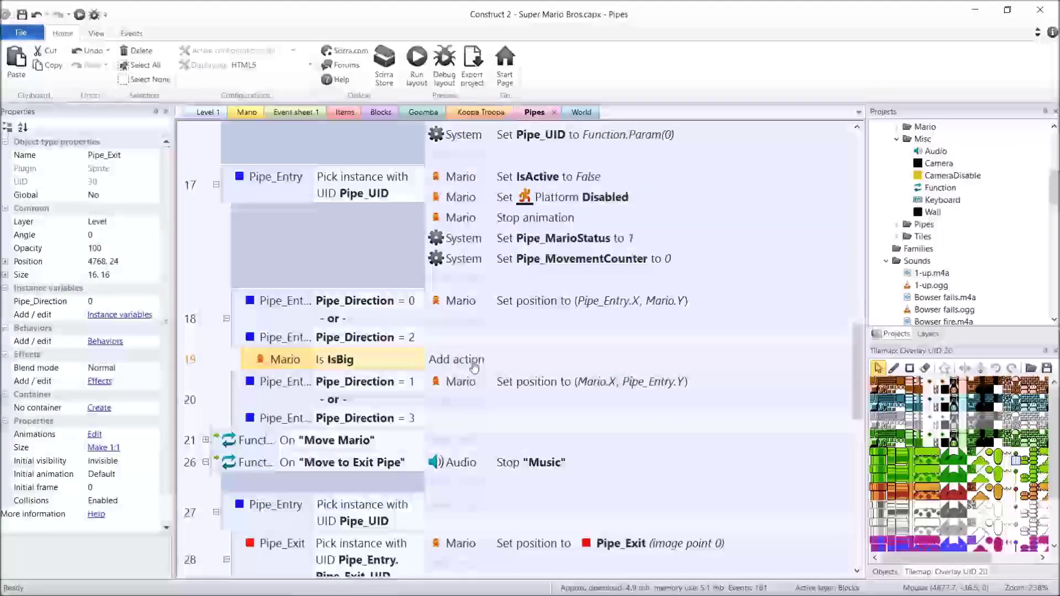
click(450, 360)
text(mario)
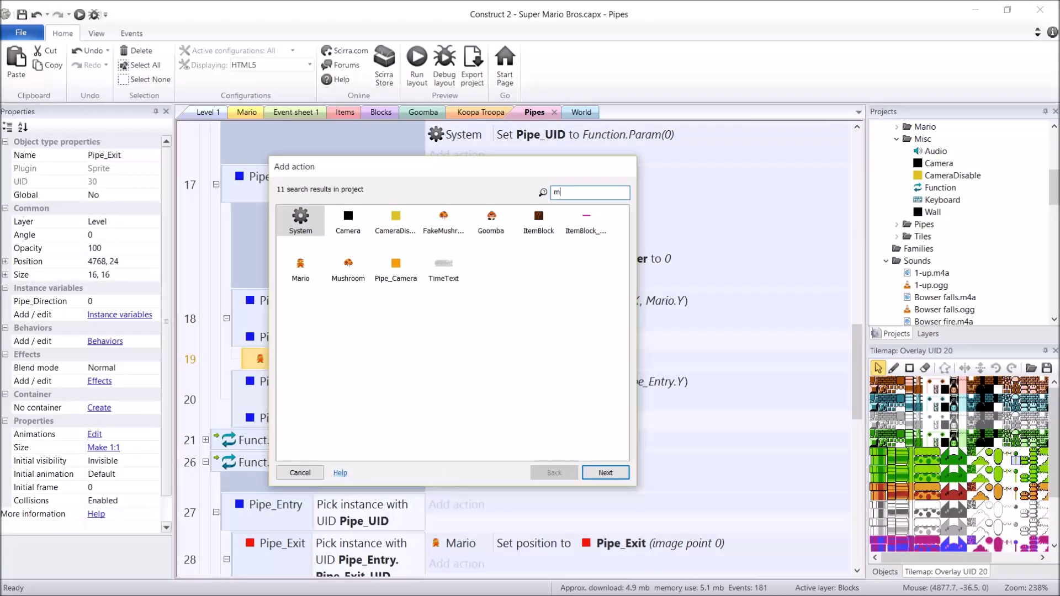
key(Return)
text(set anim)
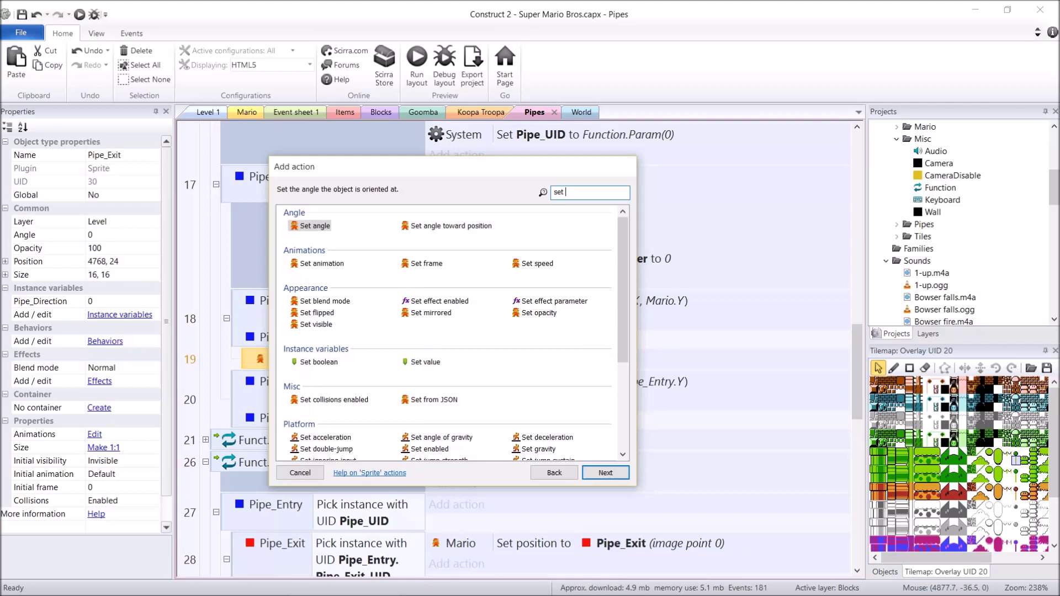
key(Return)
text("BigI)
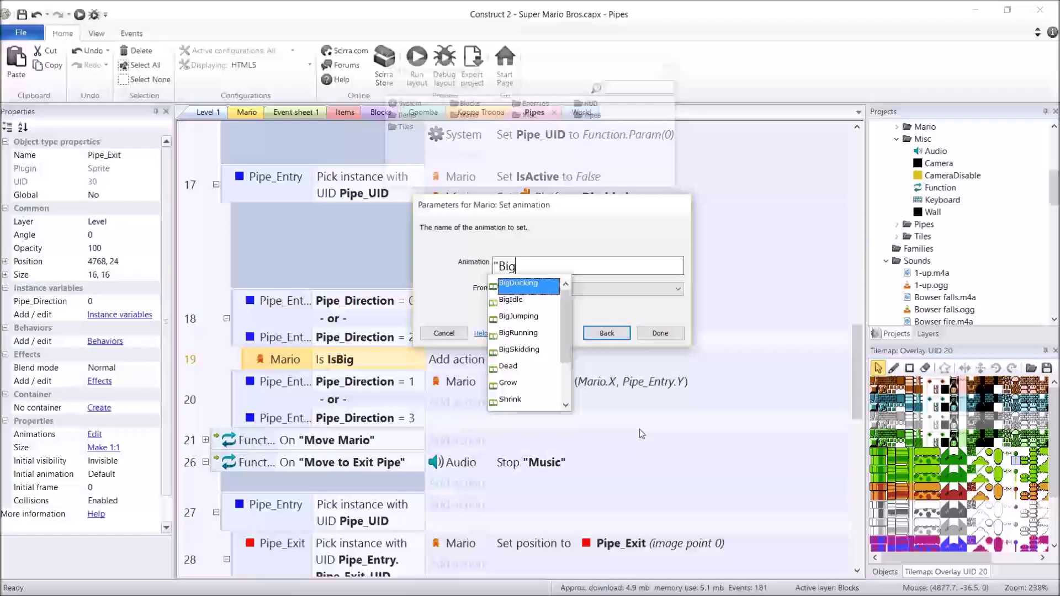
key(Return)
key(Return)
click(596, 380)
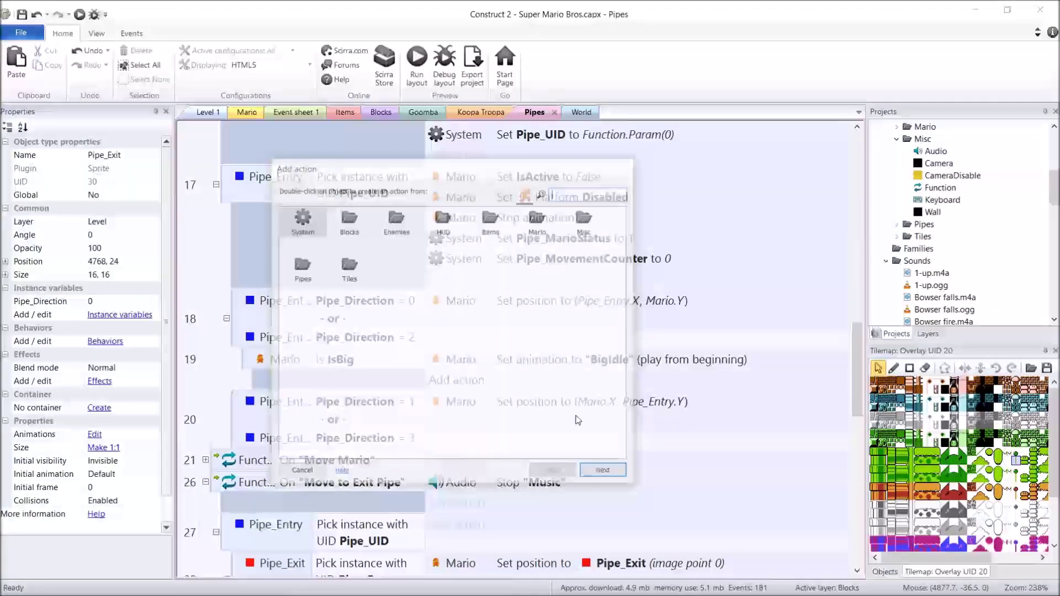
key(Escape)
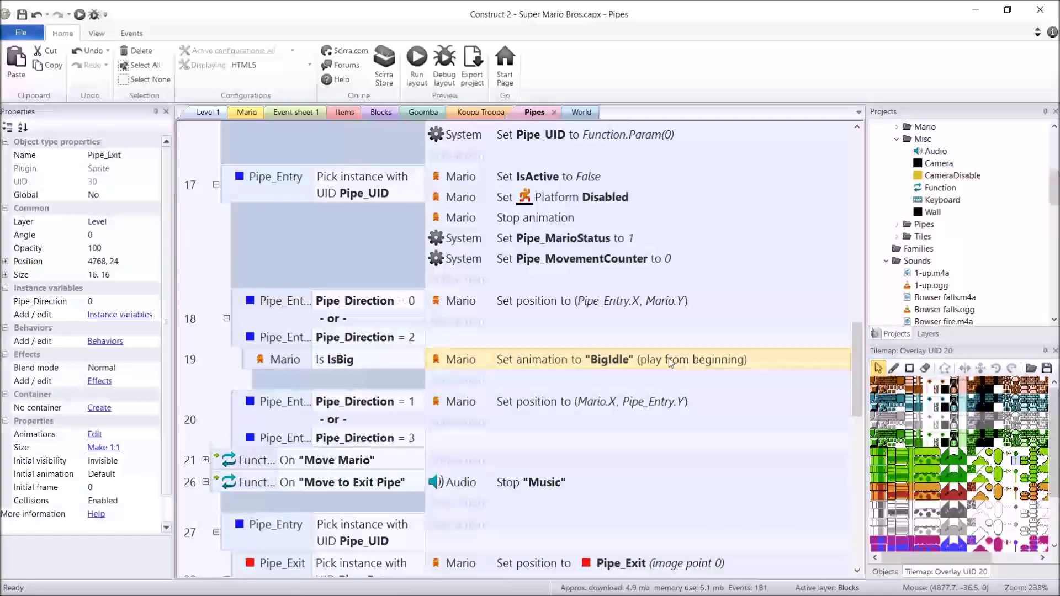
click(686, 363)
Add an Else event after the IsBig sub-event and have it set Mario's animation to "SmallIdle" from the beginning.
scroll(686, 364, down, 1)
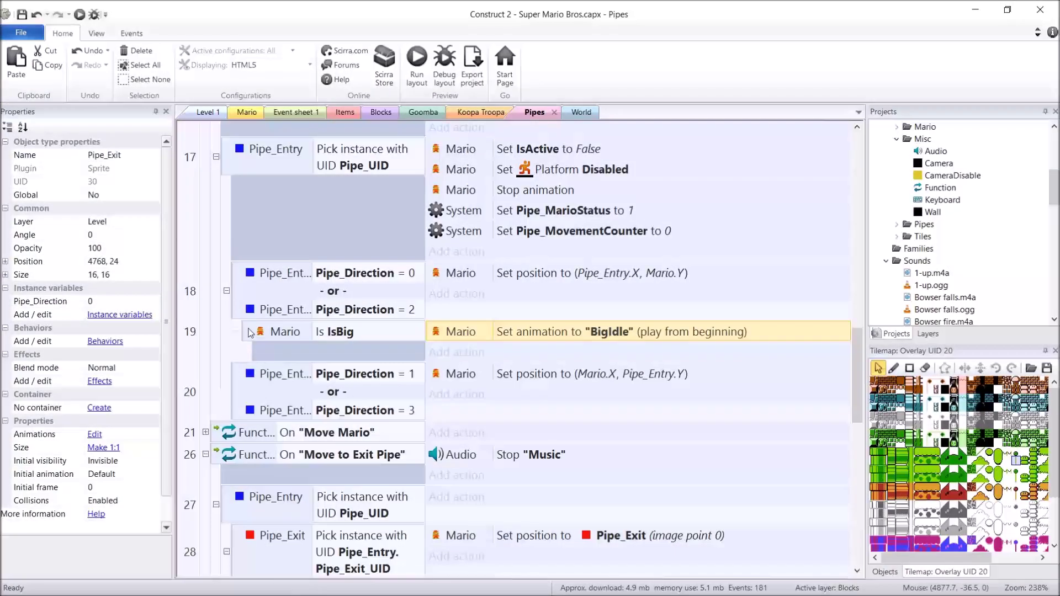
click(293, 332)
key(x)
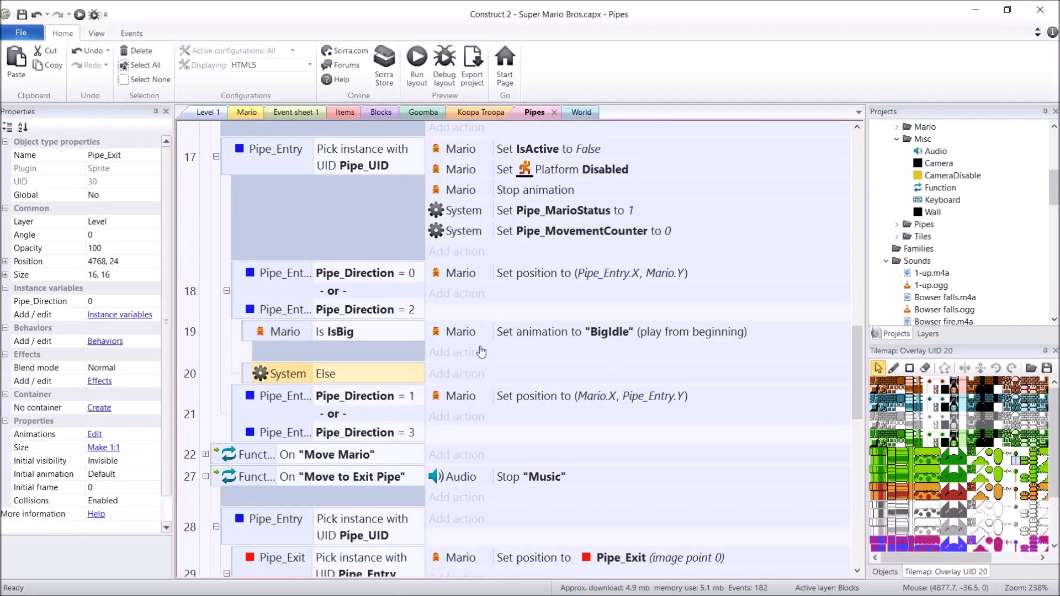
ctrl+drag(457, 333, 446, 375)
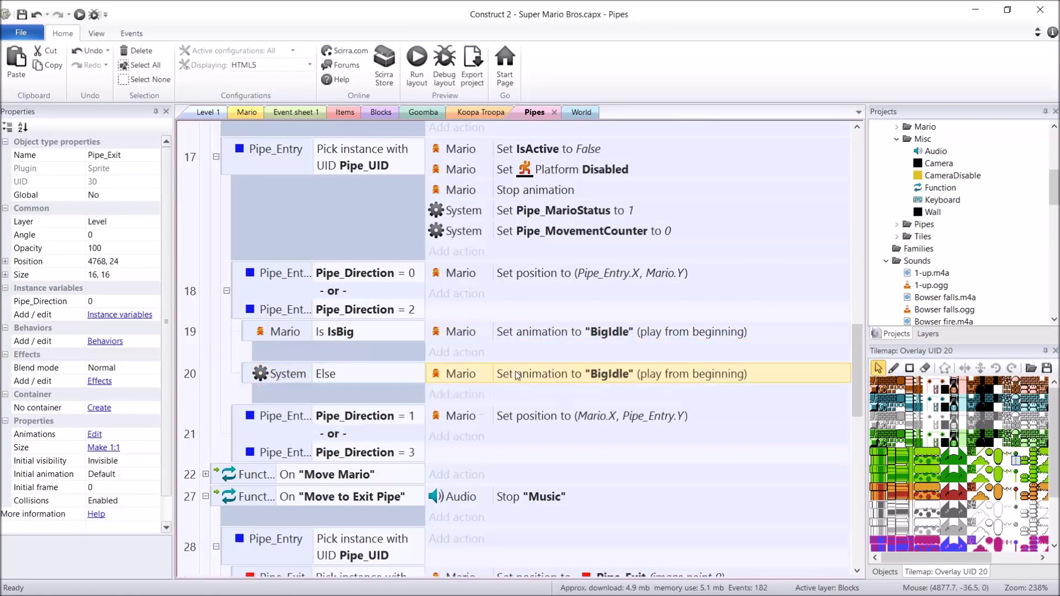
double_click(613, 379)
text("Sma)
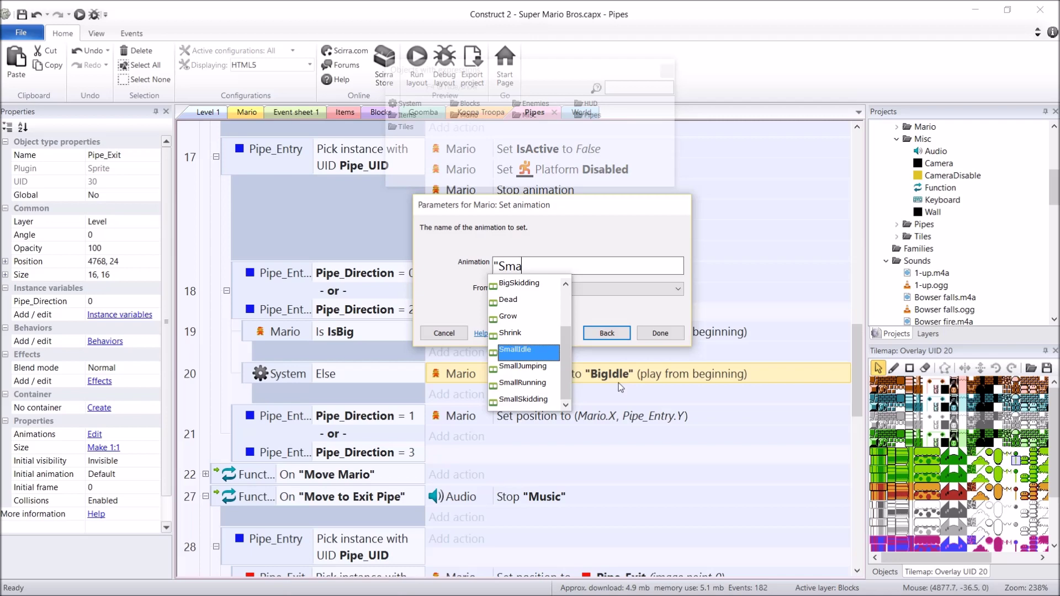
key(Return)
key(Return)
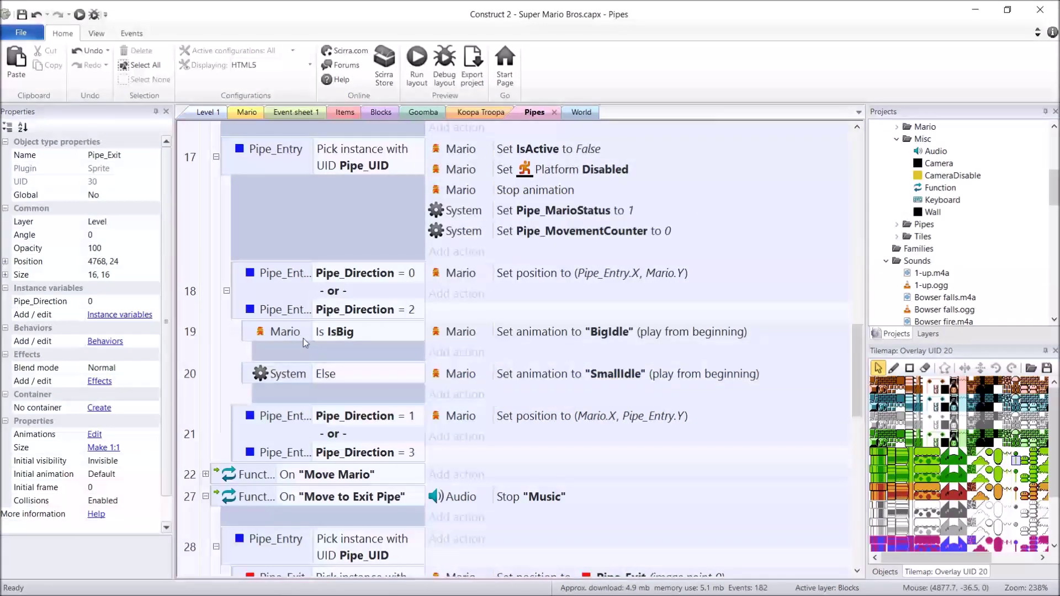
click(252, 378)
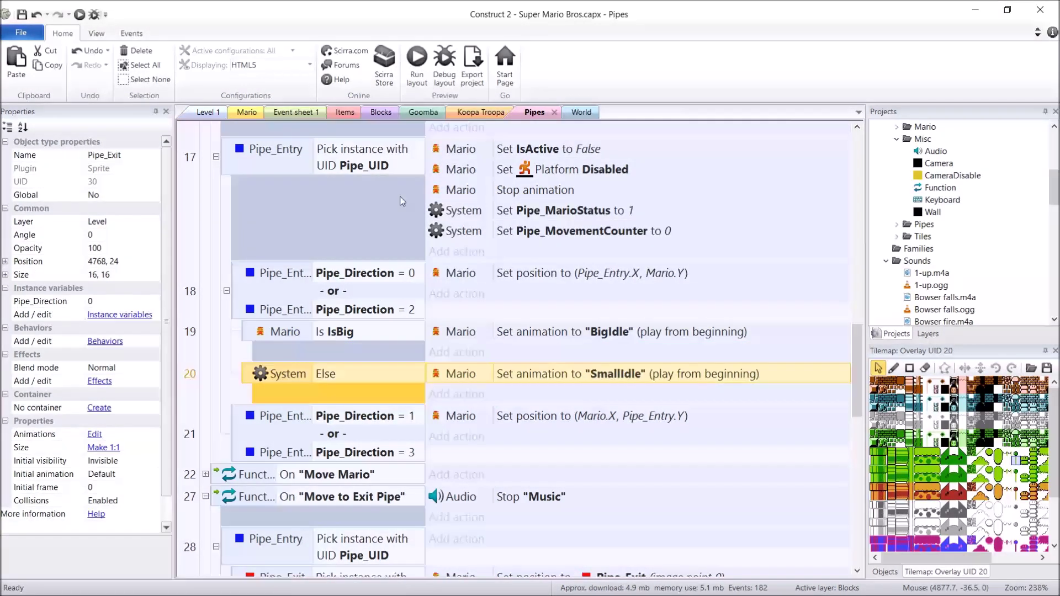
Run the layout and test big Mario's standing pose going down the pipe, restart, and follow him through the underground room.
click(417, 57)
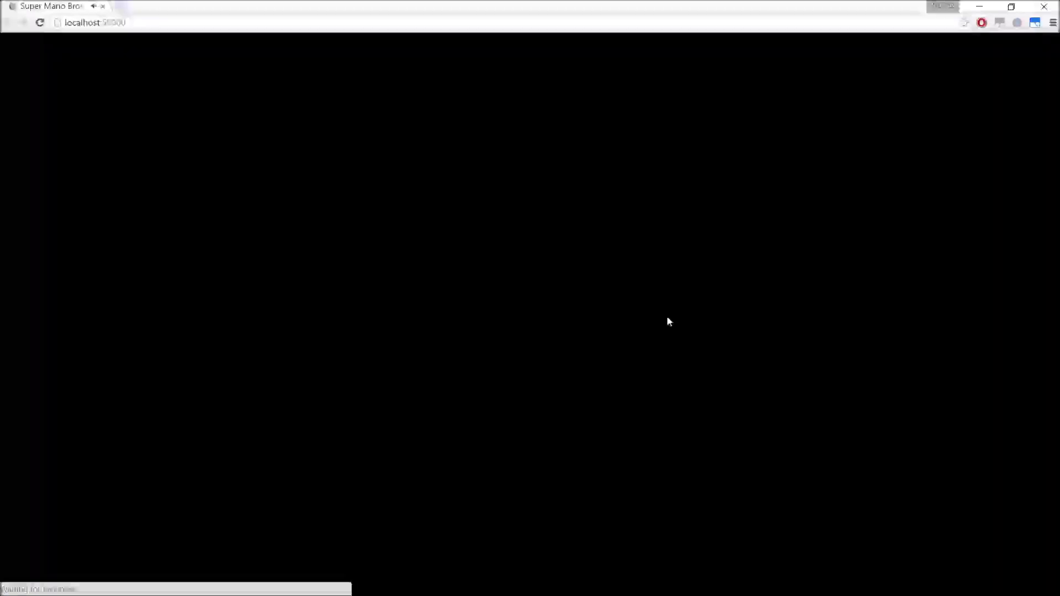
key(Down)
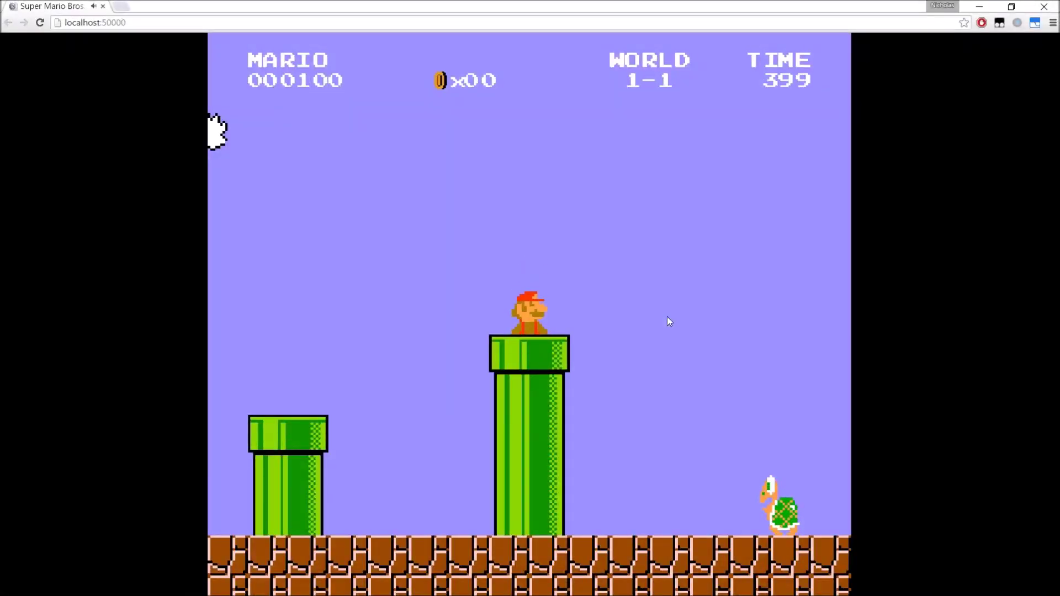
key(alt+Tab)
key(F5)
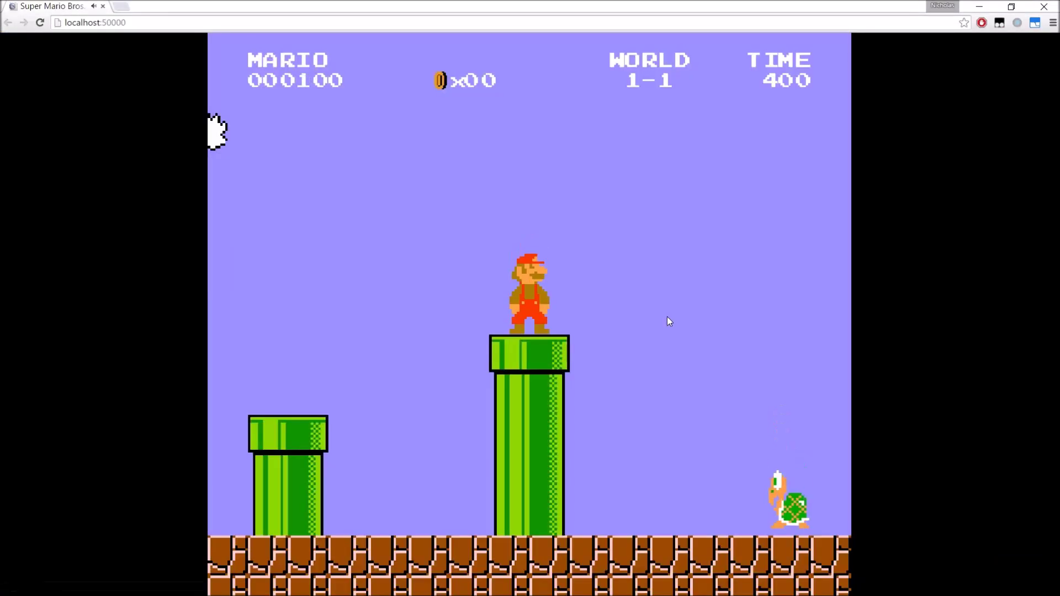
key(Down)
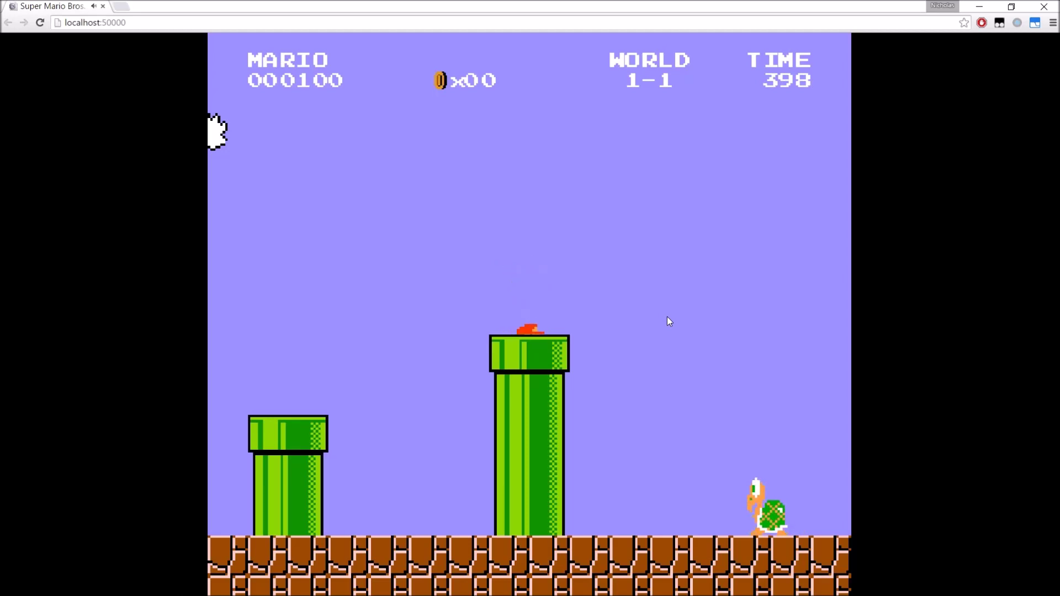
key(Right)
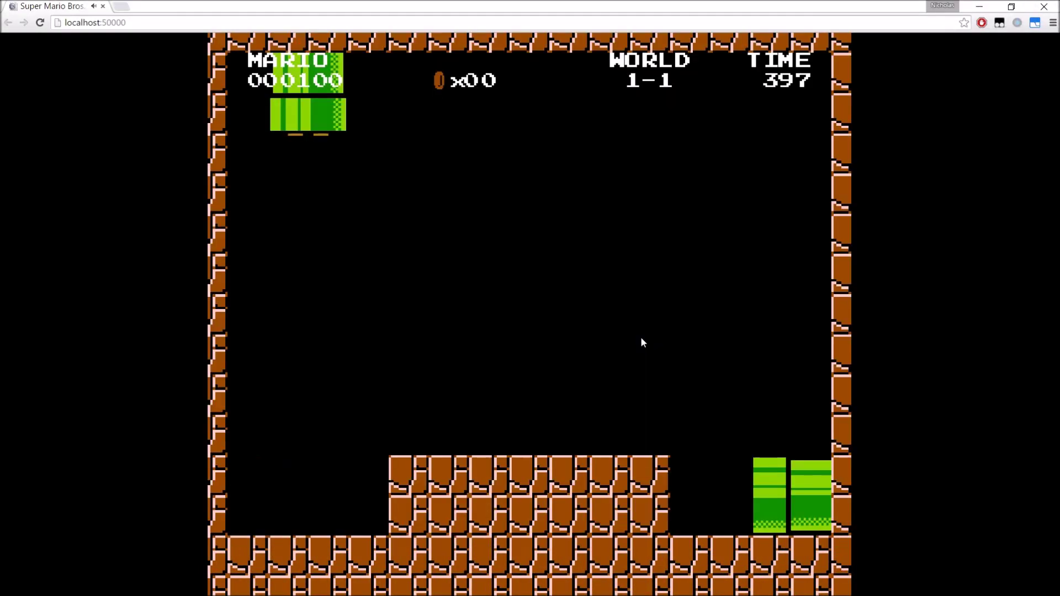
key(Right)
key(Up)
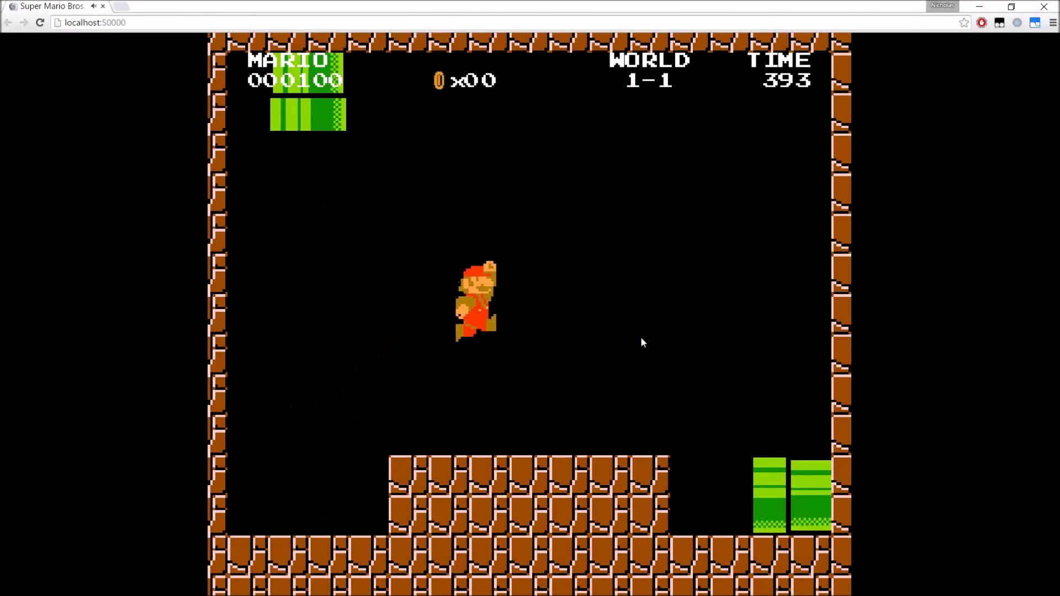
key(Right)
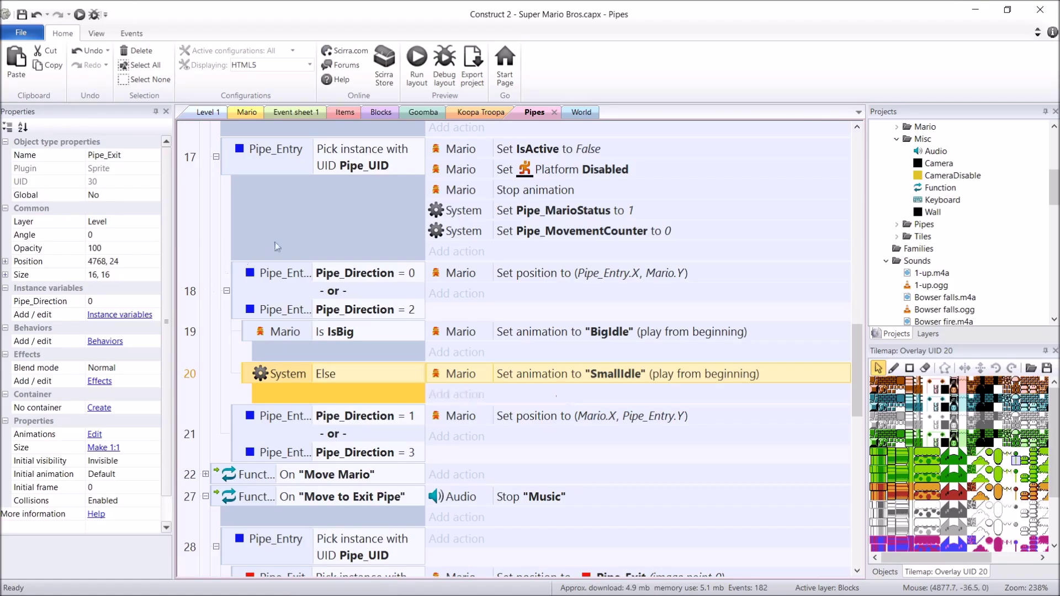
click(208, 112)
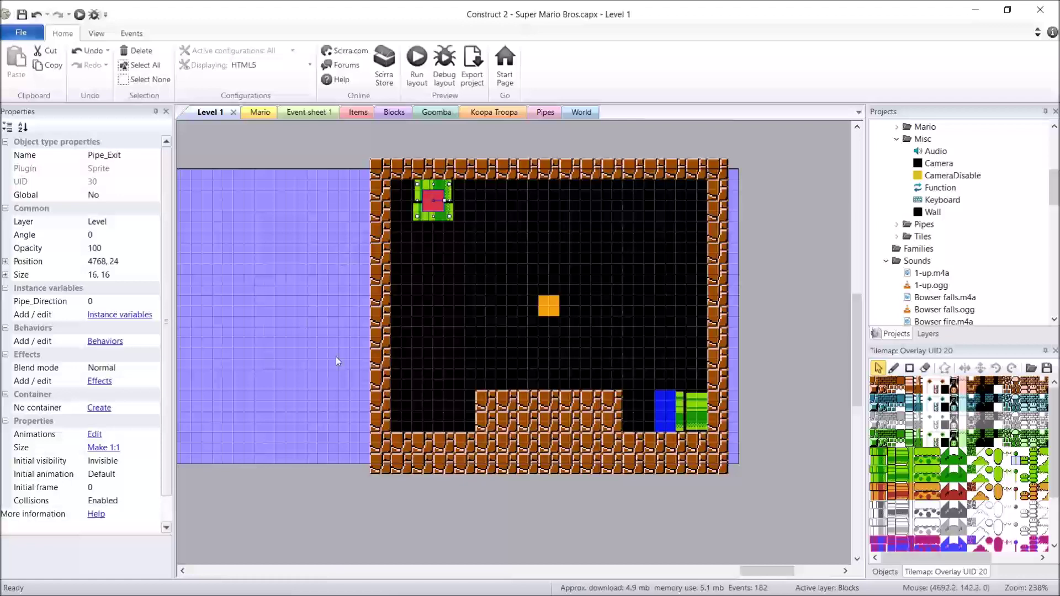
click(546, 112)
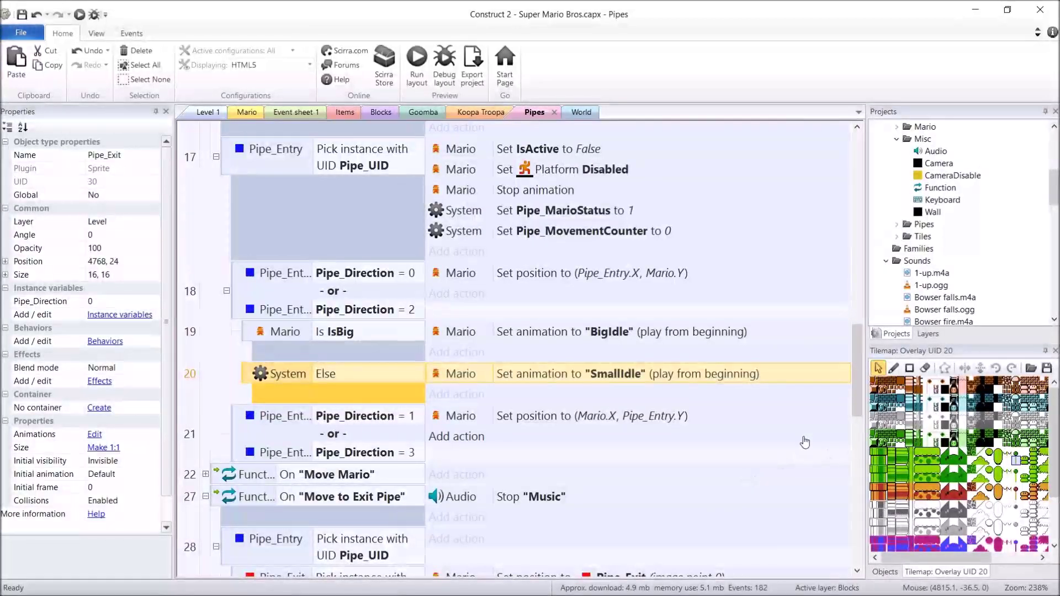
click(225, 358)
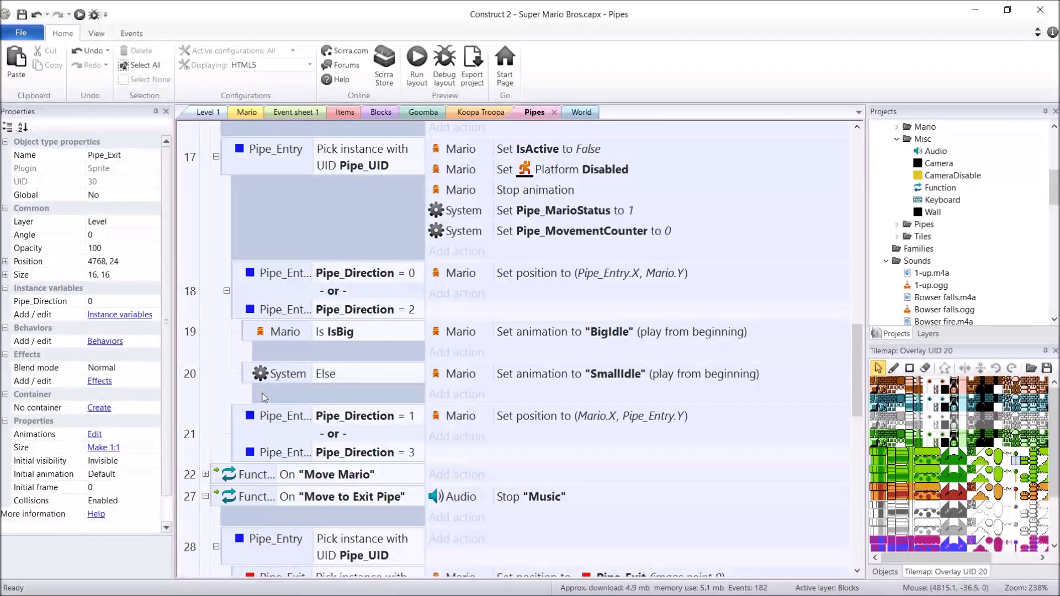
Copy the Mario IsBig sub-event into the Pipe_Direction 1 or 3 event and delete the "BigIdle" animation action from the copy.
click(247, 425)
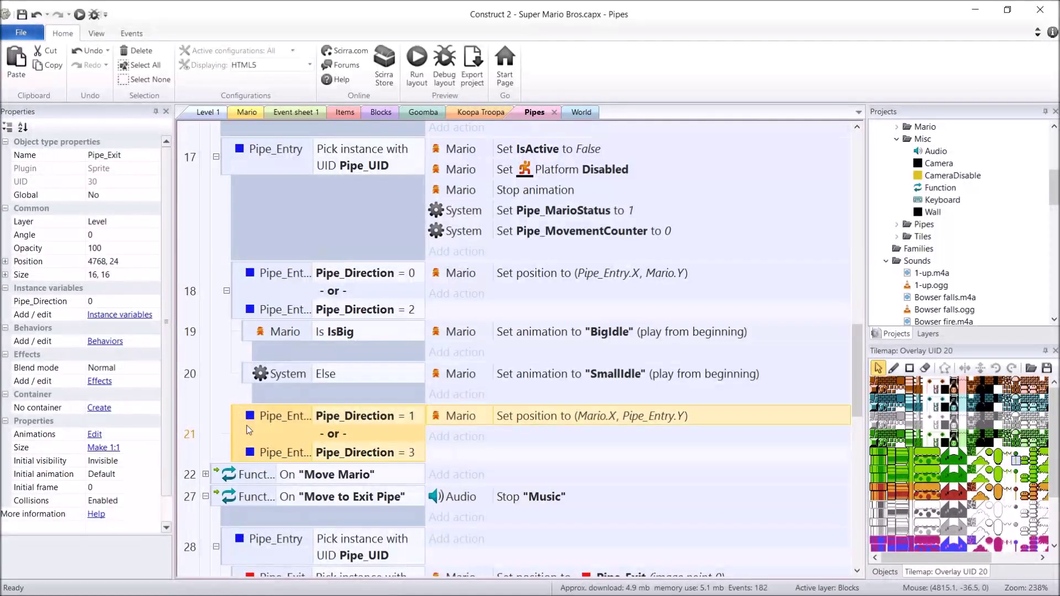
click(244, 331)
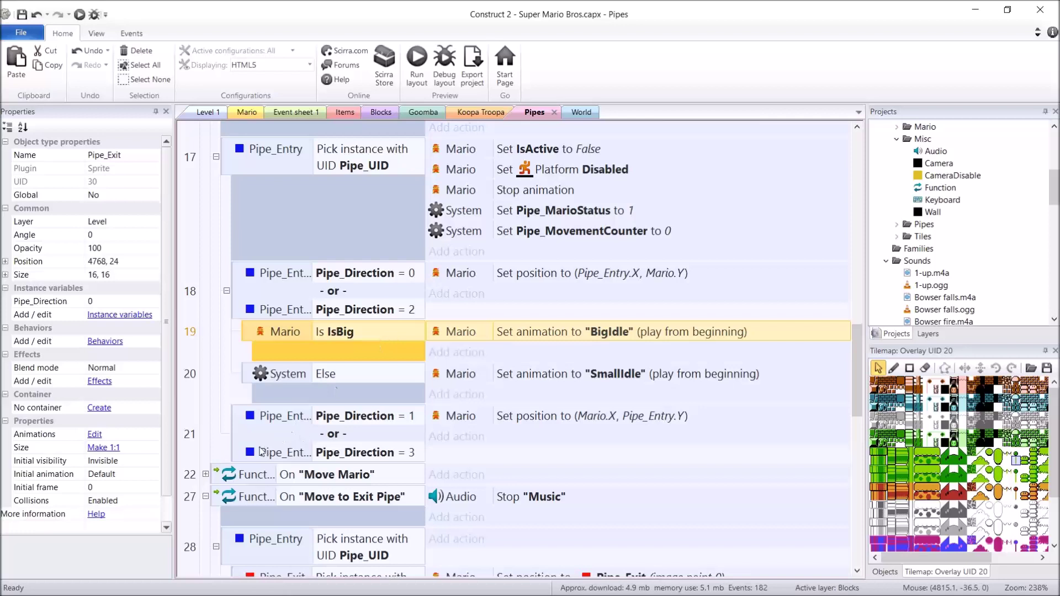
key(ctrl+v)
drag(241, 476, 366, 453)
scroll(221, 438, down, 1)
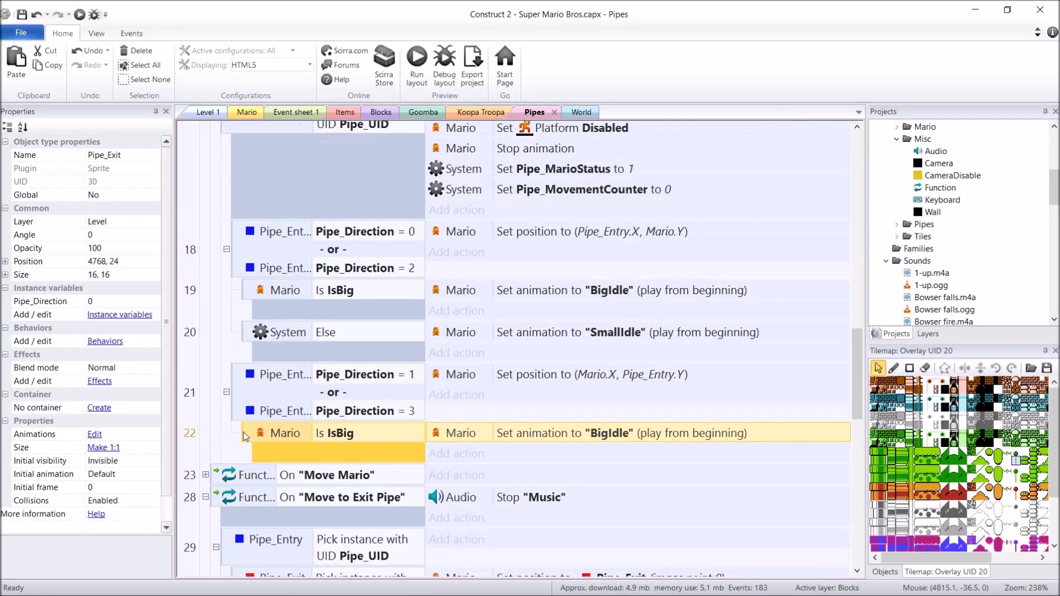
key(ctrl+z)
drag(238, 431, 363, 396)
click(519, 435)
key(Delete)
Add a Mario Set Y action with the value Self.Y + 8 to the IsBig sub-event under Pipe_Direction 1 or 3.
scroll(482, 411, down, 1)
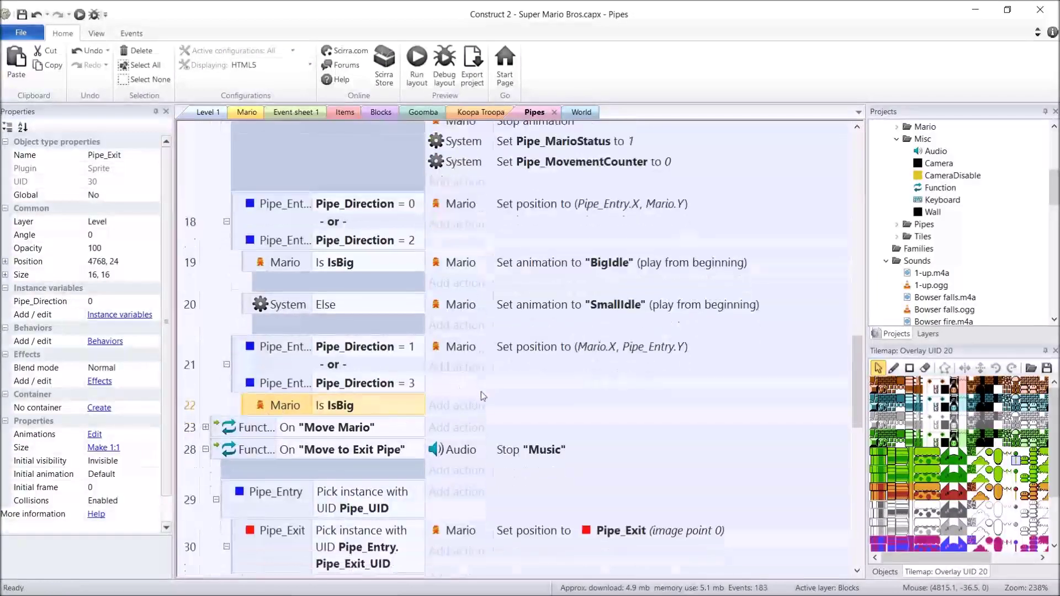
click(480, 406)
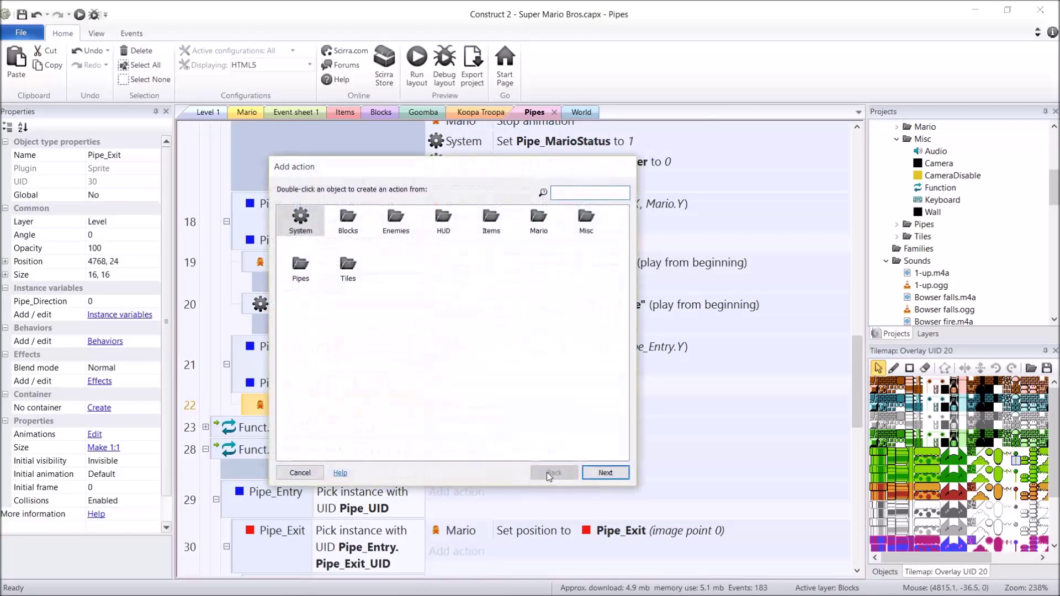
text(mario)
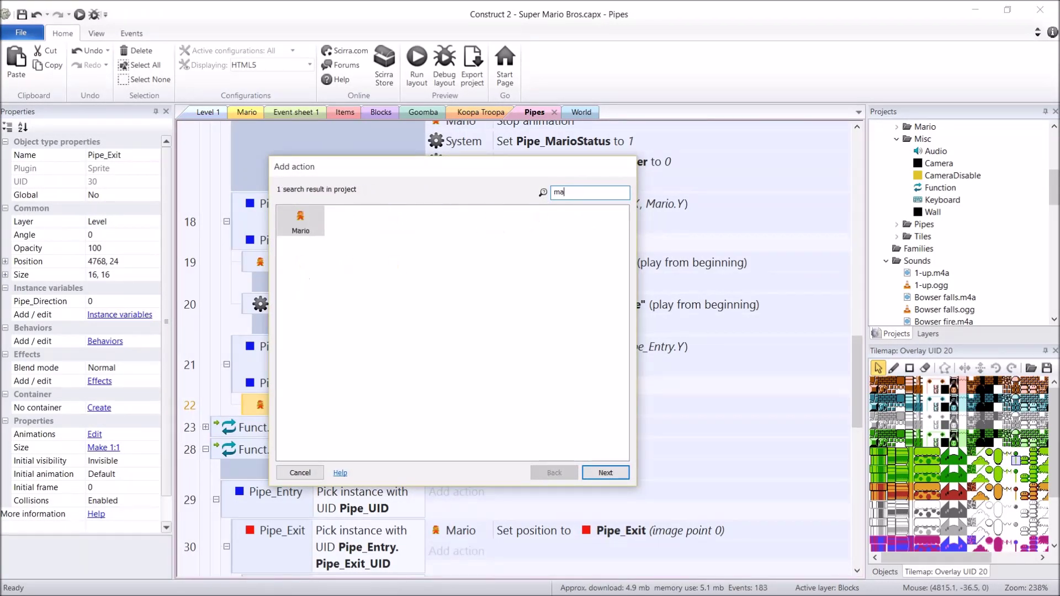
key(Return)
text(set y)
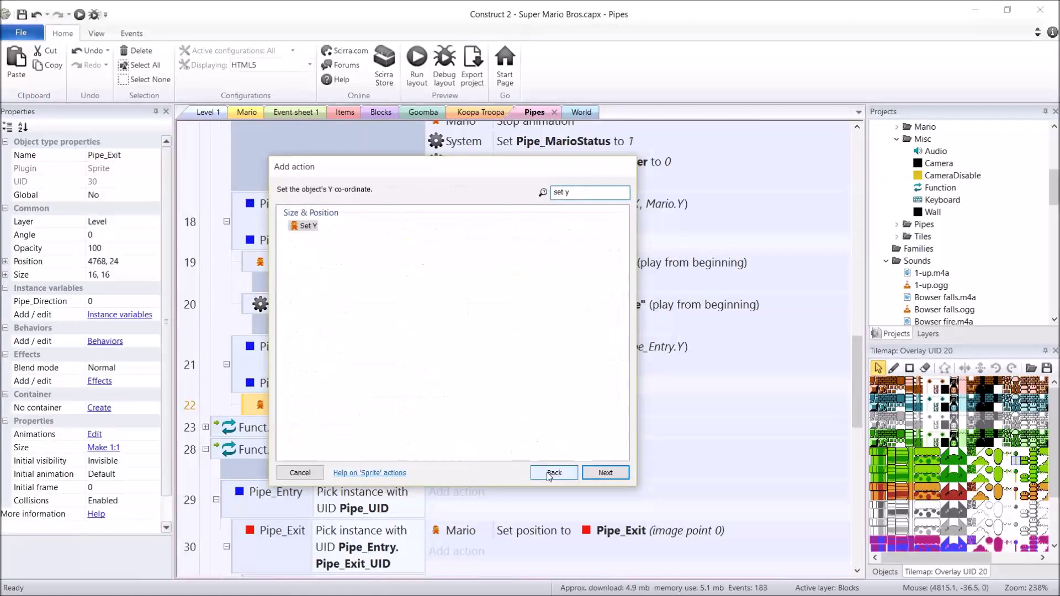
key(Return)
text(Self.Y)
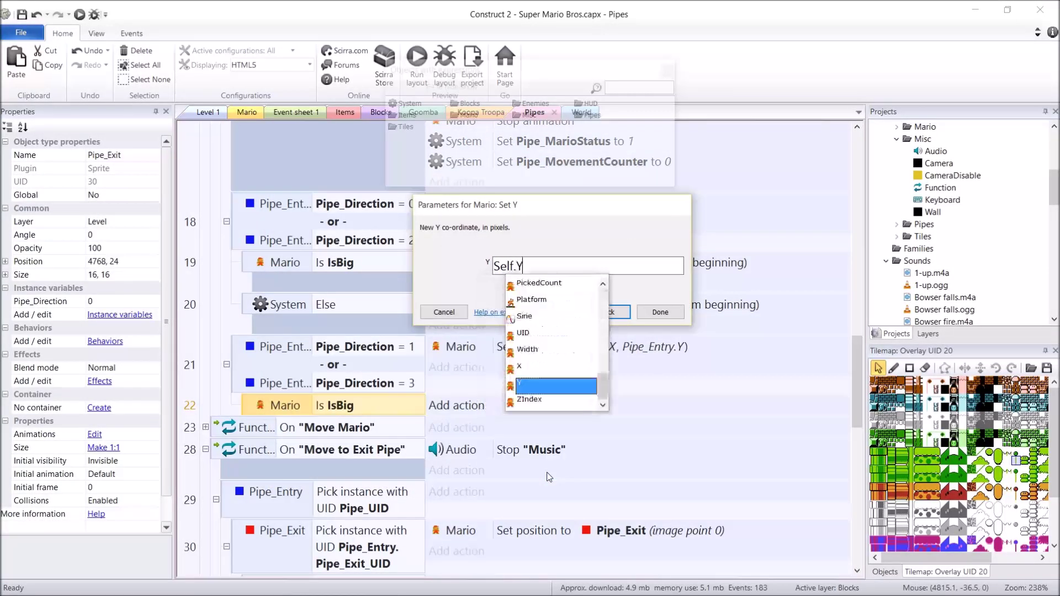
text( + 8)
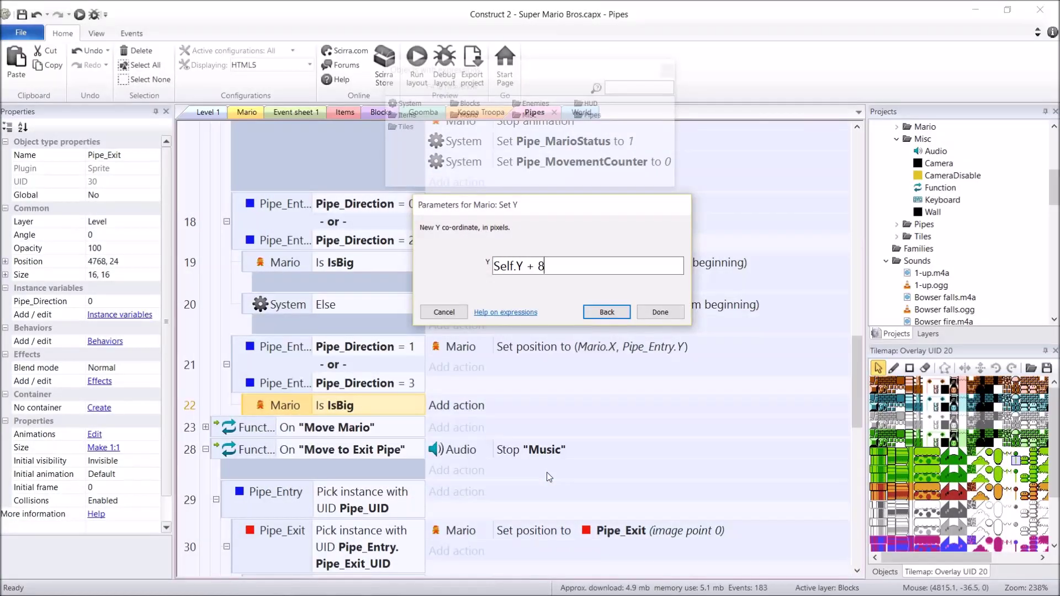
key(Return)
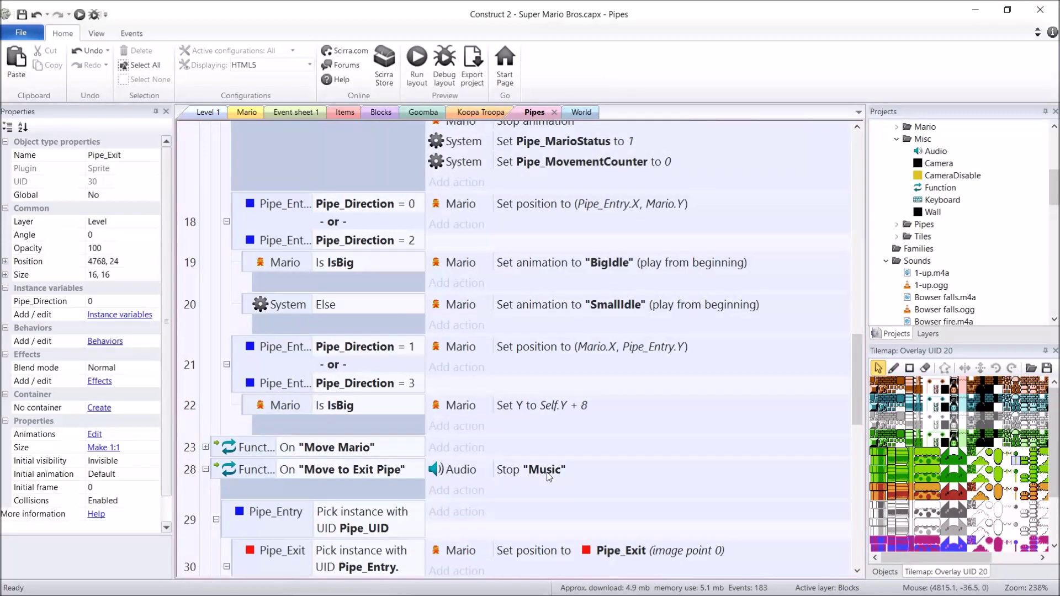
Run the layout, test big Mario travelling down the tall pipe and through the side pipe back outside, and return to the editor.
click(417, 73)
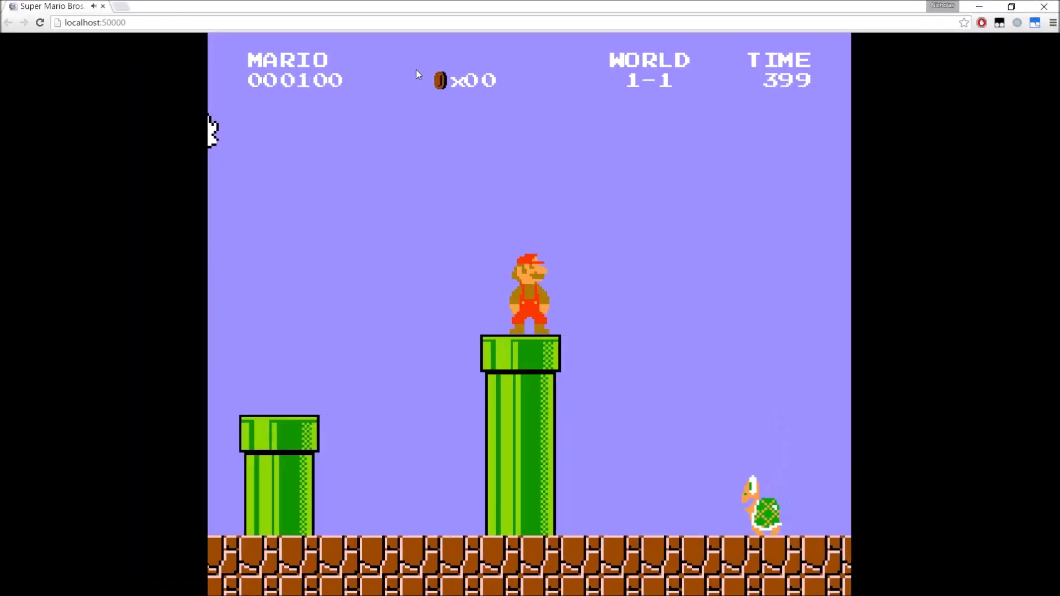
key(Down)
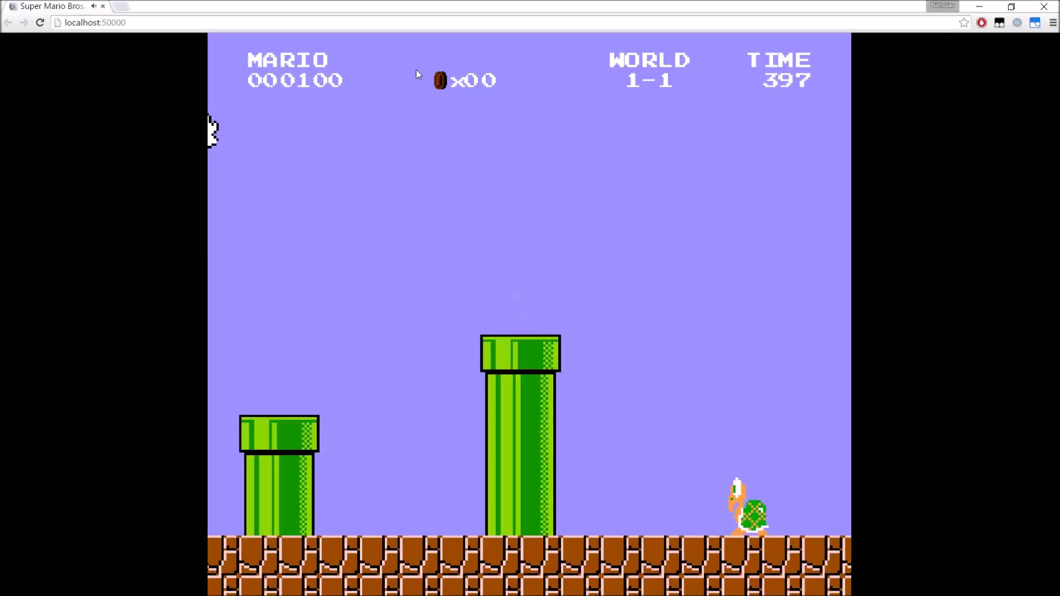
key(Right)
key(Up)
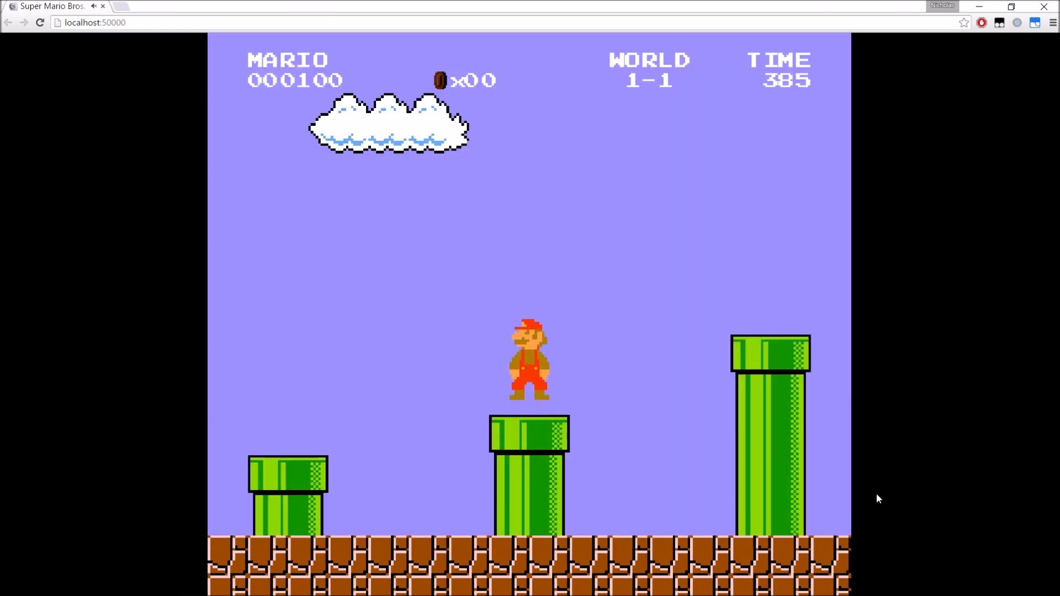
key(alt+Tab)
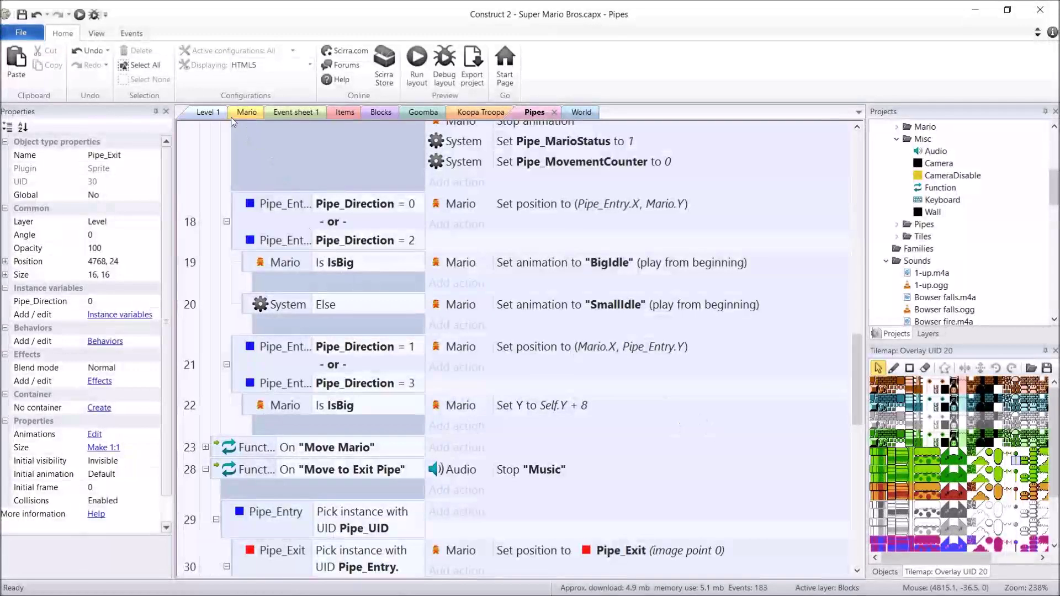
Insert a new sprite named BlackBackground into the Misc folder and place it outside the underground room in the Level 1 layout.
click(211, 114)
scroll(691, 453, right, 2)
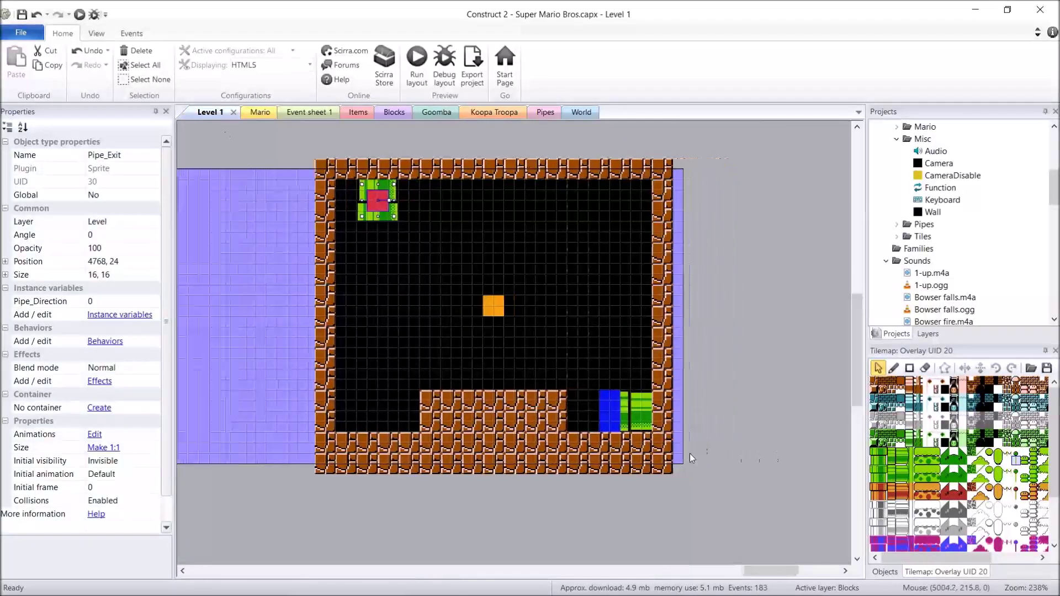
click(730, 434)
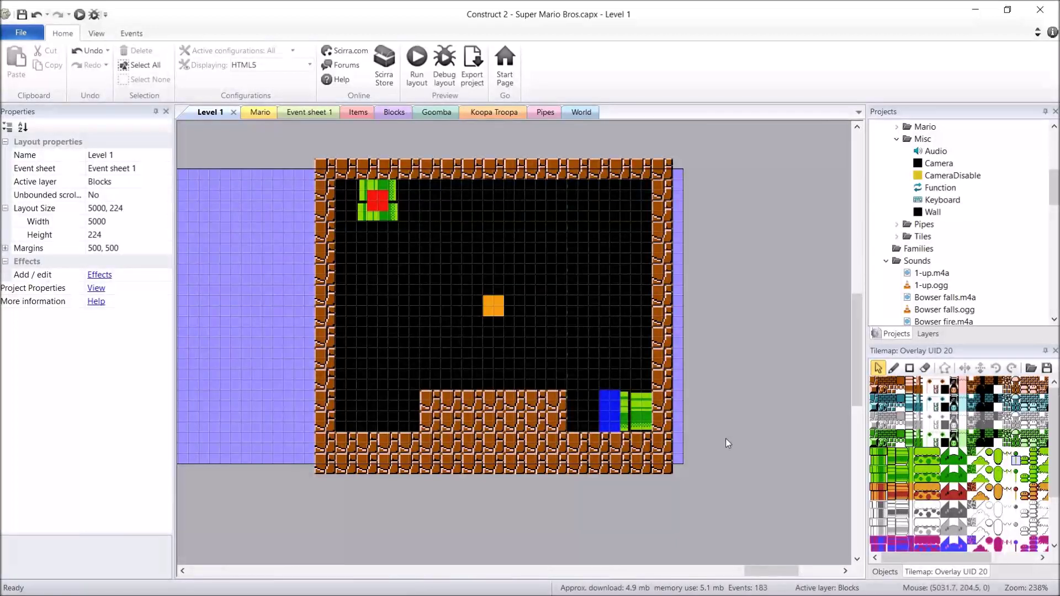
right_click(923, 141)
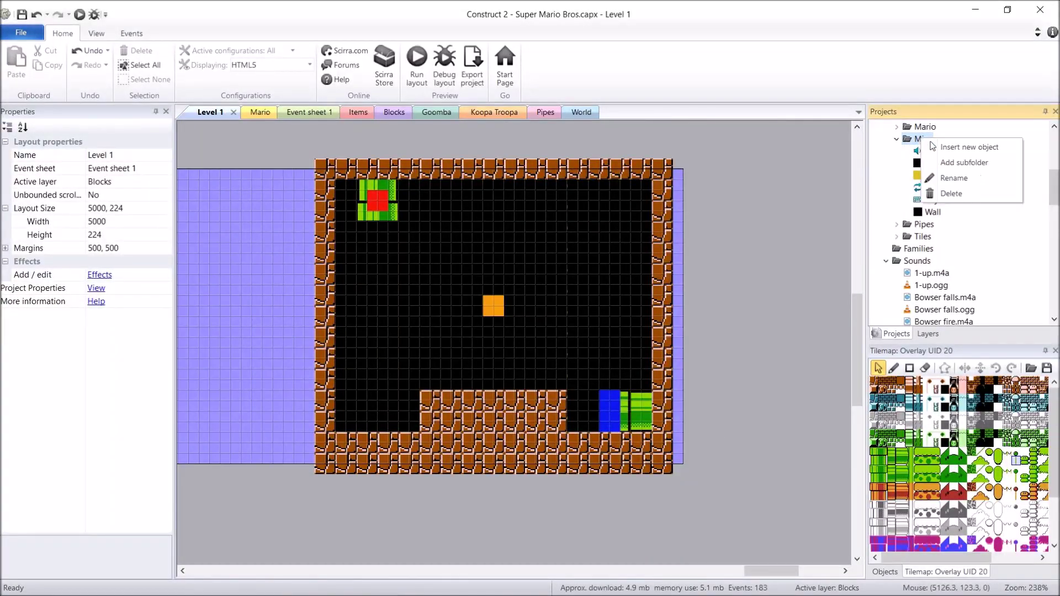
click(971, 150)
click(516, 313)
click(525, 397)
text(BlackBackground)
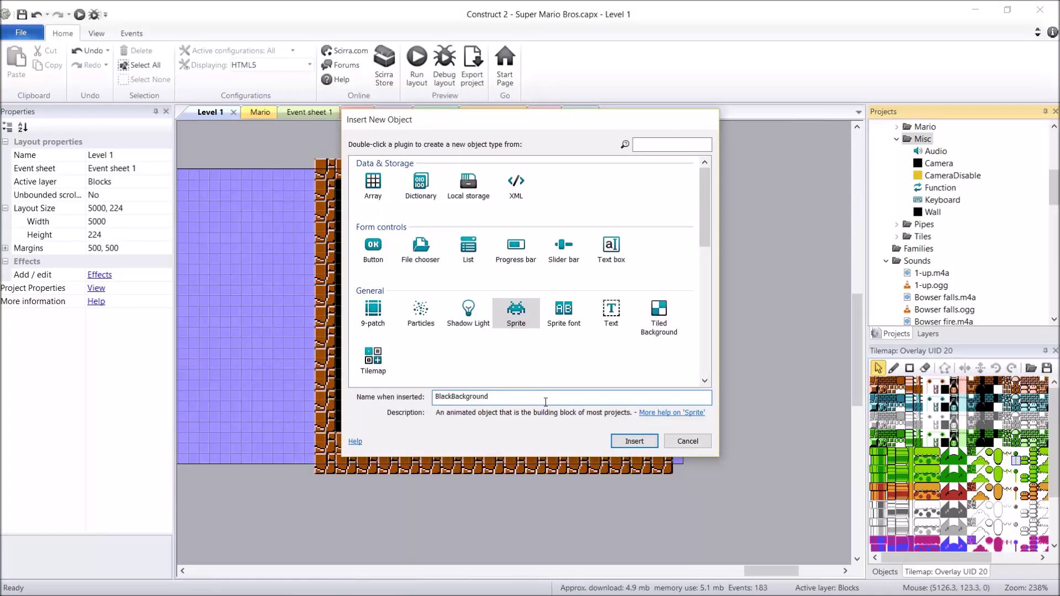
key(Return)
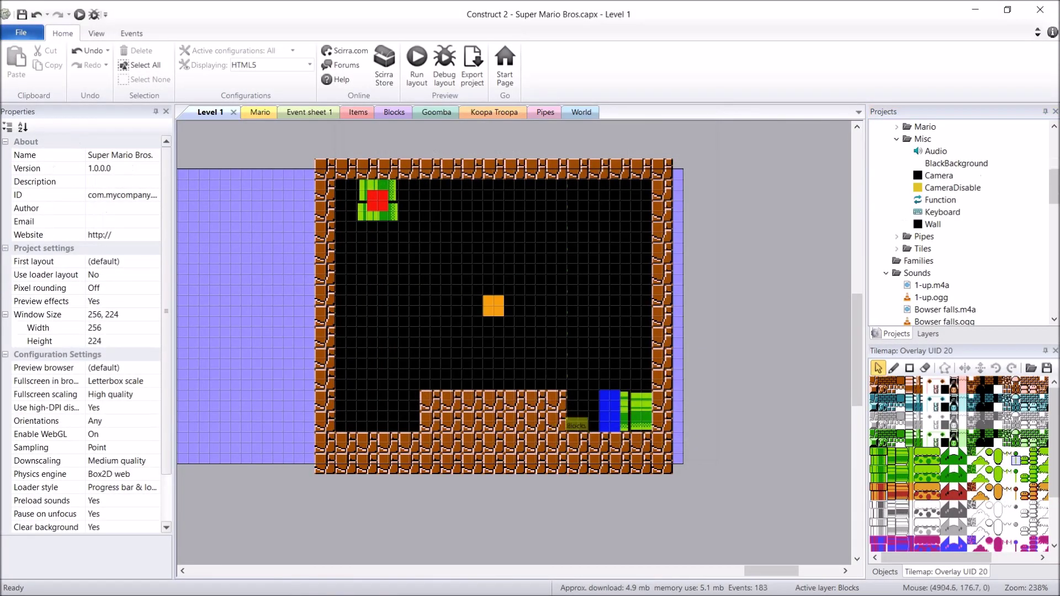
click(728, 362)
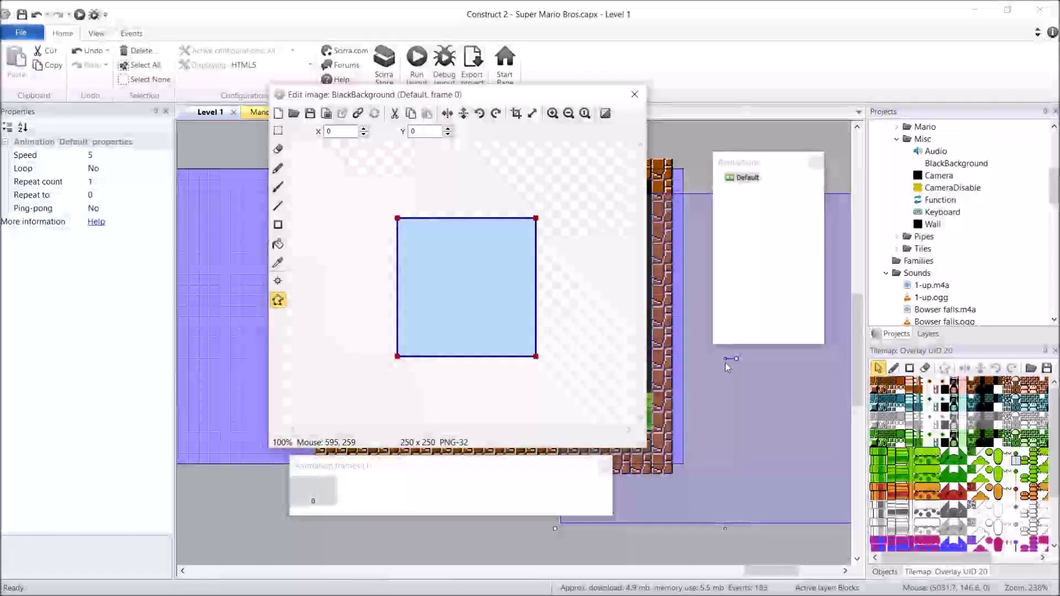
Resize the BlackBackground image to 16 x 16, fill it with black and close the image editor.
click(532, 113)
text(1616)
key(Return)
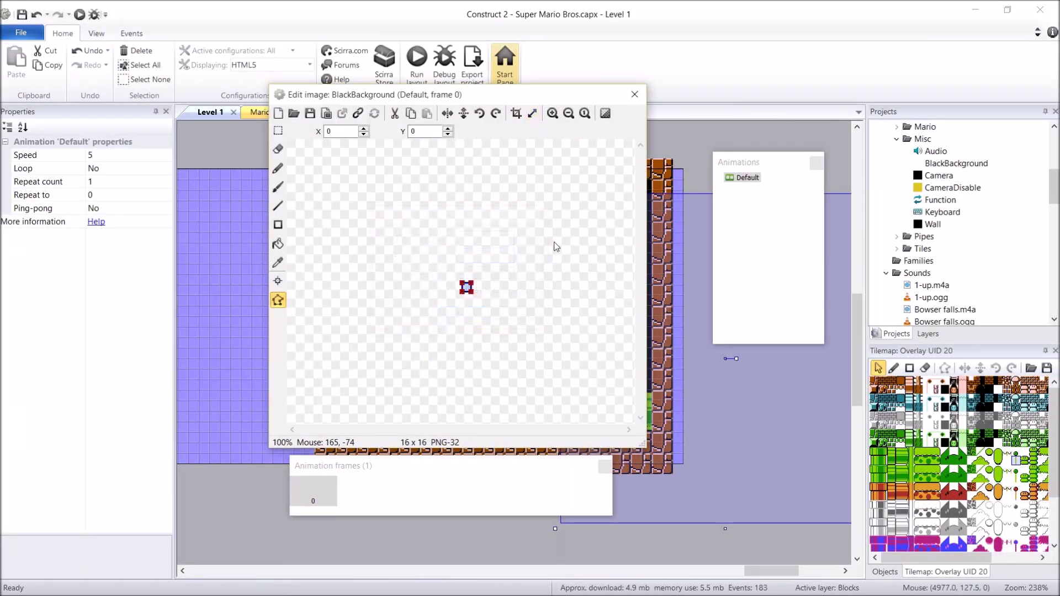
ctrl+scroll(442, 265, up, 1)
click(278, 243)
click(125, 304)
click(467, 287)
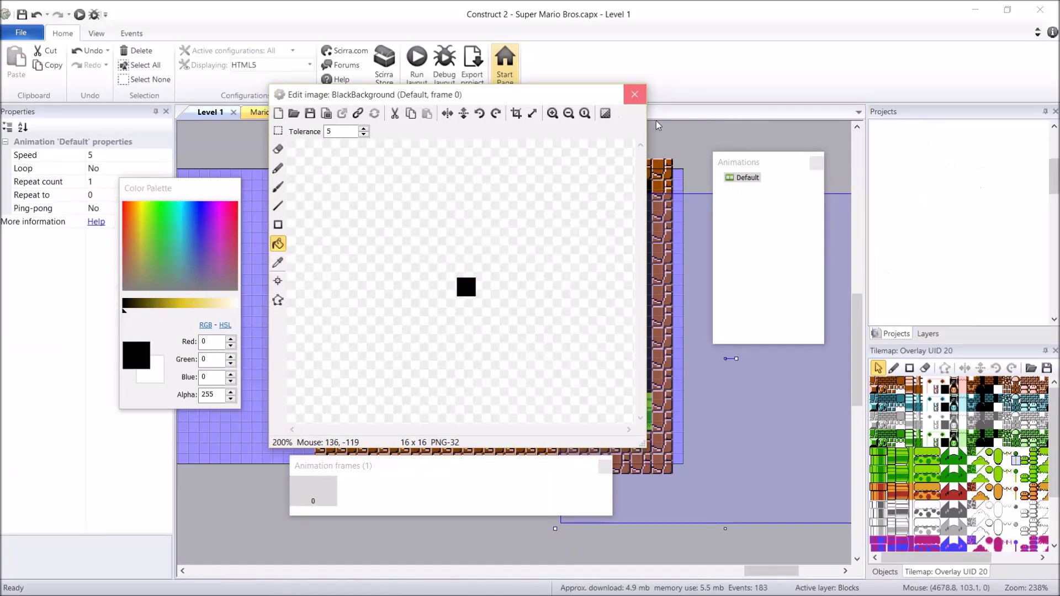
click(638, 93)
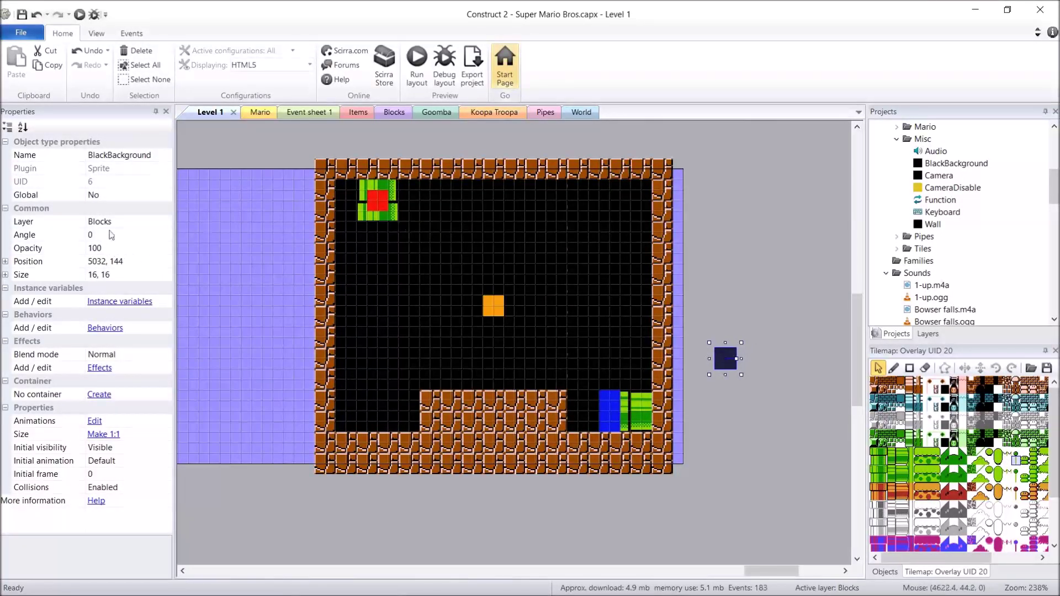
Assign the BlackBackground sprite to the Overlay layer and check the layer order.
click(121, 221)
click(111, 235)
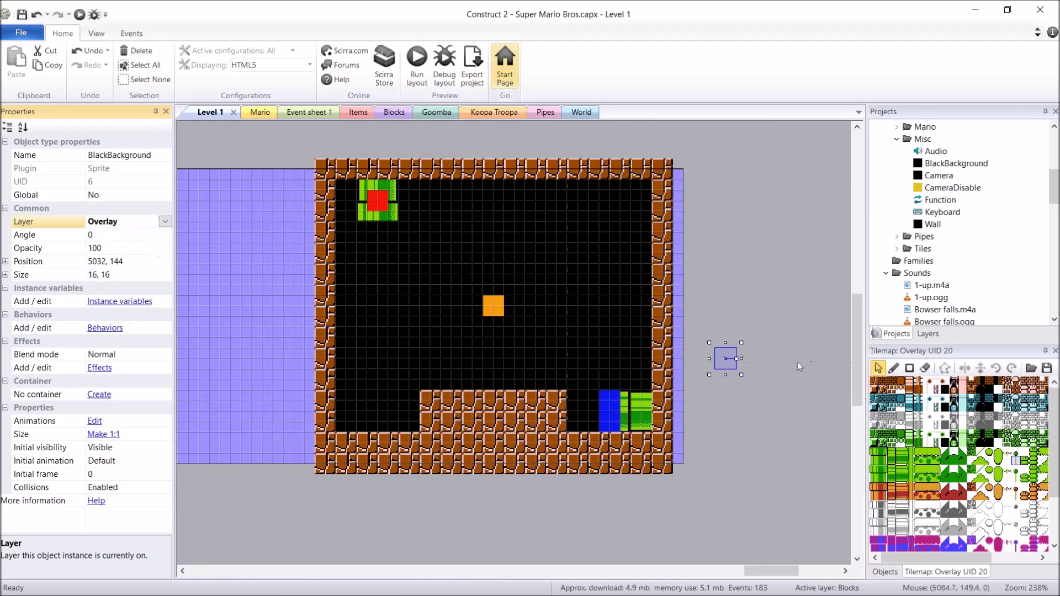
click(929, 334)
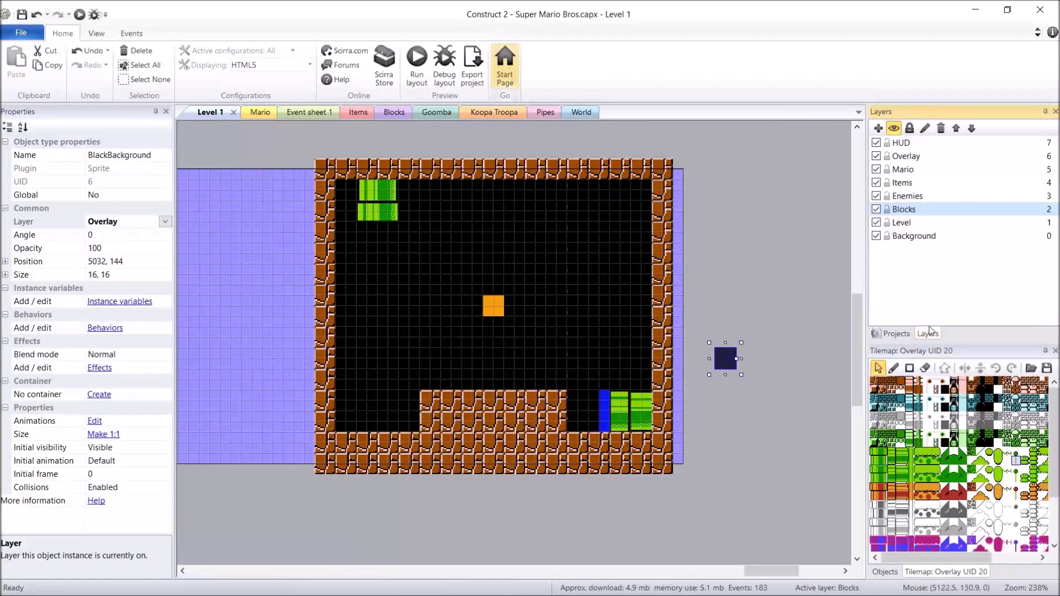
click(897, 334)
Place the BlackBackground sprite over the underground room's side pipe at 4960, 184, sized 32 x 32, and send it to the bottom of its layer.
drag(723, 363, 655, 439)
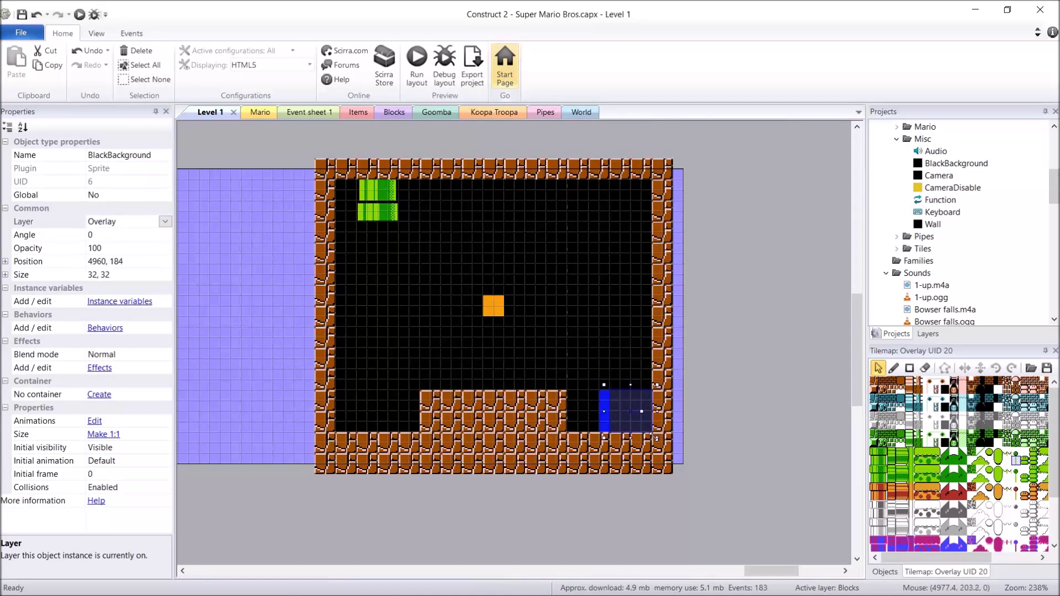
right_click(623, 403)
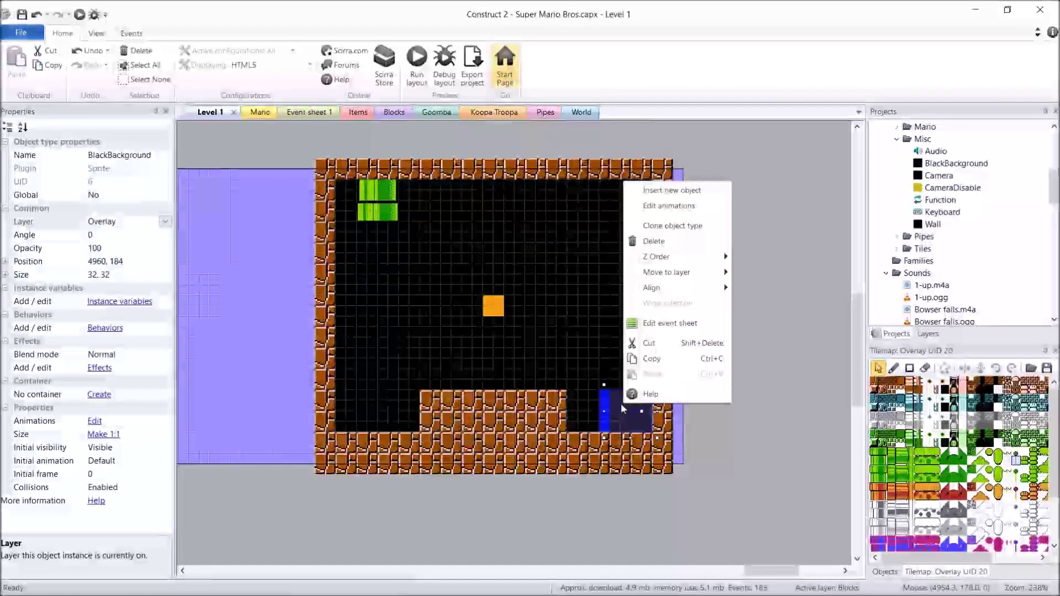
mouse_move(683, 254)
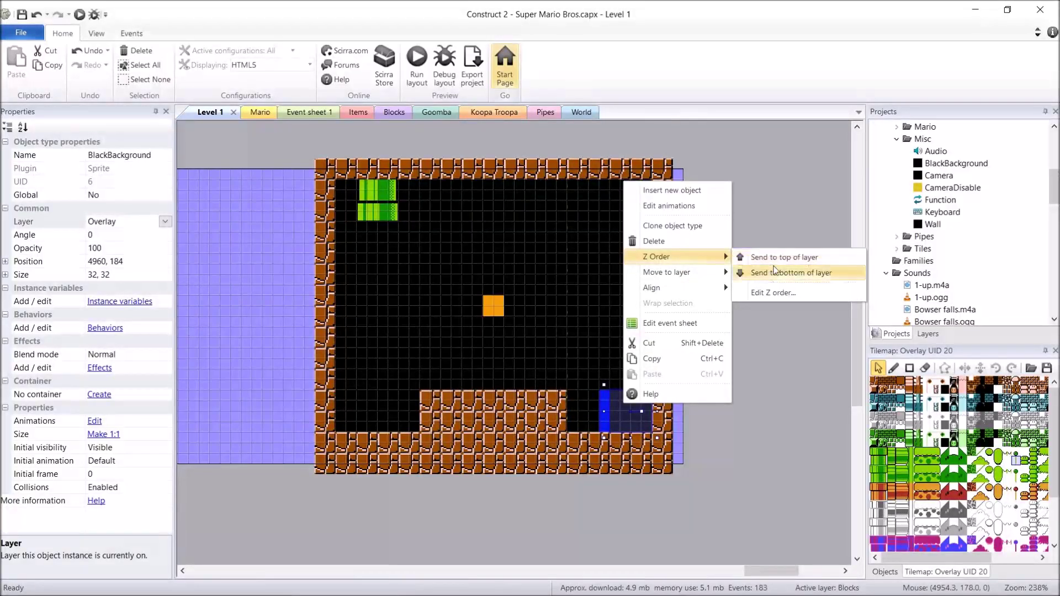
click(777, 269)
click(777, 268)
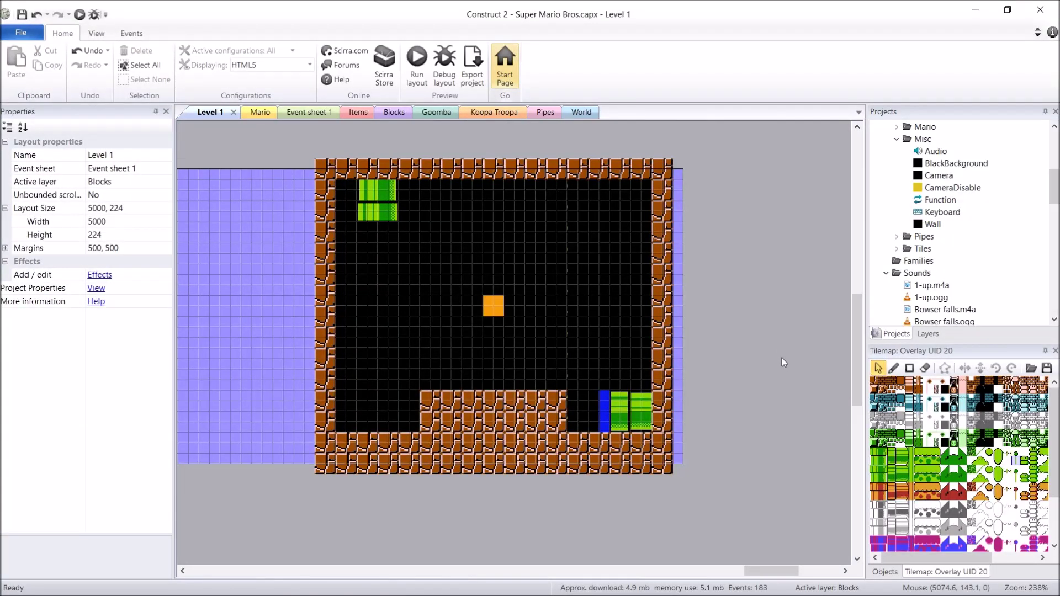
Select the Overlay tilemap's pencil tool and briefly hide the Level layer to check which tiles belong to the overlay.
click(670, 263)
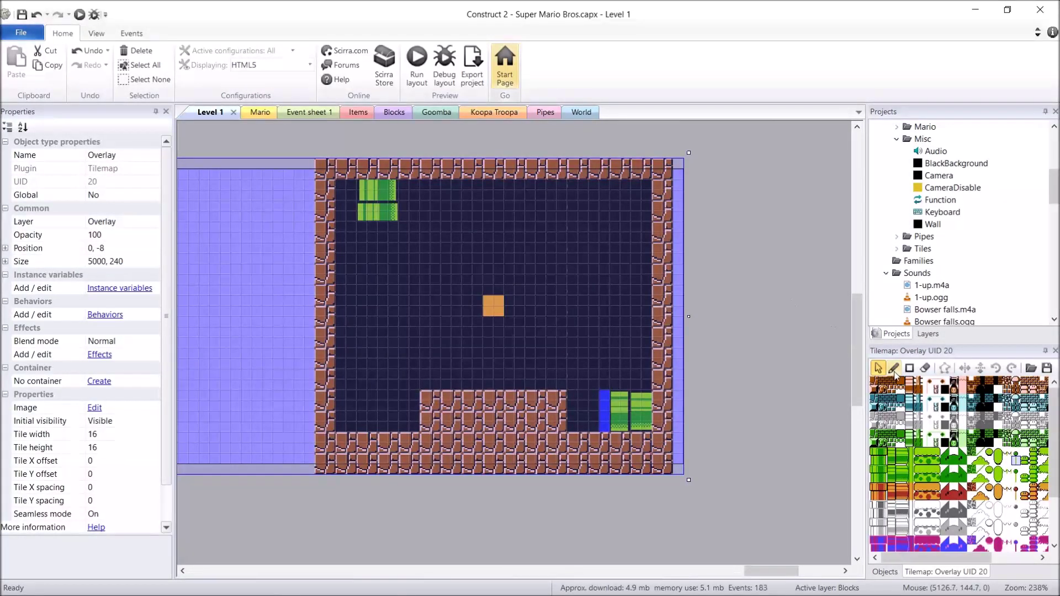
click(894, 369)
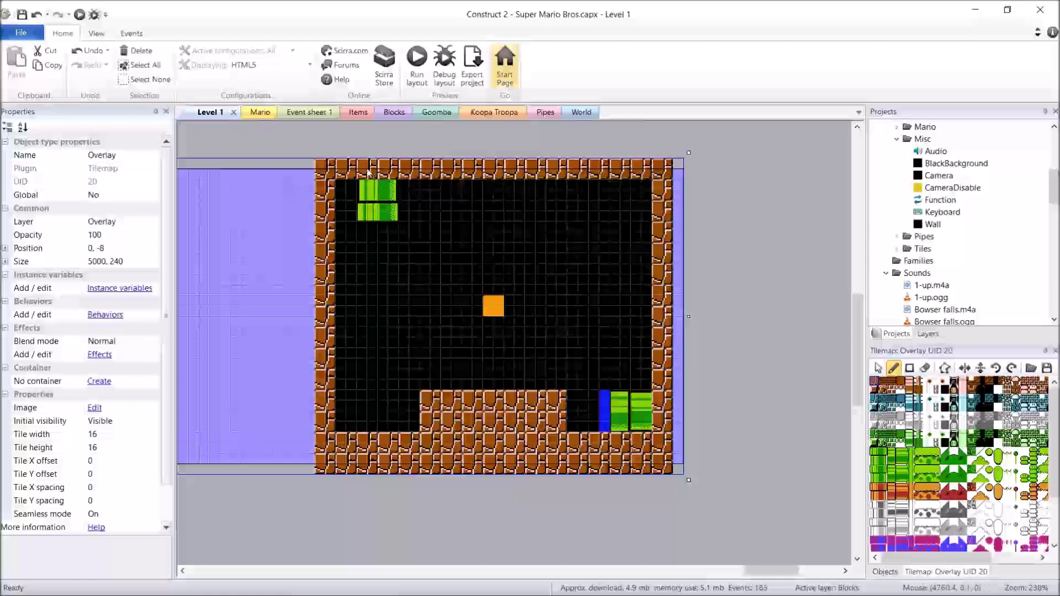
click(928, 334)
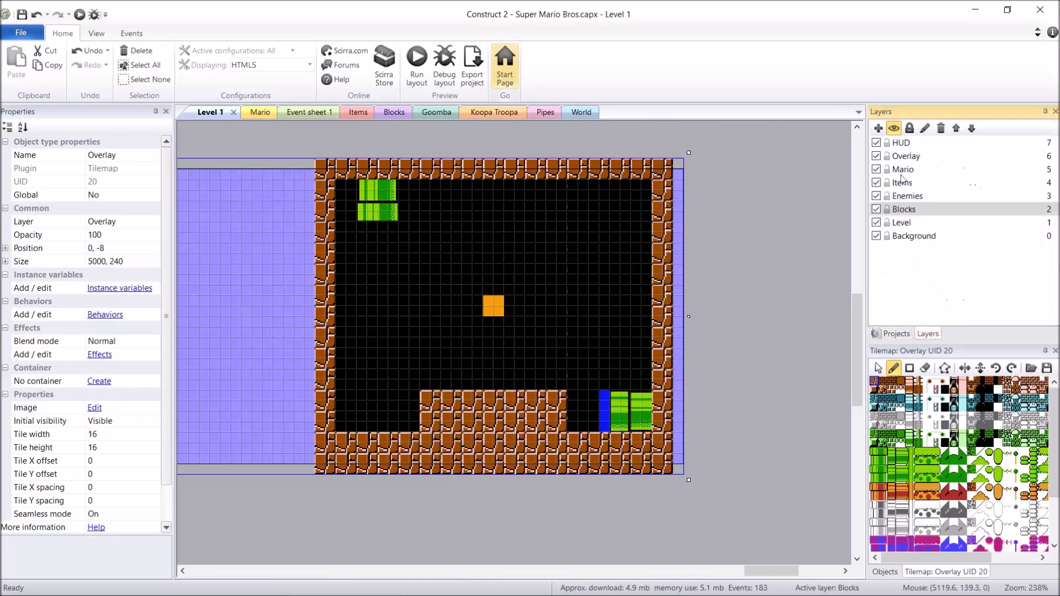
click(876, 222)
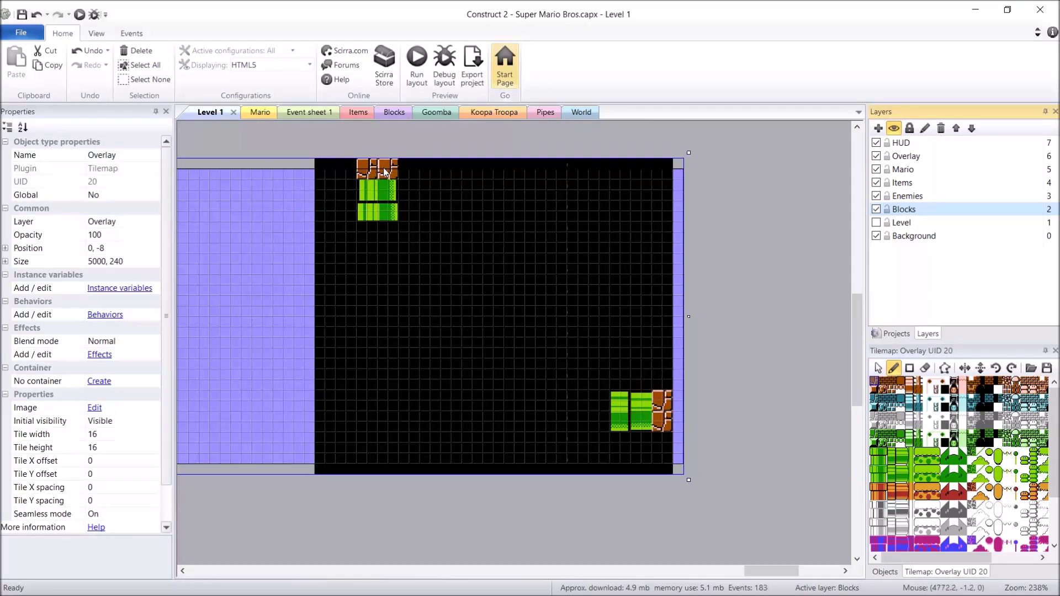
click(876, 222)
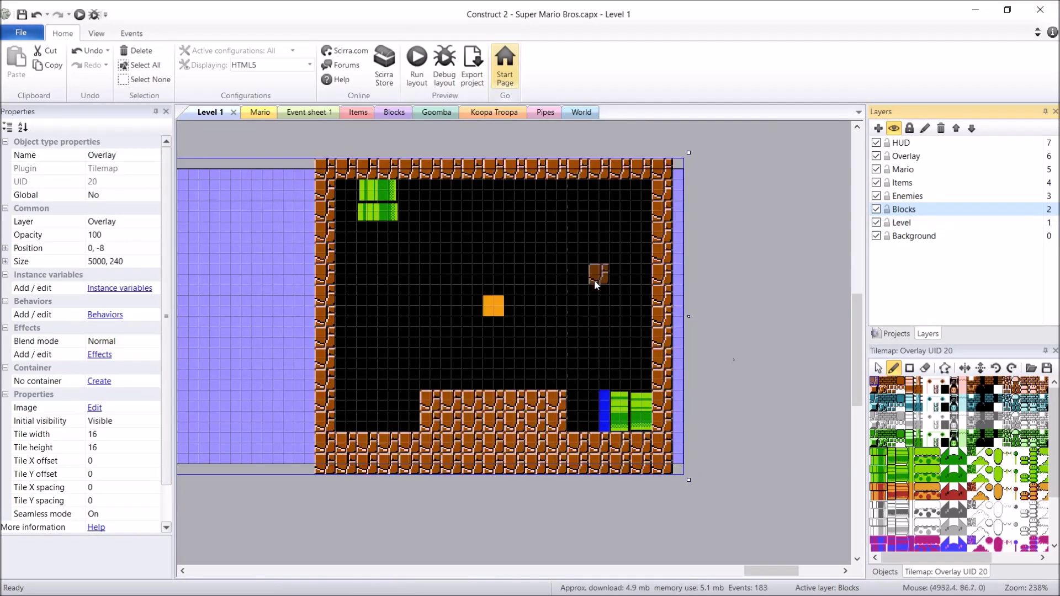
Preview the layout and test big Mario entering and exiting the pipes, then return to the Construct 2 editor.
click(417, 61)
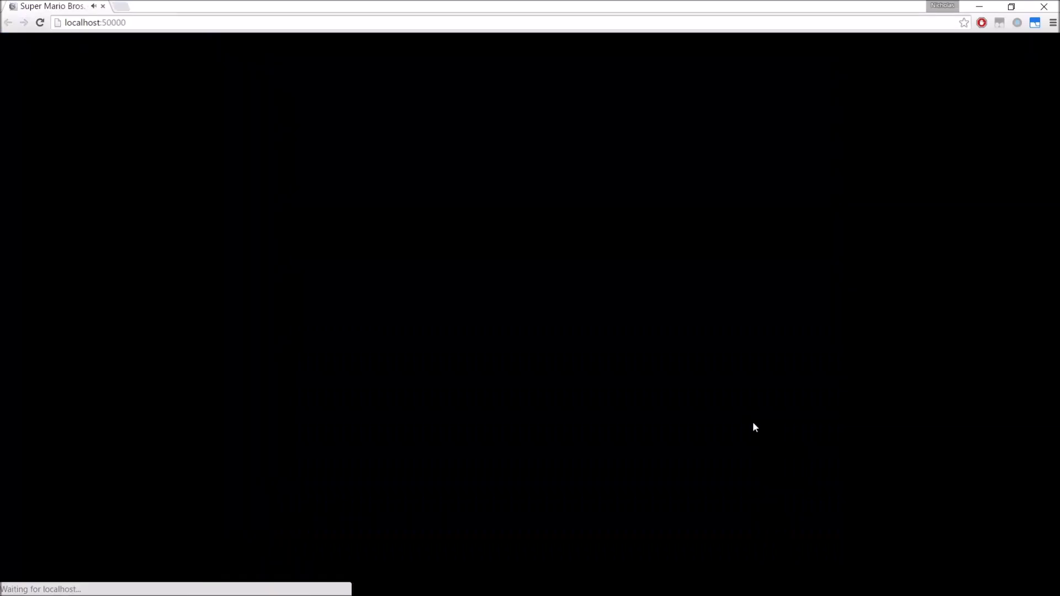
key(Down)
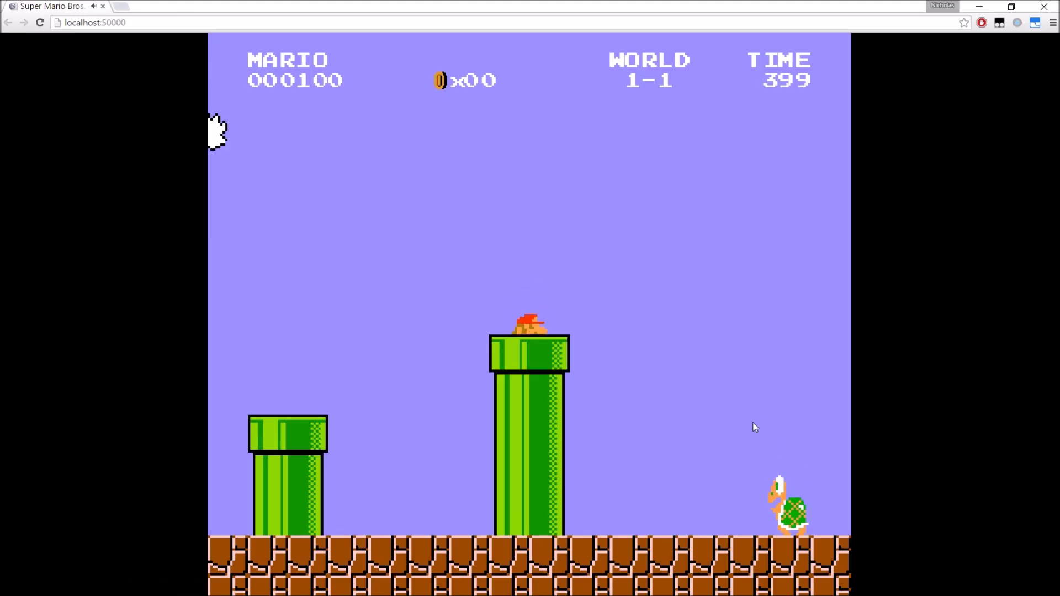
key(Right)
key(Up)
key(Right)
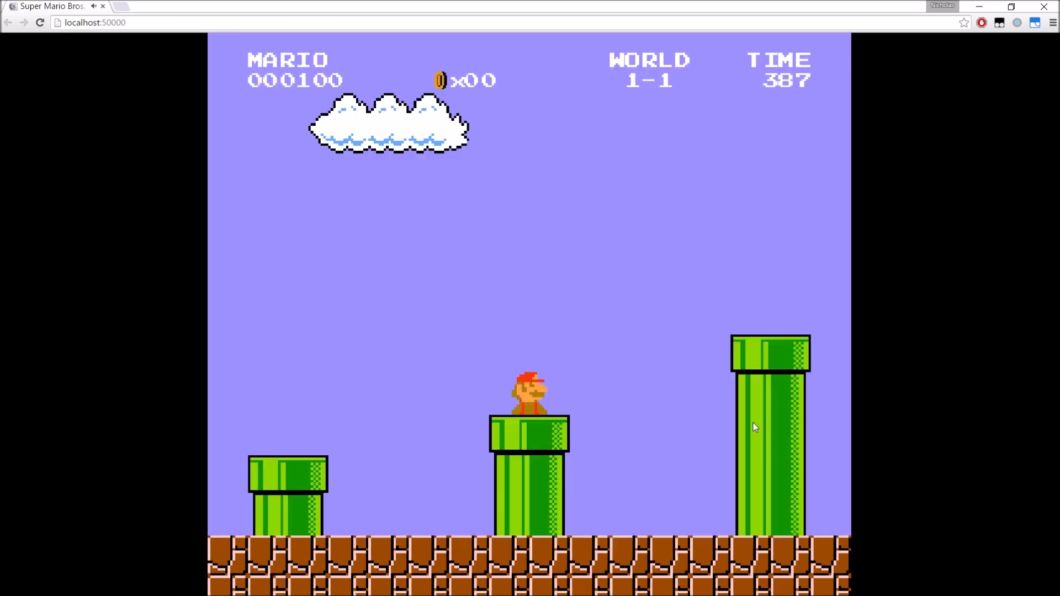
key(Right)
key(Up)
key(Up)
key(Left)
key(alt+Tab)
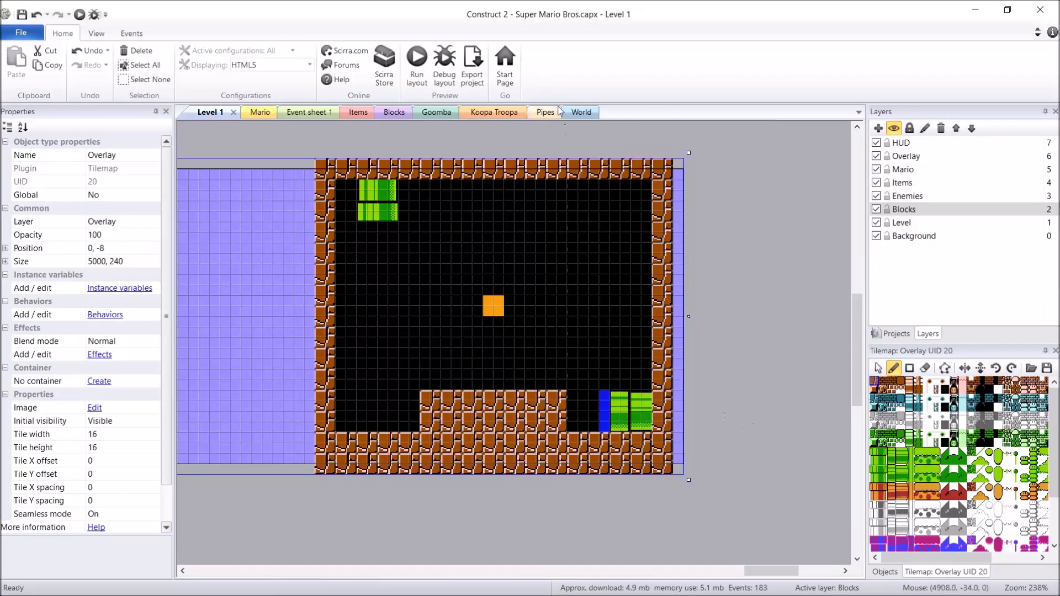
Review the Pipes event sheet and the music playback actions in Event sheet 1.
click(558, 112)
scroll(838, 200, up, 10)
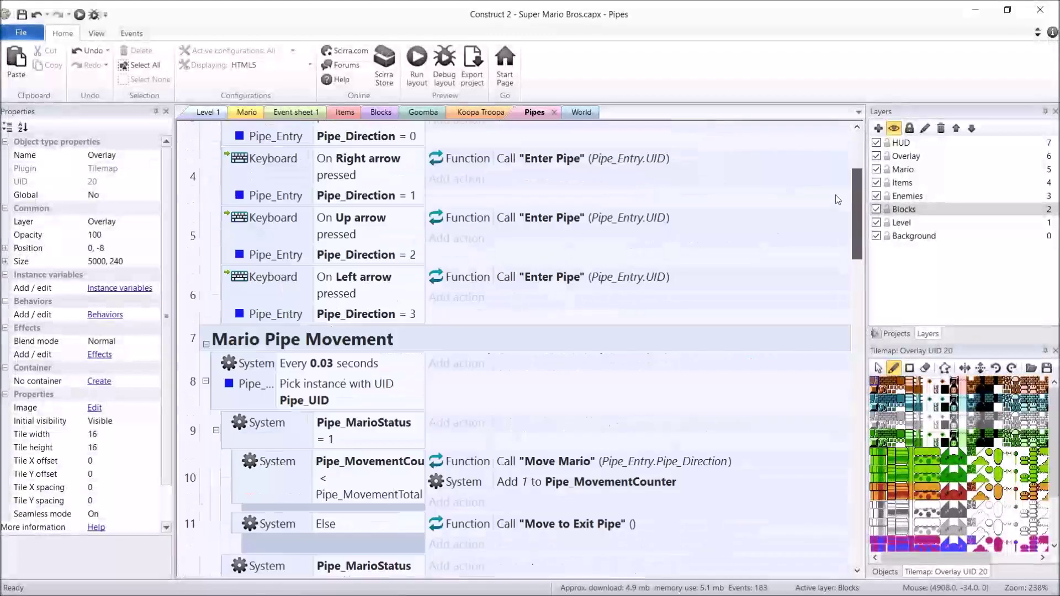
scroll(838, 200, up, 5)
click(440, 160)
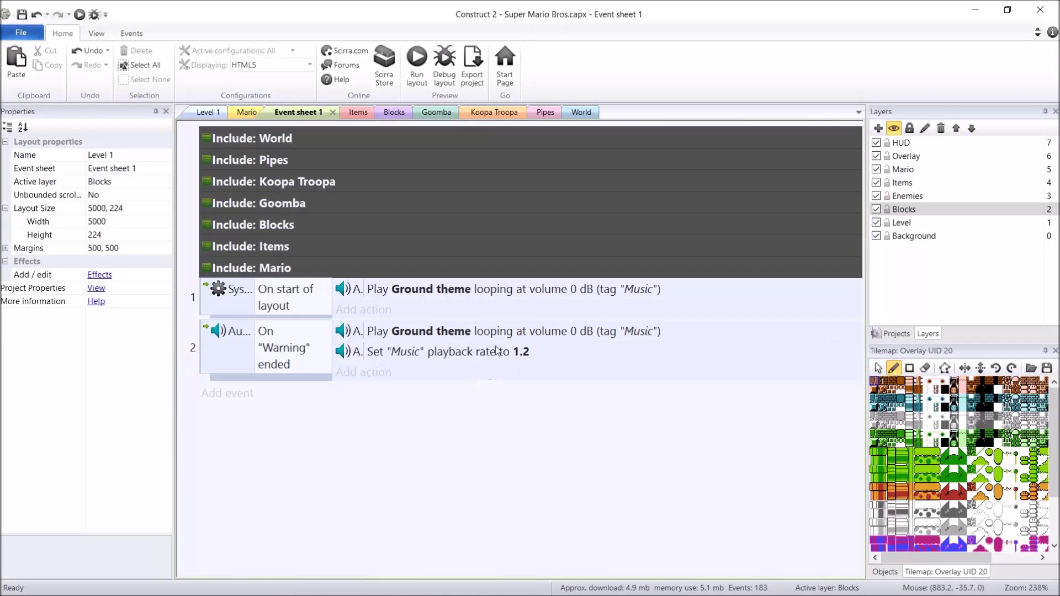
click(507, 353)
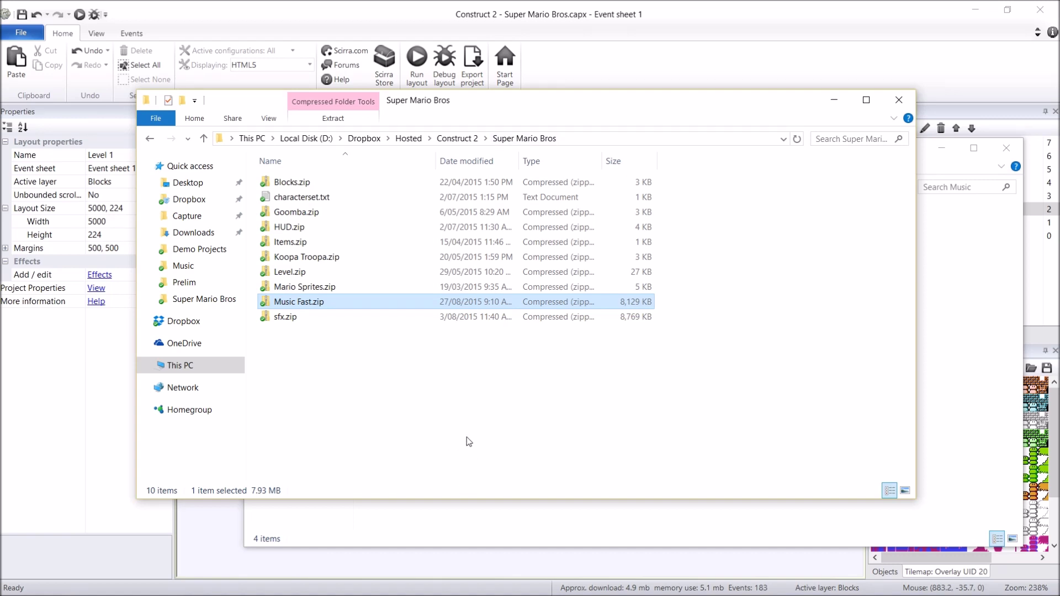
Copy the four fast ground and underground theme files from Music Fast.zip into the sfx Music folder.
double_click(310, 303)
drag(475, 301, 359, 171)
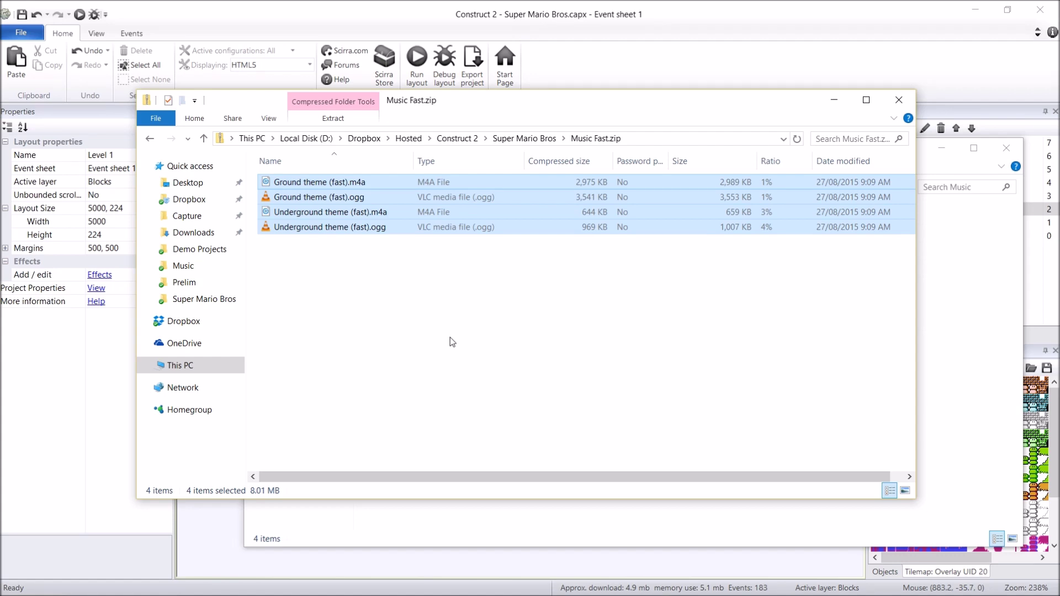
drag(639, 101, 537, 81)
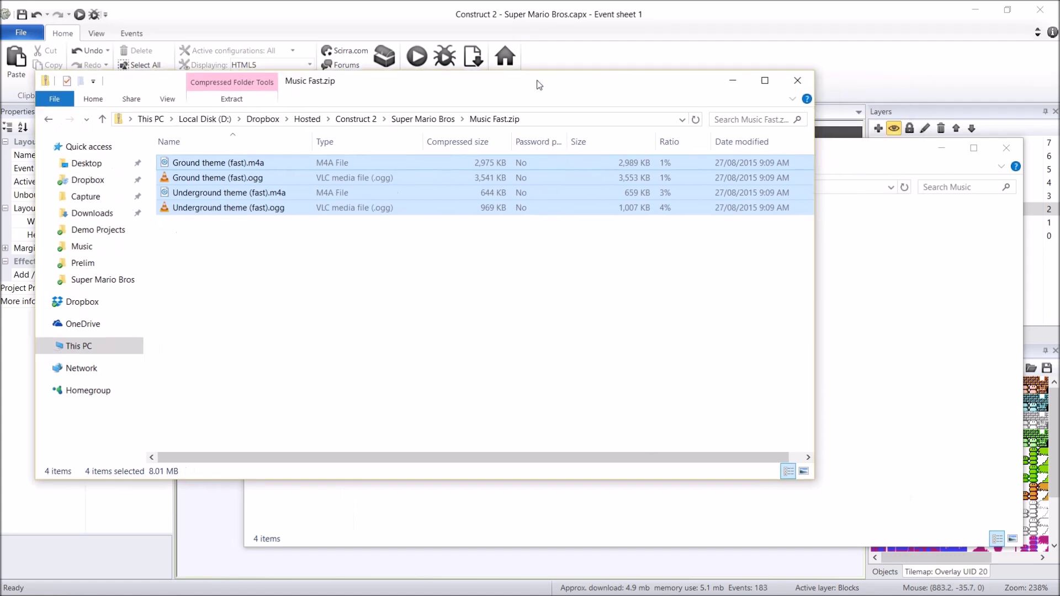
click(906, 320)
drag(194, 204, 555, 371)
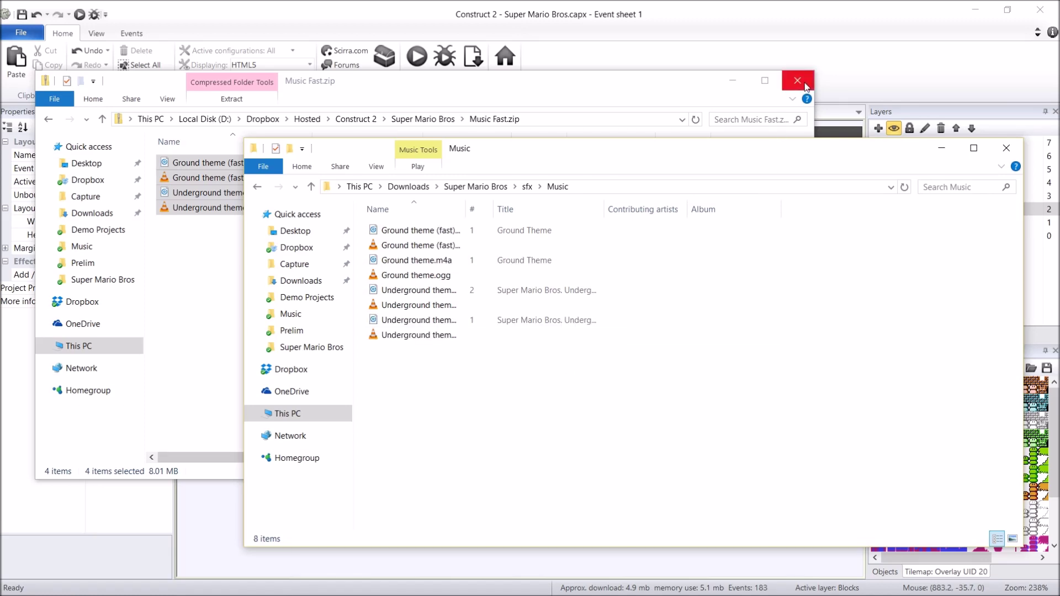
click(805, 88)
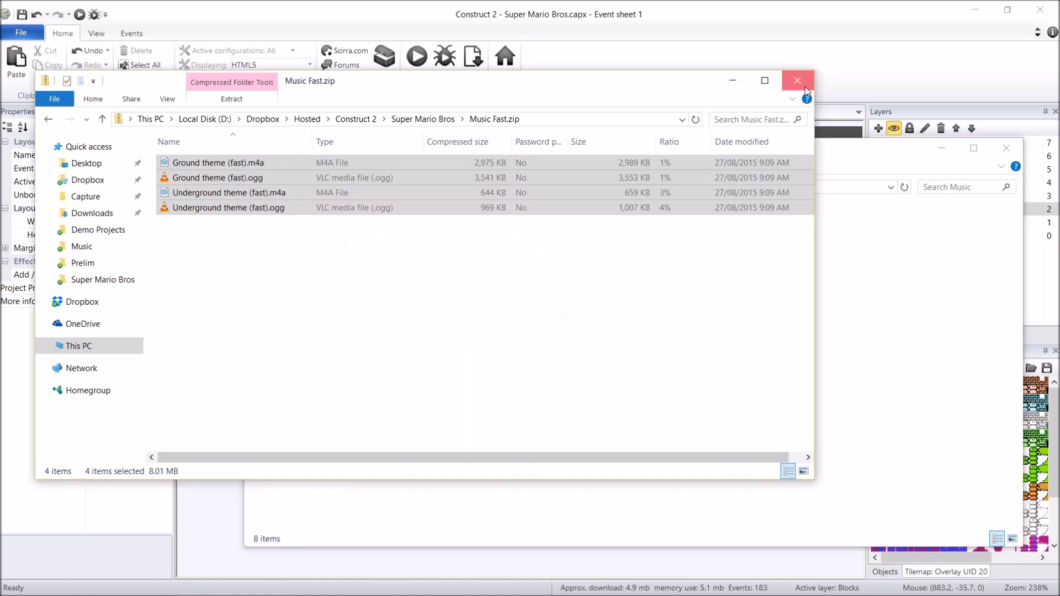
click(847, 88)
Import the fast Ground theme and Underground theme files, both .m4a and .ogg, into the project's Music folder.
click(897, 334)
drag(1053, 188, 1053, 303)
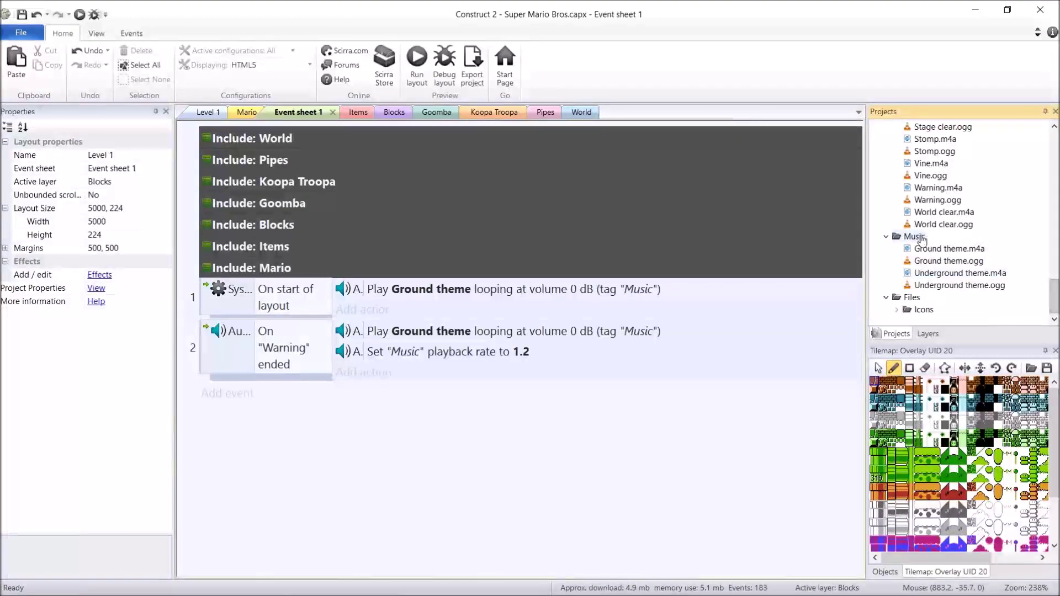
right_click(914, 236)
click(996, 247)
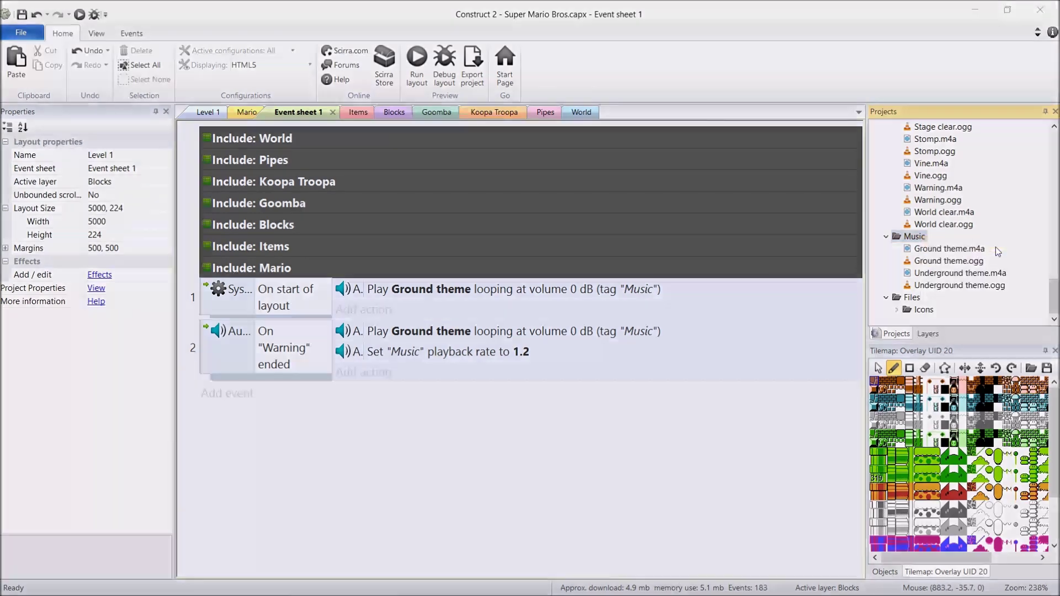
click(532, 197)
ctrl+click(525, 212)
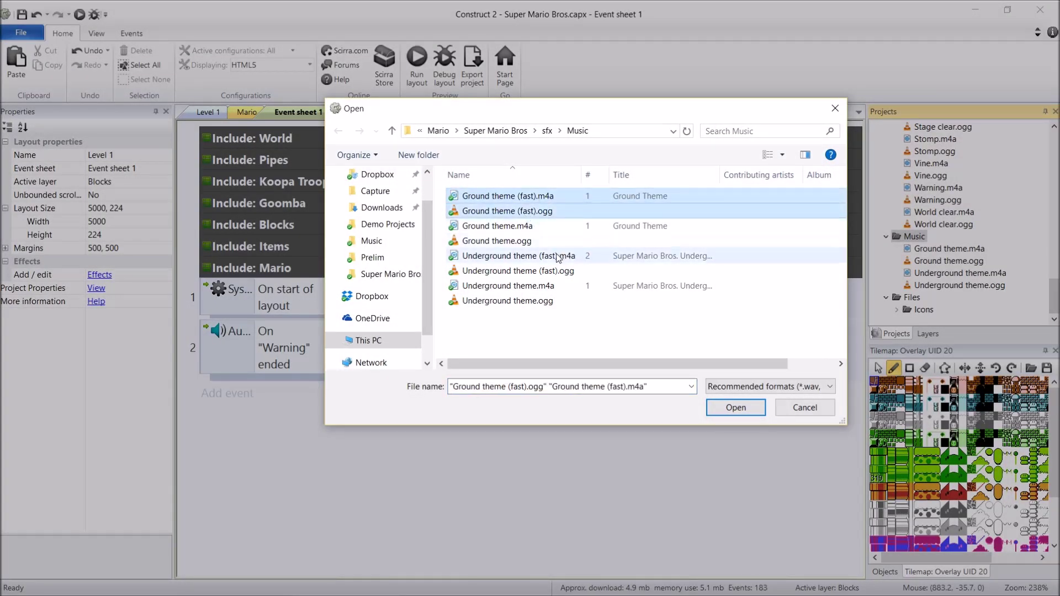
ctrl+click(552, 256)
ctrl+click(556, 271)
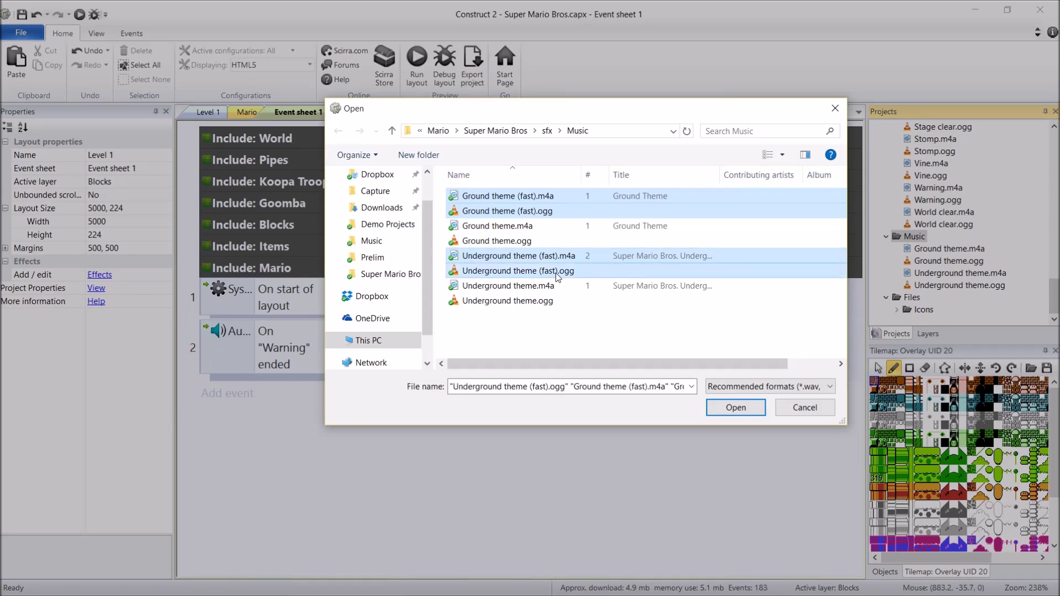
click(728, 409)
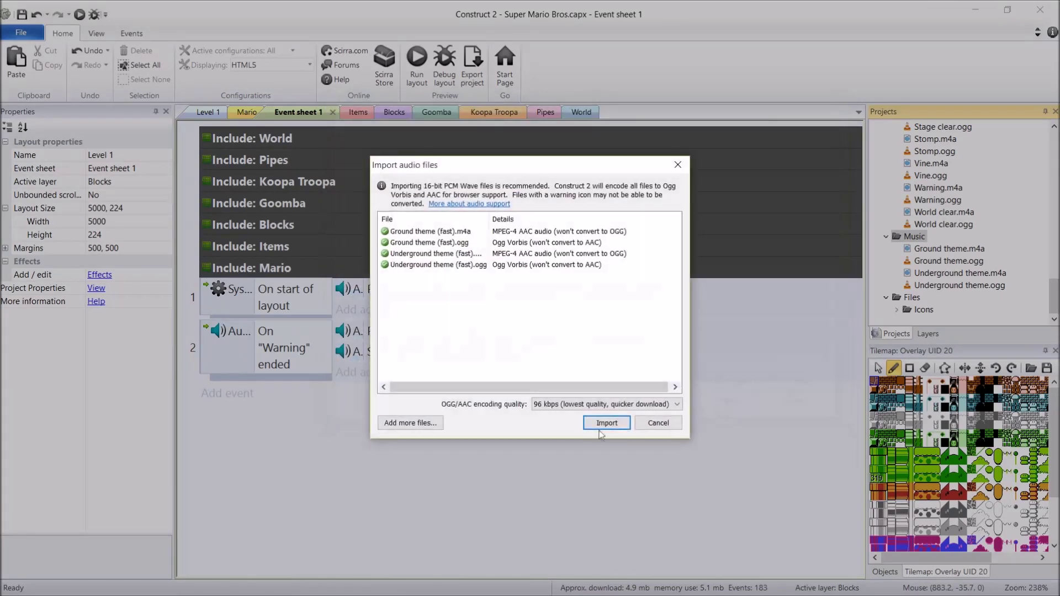
click(606, 423)
click(607, 423)
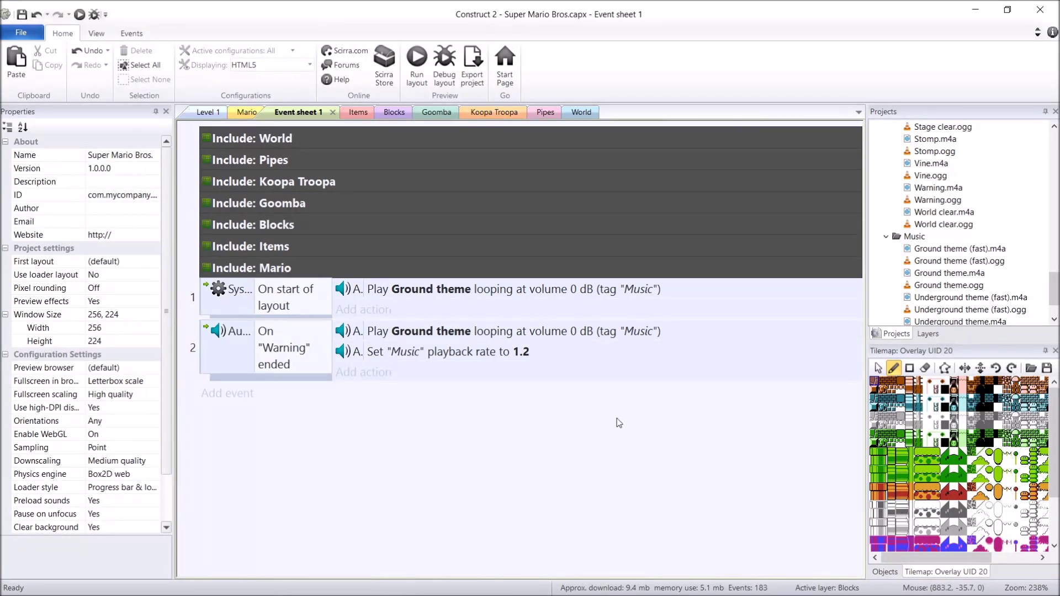
Add a global number variable named Underground with initial value 0 to the World event sheet.
click(580, 112)
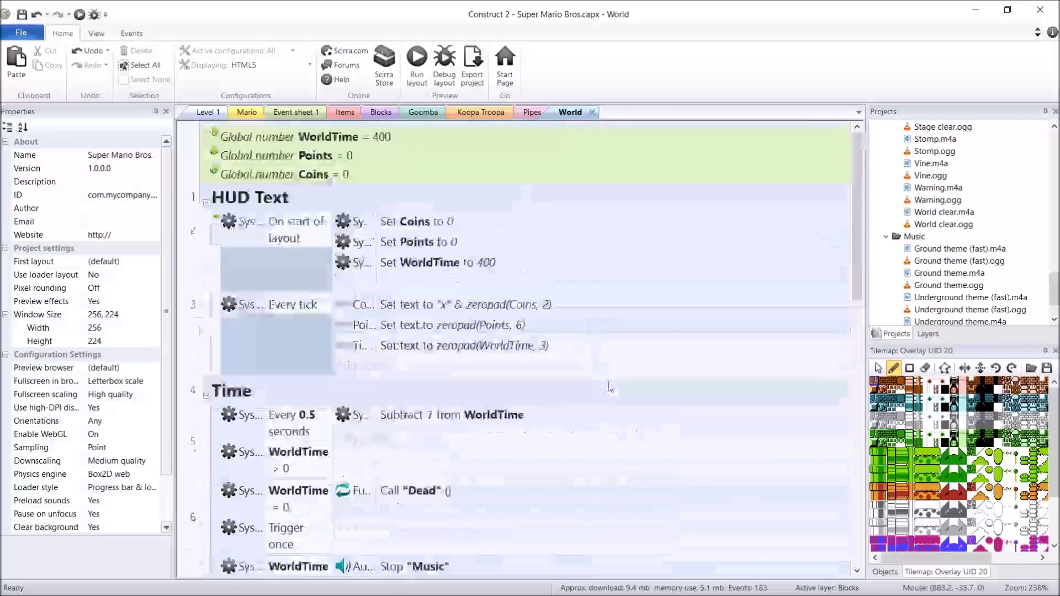
right_click(188, 189)
click(258, 242)
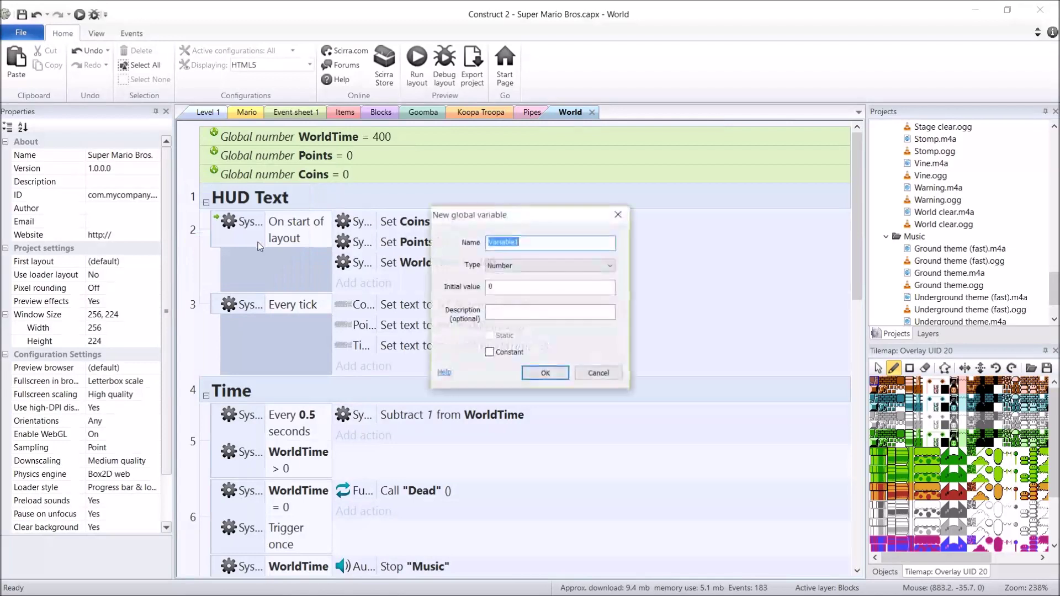
text(Underground)
click(558, 287)
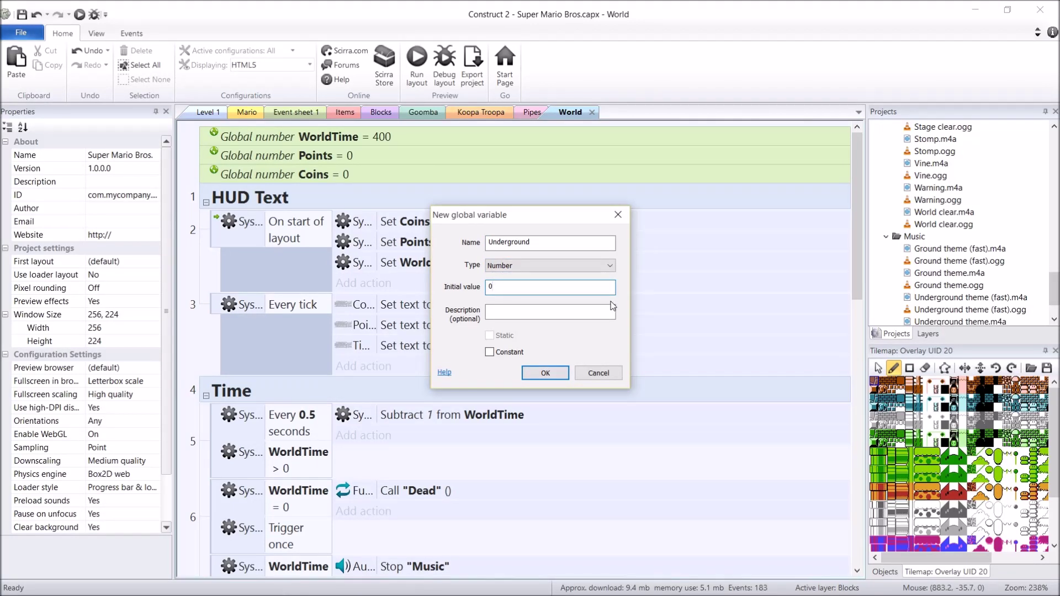
key(Return)
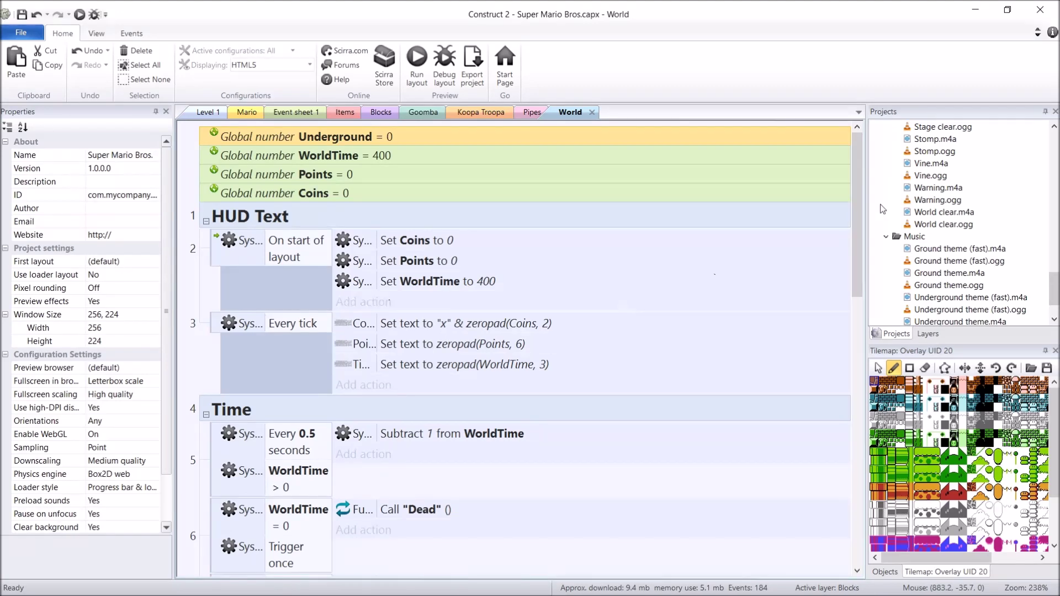
Add an On function event named "Play Music" to Event sheet 1.
click(305, 113)
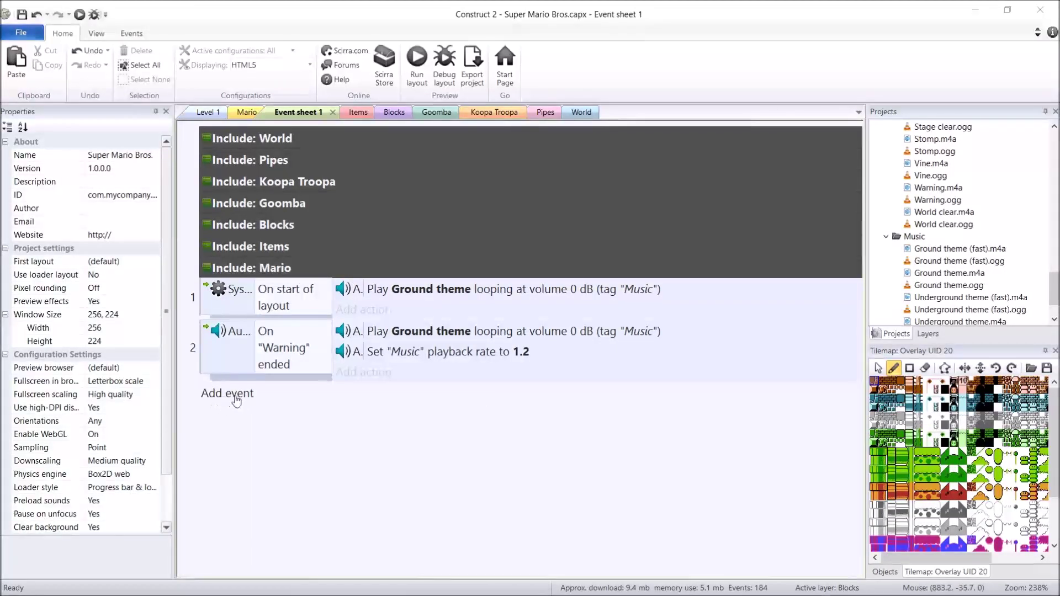
click(236, 402)
text(func)
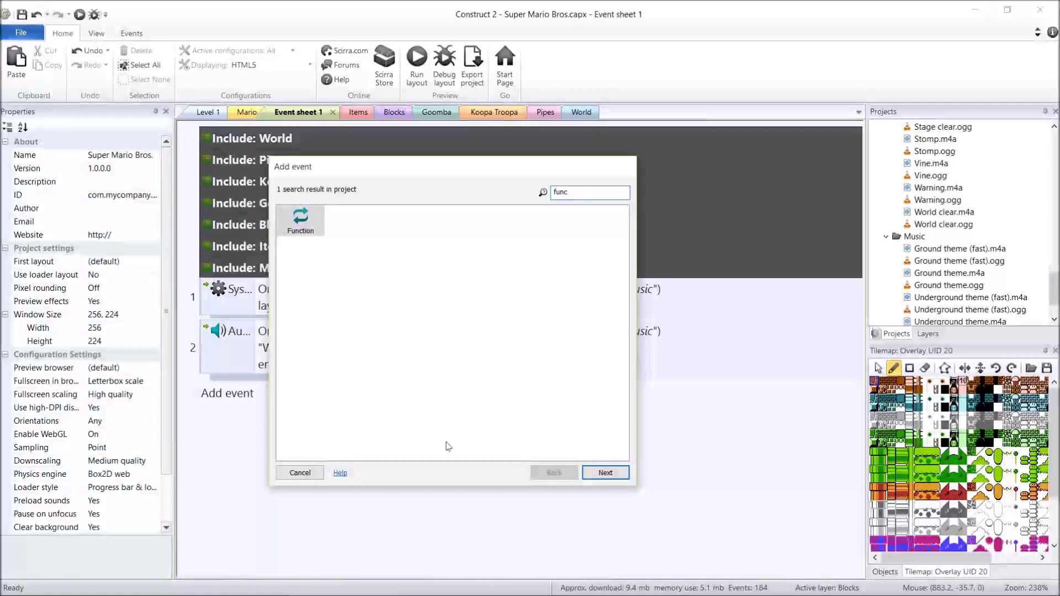
key(Return)
text(on f)
key(Return)
text("P)
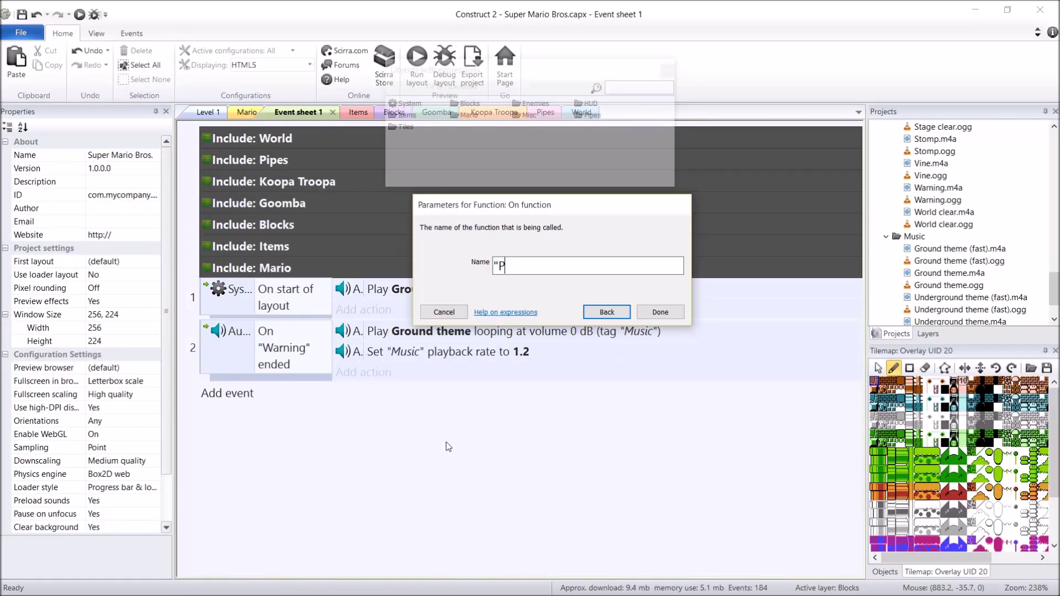
text(lay Music")
key(Return)
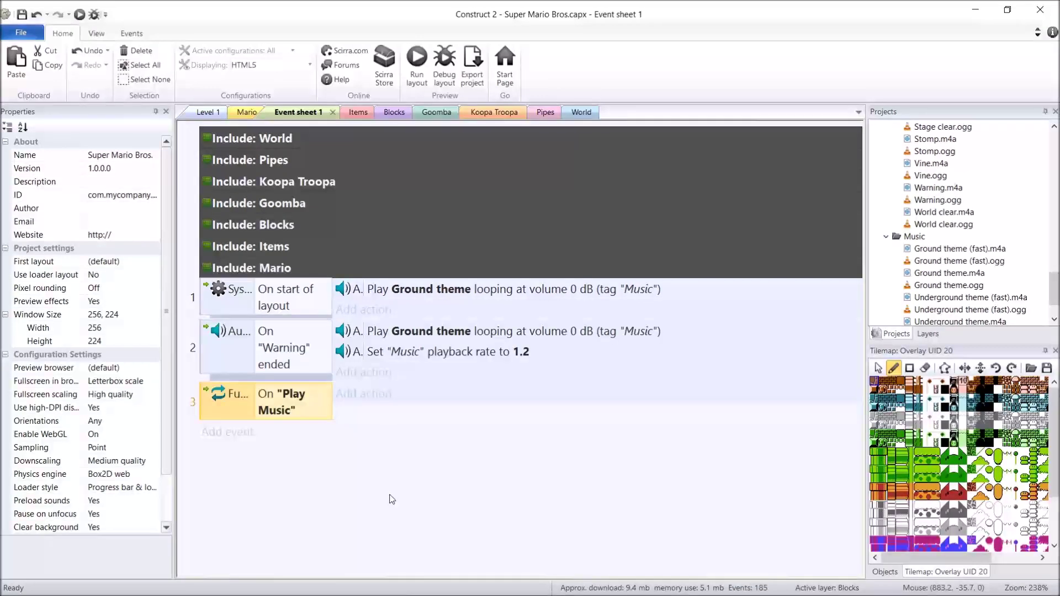
Check which event sheet is assigned in the Level 1 layout's properties.
drag(1054, 287, 1049, 128)
click(923, 151)
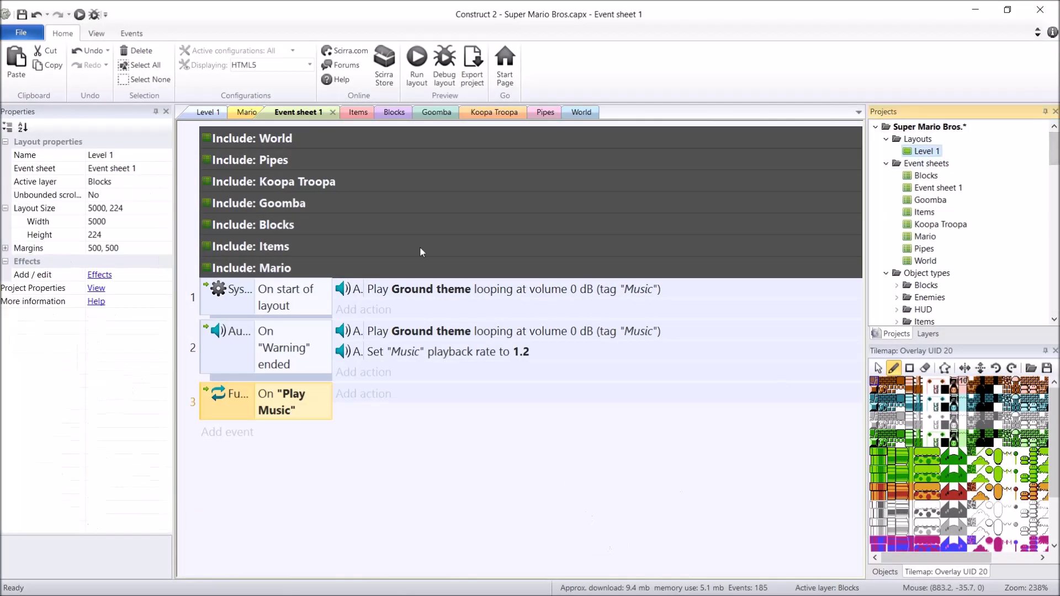
click(422, 490)
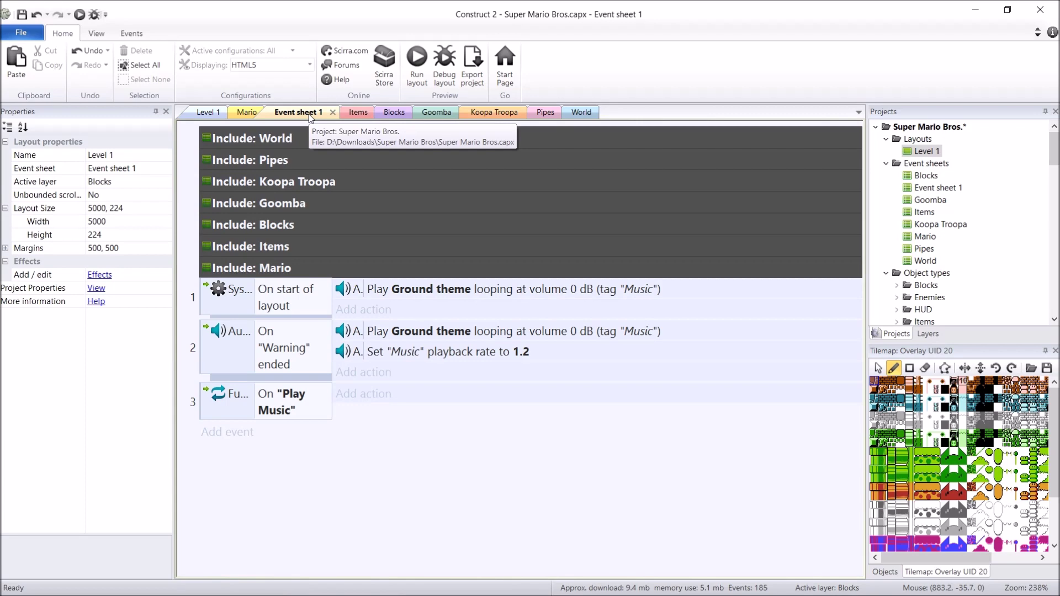
Add a sub-event under On "Play Music" with a System Compare variable condition of WorldTime greater than 100.
click(212, 402)
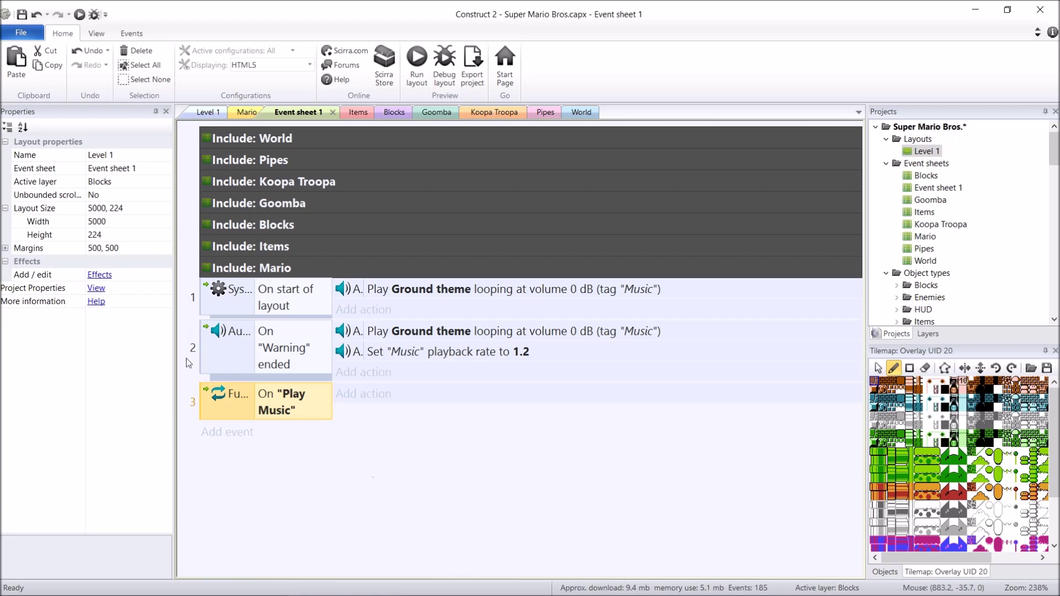
text(s)
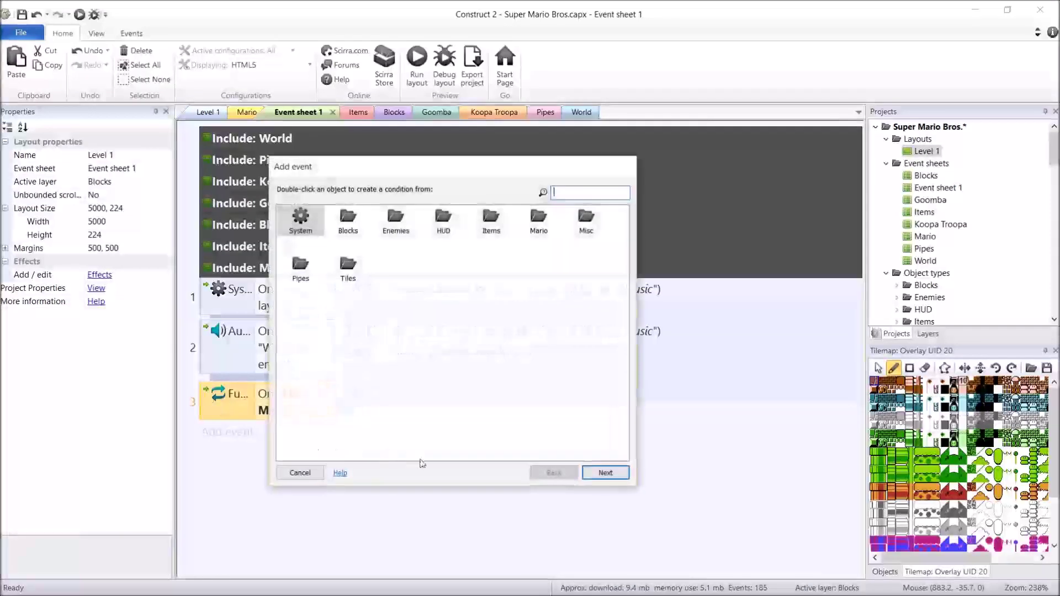
text(sys)
key(Return)
text(compare v)
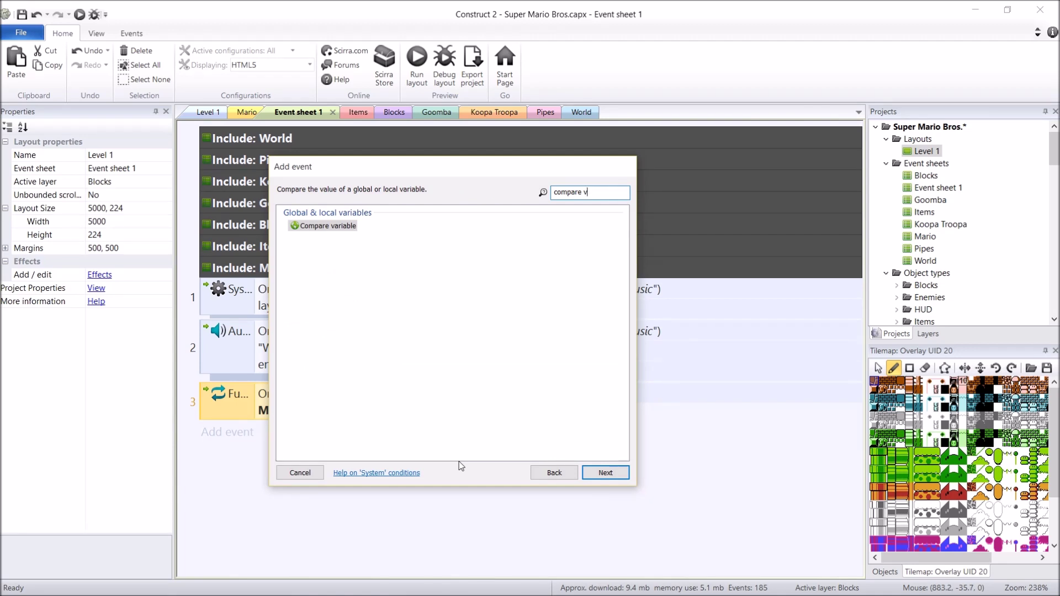
key(Return)
key(Tab)
key(Down)
key(Down)
key(Down)
key(Down)
key(Tab)
text(100)
key(Return)
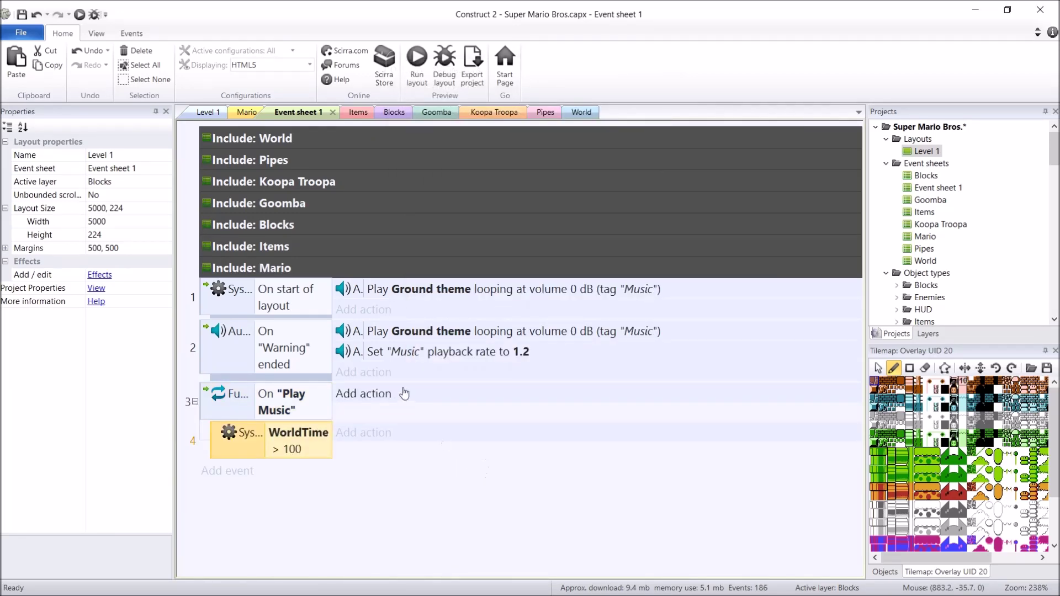
Nest an Underground = 0 condition under WorldTime > 100 and give it a copy of the looping Ground theme play action.
click(442, 332)
alt+drag(533, 338, 386, 434)
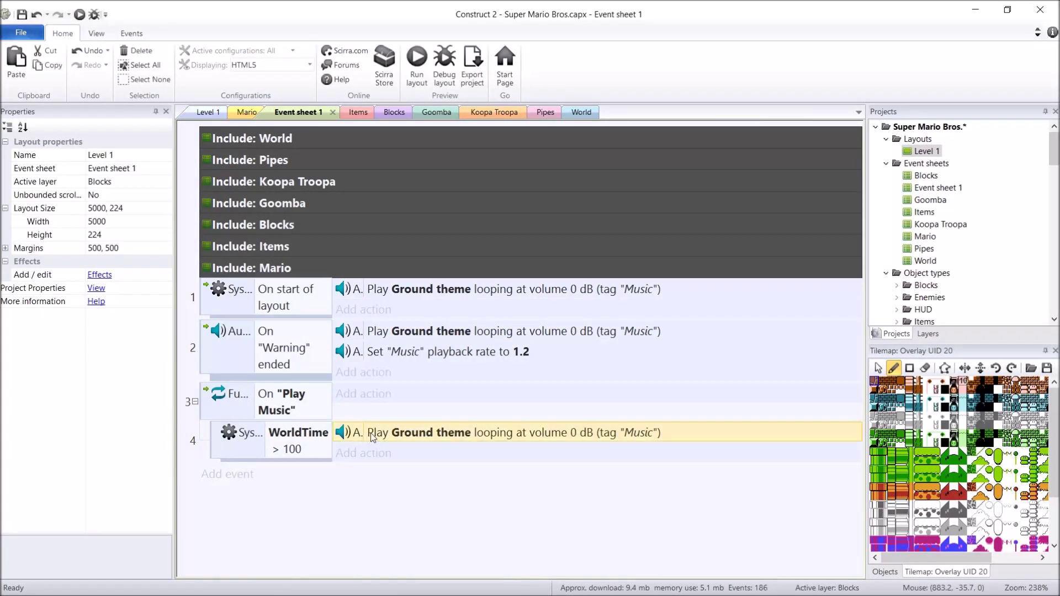
key(Delete)
click(229, 455)
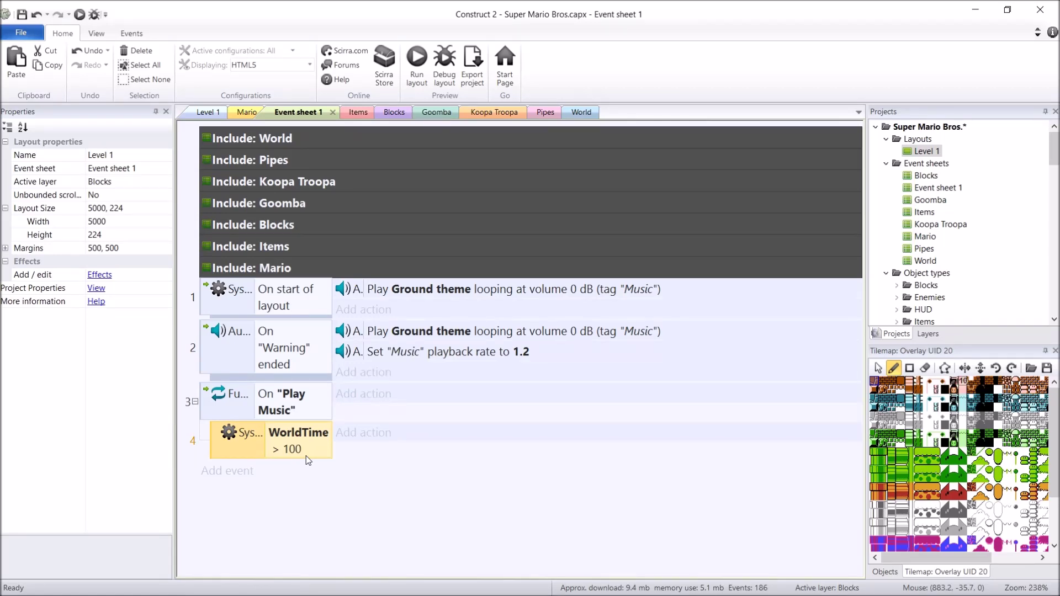
key(e)
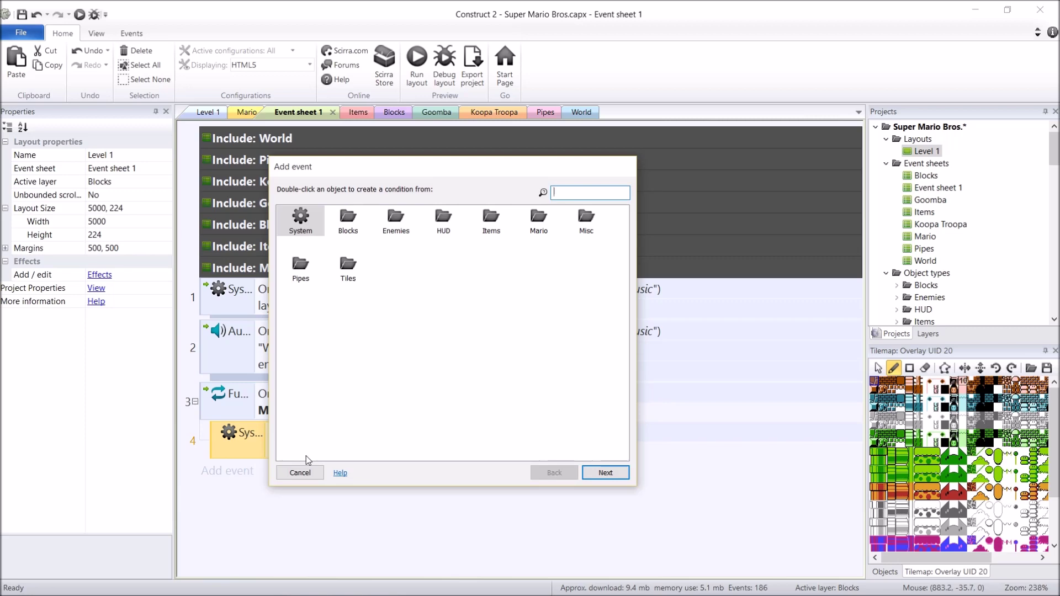
text(compare v)
key(Return)
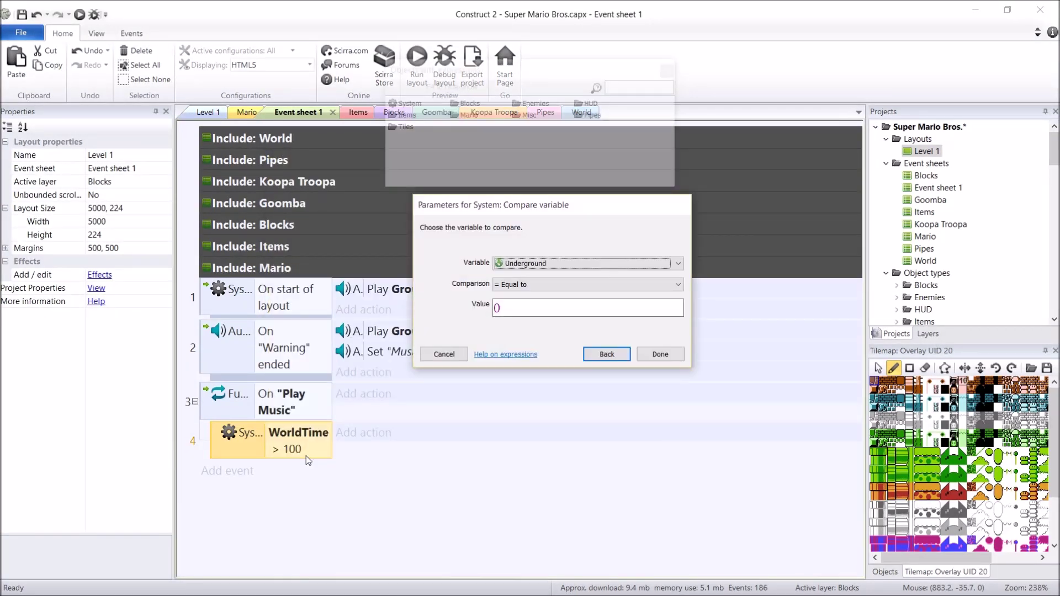
key(Return)
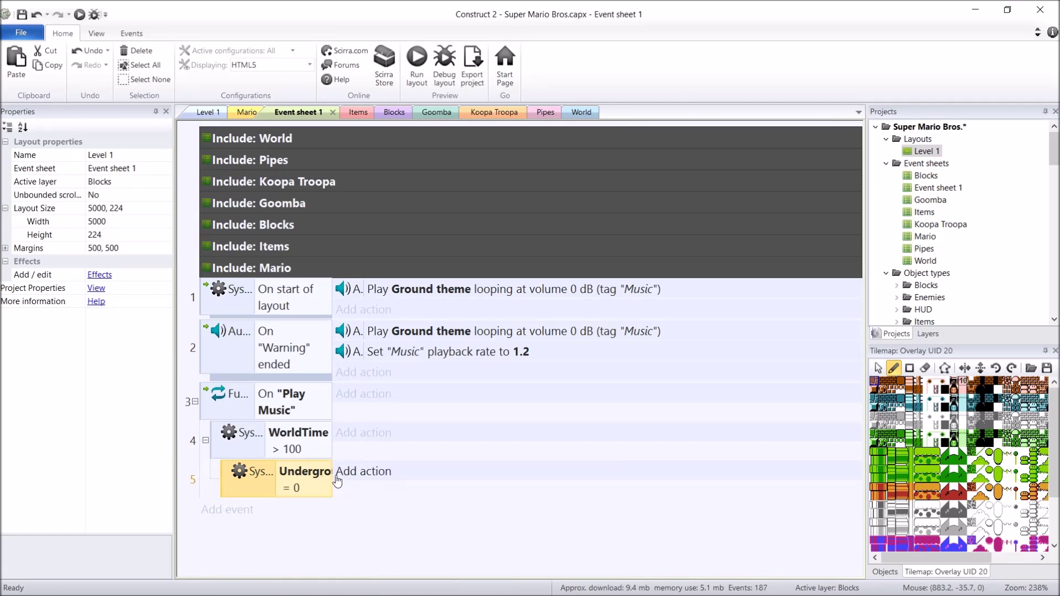
key(ctrl+v)
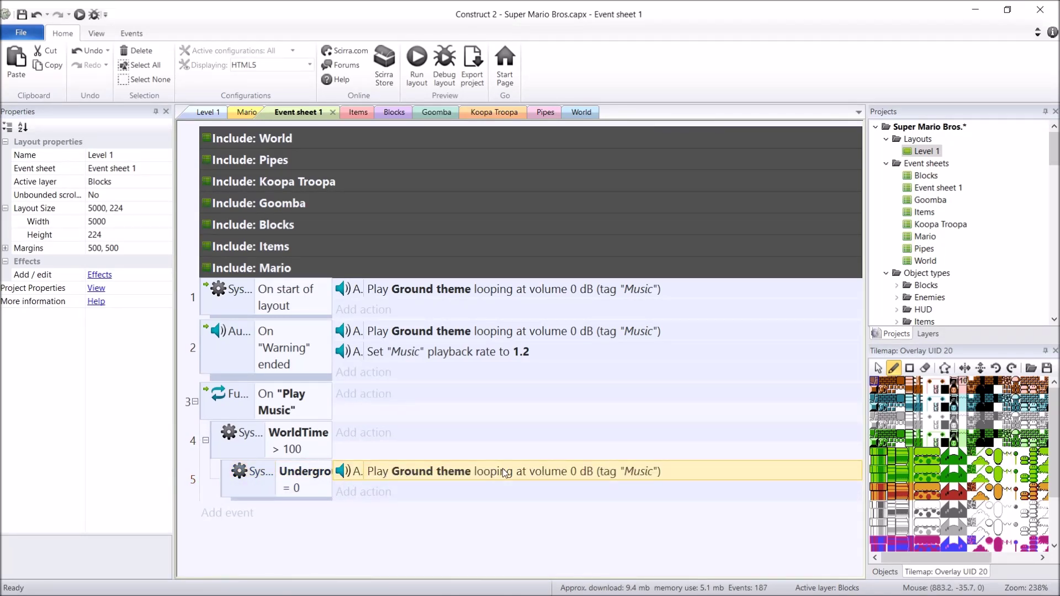
Add an Else after the Underground = 0 event with a copied play action whose audio file is Underground theme.
click(238, 476)
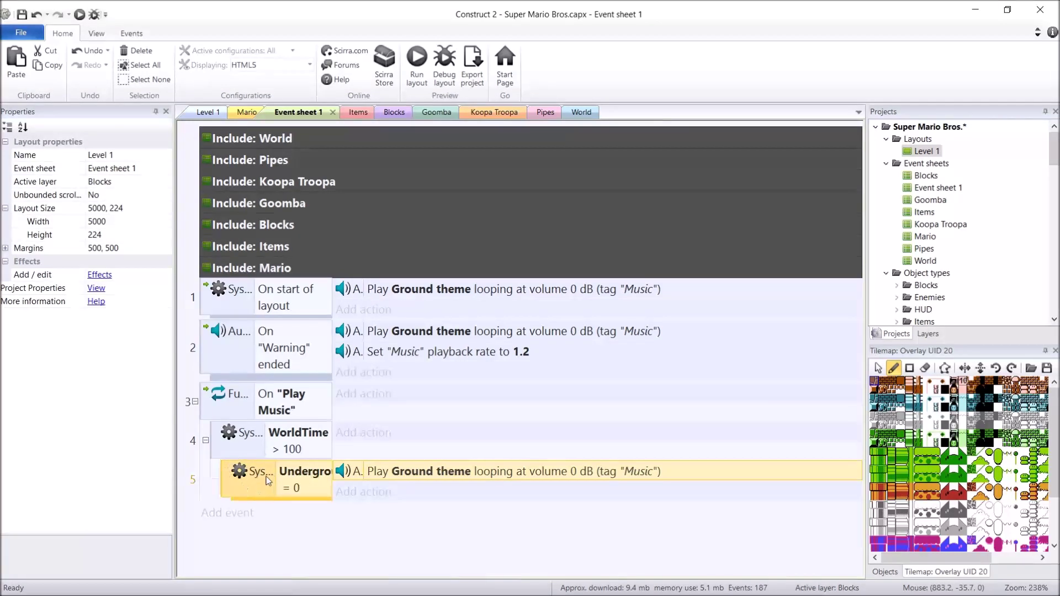
key(x)
key(ctrl+v)
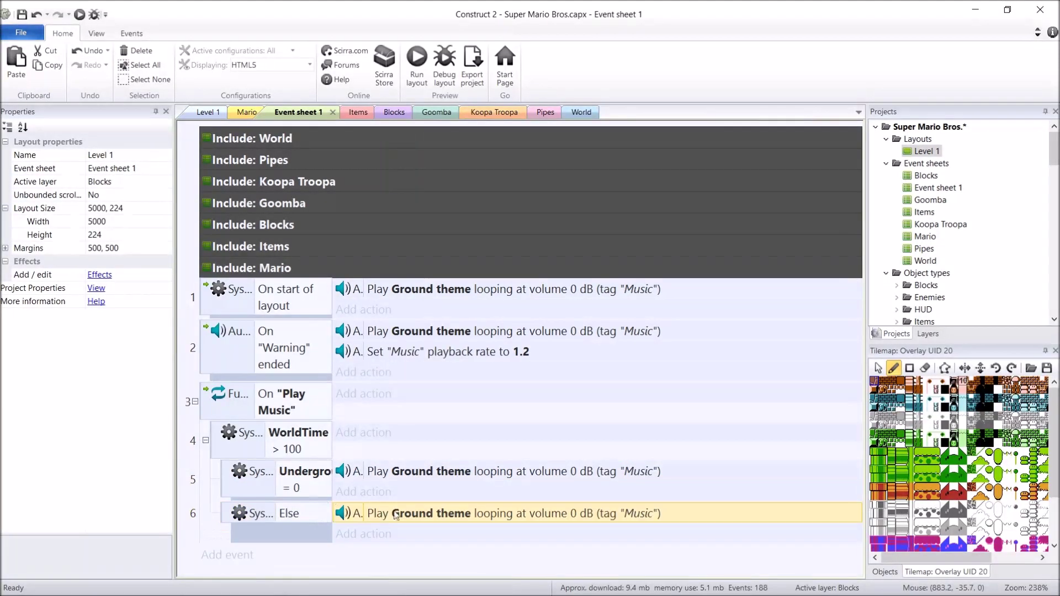
double_click(396, 514)
click(563, 265)
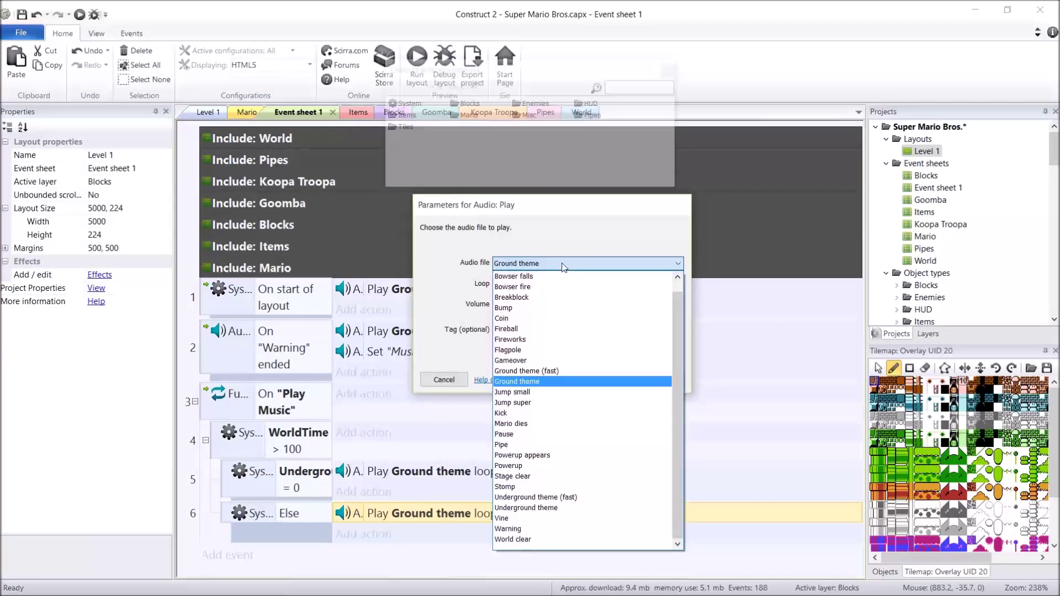
click(563, 508)
click(662, 381)
click(284, 406)
click(309, 446)
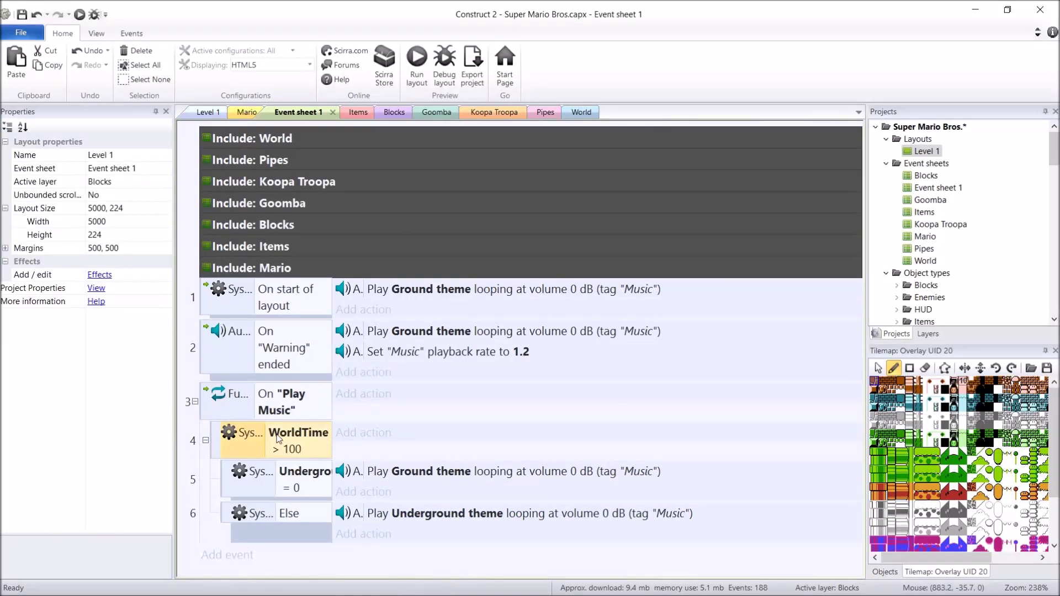
click(303, 485)
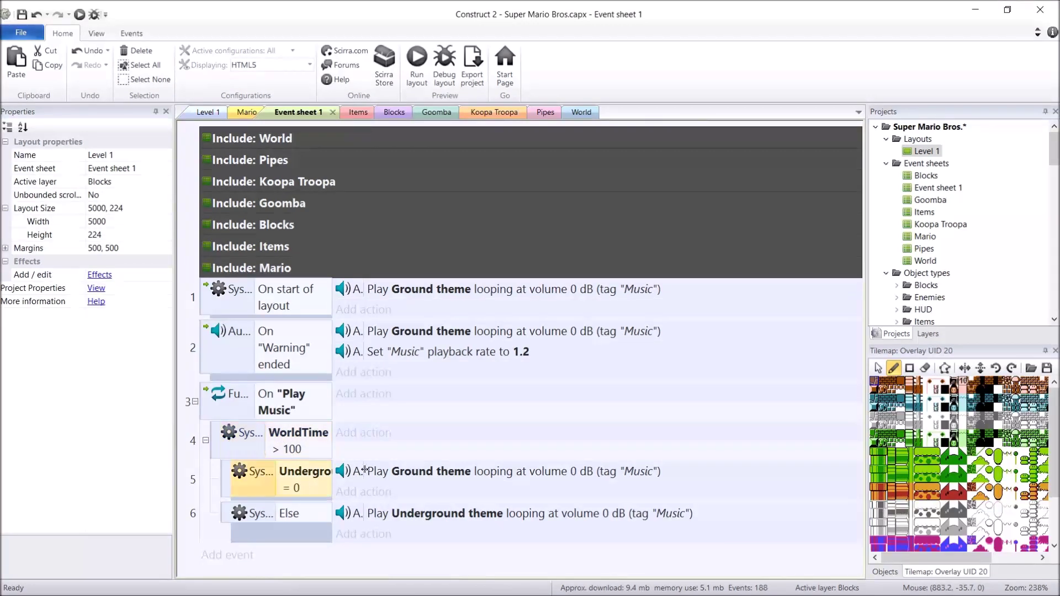
click(423, 474)
click(274, 515)
click(438, 518)
Add an Else to the WorldTime > 100 event and copy the Underground = 0 and Else sub-events into it.
click(220, 443)
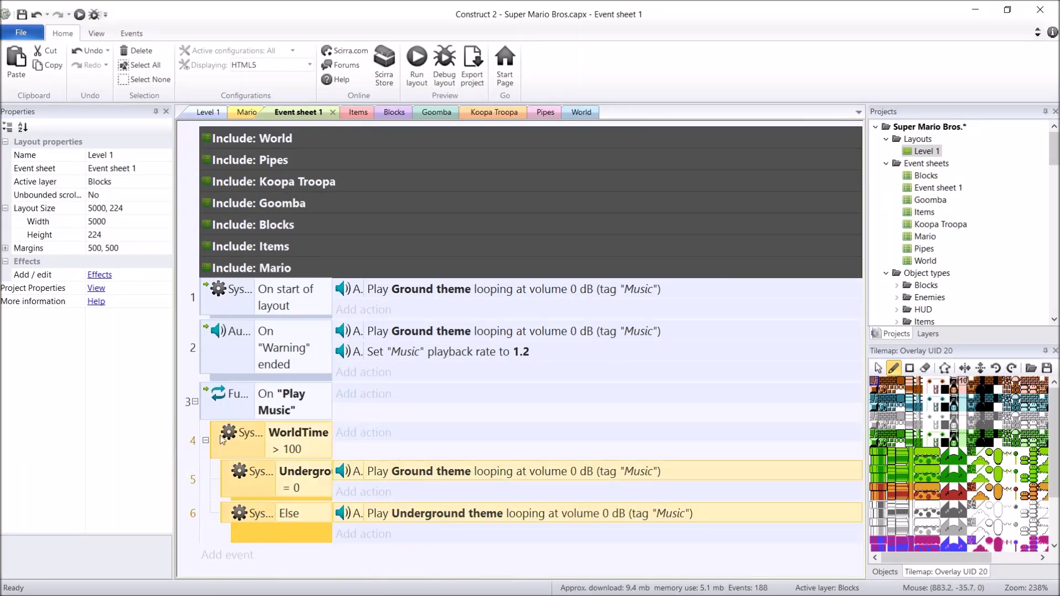
key(x)
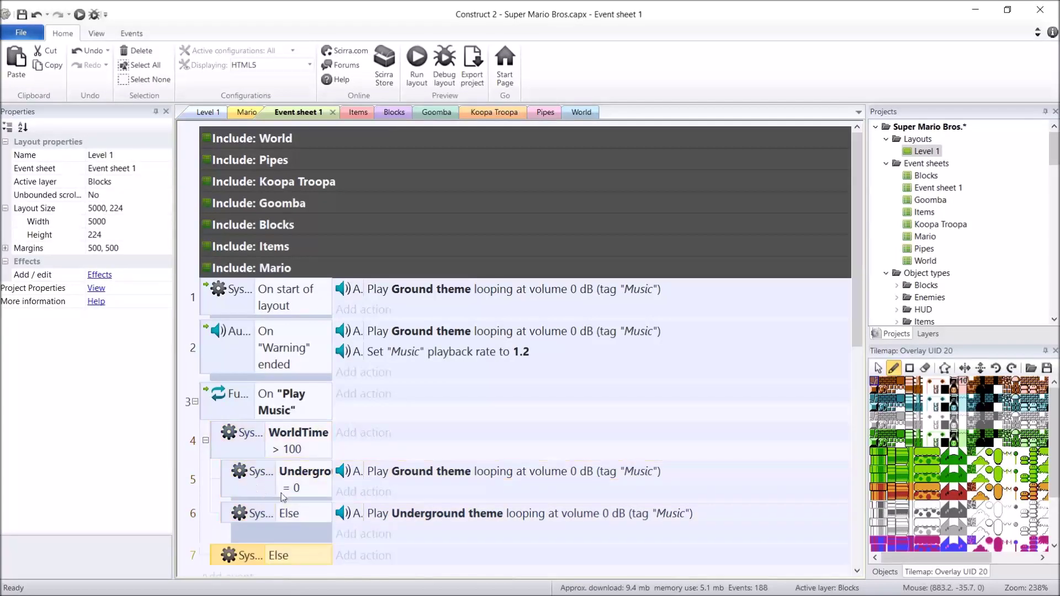
scroll(311, 508, down, 3)
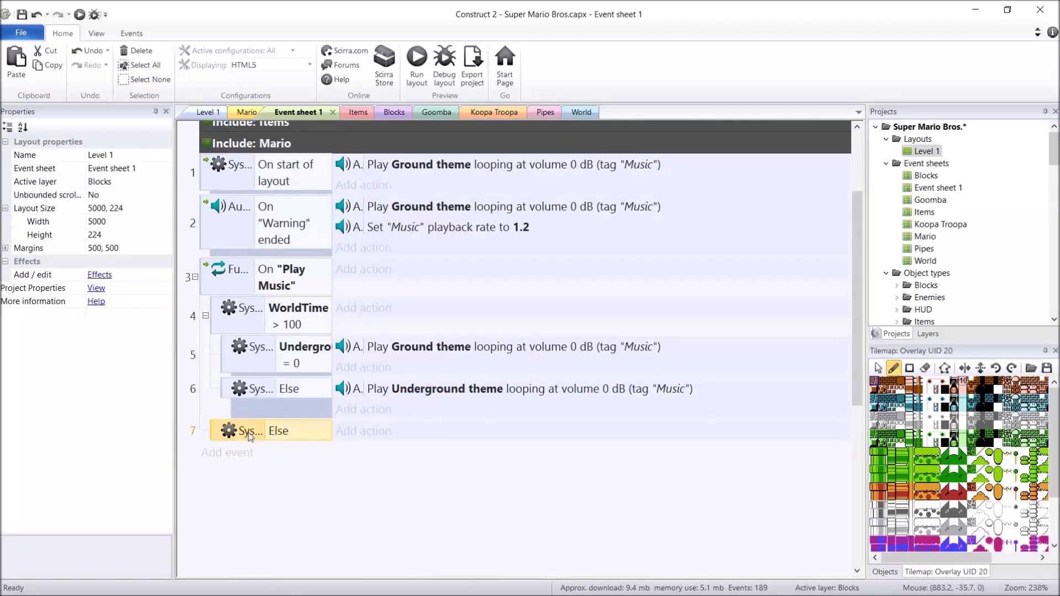
click(231, 356)
ctrl+click(230, 390)
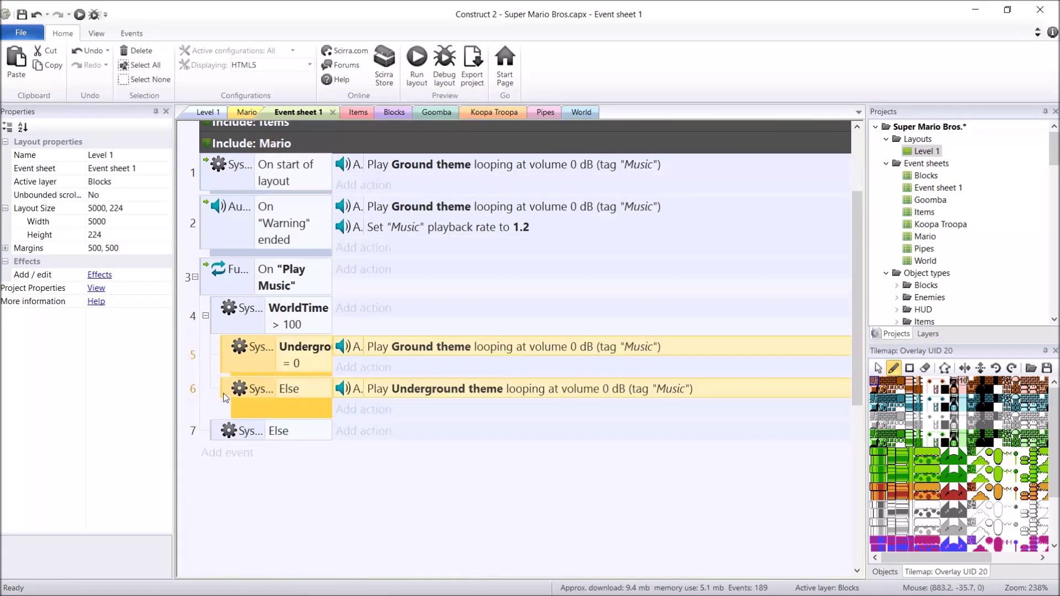
click(221, 434)
key(ctrl+v)
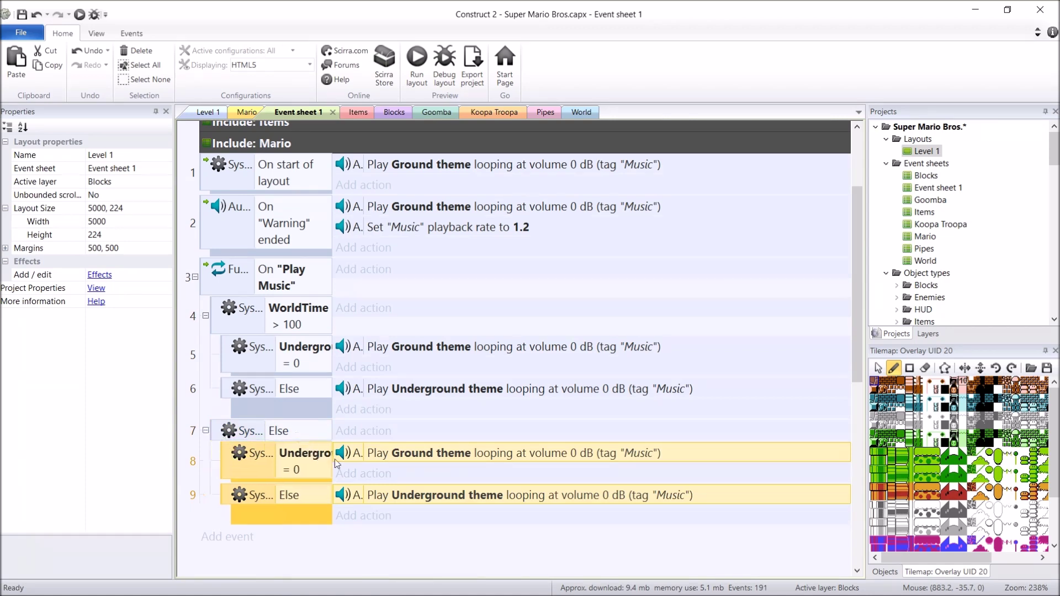
In the copied sub-events, change the audio files to Ground theme (fast) for Underground = 0 and Underground theme (fast) for Else.
click(478, 500)
double_click(474, 458)
click(588, 263)
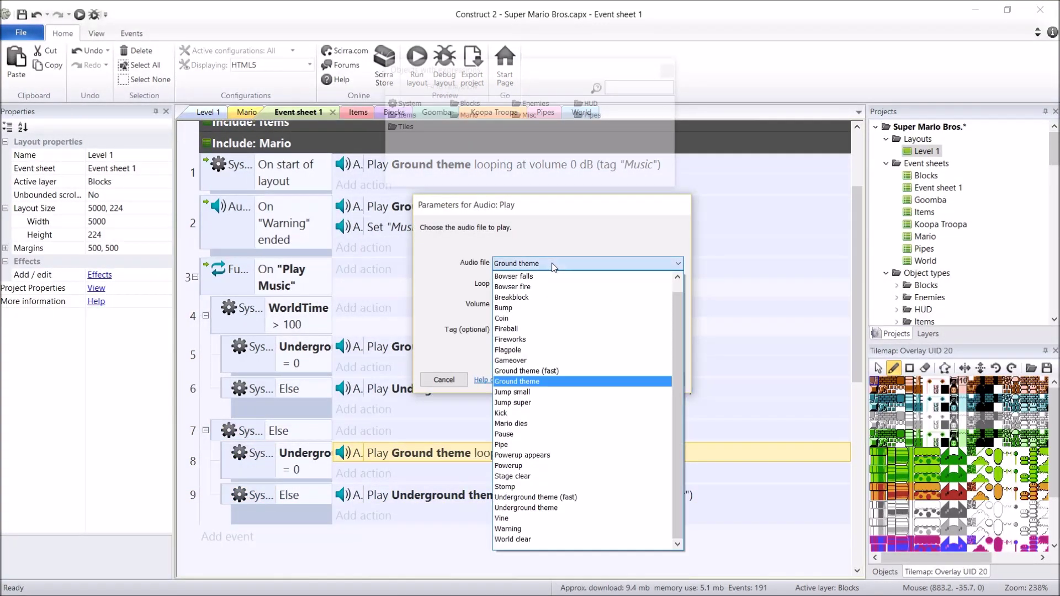
click(552, 360)
click(660, 380)
double_click(529, 494)
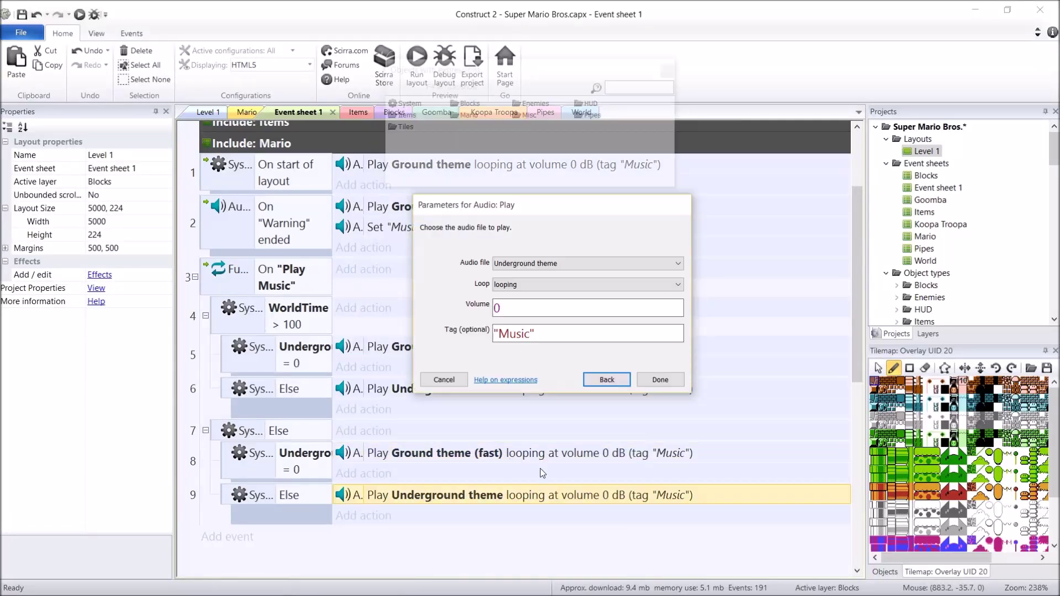
click(575, 263)
click(552, 497)
click(660, 380)
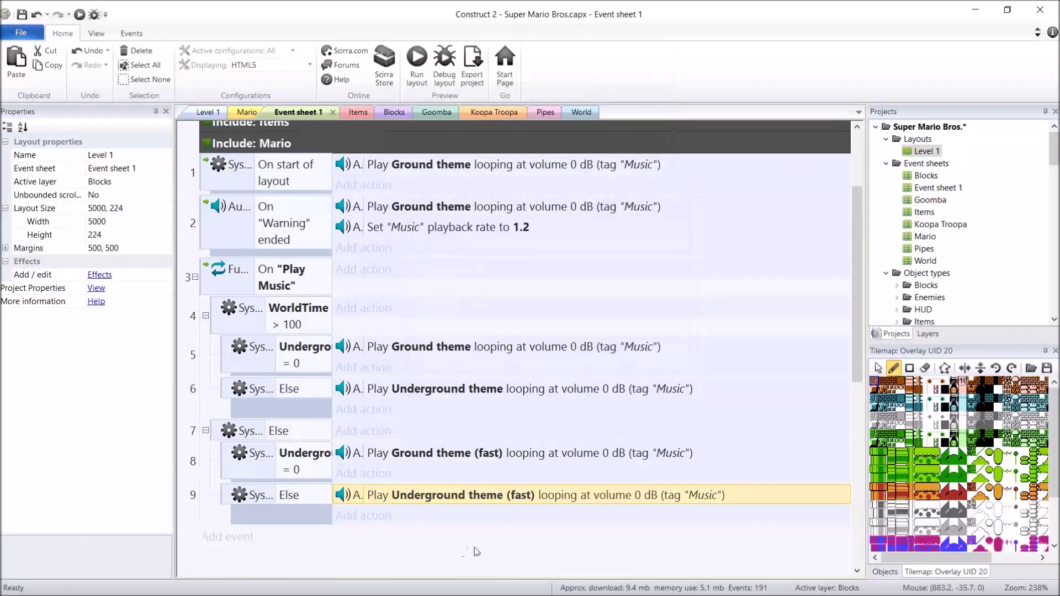
click(478, 554)
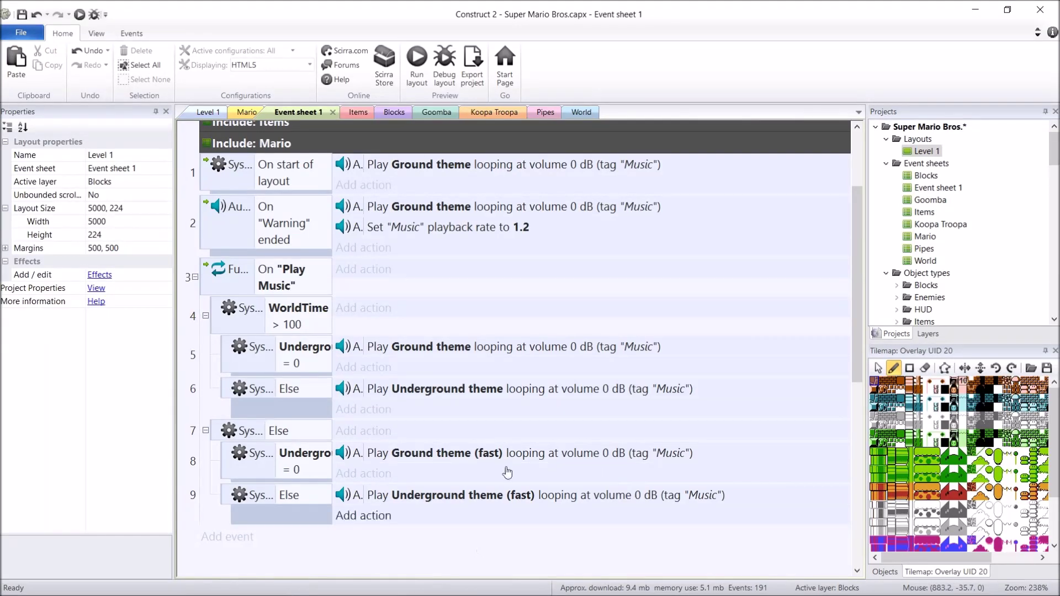
Delete the Ground theme and playback rate actions from the On start of layout and On "Warning" ended events.
click(402, 292)
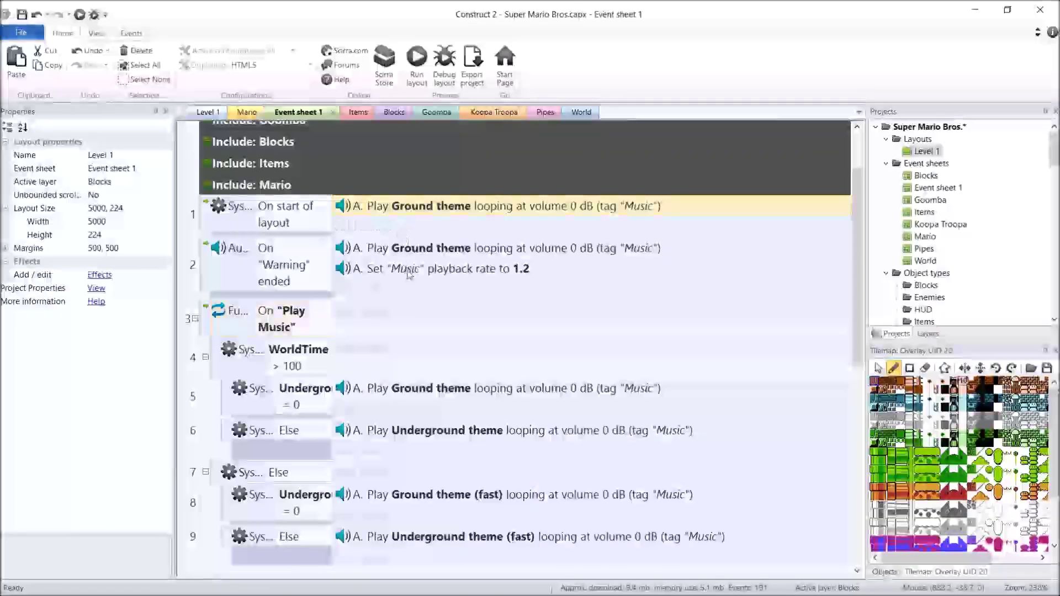
key(Delete)
click(422, 244)
key(Delete)
key(Delete)
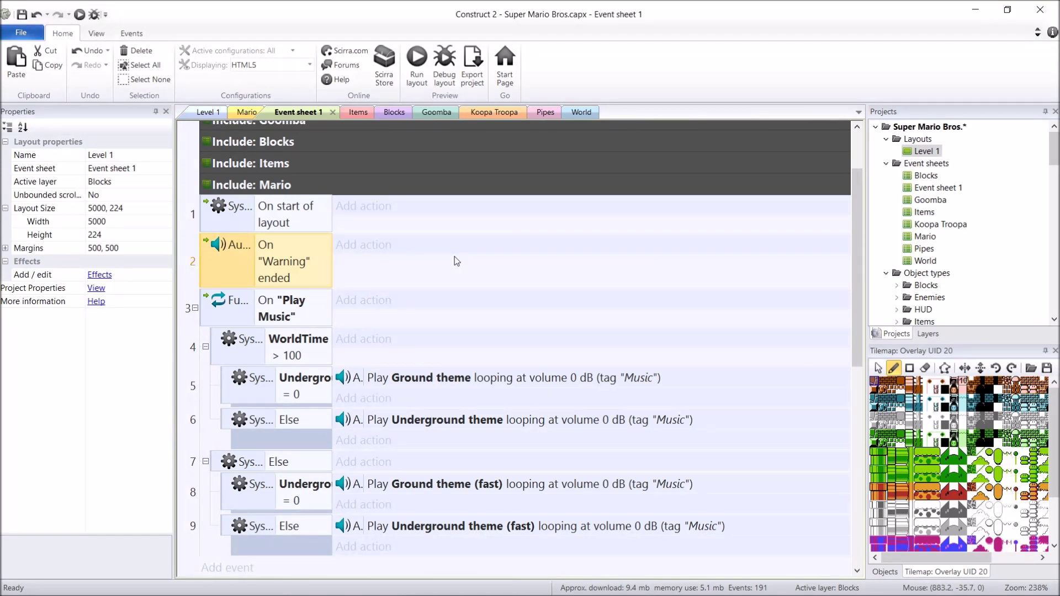
Add a Call function action for "Play Music" to the On start of layout event.
click(297, 324)
click(351, 210)
text(call)
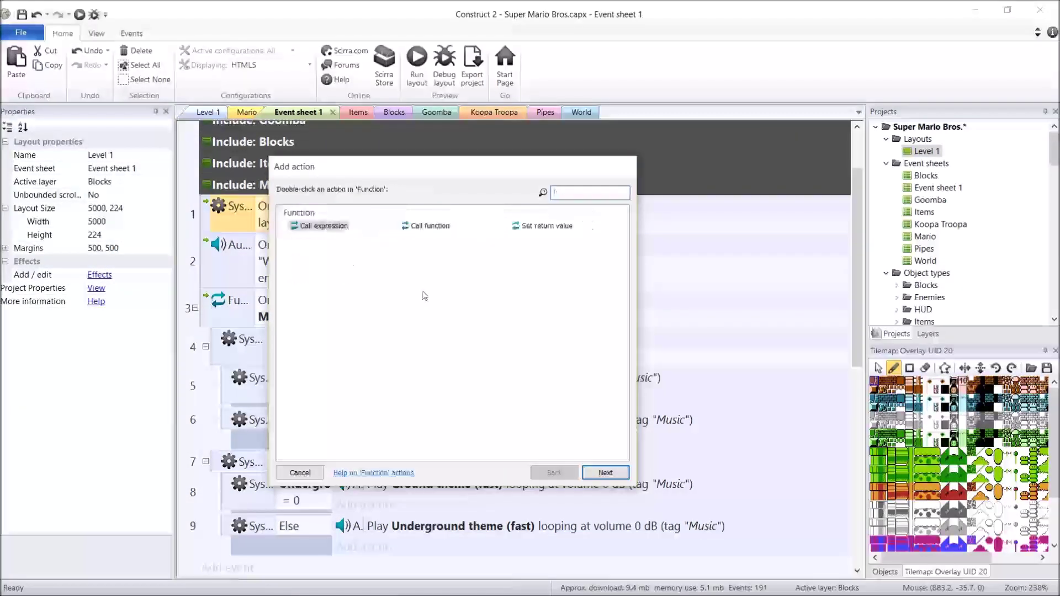
text( f)
key(Return)
text("Play)
key(Return)
key(Return)
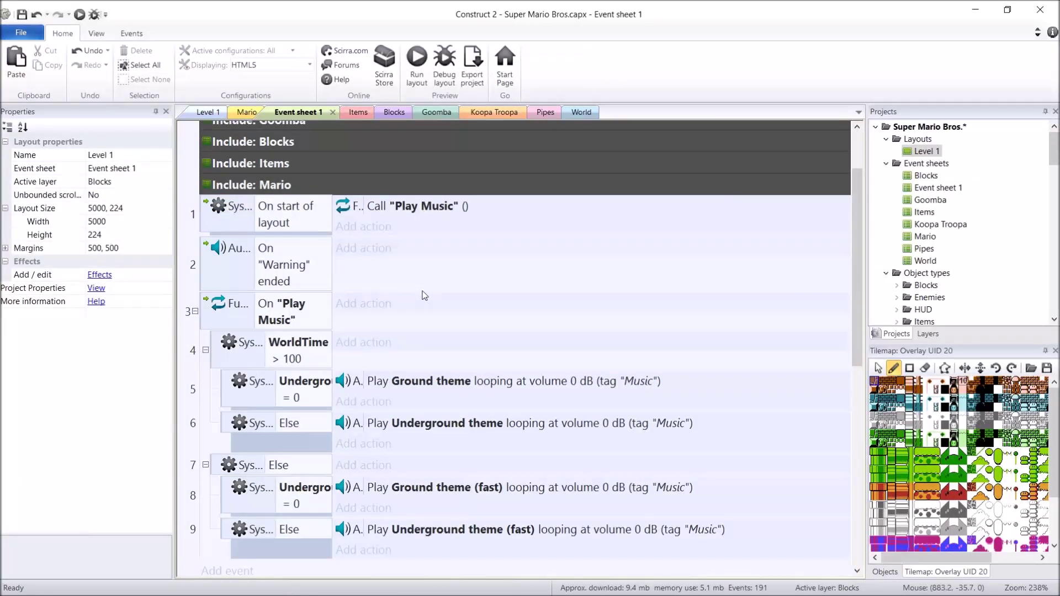
Copy the Call "Play Music" action to the On "Warning" ended event and preview the layout to test the music.
click(298, 267)
click(349, 214)
key(ctrl+c)
click(306, 267)
key(ctrl+v)
click(428, 293)
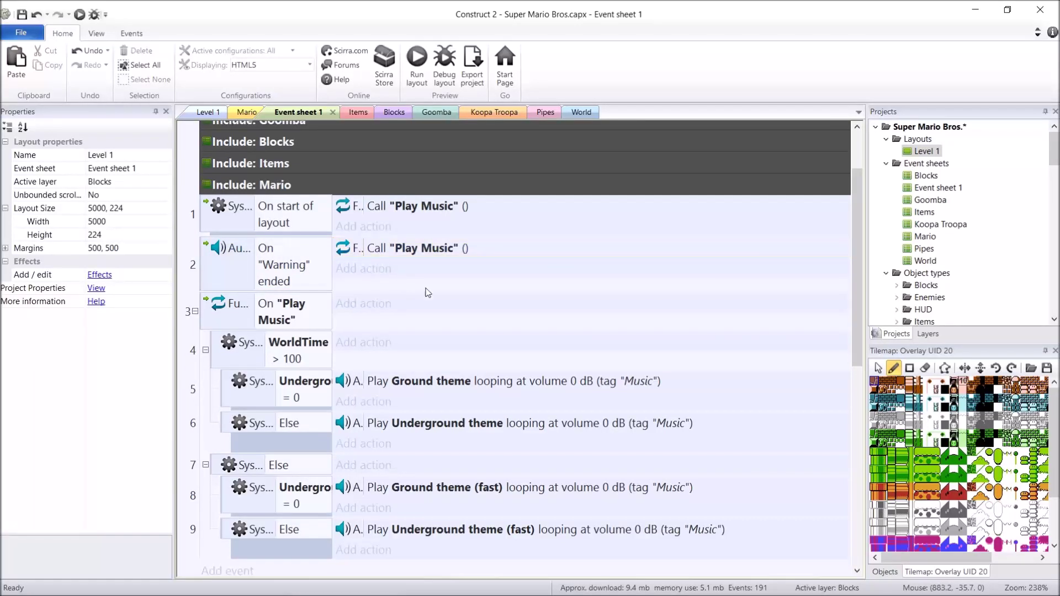
click(416, 65)
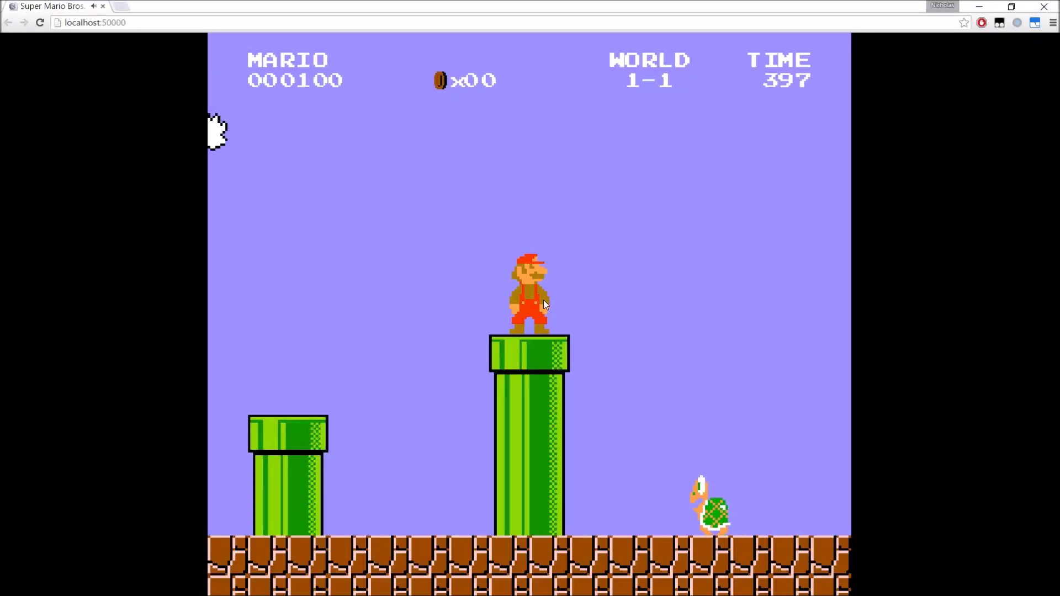
key(alt+Tab)
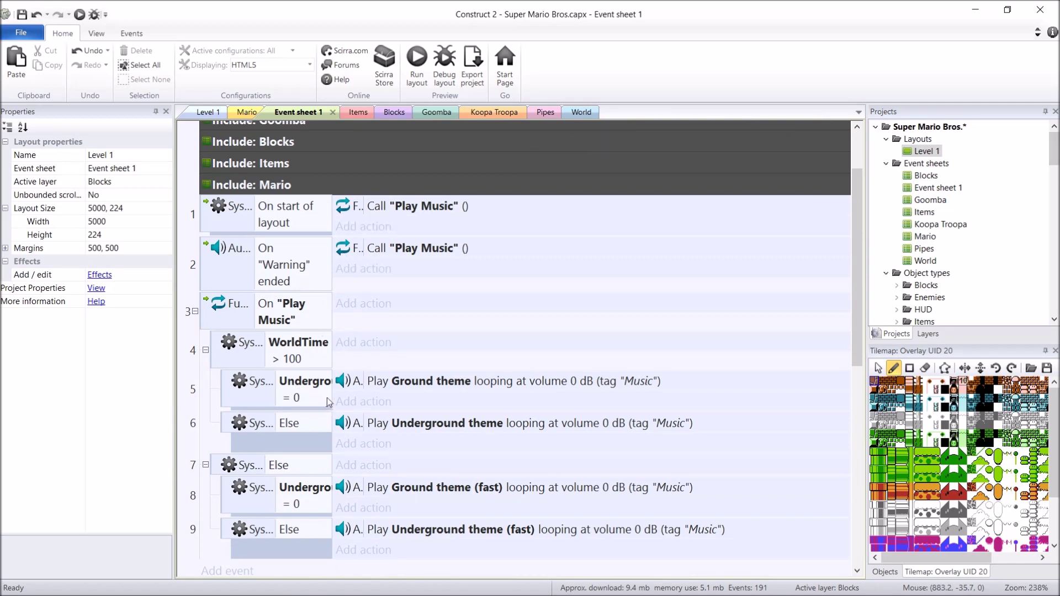
Lower the WorldTime value set on start of layout in the World event sheet and preview the game with it.
click(582, 112)
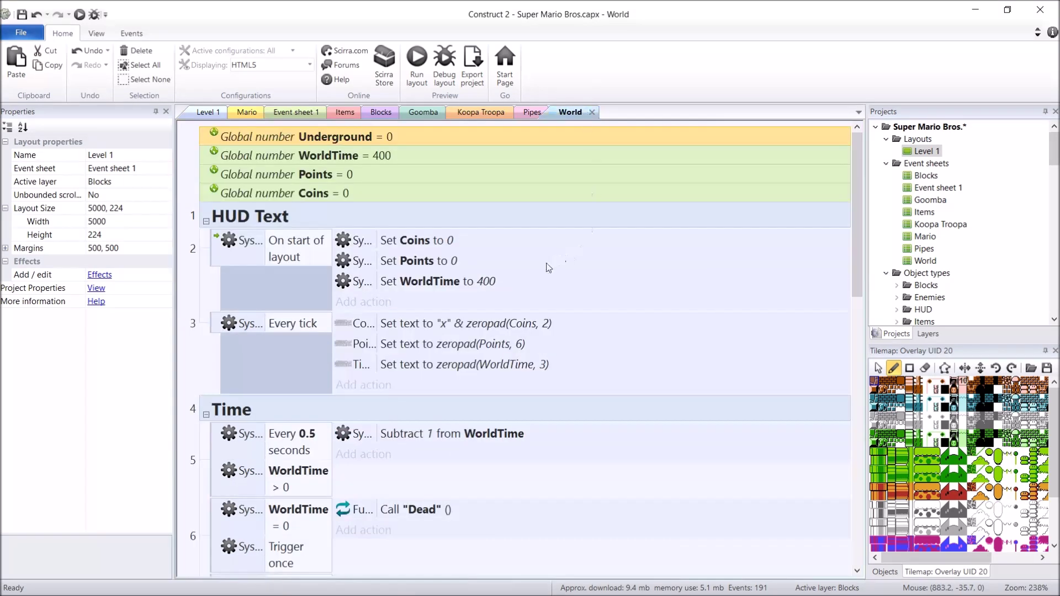
scroll(381, 282, down, 1)
click(373, 269)
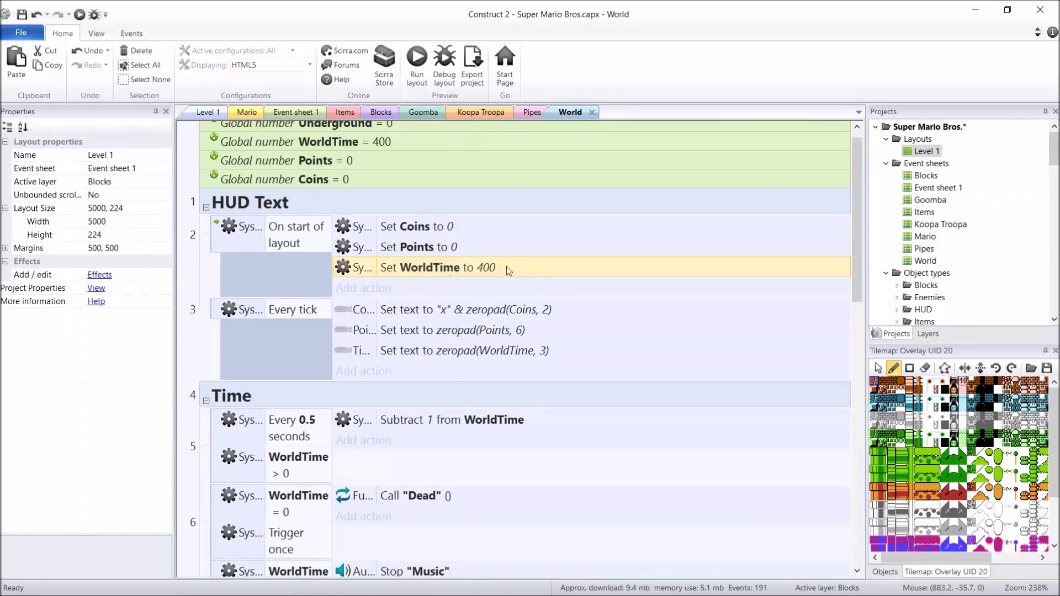
scroll(571, 275, up, 1)
double_click(570, 275)
key(Tab)
key(Return)
key(F5)
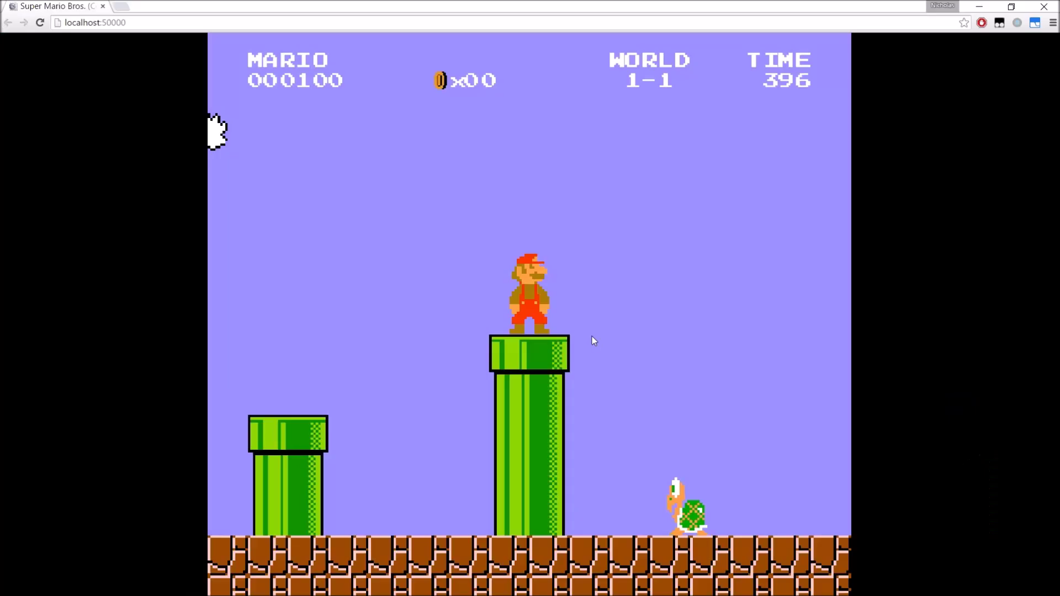
key(F5)
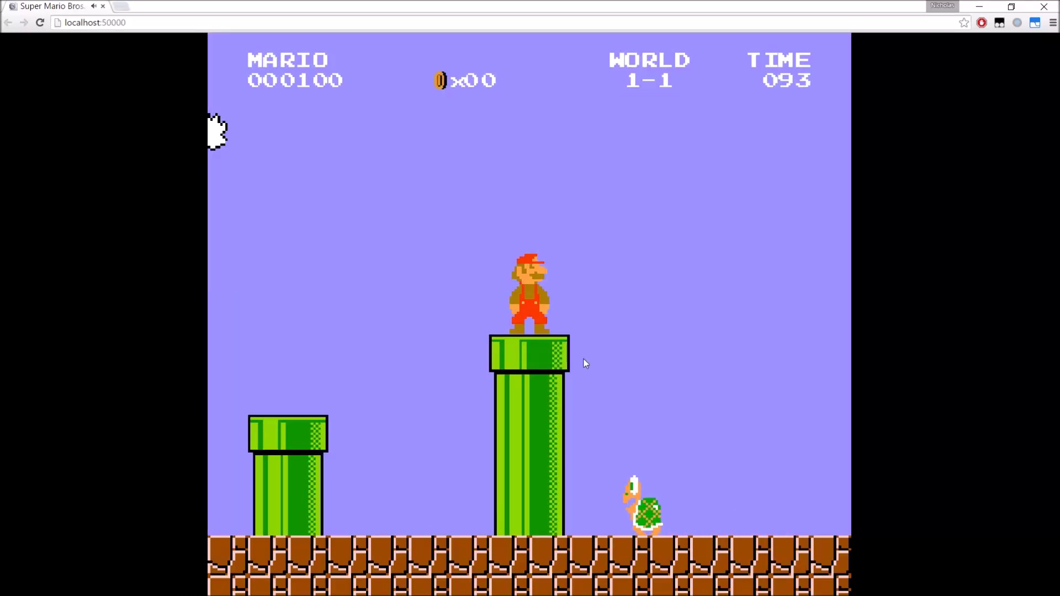
Set the start-of-layout WorldTime value in the World event sheet to 400.
key(alt+Tab)
double_click(509, 288)
key(BackSpace)
key(BackSpace)
text(400)
key(Return)
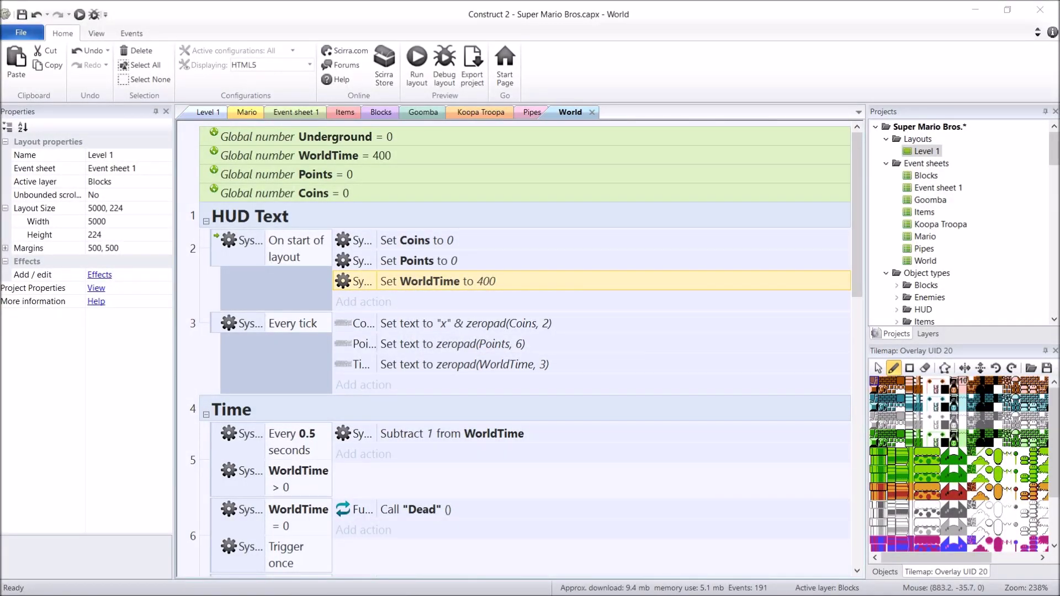
In the Pipes event sheet, delete the Underground theme and Ground theme play actions from the two Camera_Disable events under "Move to Exit Pipe".
click(534, 113)
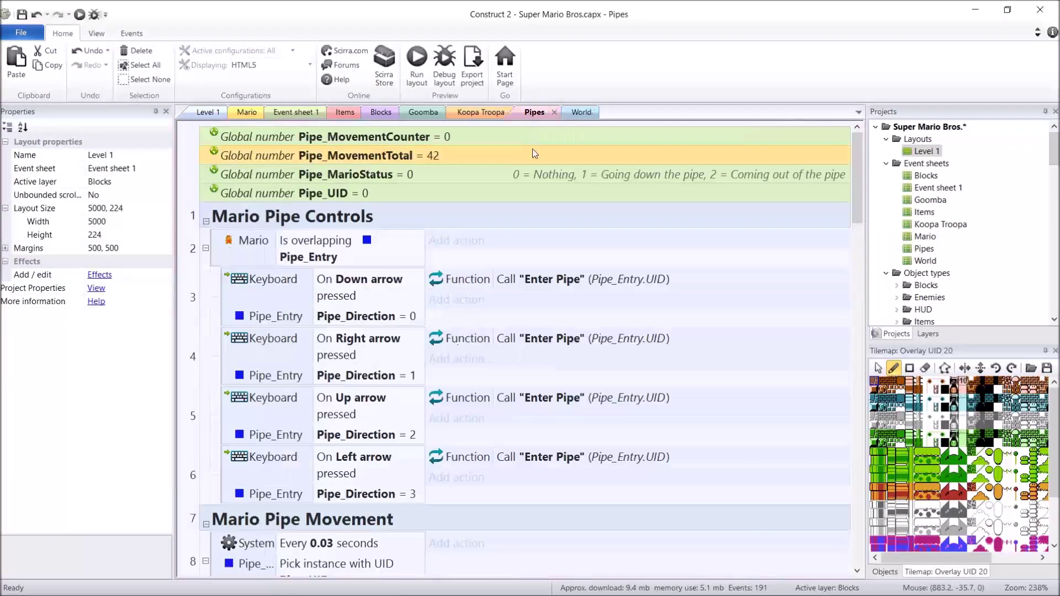
click(192, 169)
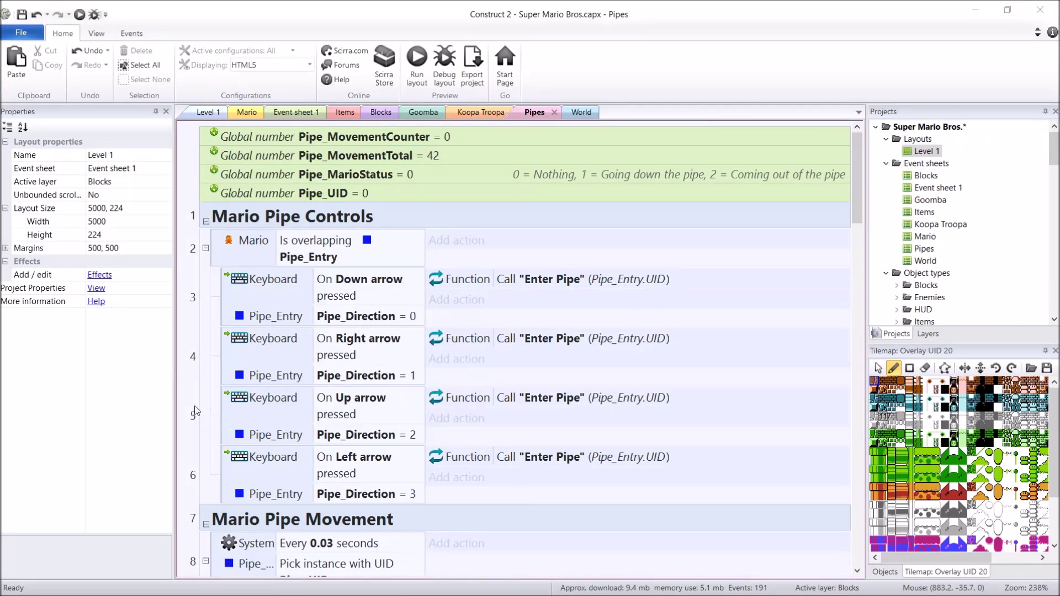
scroll(191, 399, down, 15)
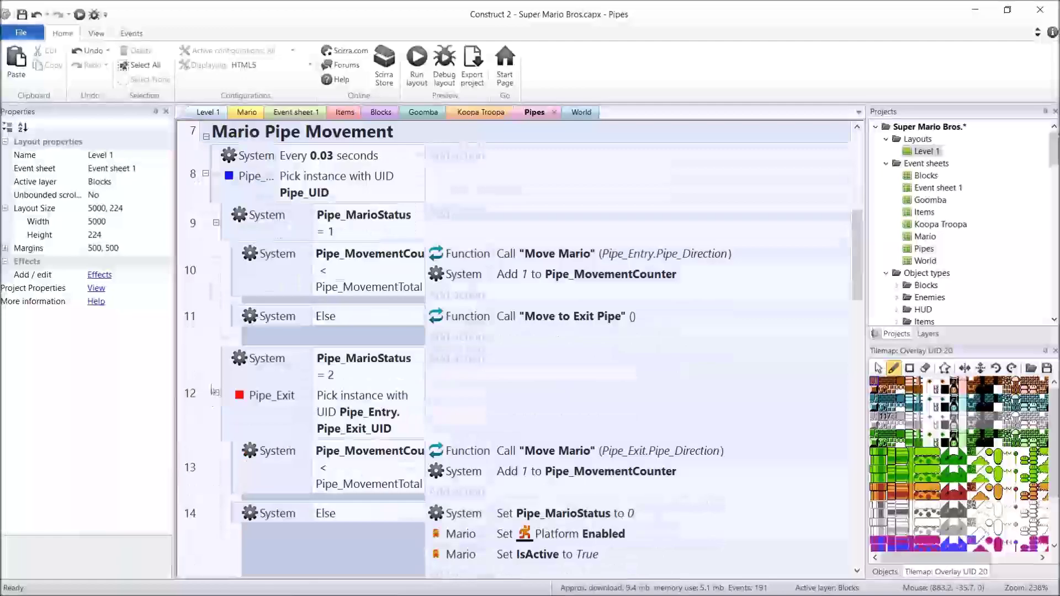
scroll(215, 382, down, 10)
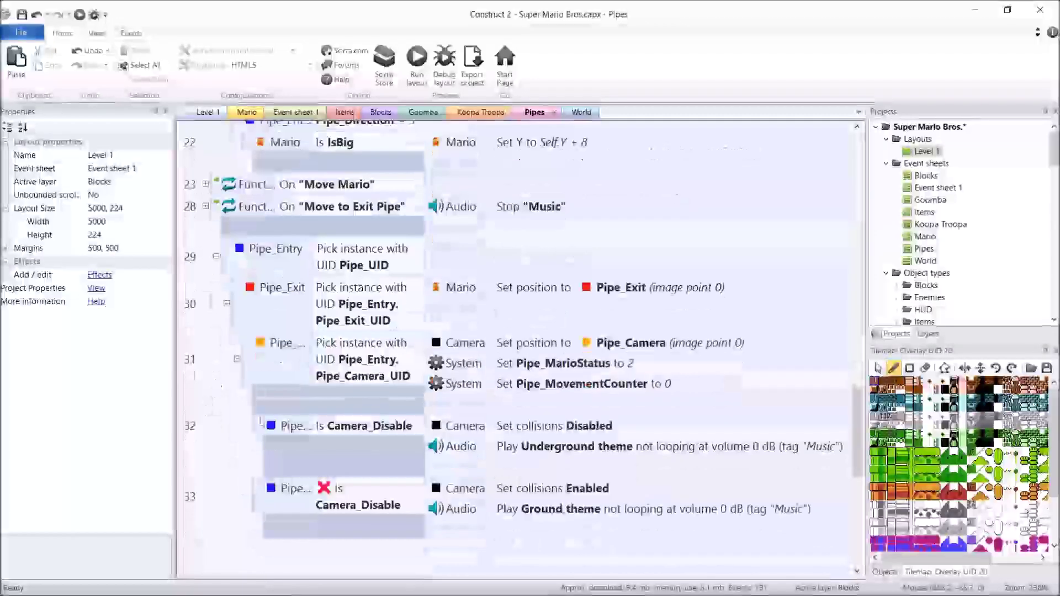
click(551, 207)
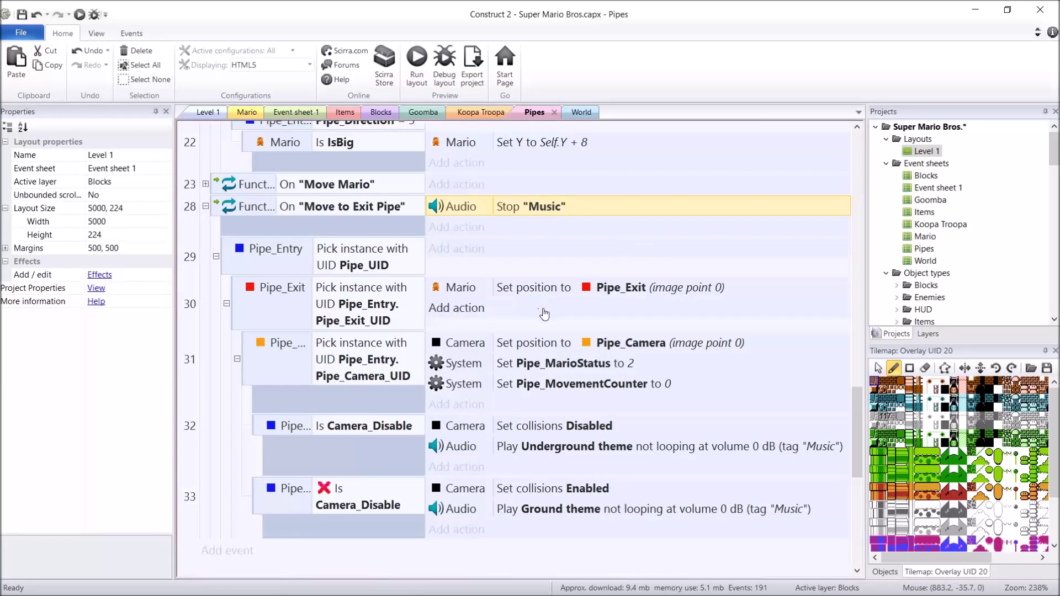
click(546, 447)
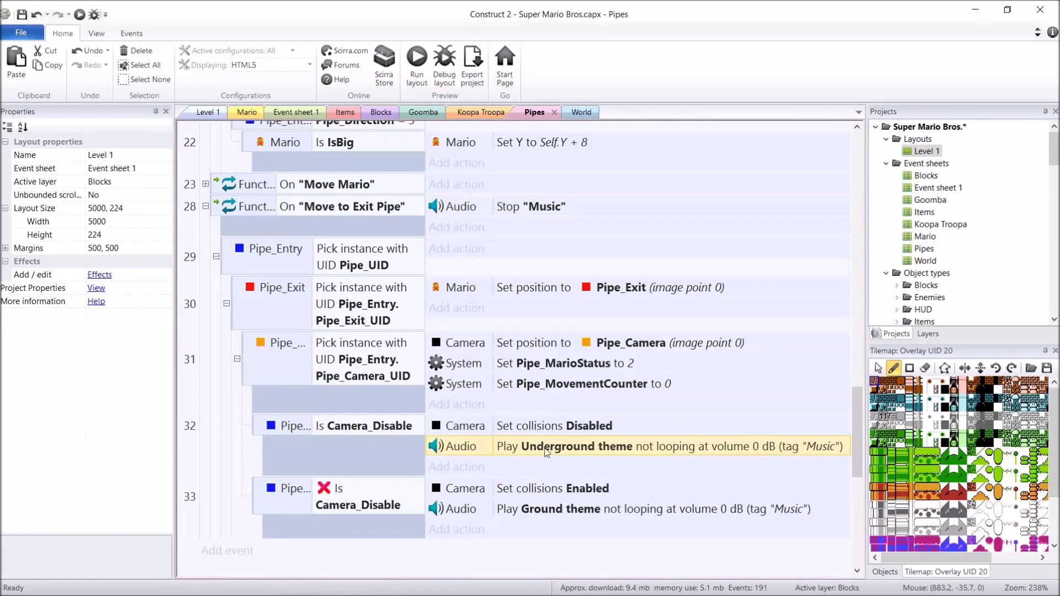
click(560, 513)
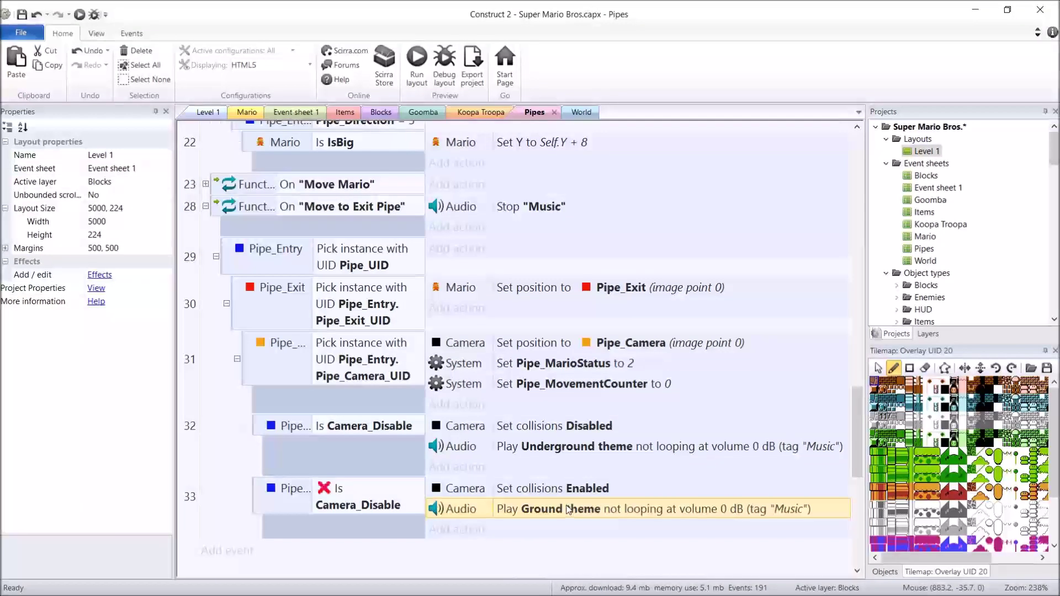
click(551, 447)
key(Delete)
click(547, 490)
key(Delete)
Add a System Set value action setting Underground to 1 in the Is Camera_Disable event.
click(505, 432)
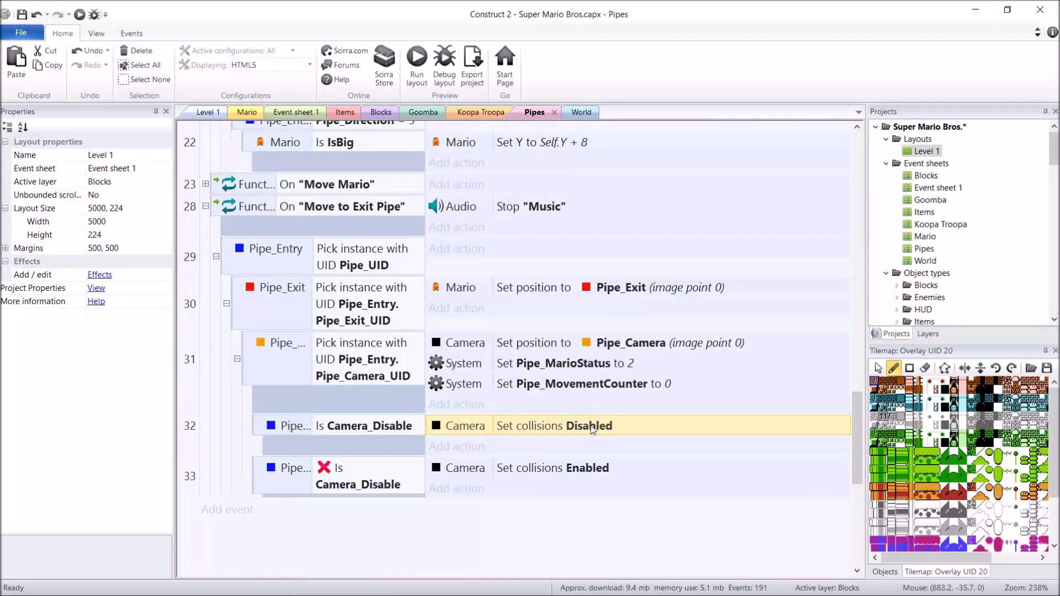
click(492, 448)
text(set valu)
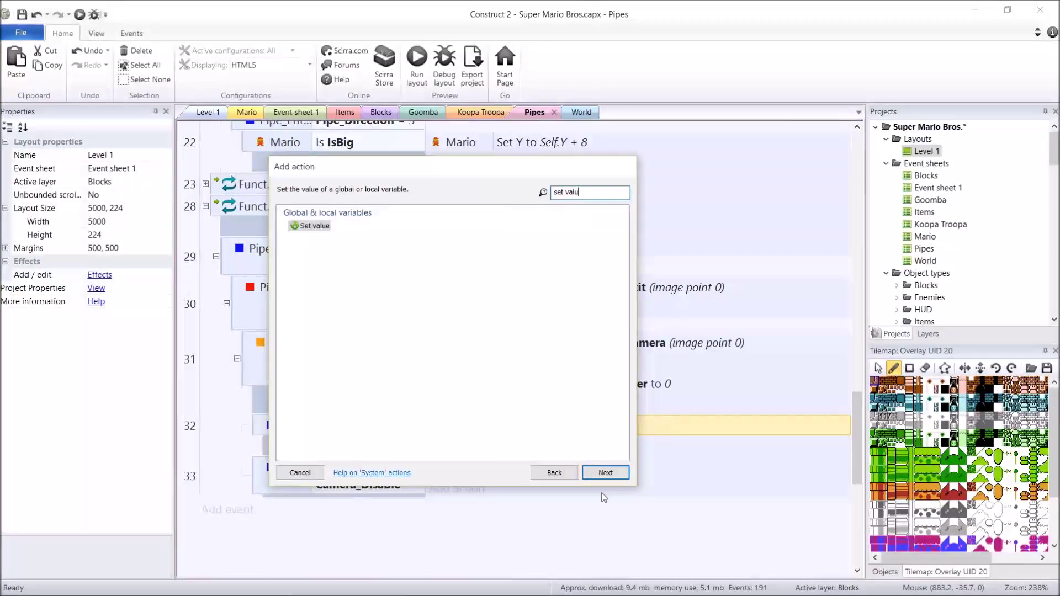
key(Return)
key(Tab)
text(1)
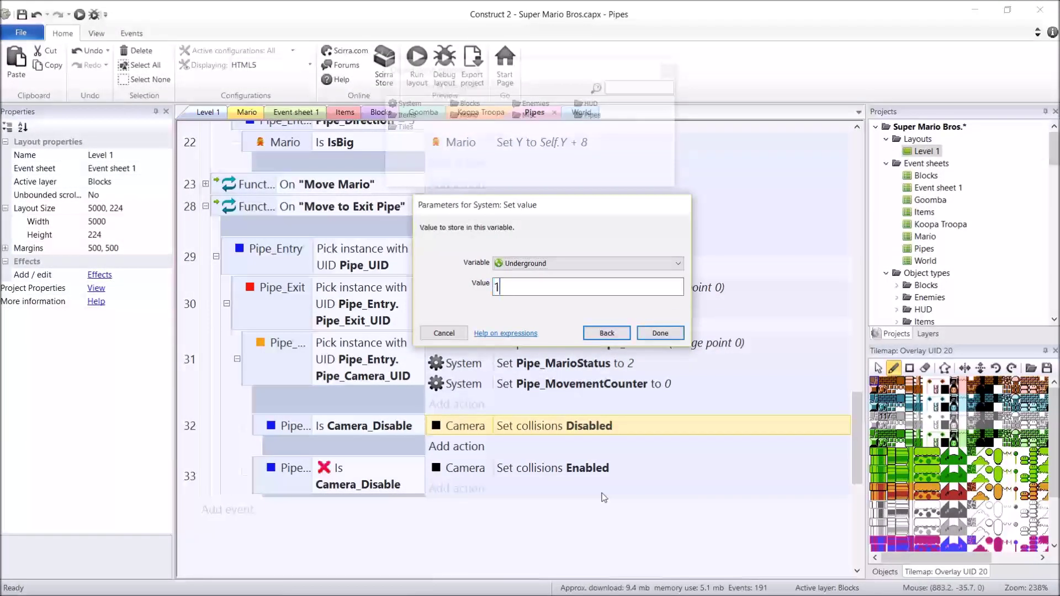
key(Return)
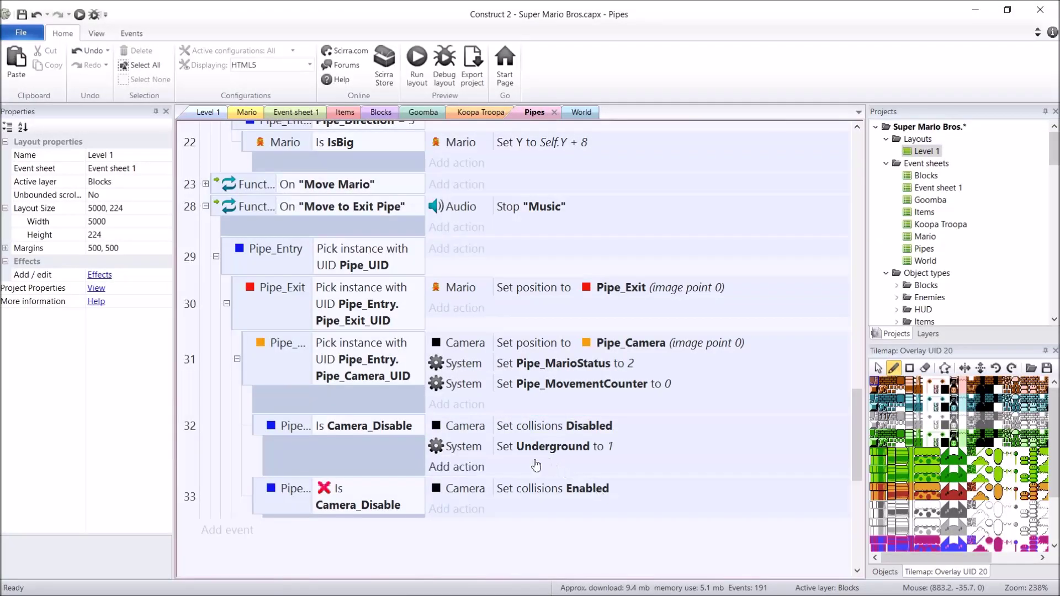
Add a Call function action for "Play Music" after the Underground action in the Is Camera_Disable event.
text(afunc ca)
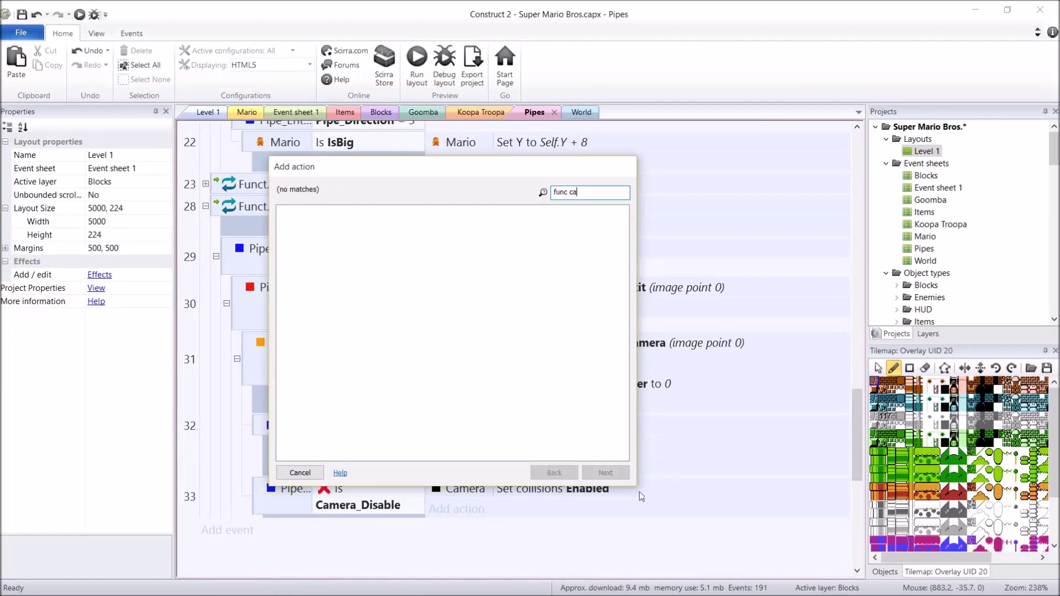
key(BackSpace)
key(Return)
text(call f)
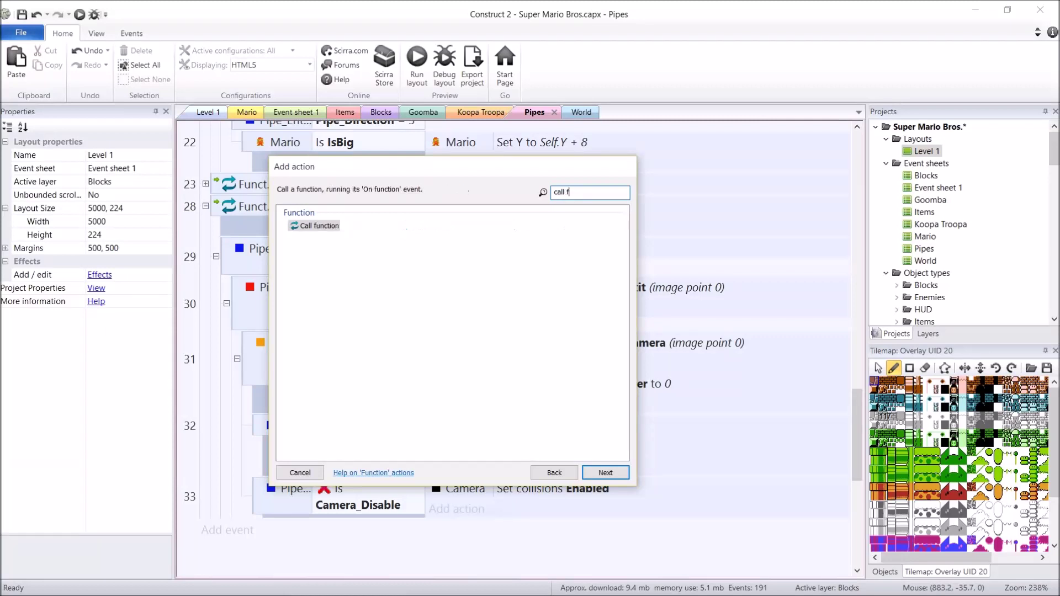
key(Return)
text("Pl)
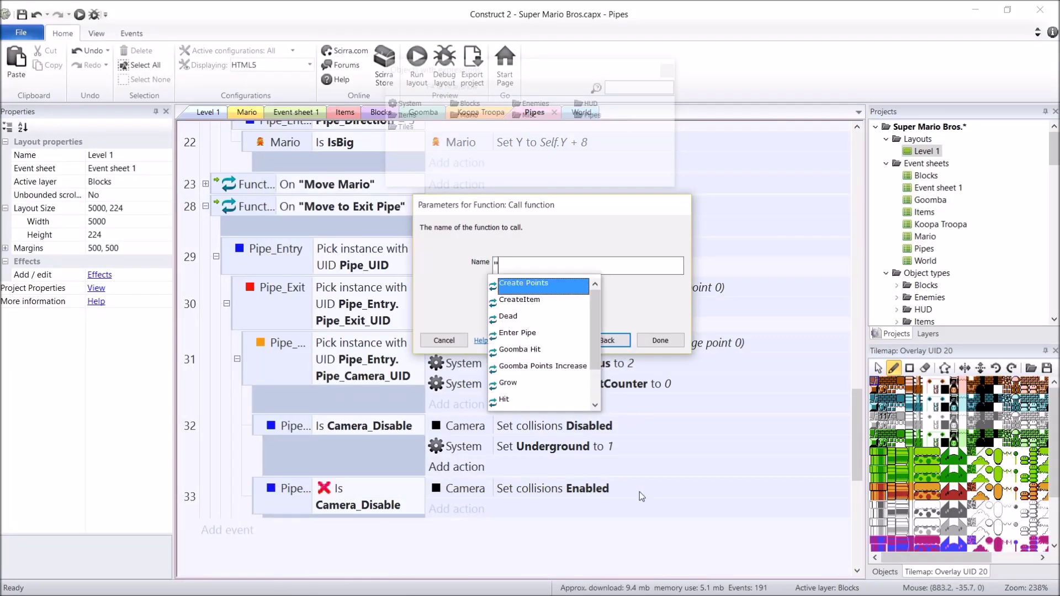
key(Return)
key(Return)
Copy the Set Underground and Call "Play Music" actions into the inverted Camera_Disable event, after its Set collisions Enabled action.
scroll(633, 551, down, 1)
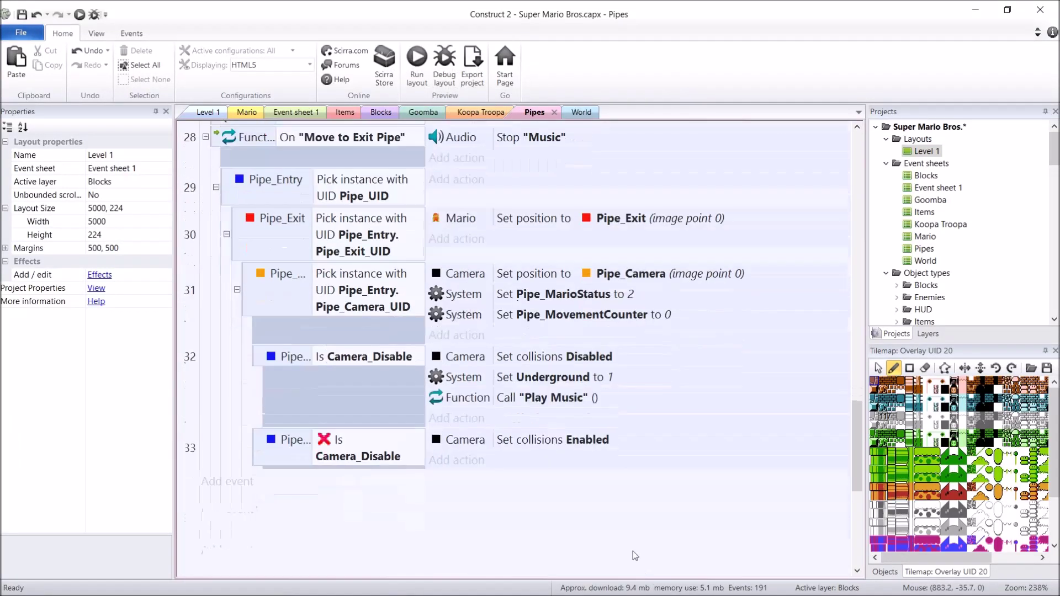
click(561, 442)
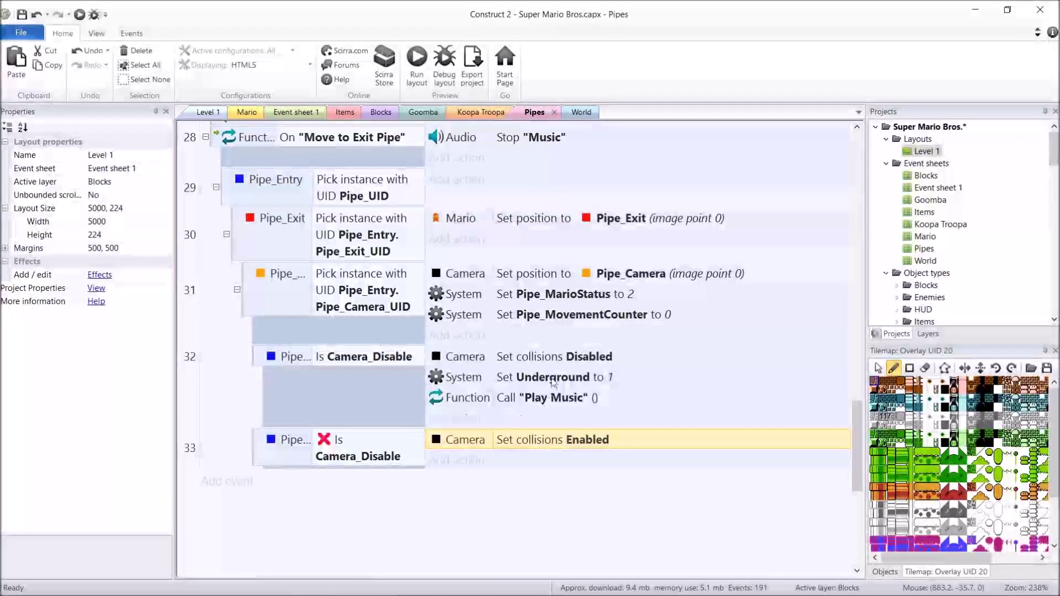
click(577, 379)
shift+click(574, 398)
key(ctrl+c)
click(540, 442)
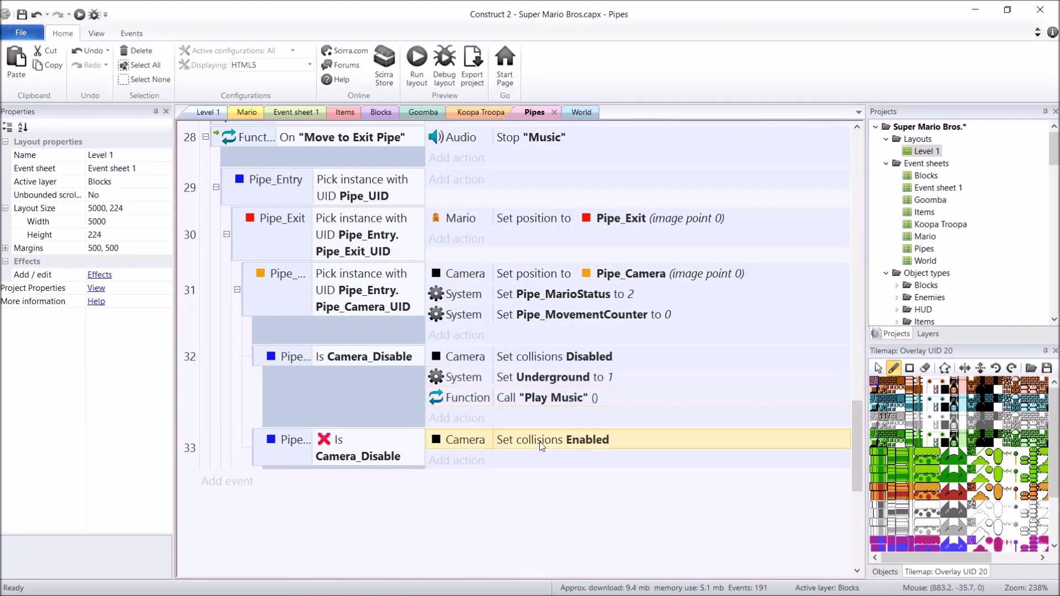
key(ctrl+v)
Set the Underground value to 0 in the action pasted into the inverted Camera_Disable event.
double_click(601, 460)
text(0)
key(Return)
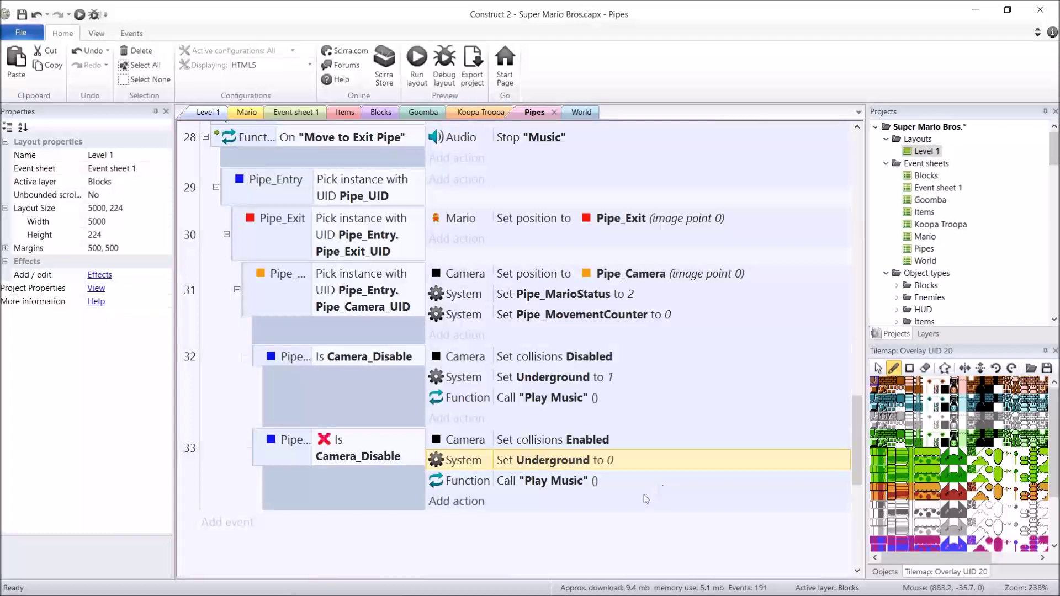
Open the Level 1 layout.
scroll(647, 499, up, 1)
click(208, 112)
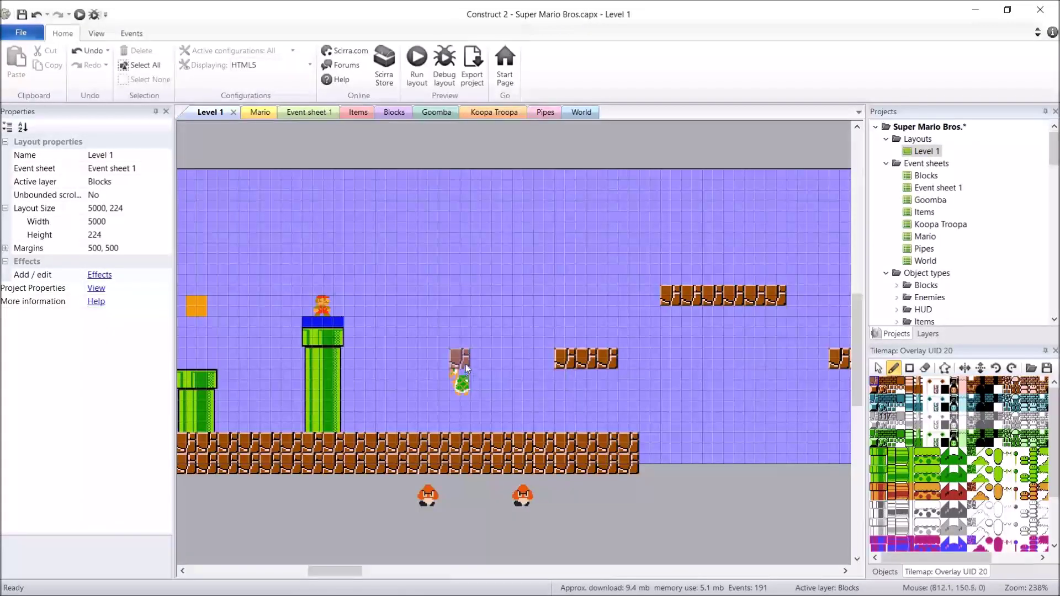